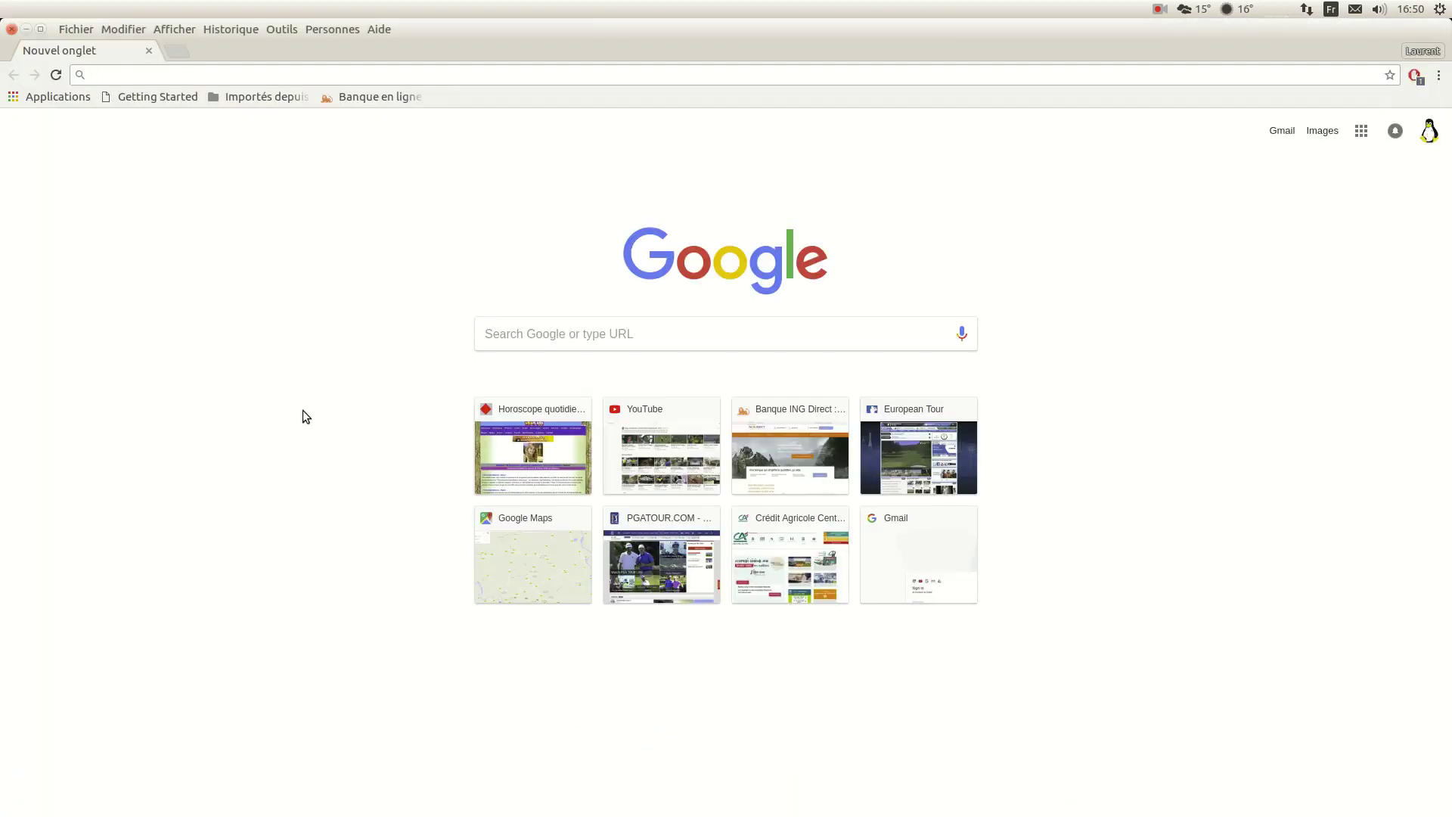
Step: Search the web for freecad and open the official FreeCAD website
text(freecad)
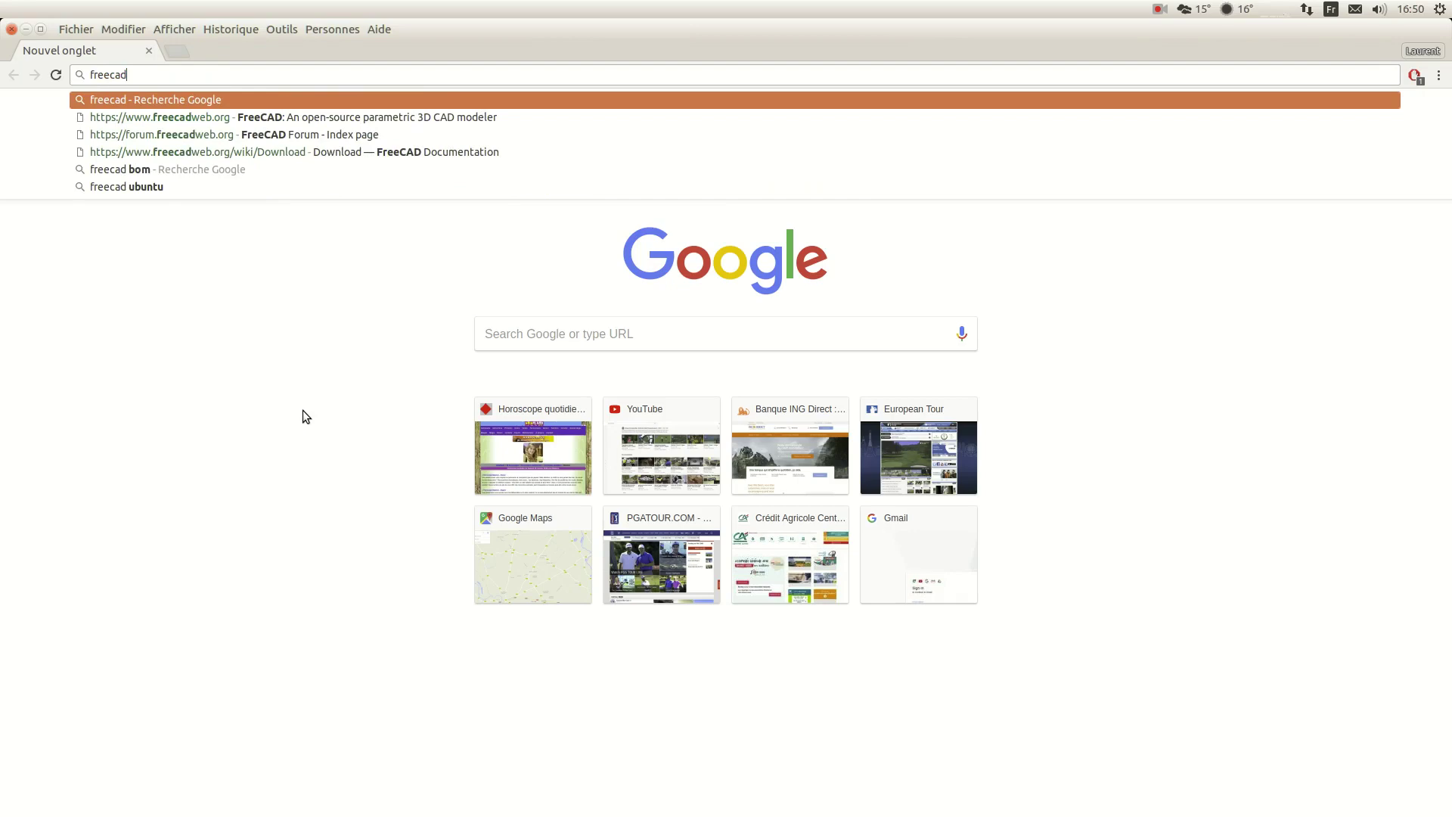
key(Return)
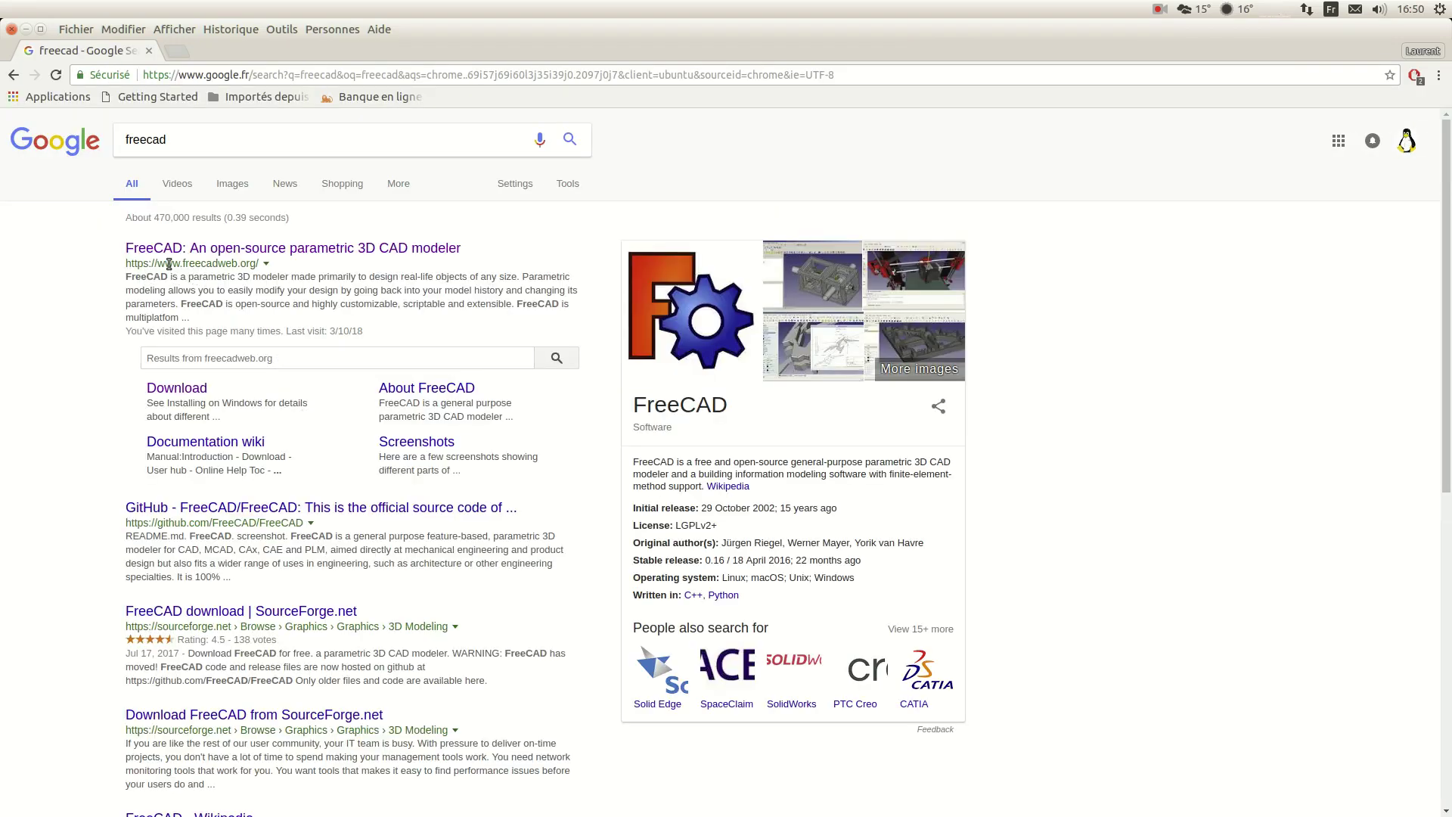
click(220, 250)
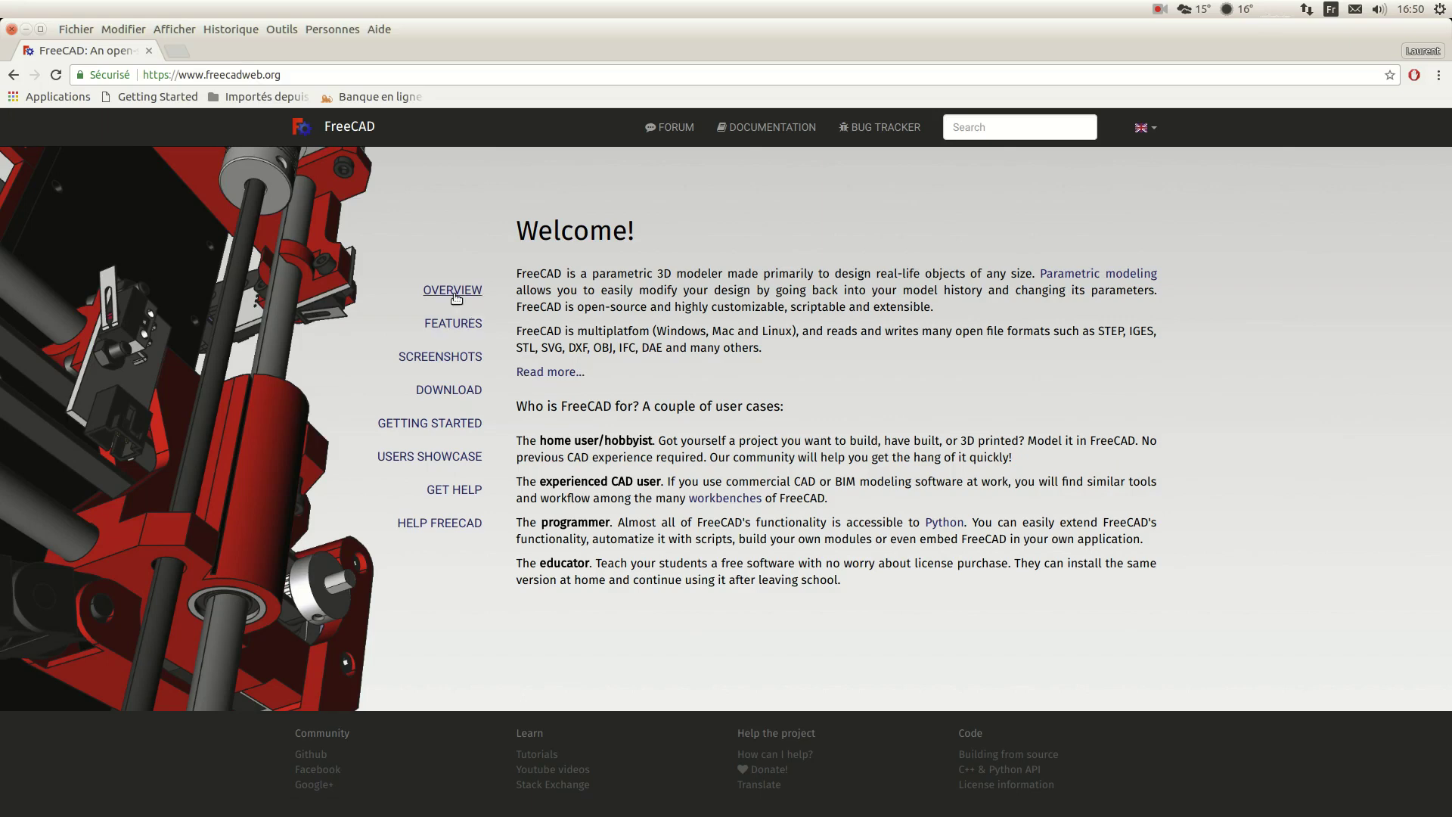
Step: Open the FreeCAD Download page and examine the stable installers, the platform notes and the Ubuntu Daily PPA instructions
click(449, 390)
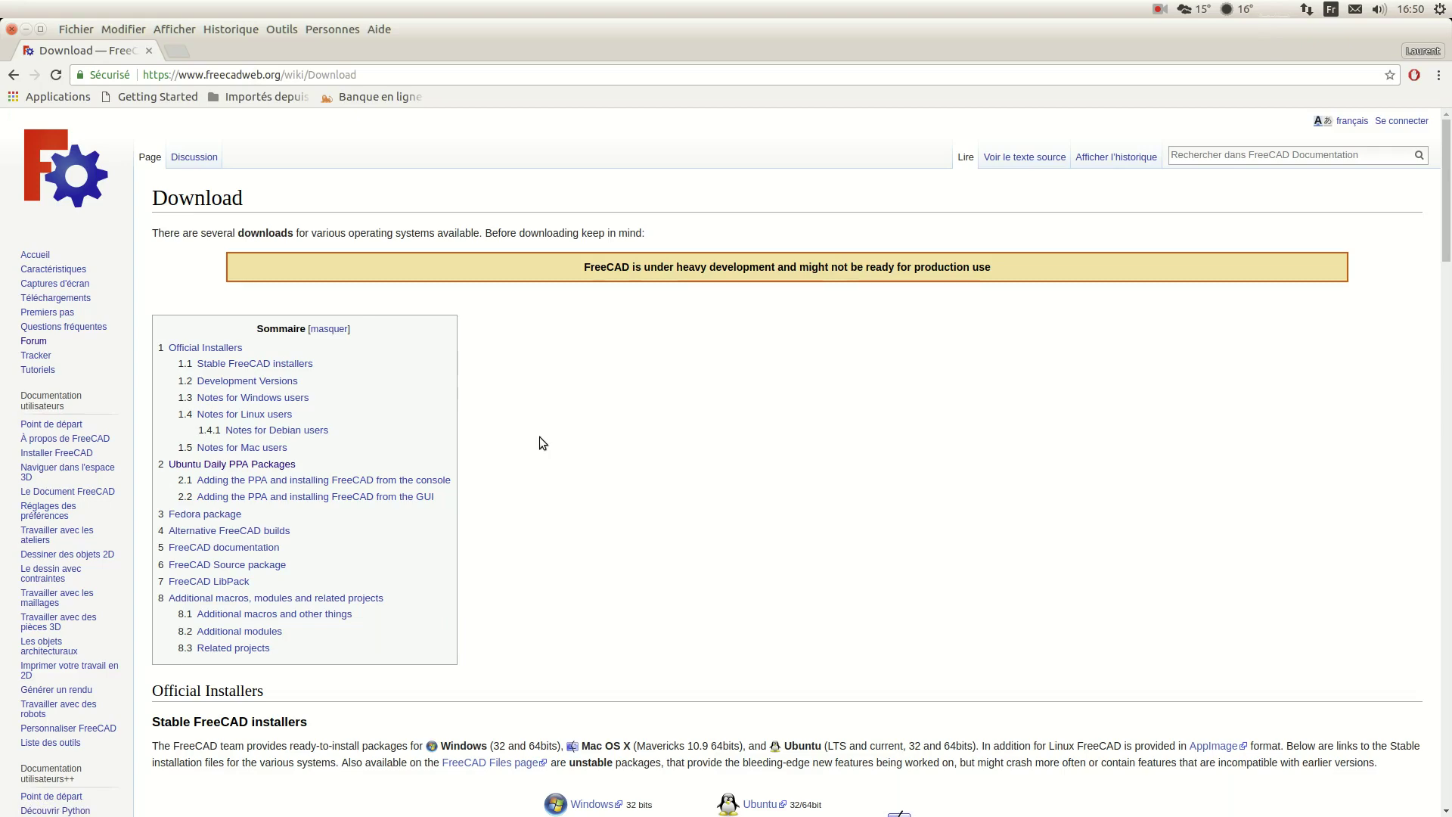
scroll(536, 434, down, 3)
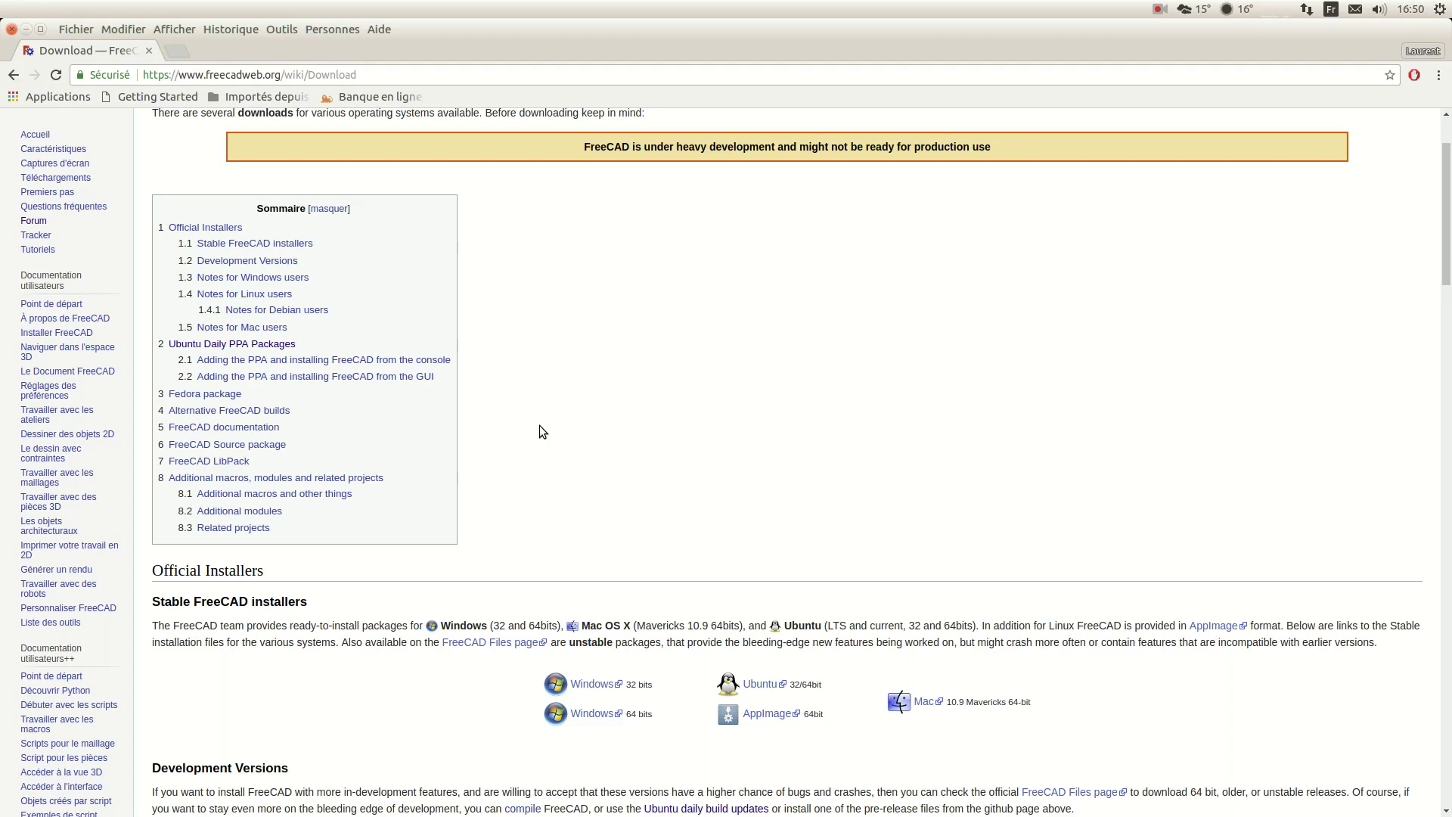
scroll(538, 431, down, 3)
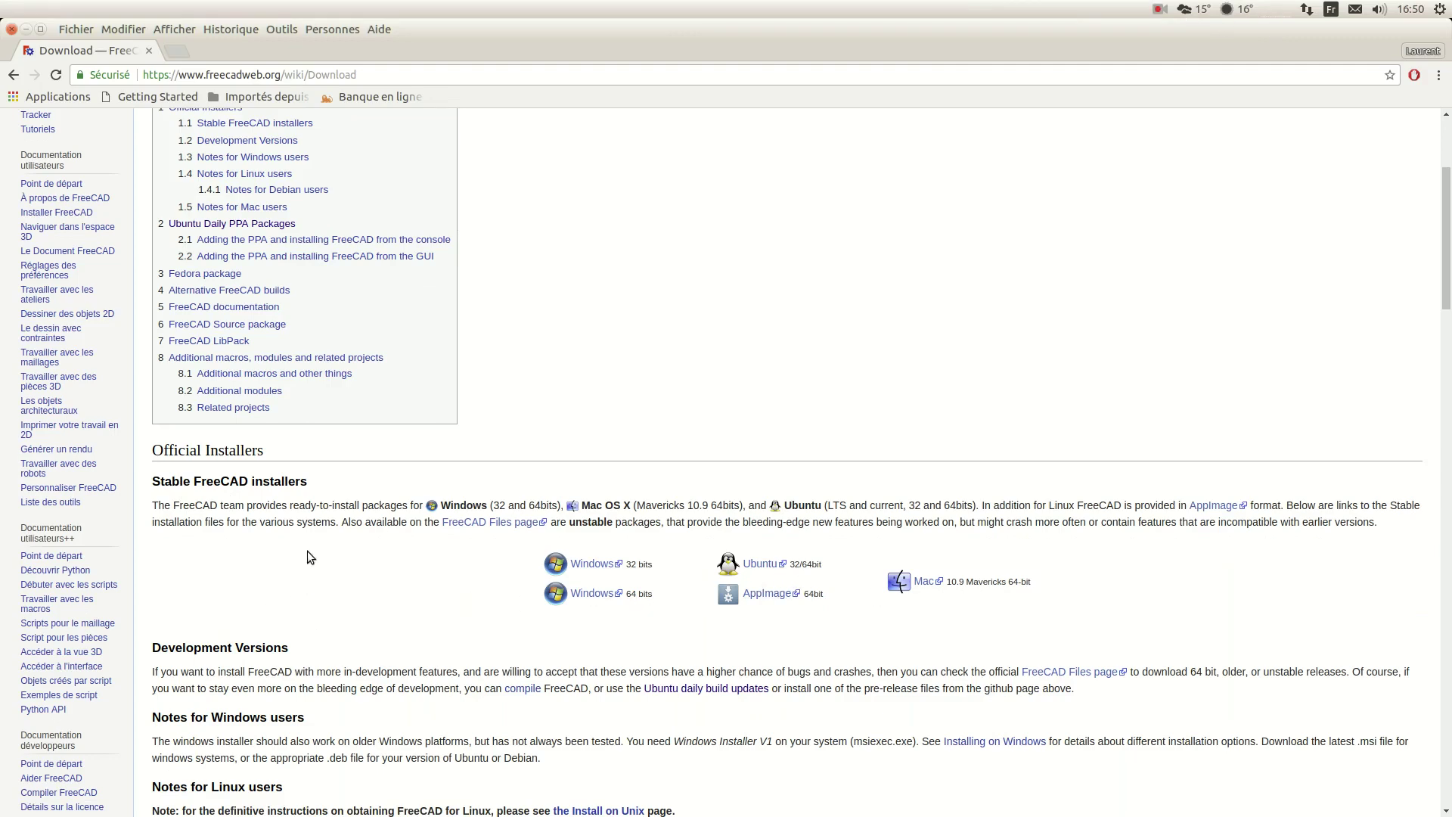
scroll(308, 550, down, 3)
scroll(315, 550, down, 10)
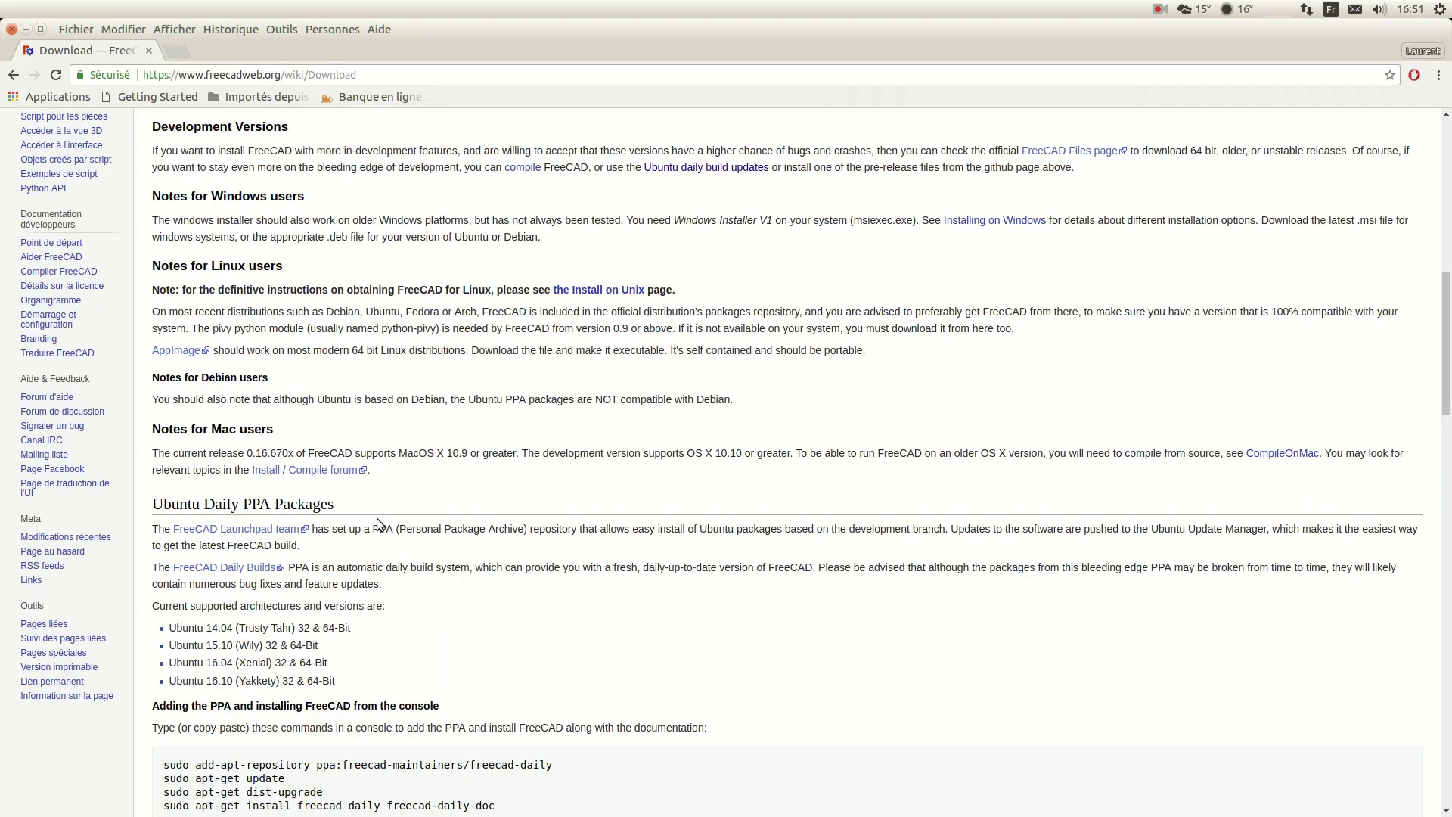
scroll(396, 536, down, 3)
scroll(397, 536, down, 2)
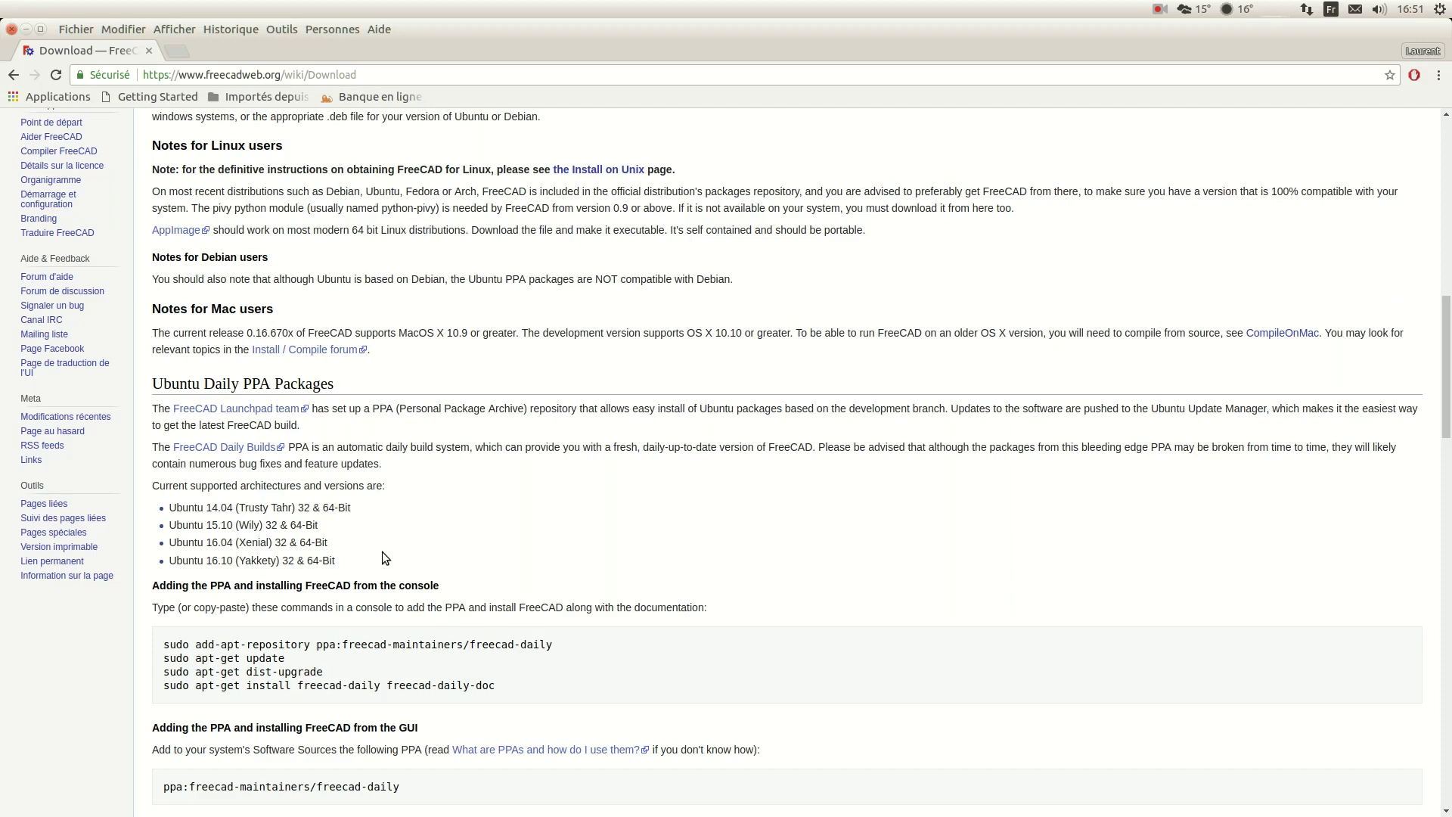
scroll(385, 556, up, 3)
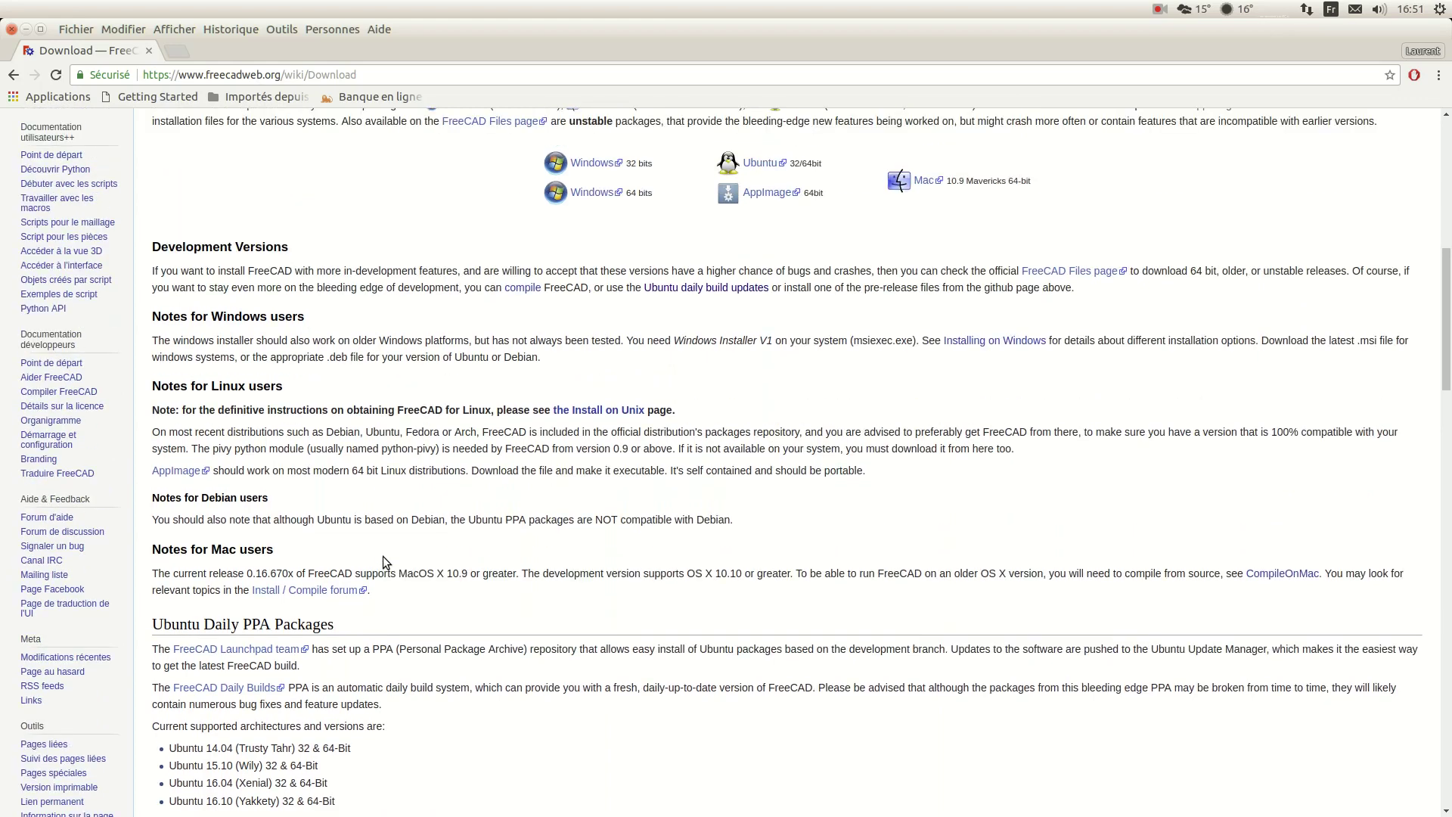
scroll(382, 558, down, 4)
scroll(400, 568, down, 3)
scroll(401, 572, up, 3)
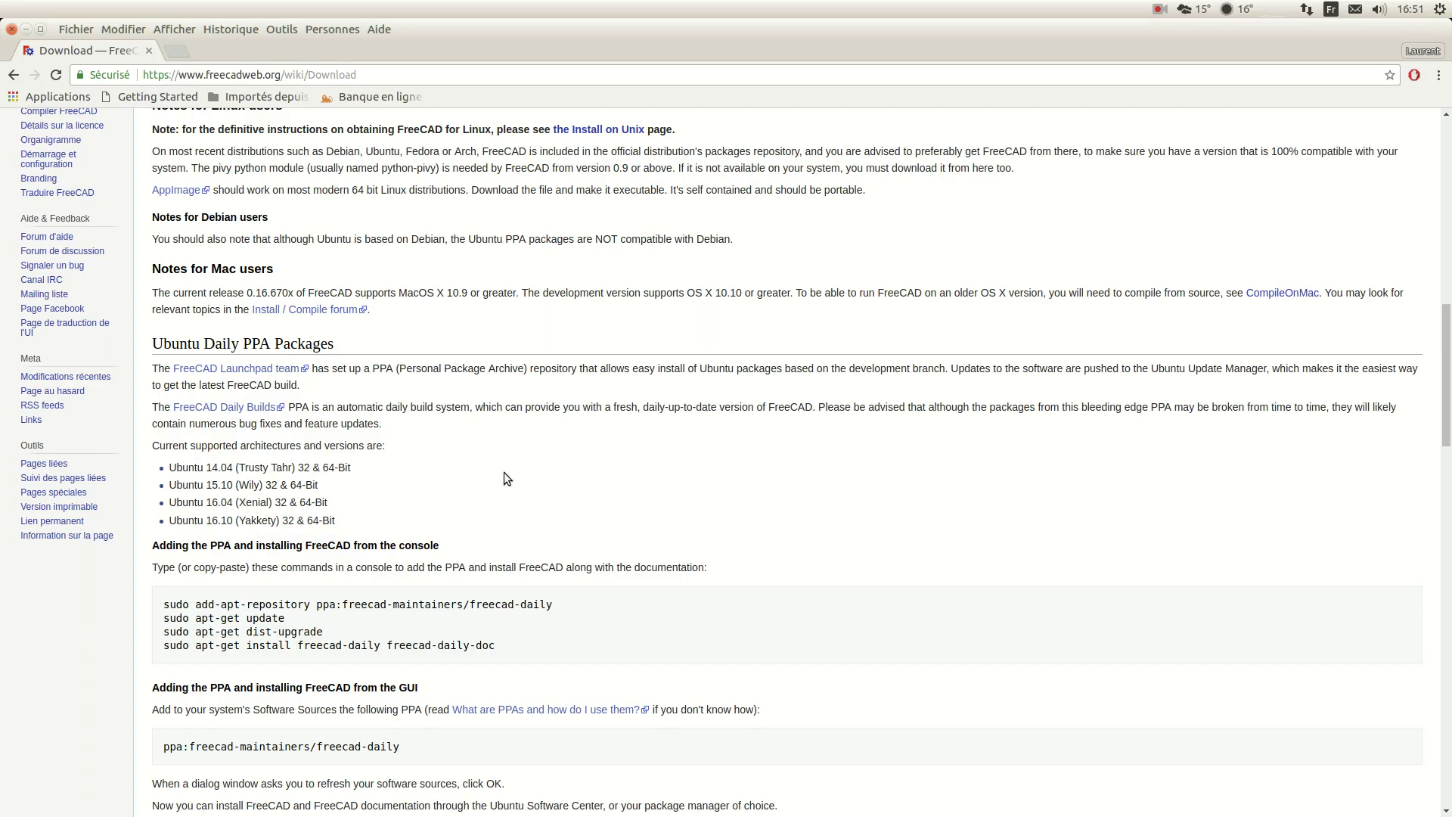
scroll(586, 428, up, 10)
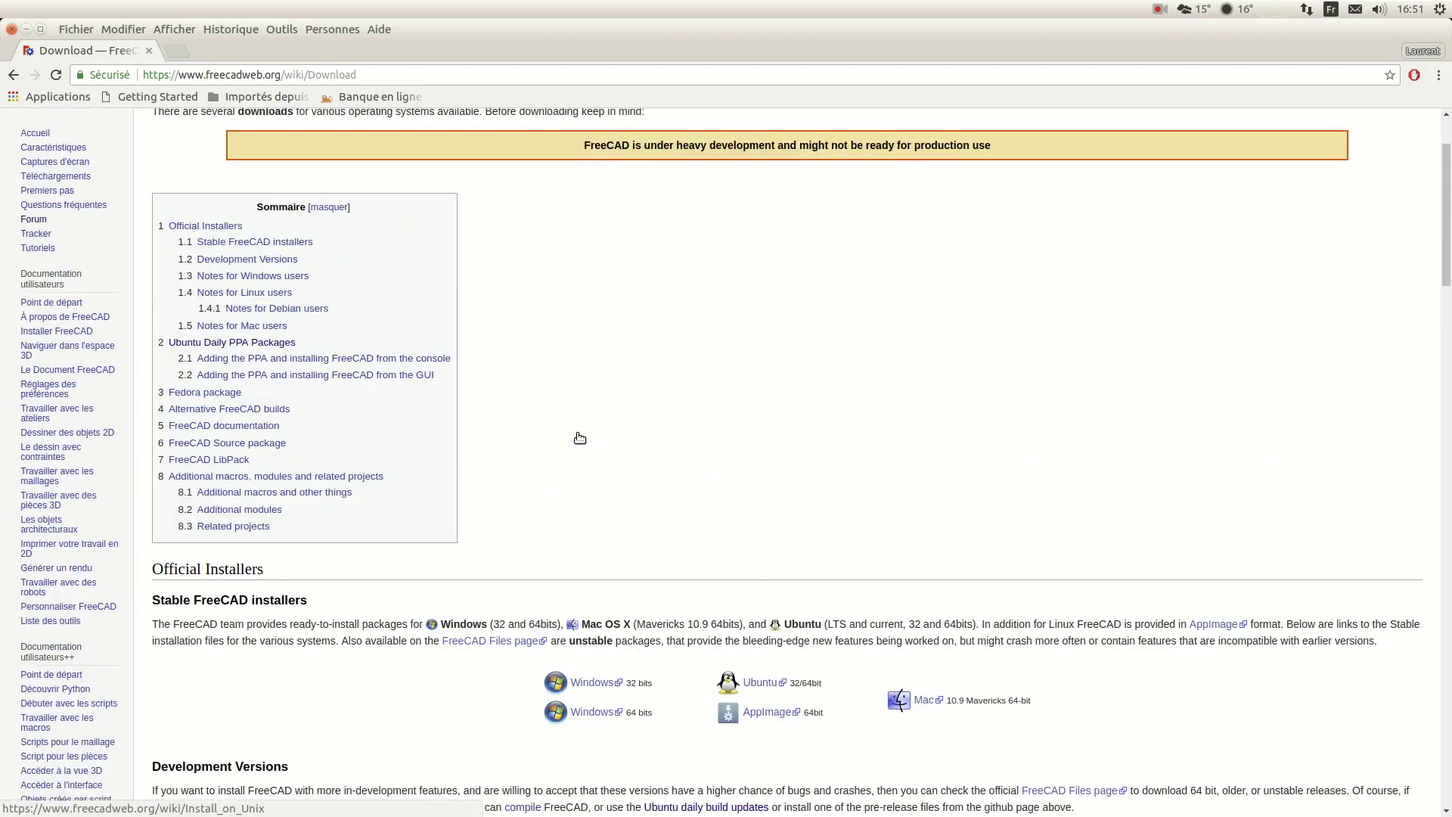
scroll(579, 438, up, 2)
Step: Return to the FreeCAD home page, open the forum and examine its user, development and other-language sections
click(13, 75)
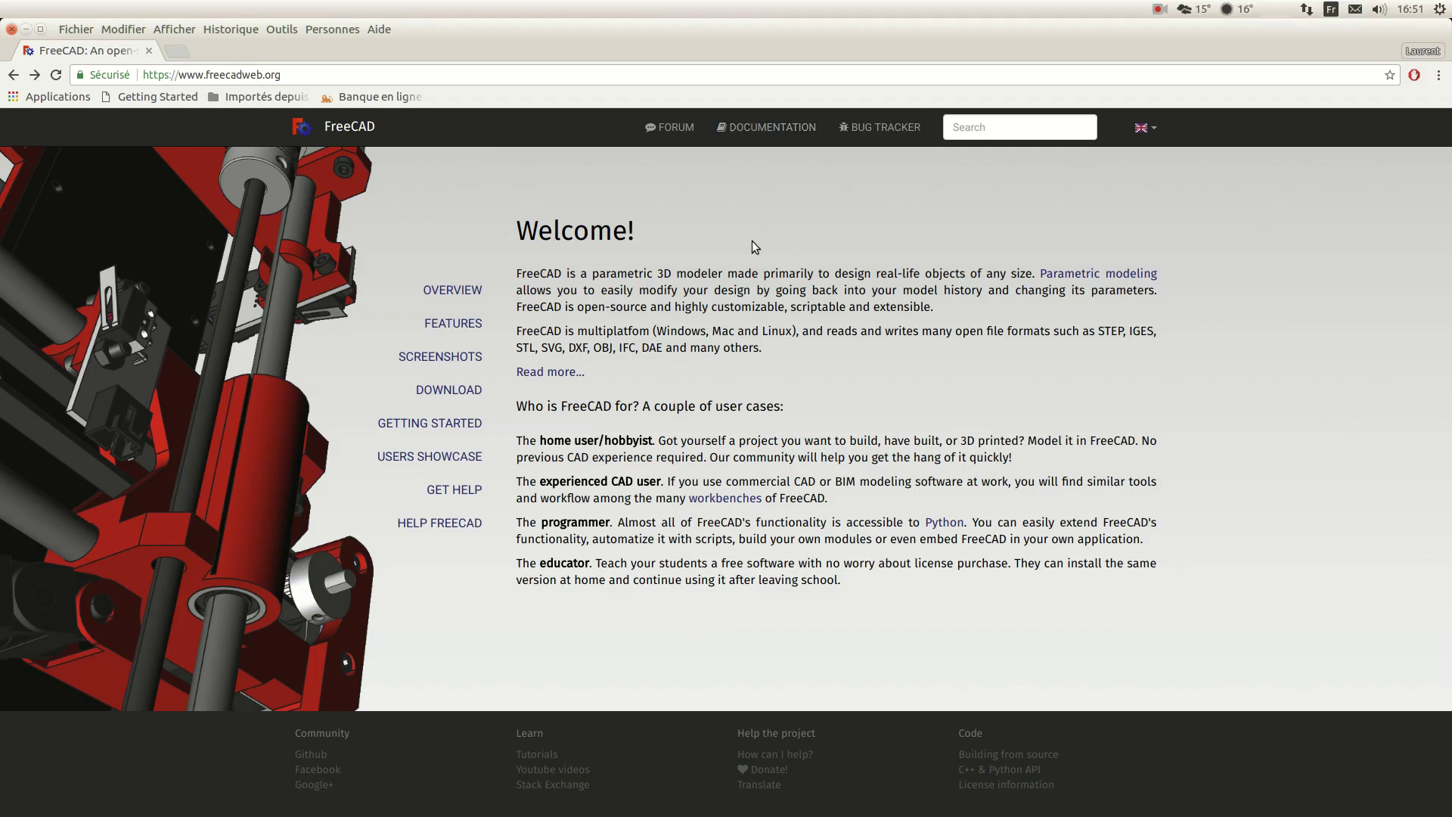
click(674, 129)
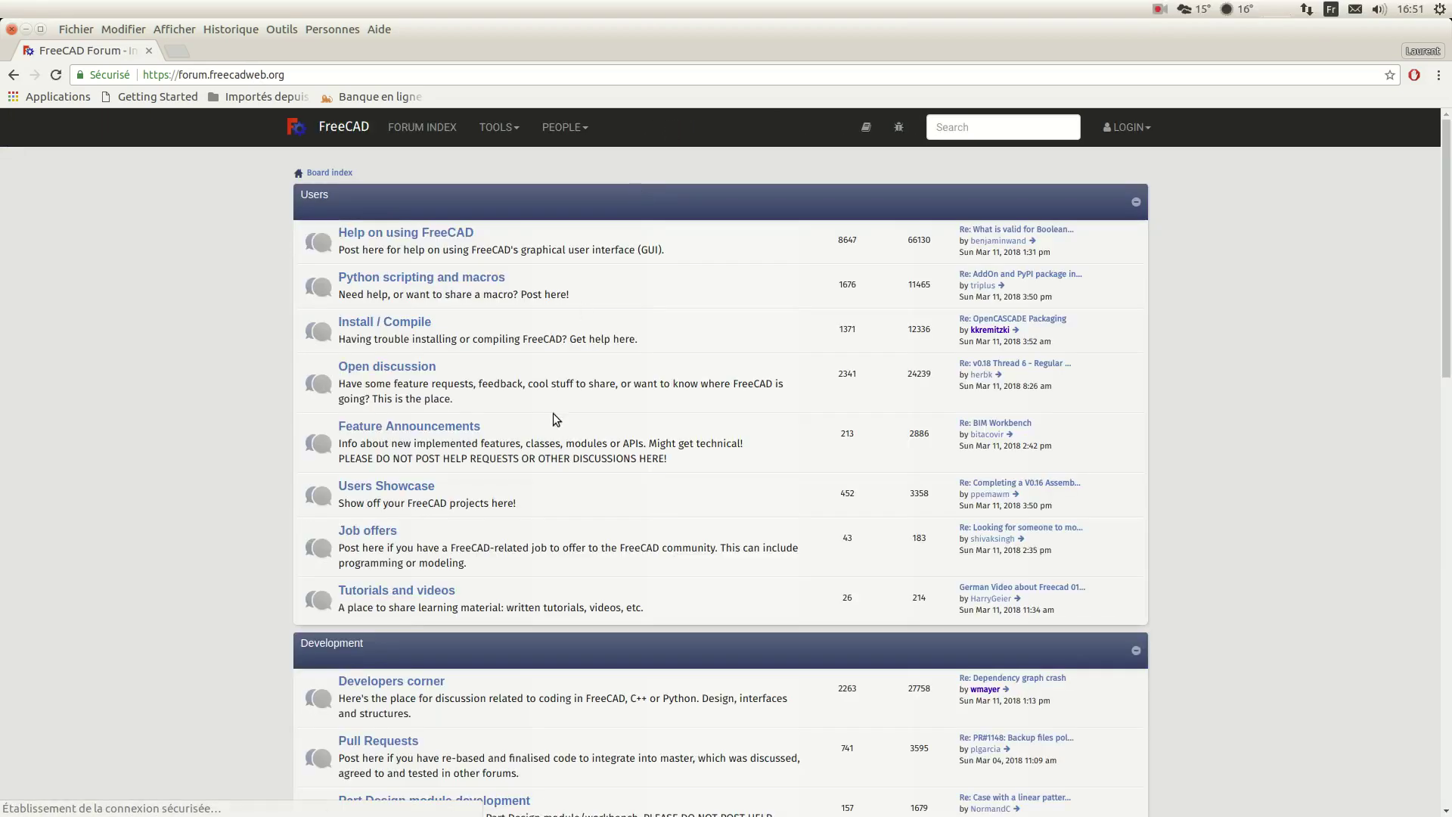
scroll(511, 505, down, 5)
scroll(496, 505, up, 5)
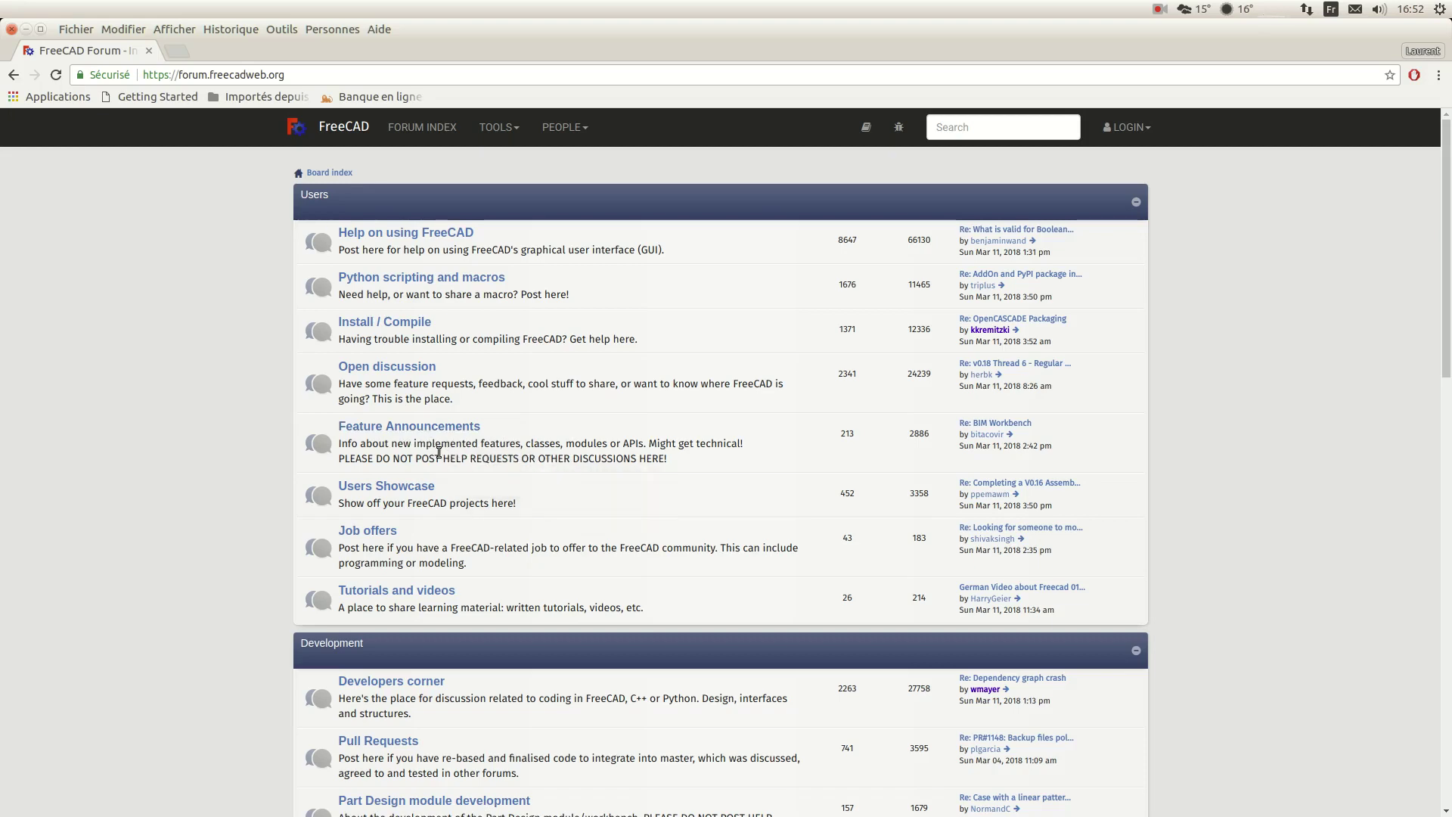
scroll(439, 453, down, 1)
scroll(438, 452, down, 10)
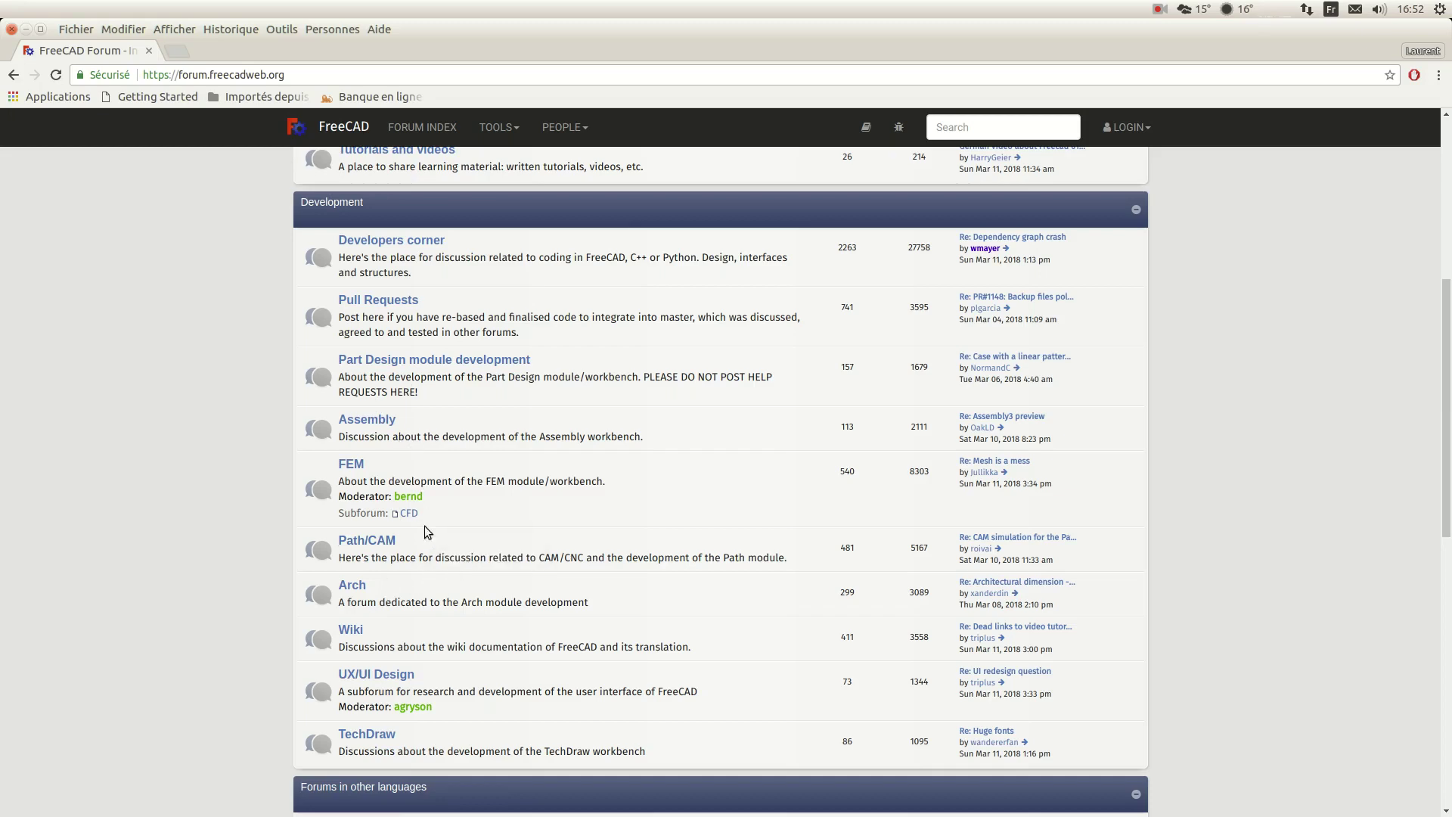
scroll(417, 558, down, 4)
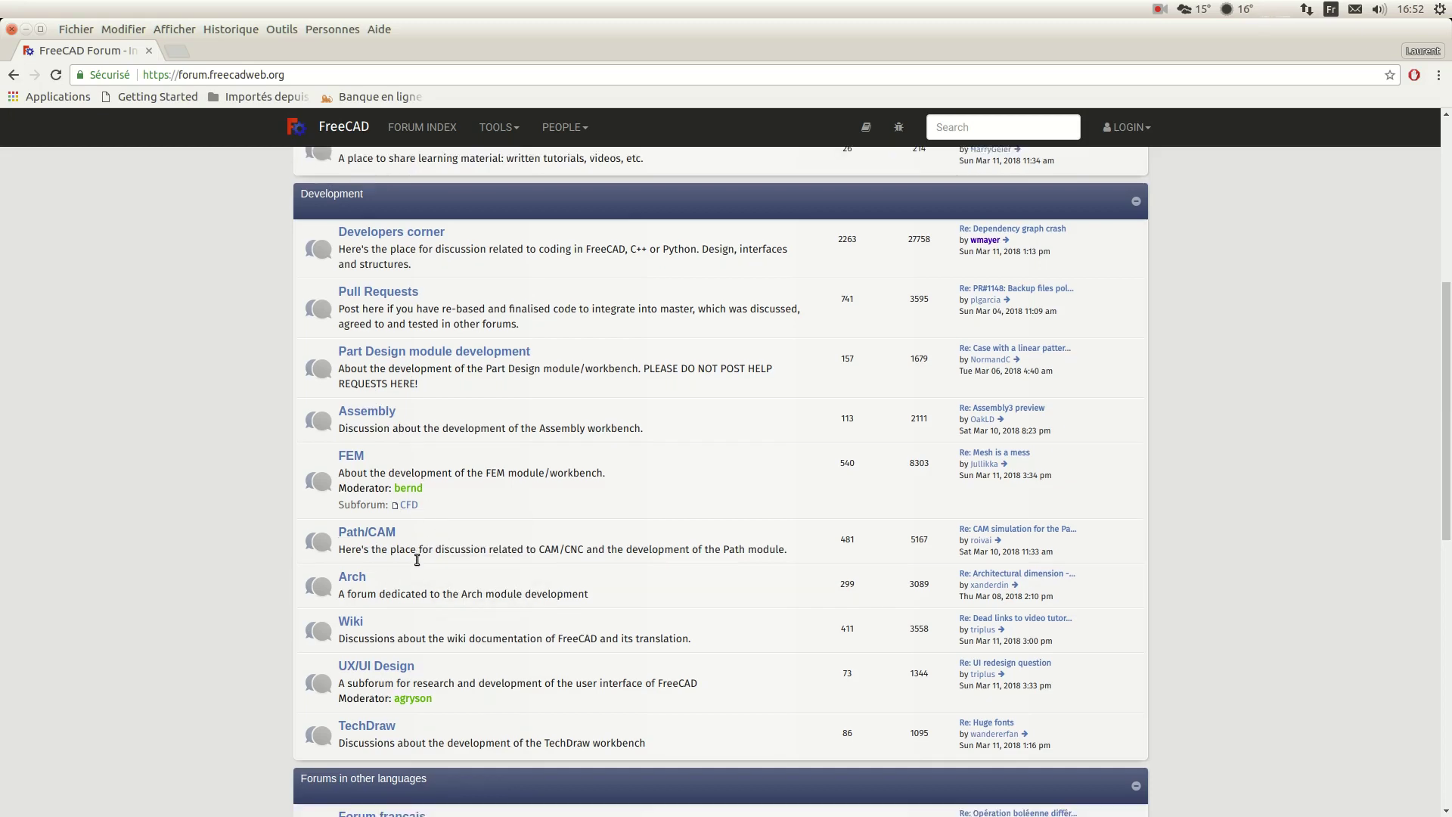
scroll(415, 563, down, 8)
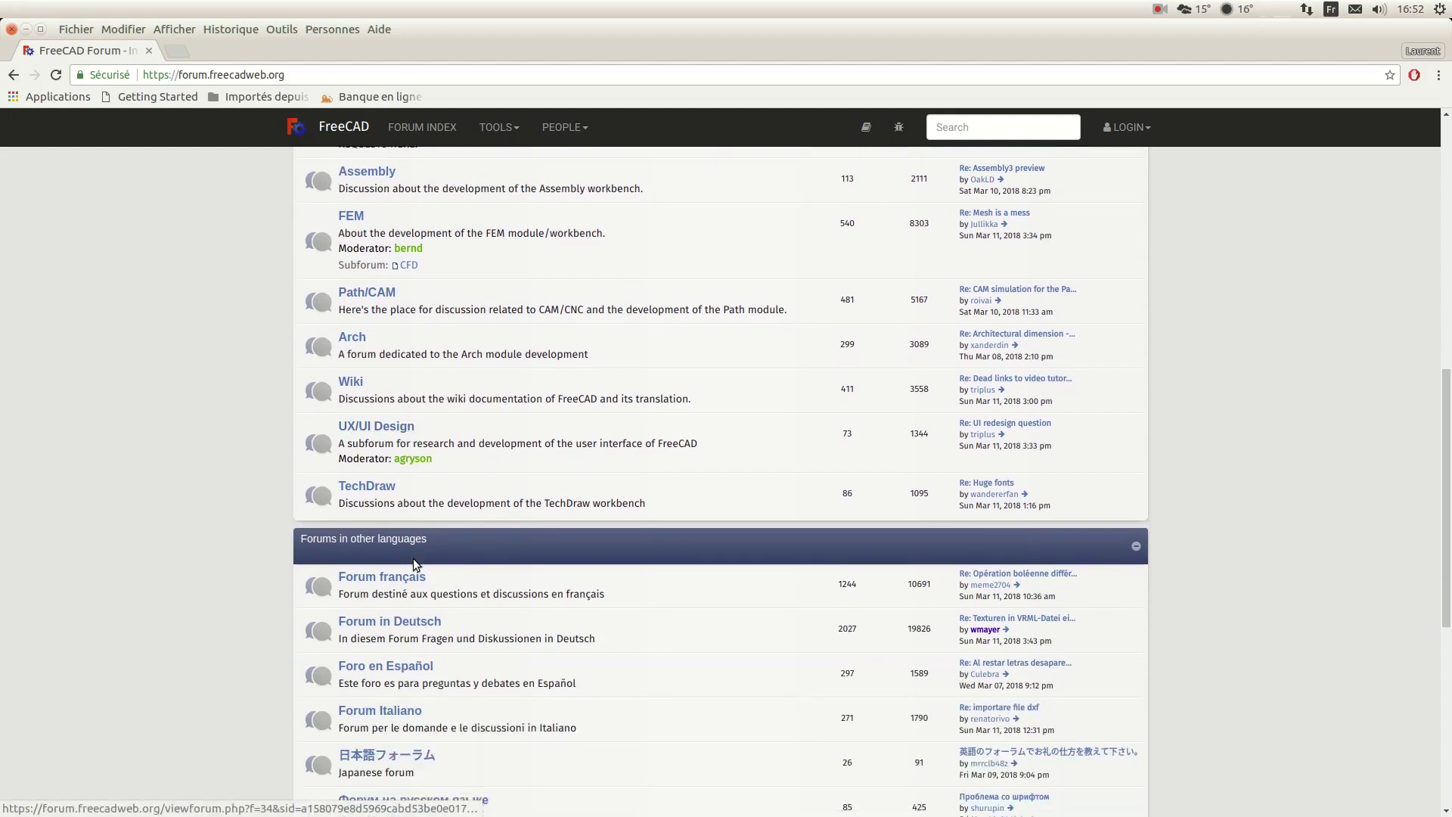
scroll(415, 562, down, 2)
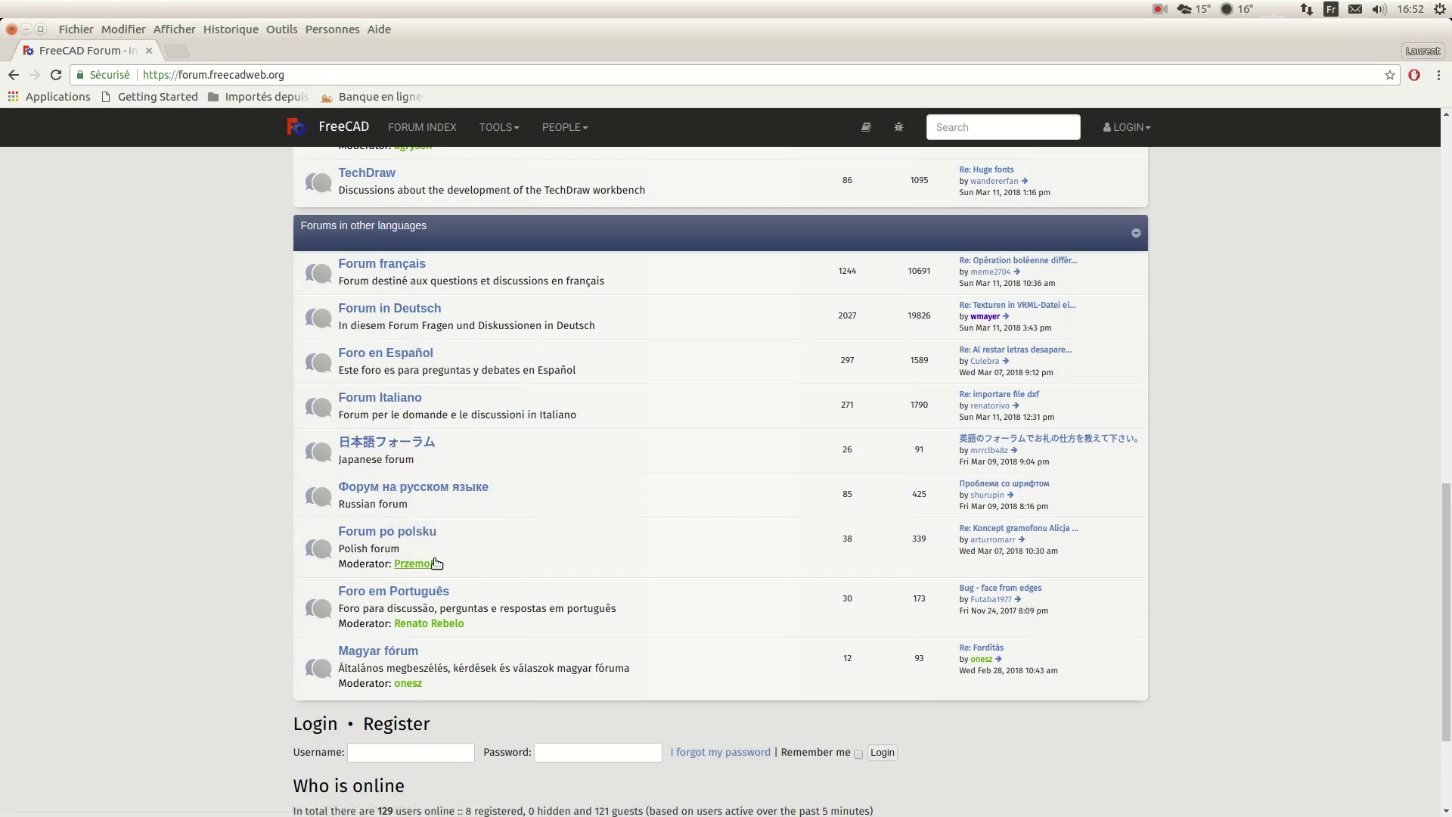
scroll(474, 614, down, 3)
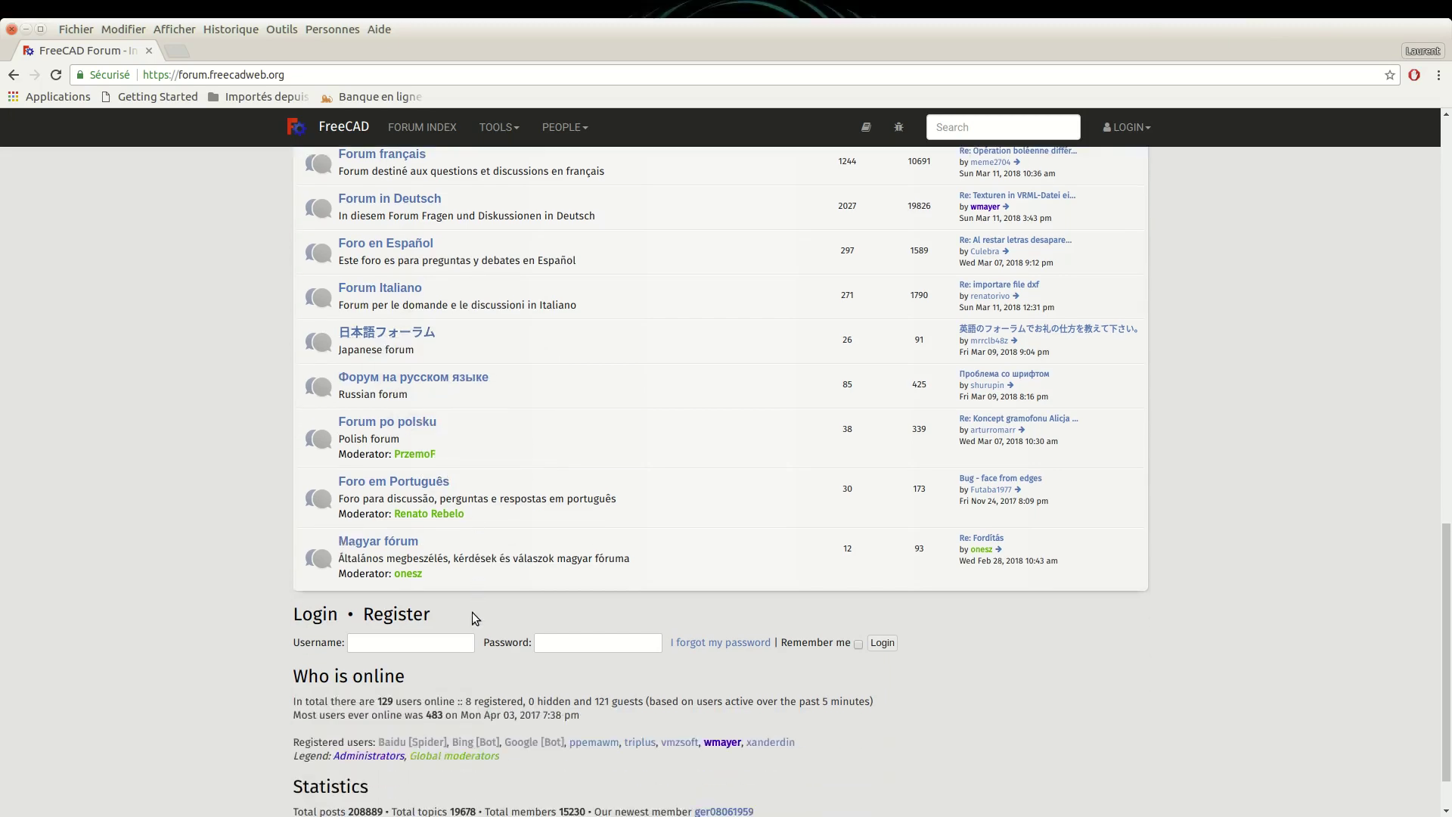
scroll(471, 613, up, 8)
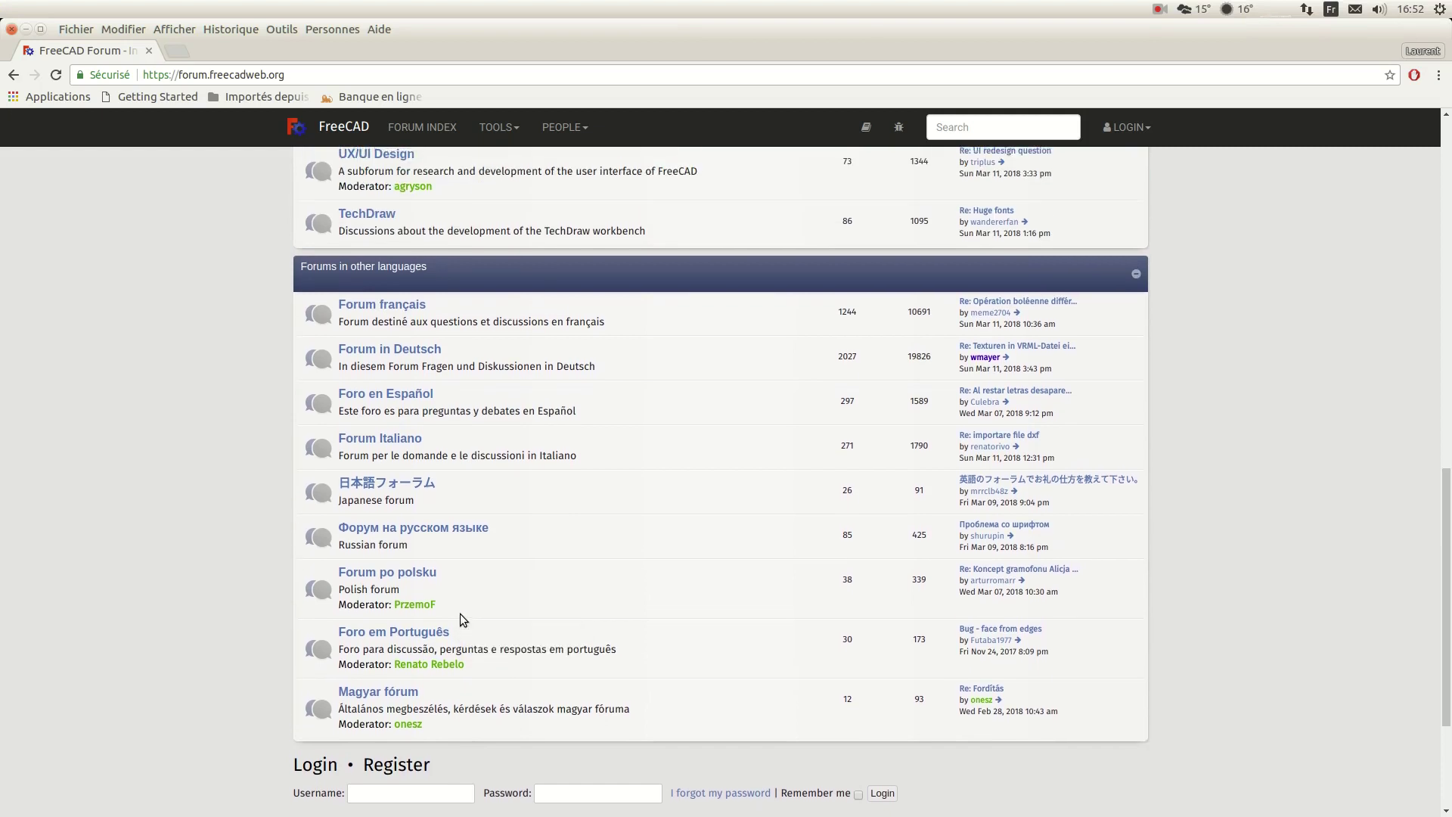
scroll(463, 616, up, 5)
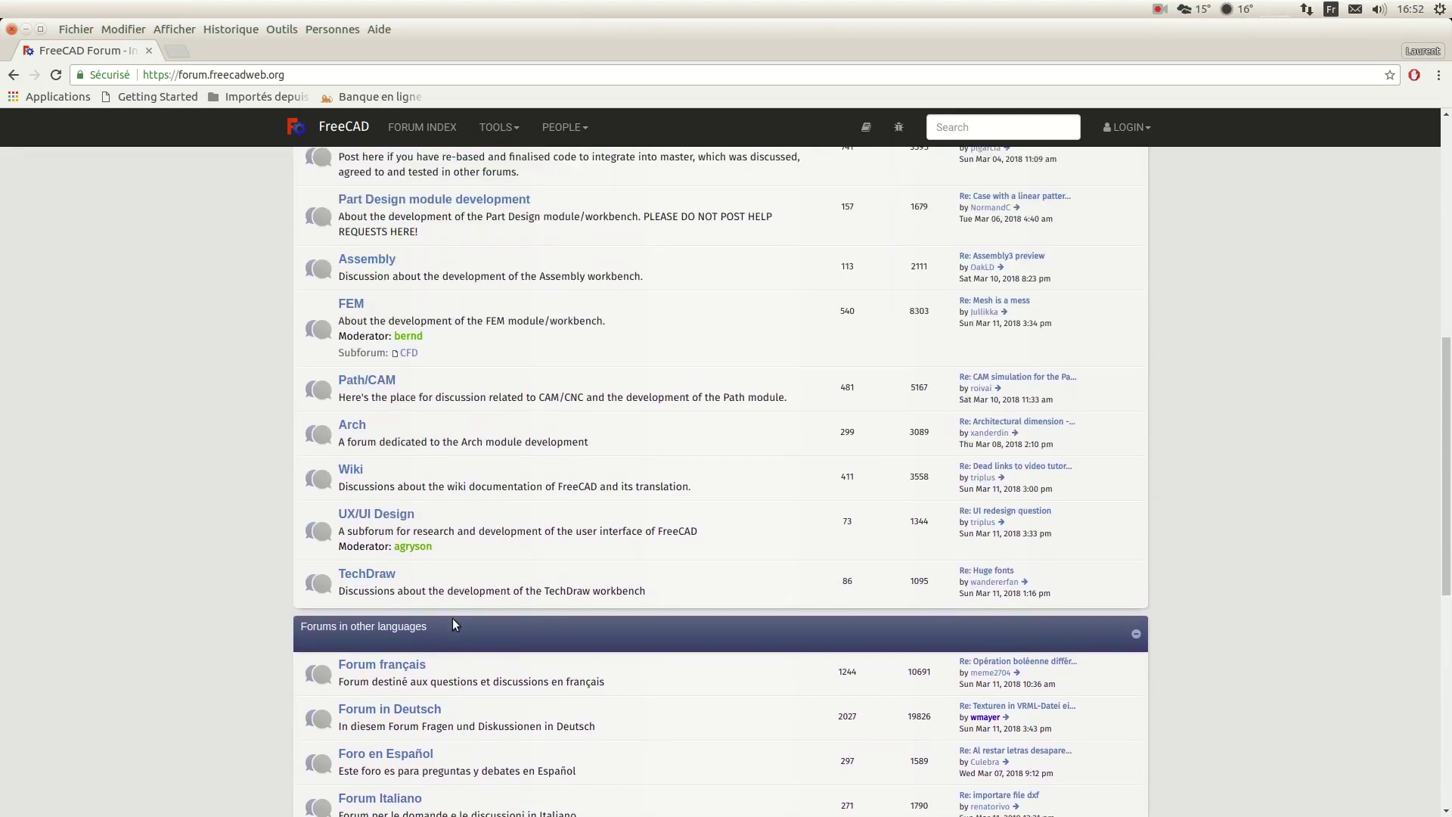
scroll(479, 509, up, 1)
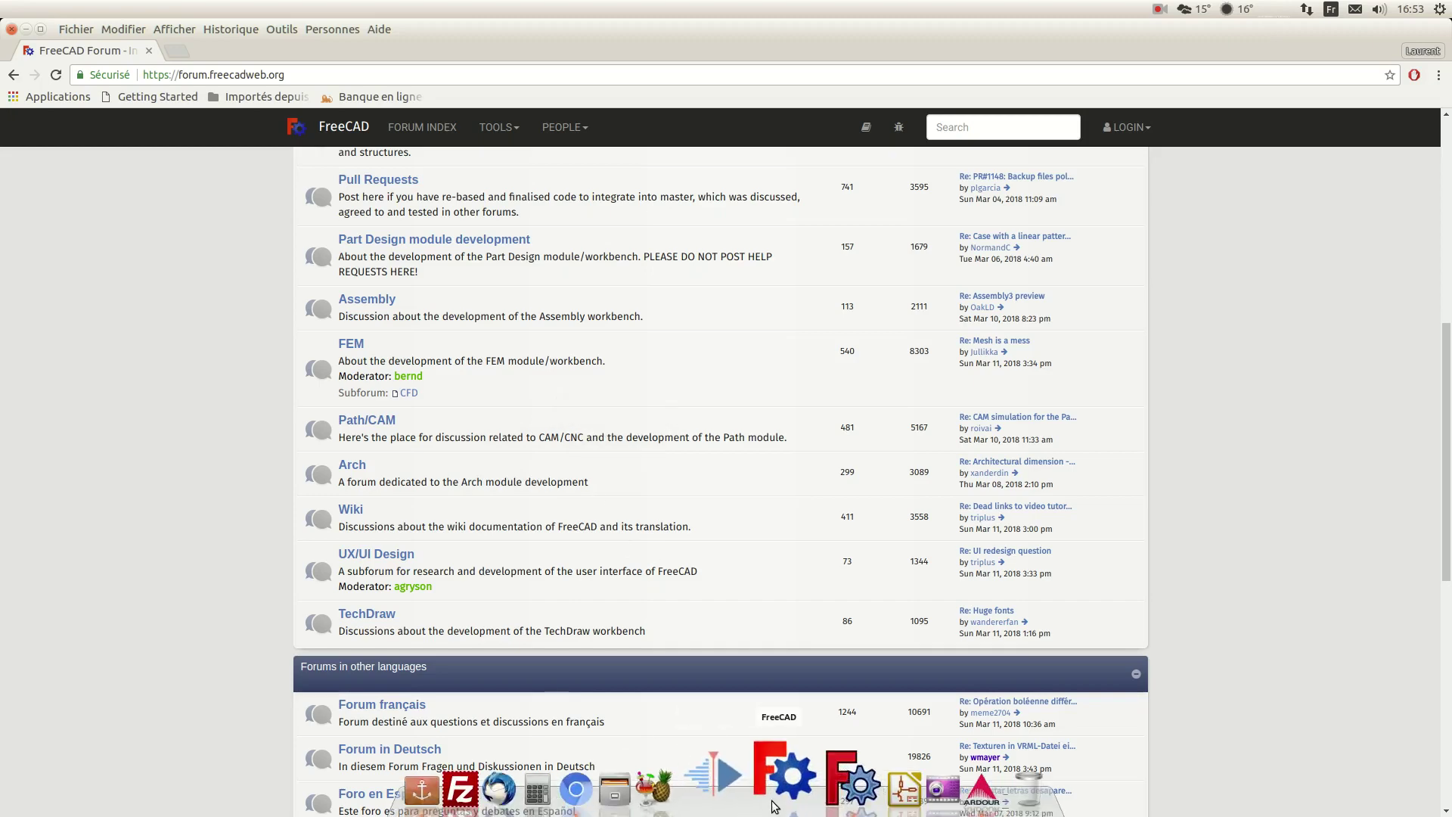
Step: Switch to FreeCAD and open the recent file temporay milling head from the start page
click(816, 789)
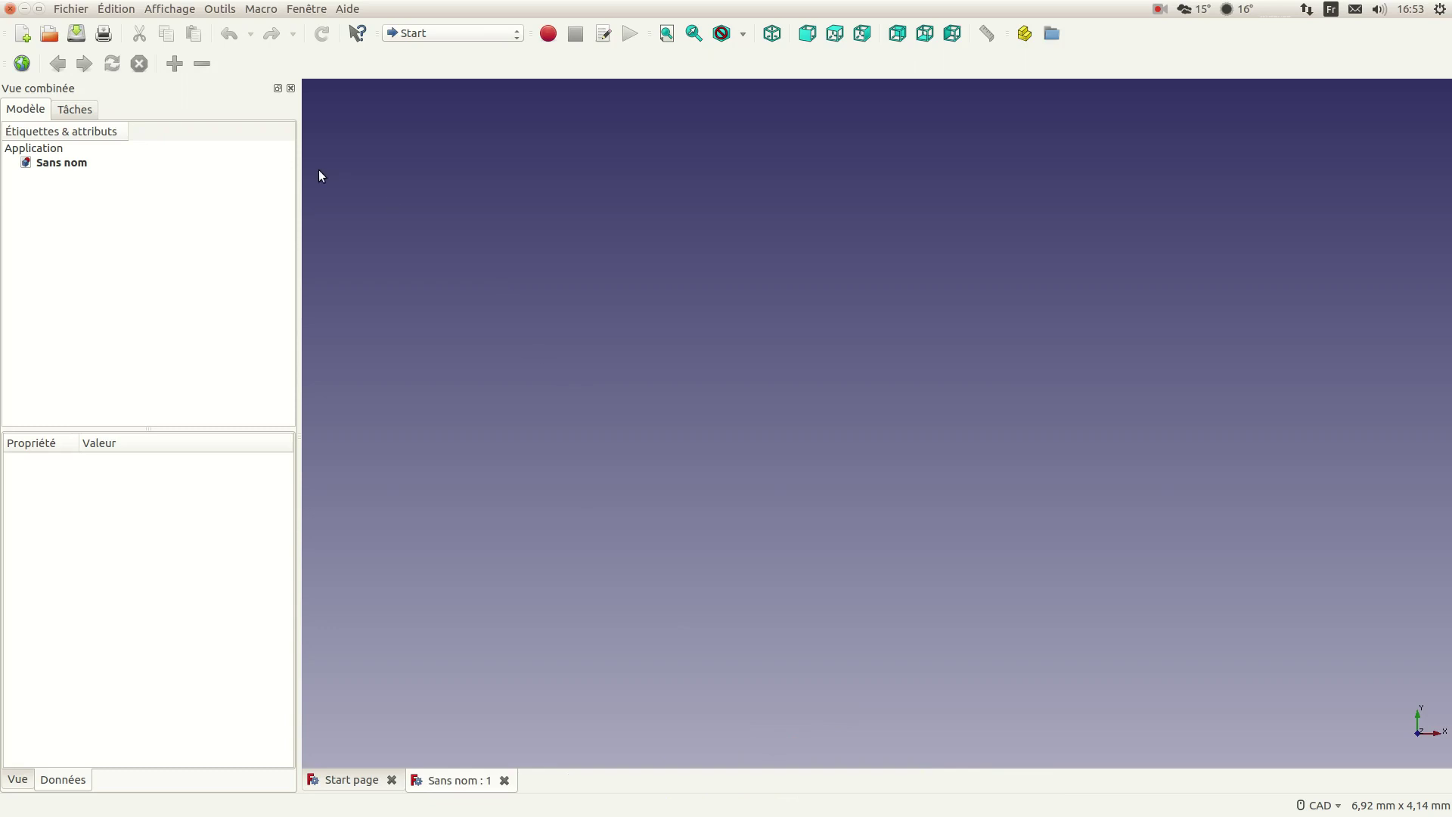
click(73, 10)
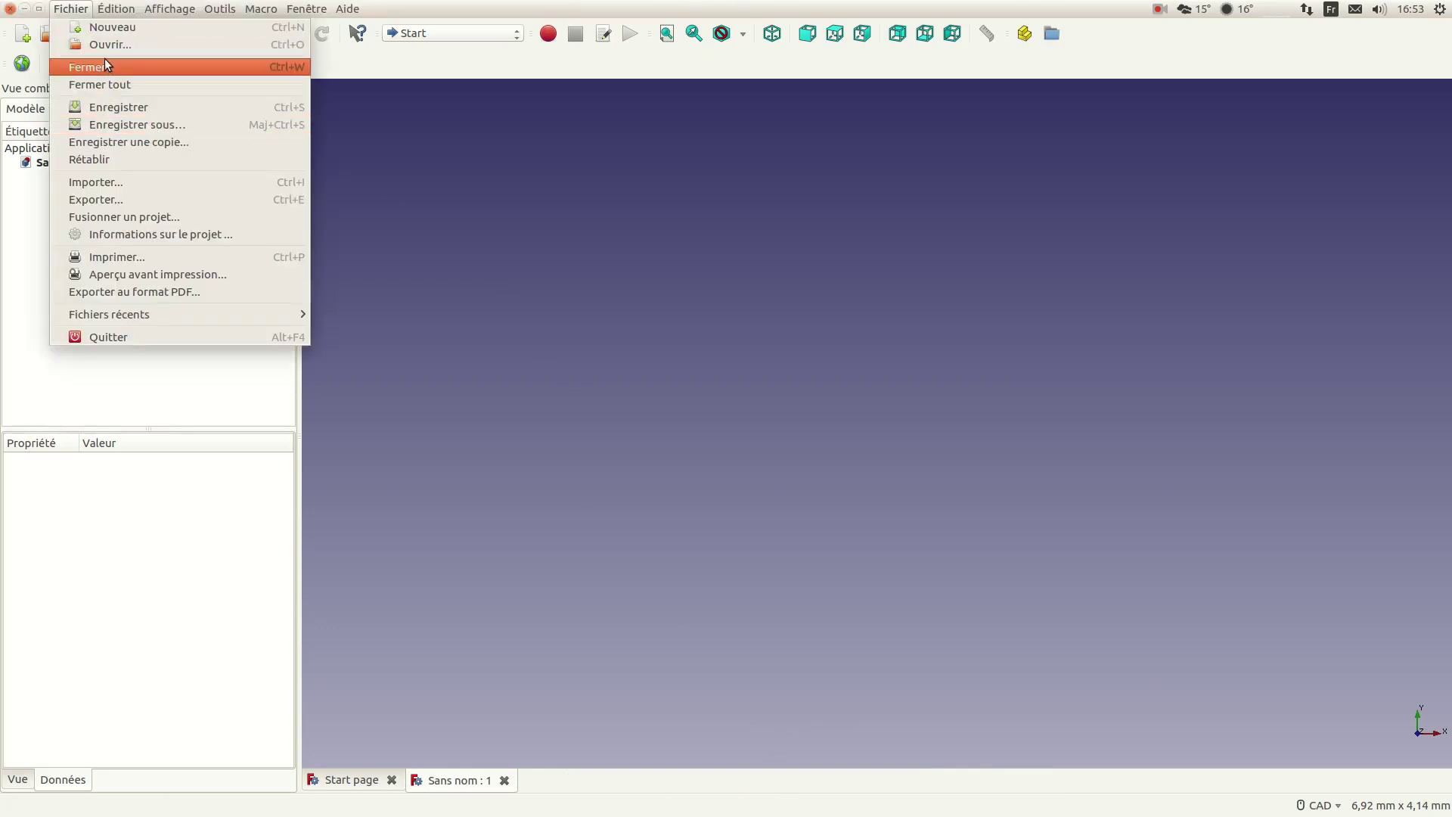
click(367, 120)
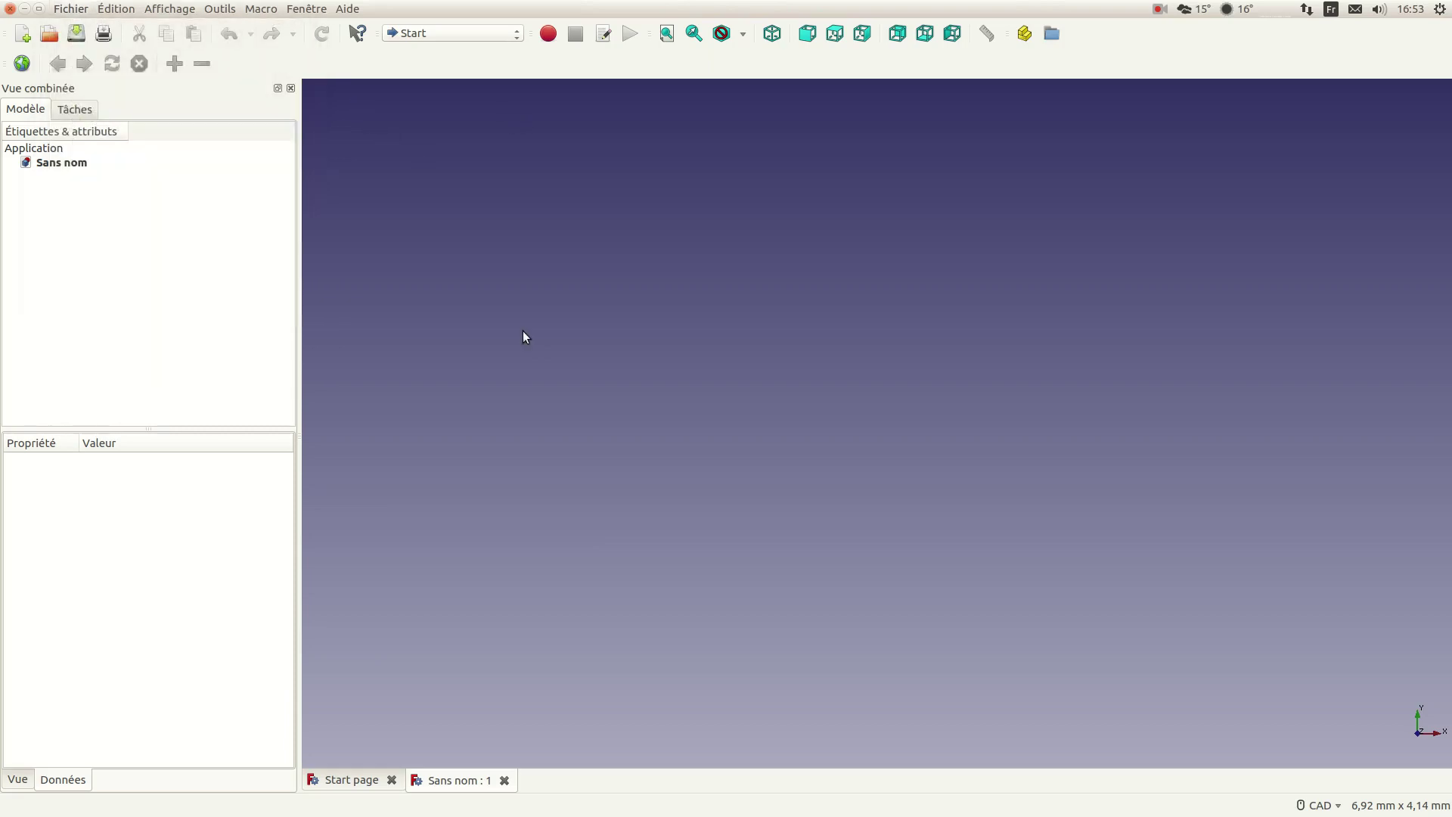
click(353, 779)
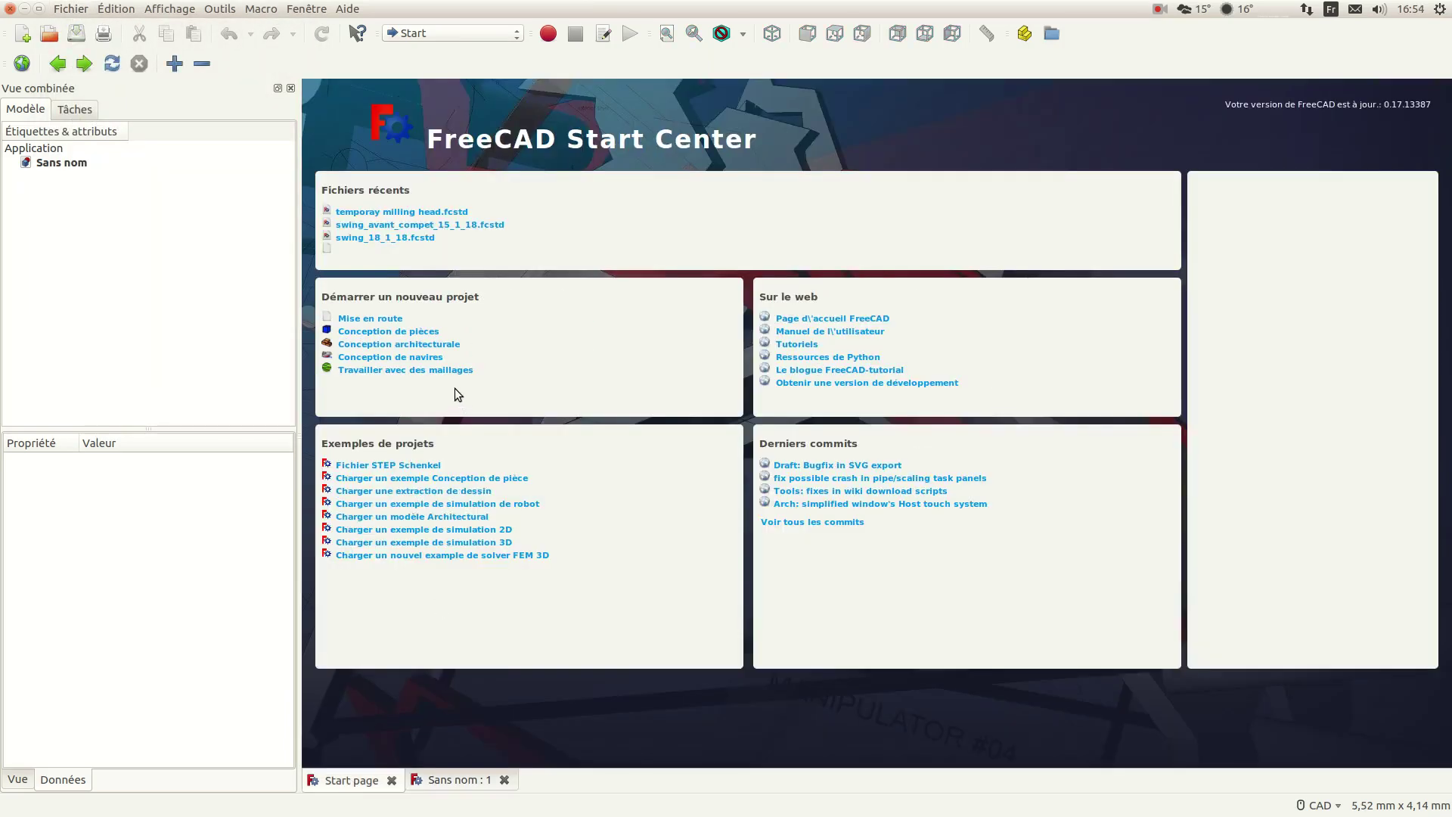
click(403, 213)
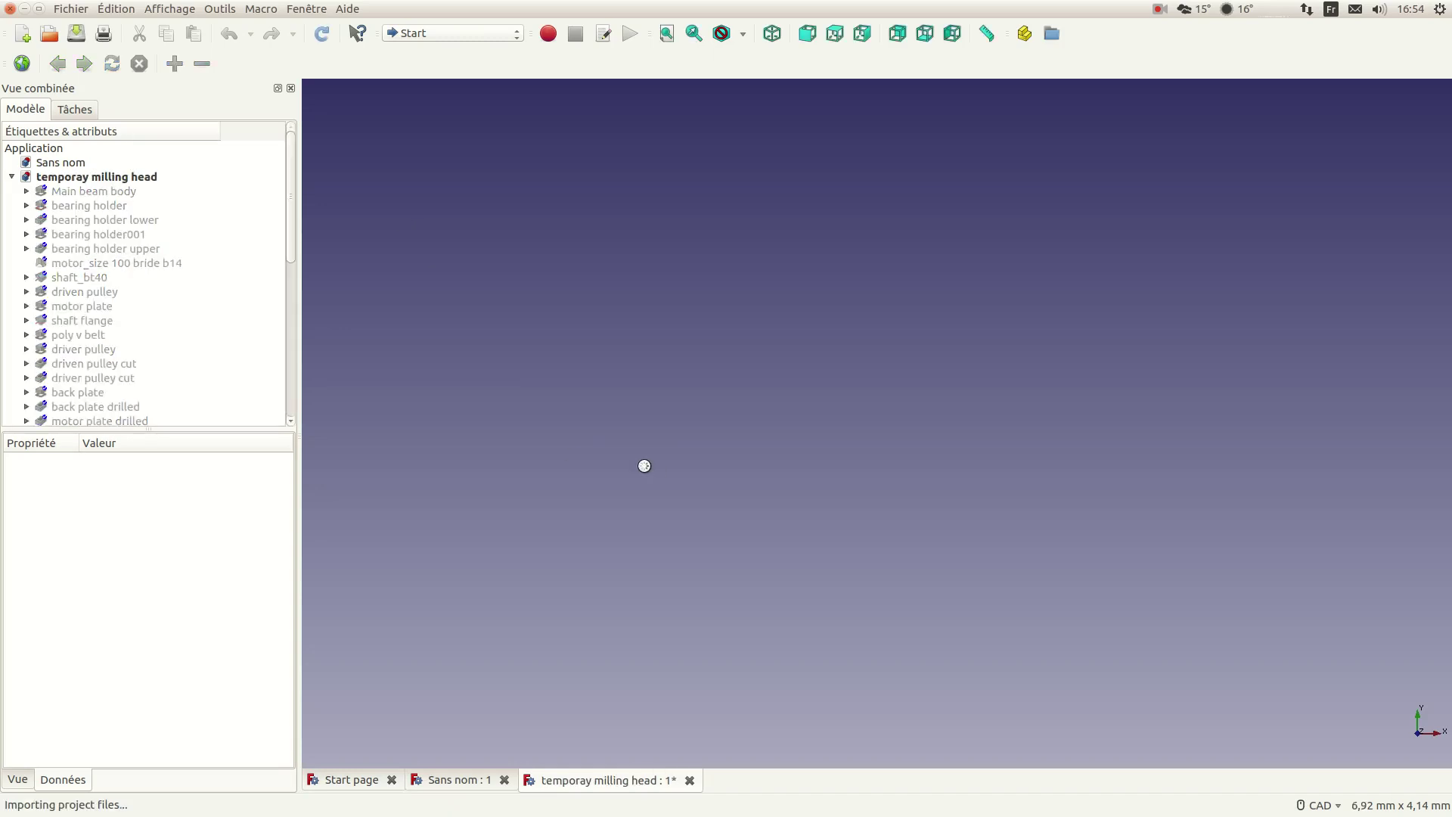
Step: Hide the blue main shield of the milling head so its interior can be viewed
scroll(669, 469, down, 4)
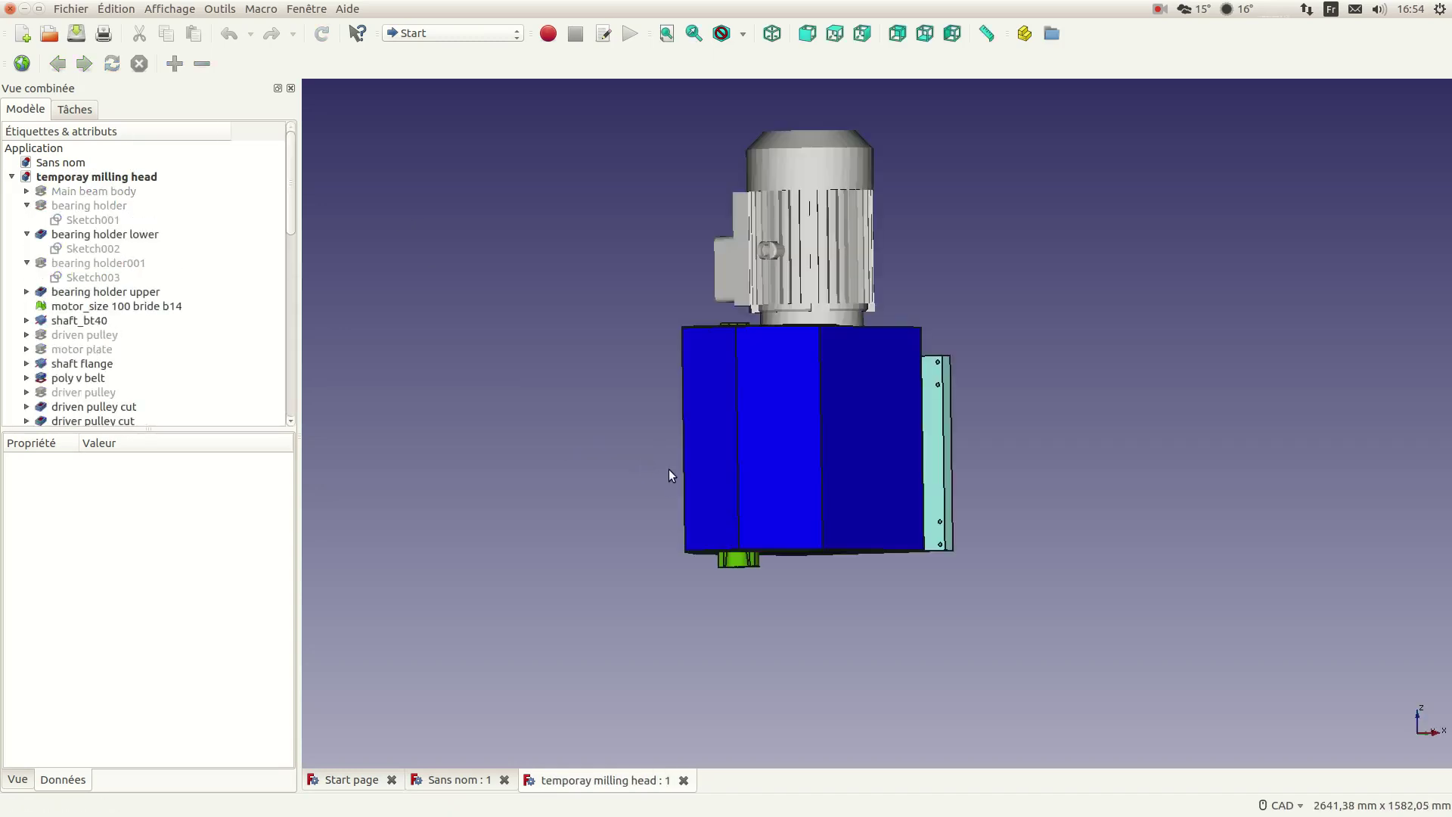
scroll(637, 444, up, 2)
middle_drag(633, 430, 839, 461)
scroll(892, 473, up, 4)
scroll(1122, 483, down, 2)
middle_drag(1121, 483, 1012, 439)
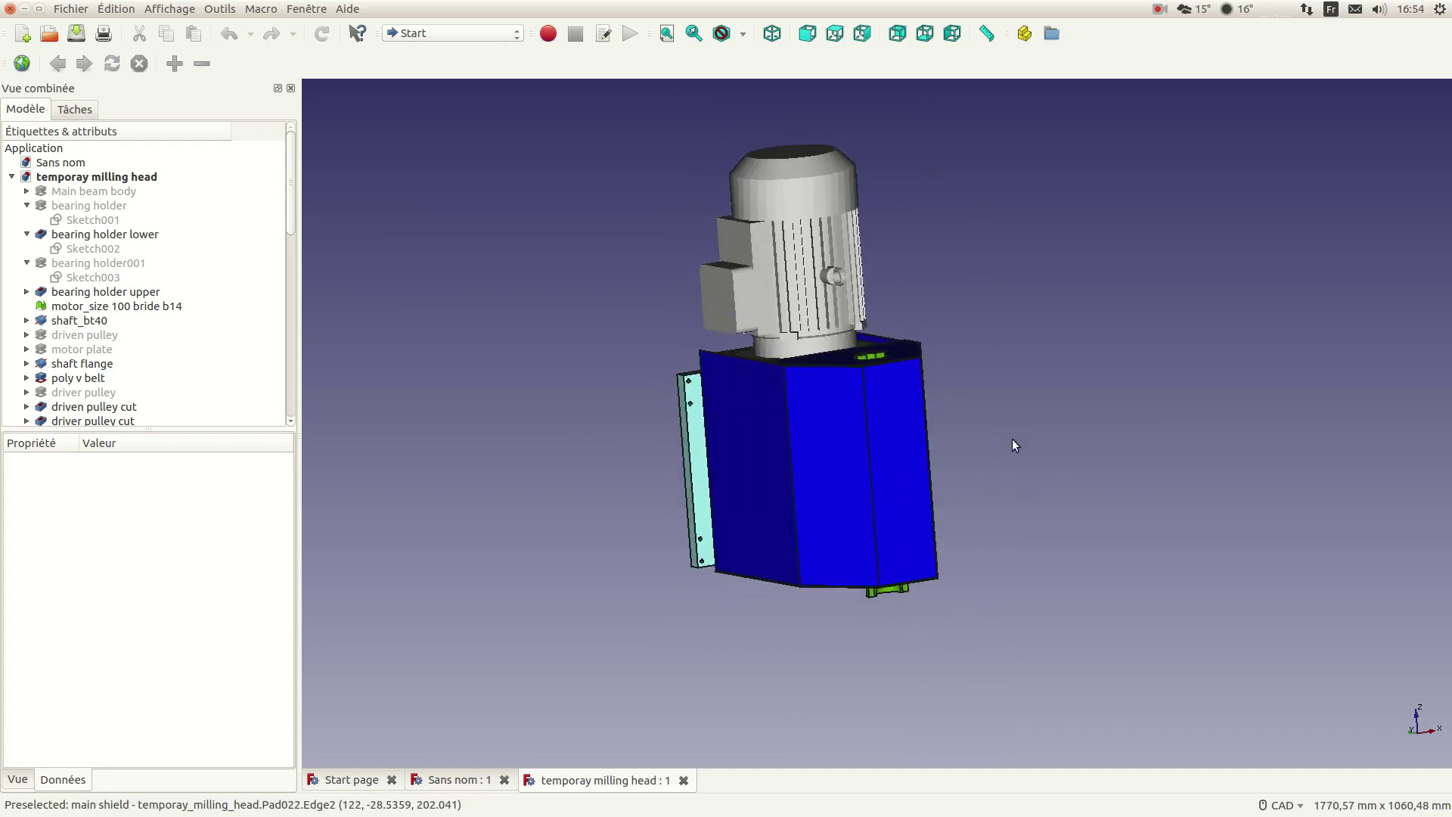
click(845, 491)
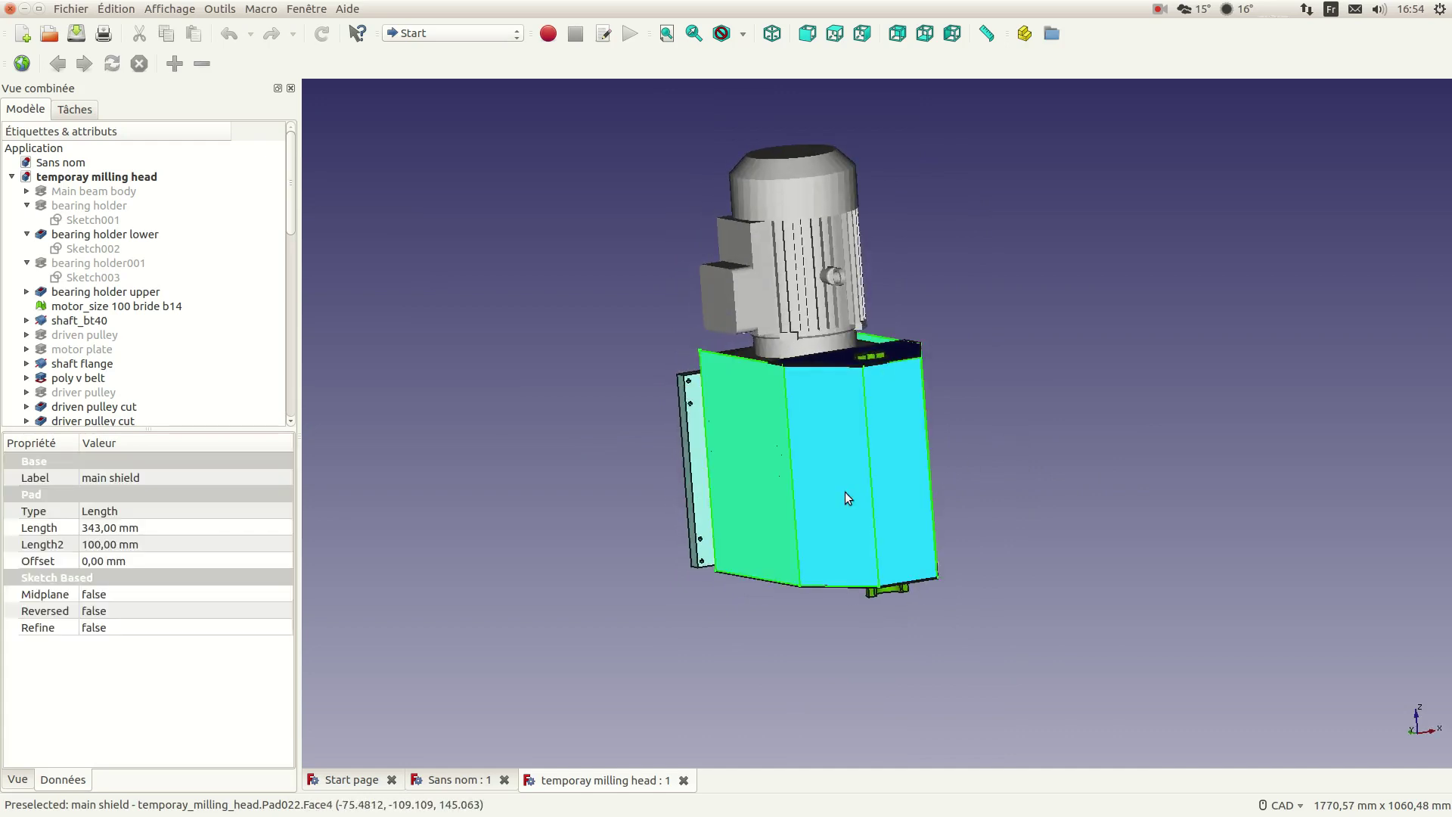
key(space)
Step: Examine the milling head's exposed interior from several angles, including the back plate, motor mount, poly v belt and pulleys
scroll(787, 453, down, 4)
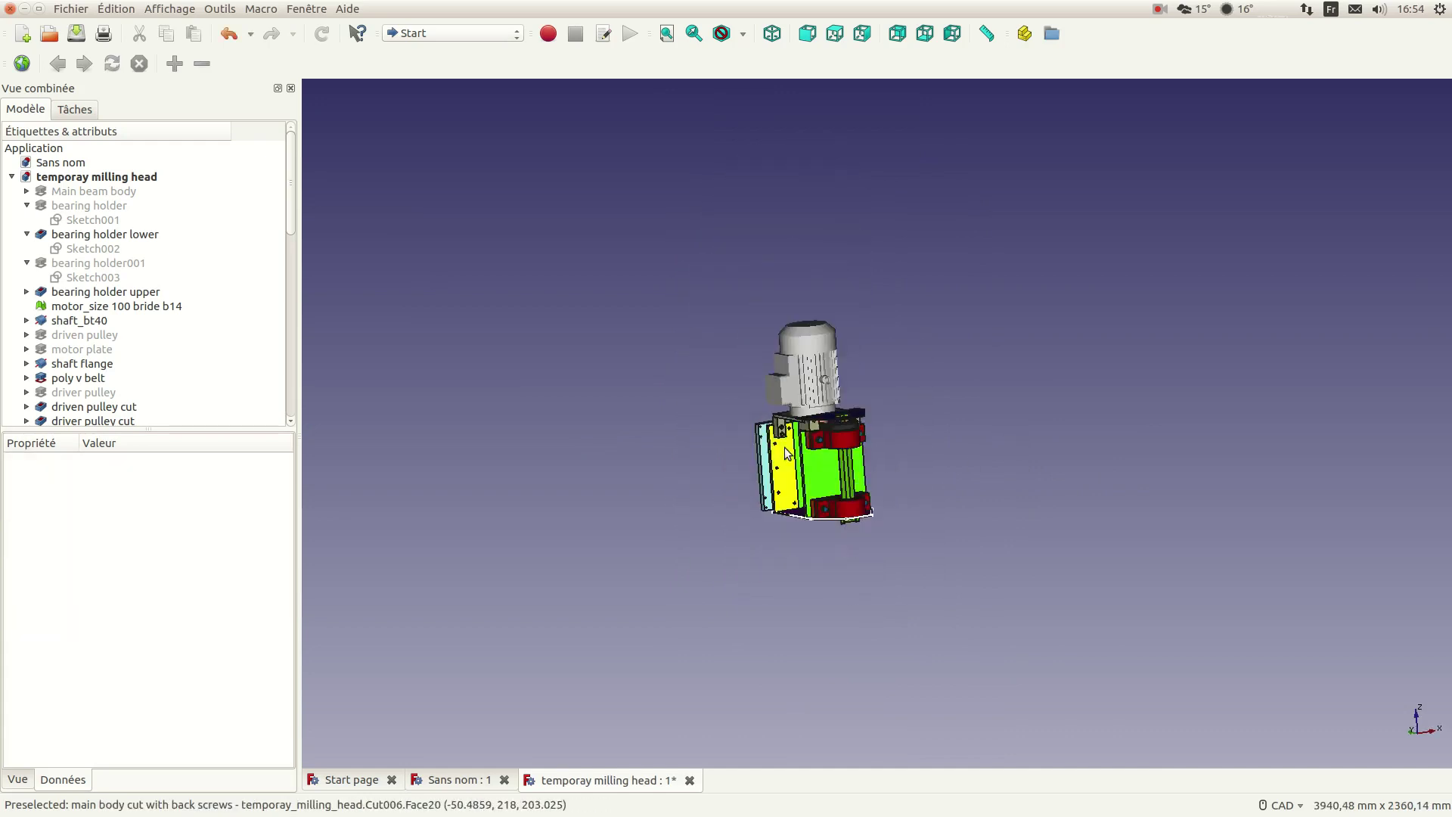
scroll(786, 453, up, 6)
middle_drag(596, 377, 714, 370)
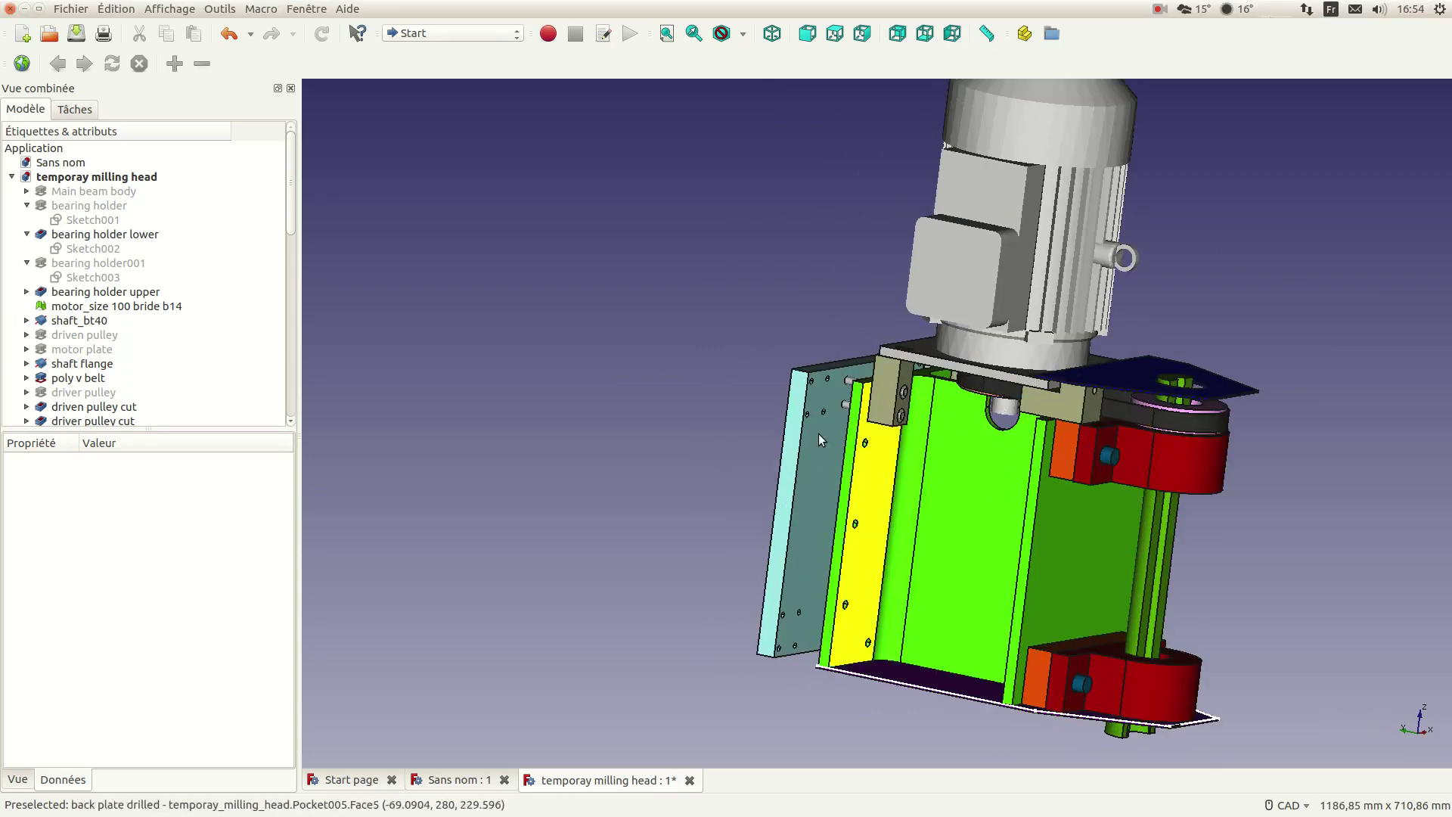
middle_drag(669, 329, 981, 380)
scroll(981, 379, up, 5)
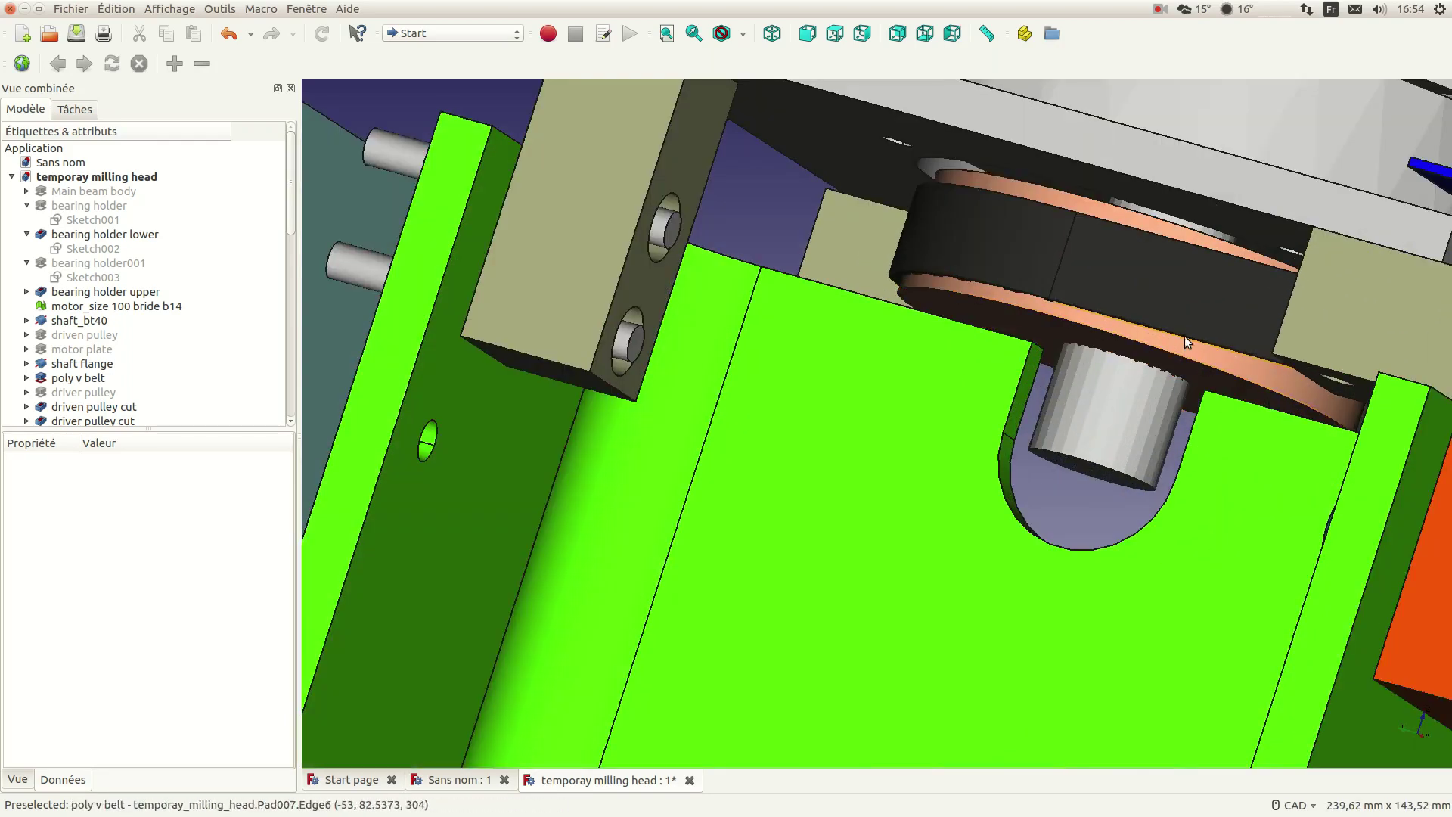
scroll(1183, 343, down, 5)
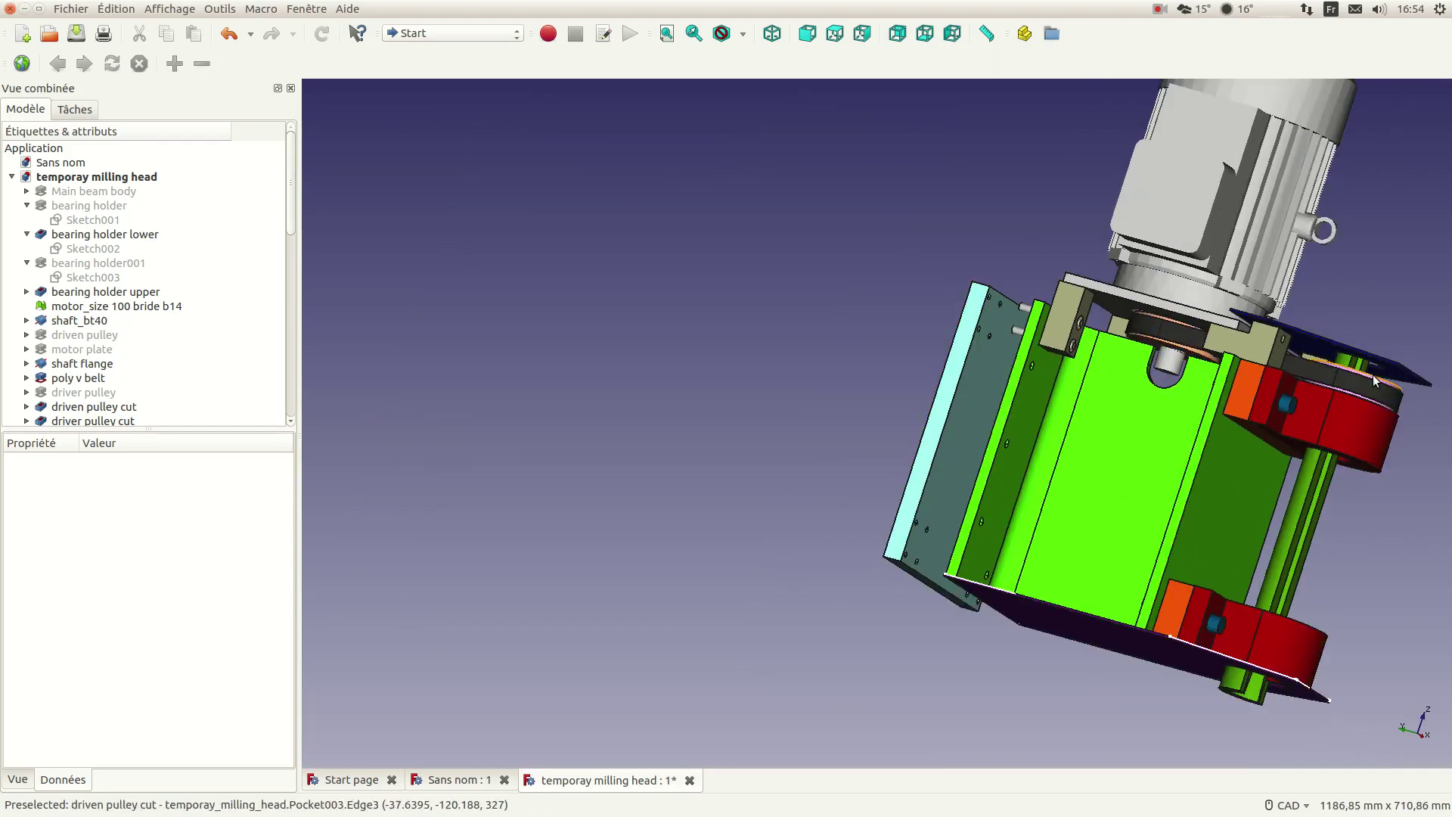
scroll(1167, 327, up, 2)
scroll(1166, 330, down, 4)
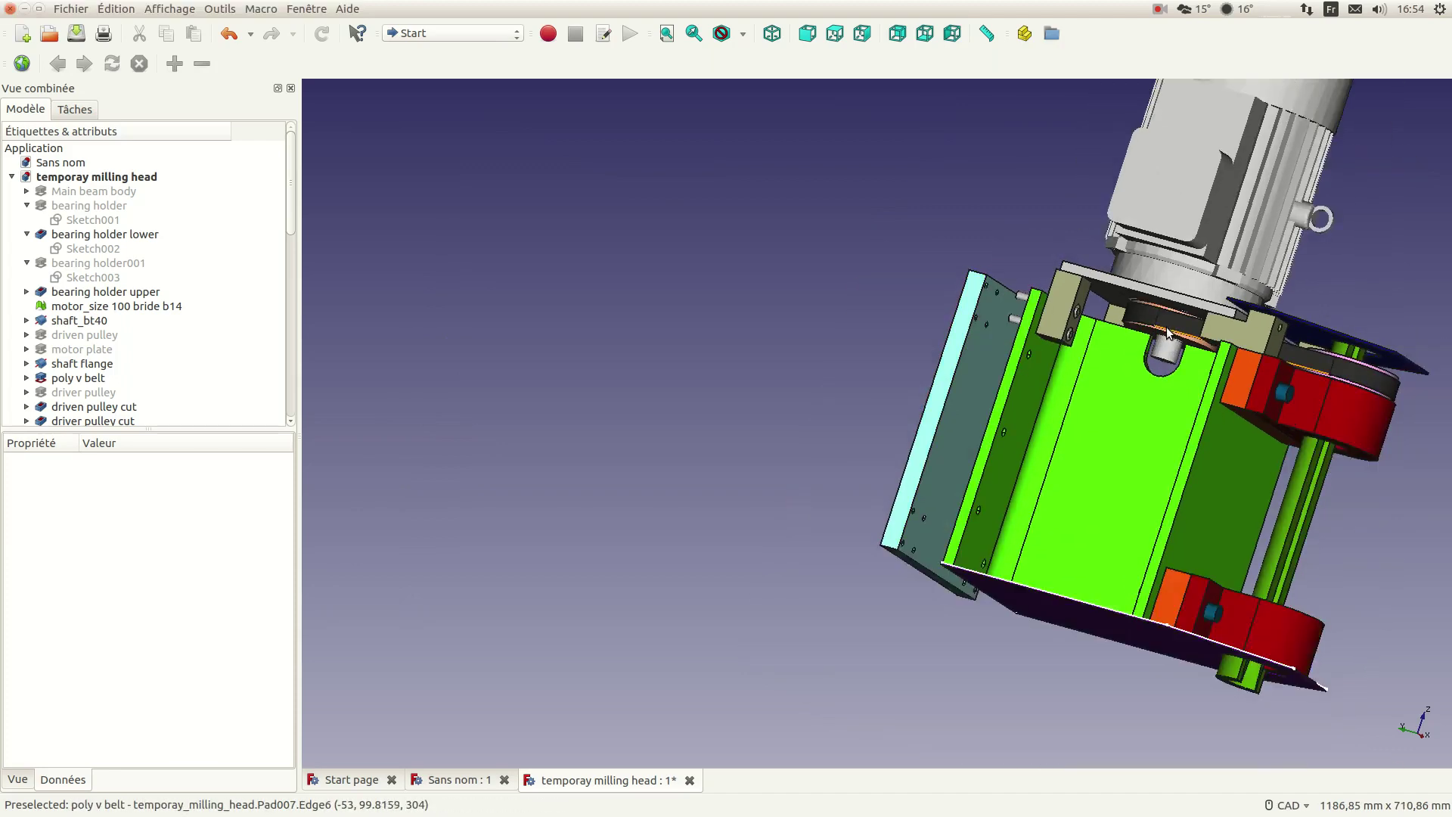
Step: Examine the milling head's main body, side plates, bearing holders and spindle shaft from both sides and the front
middle_drag(1314, 430, 867, 408)
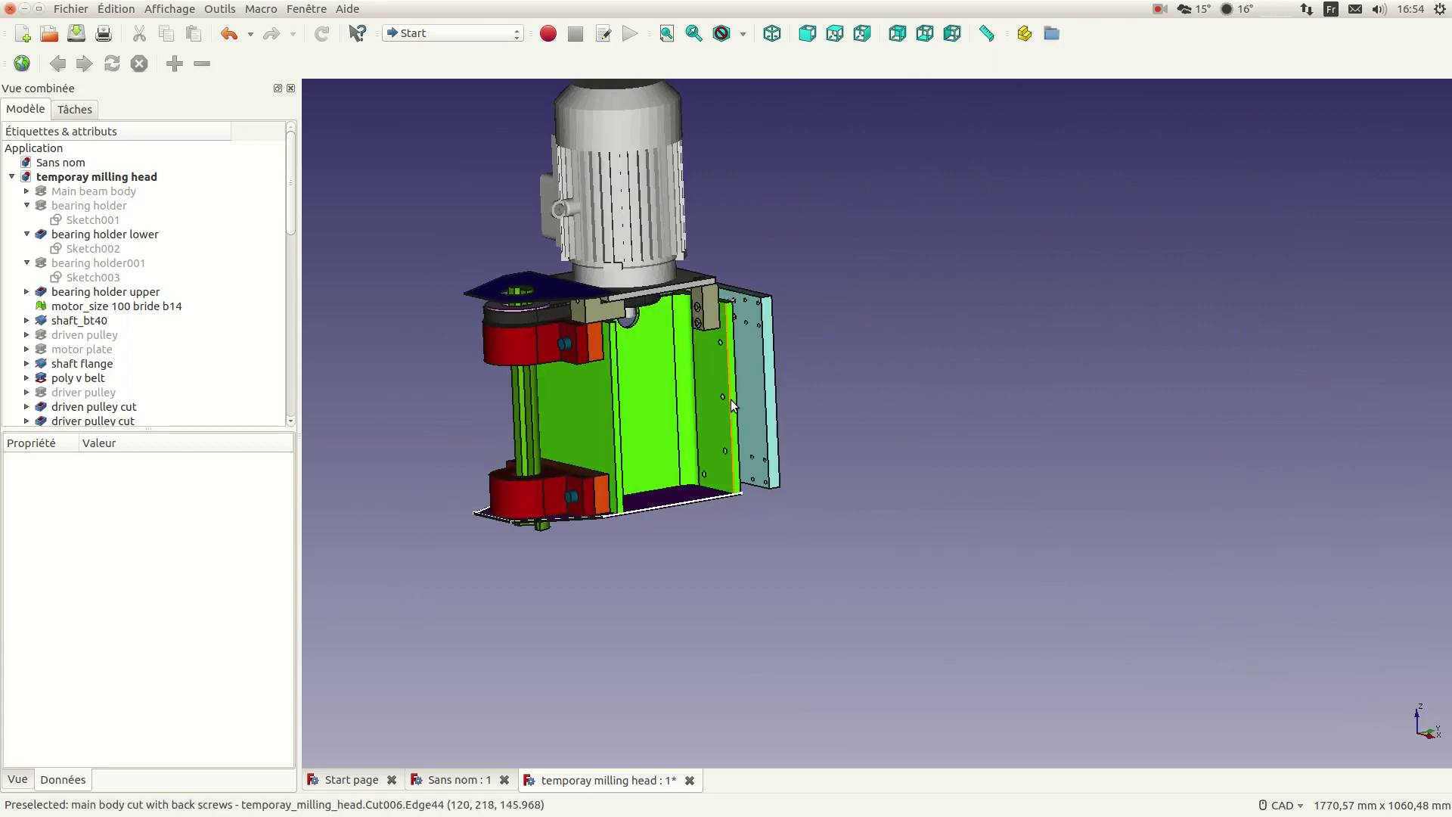
middle_drag(653, 393, 889, 413)
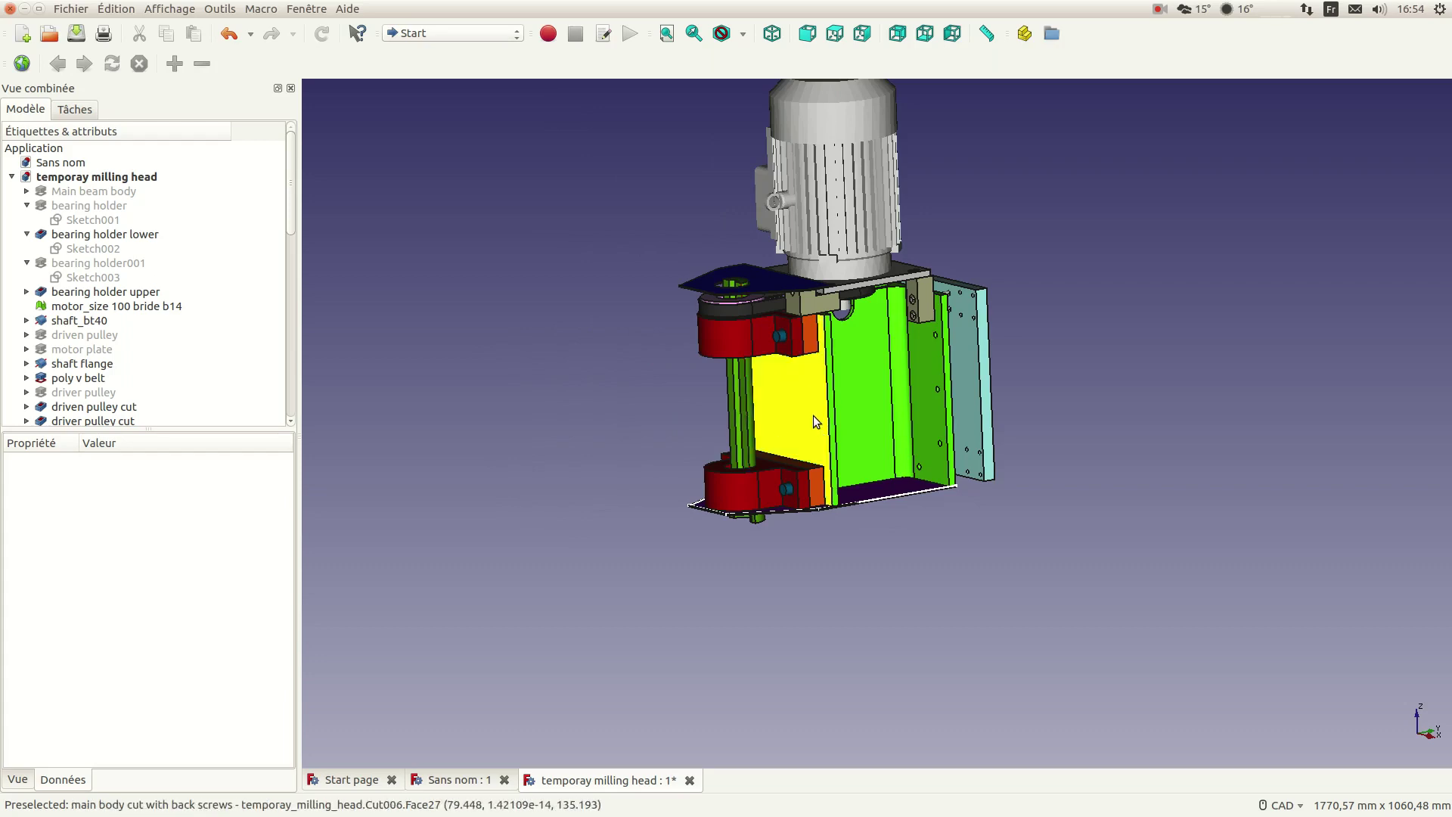
scroll(794, 401, down, 5)
middle_drag(794, 393, 1003, 451)
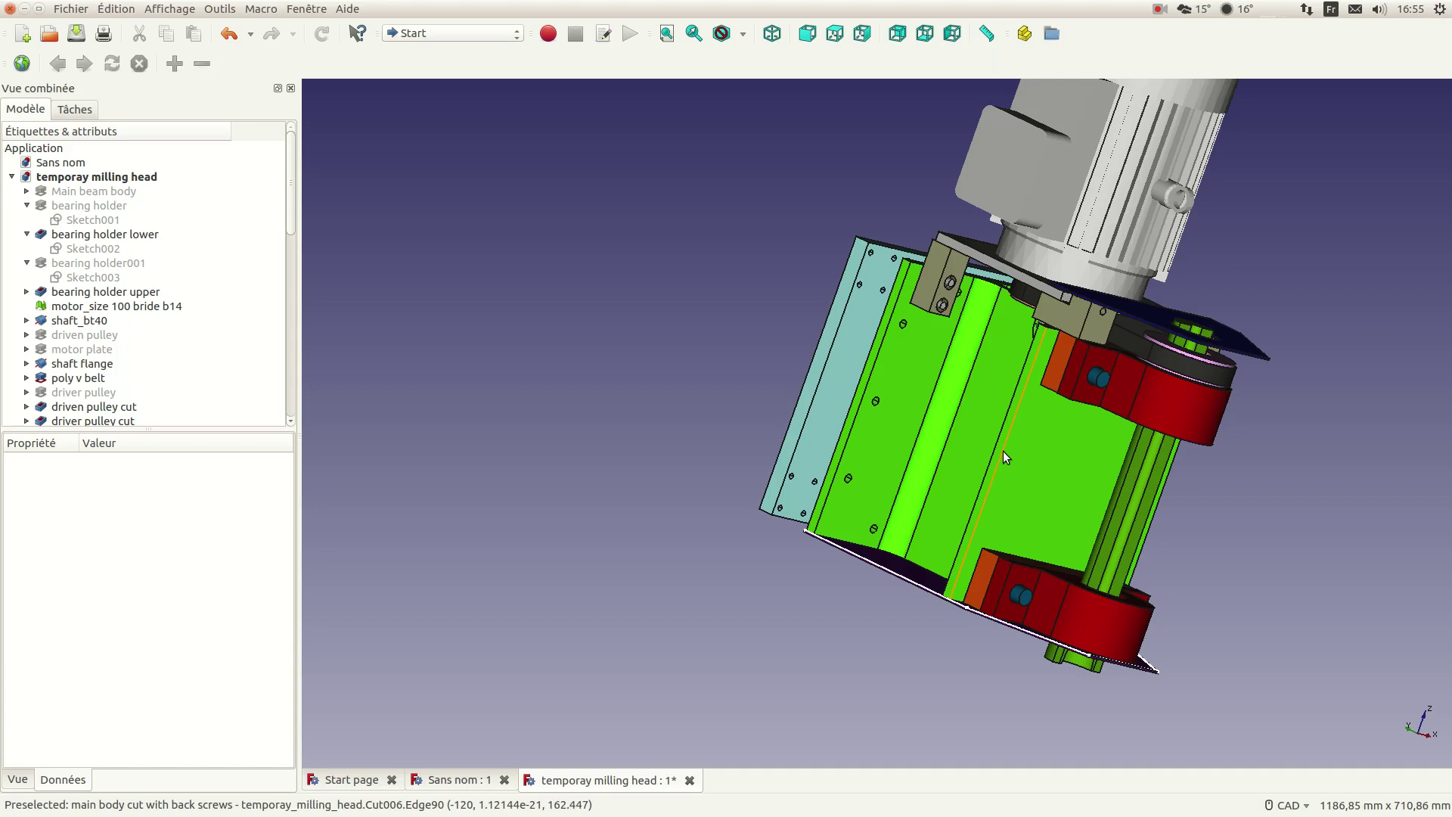
middle_drag(1314, 408, 1089, 406)
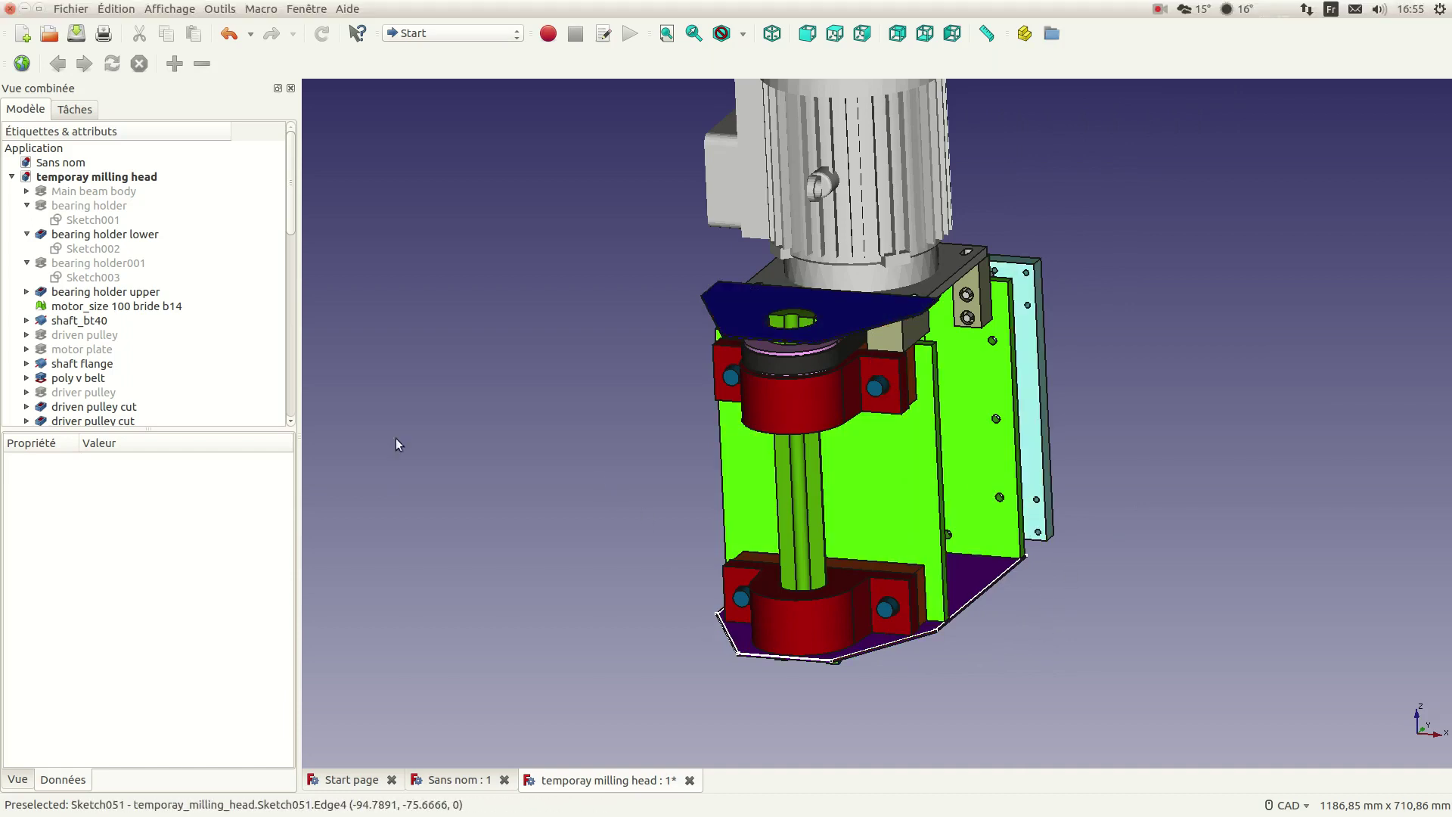
Step: Close the temporay milling head document without saving and switch to the empty Sans nom document
click(690, 781)
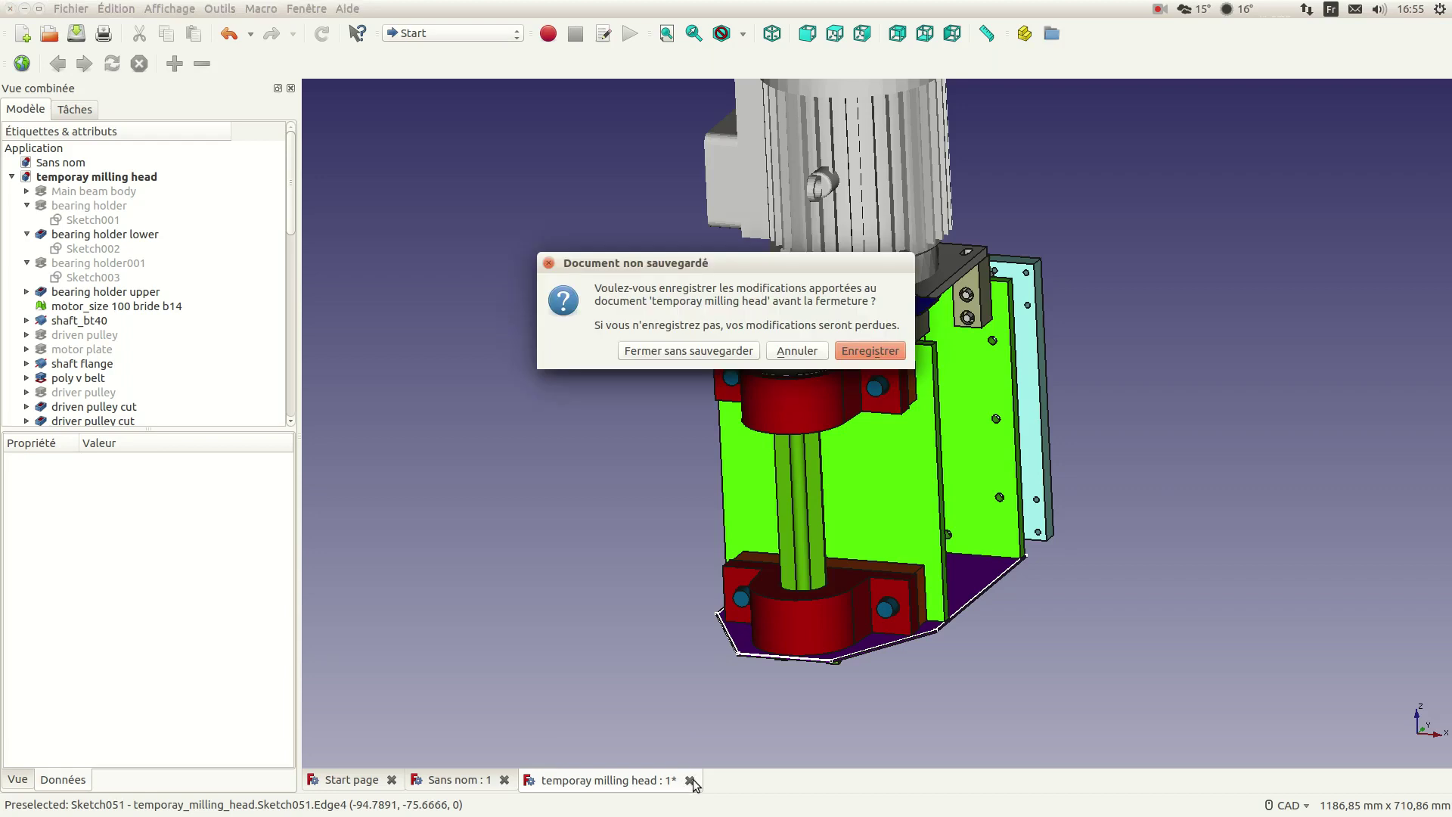
click(716, 352)
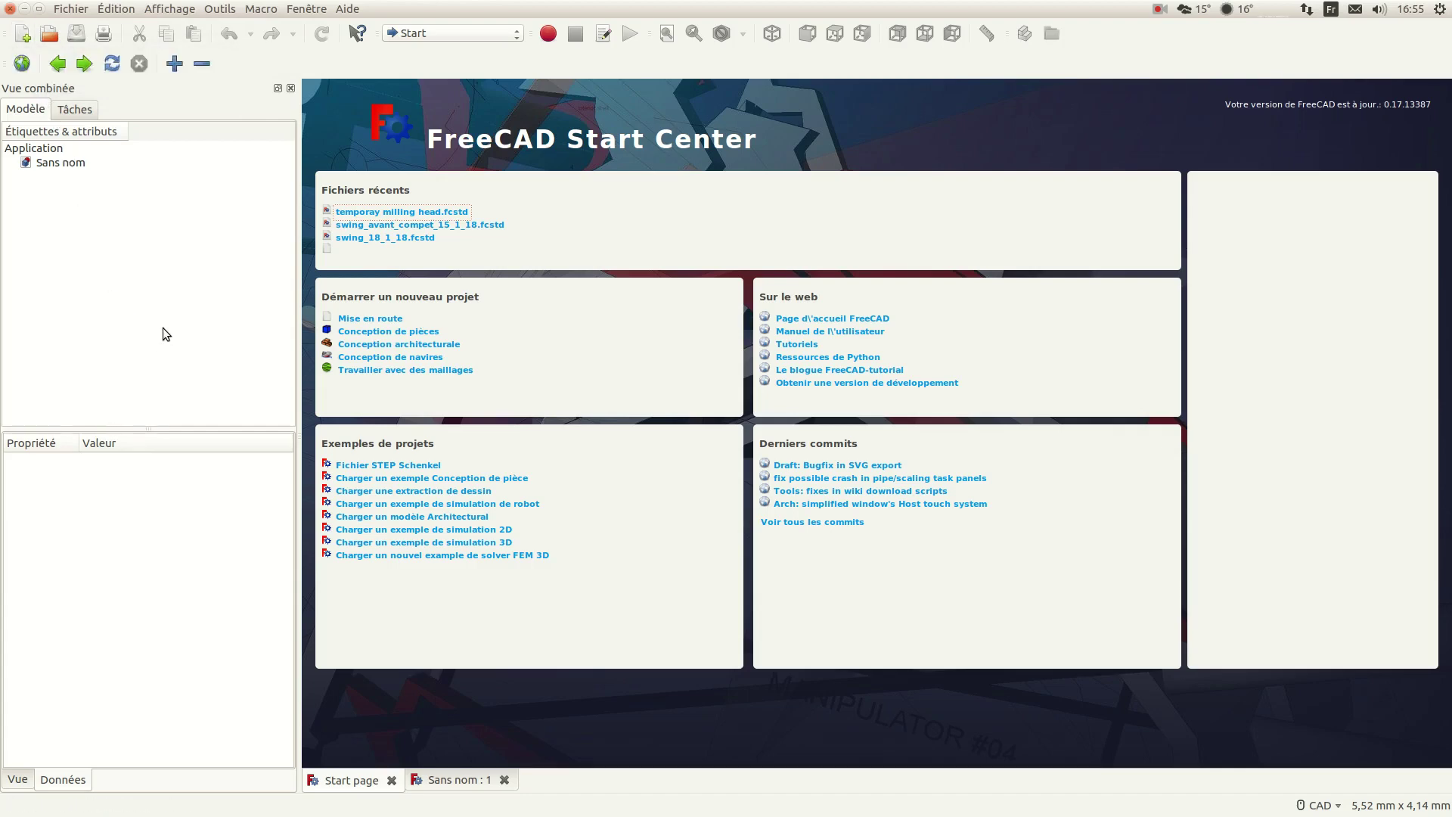
click(453, 781)
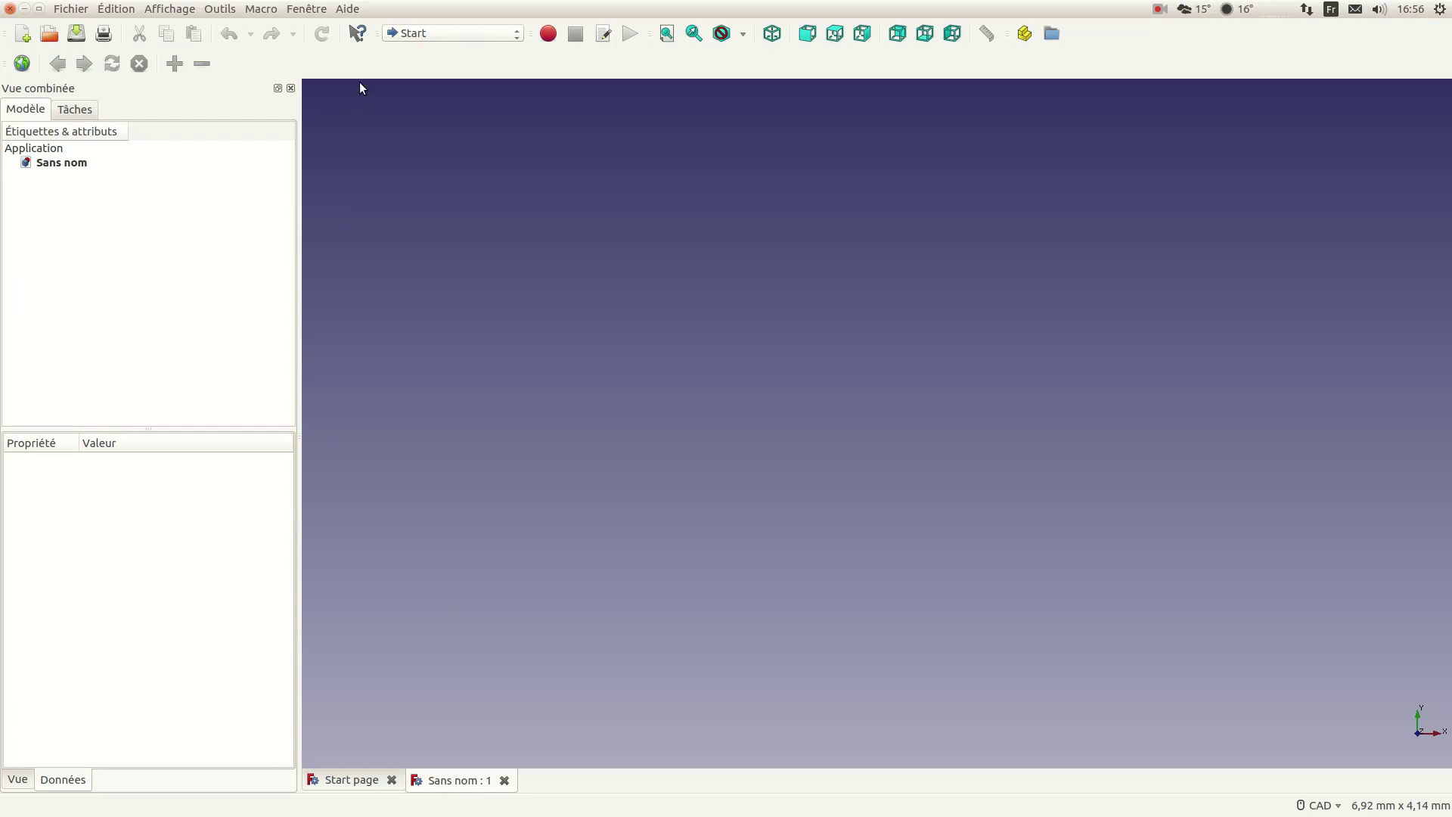
Step: Check the installed FreeCAD version and system details in the program's About information, and close it
click(349, 9)
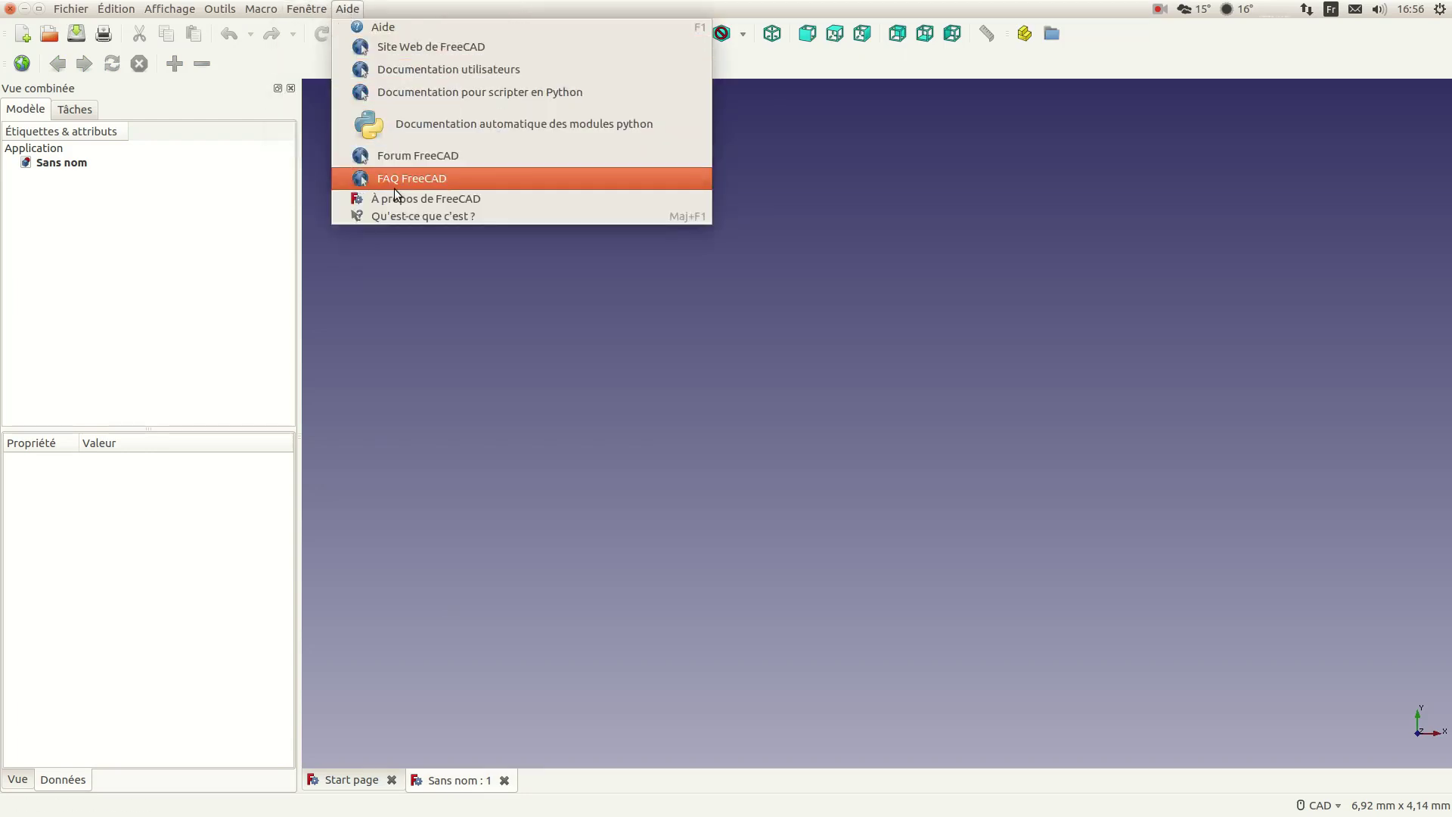
click(405, 200)
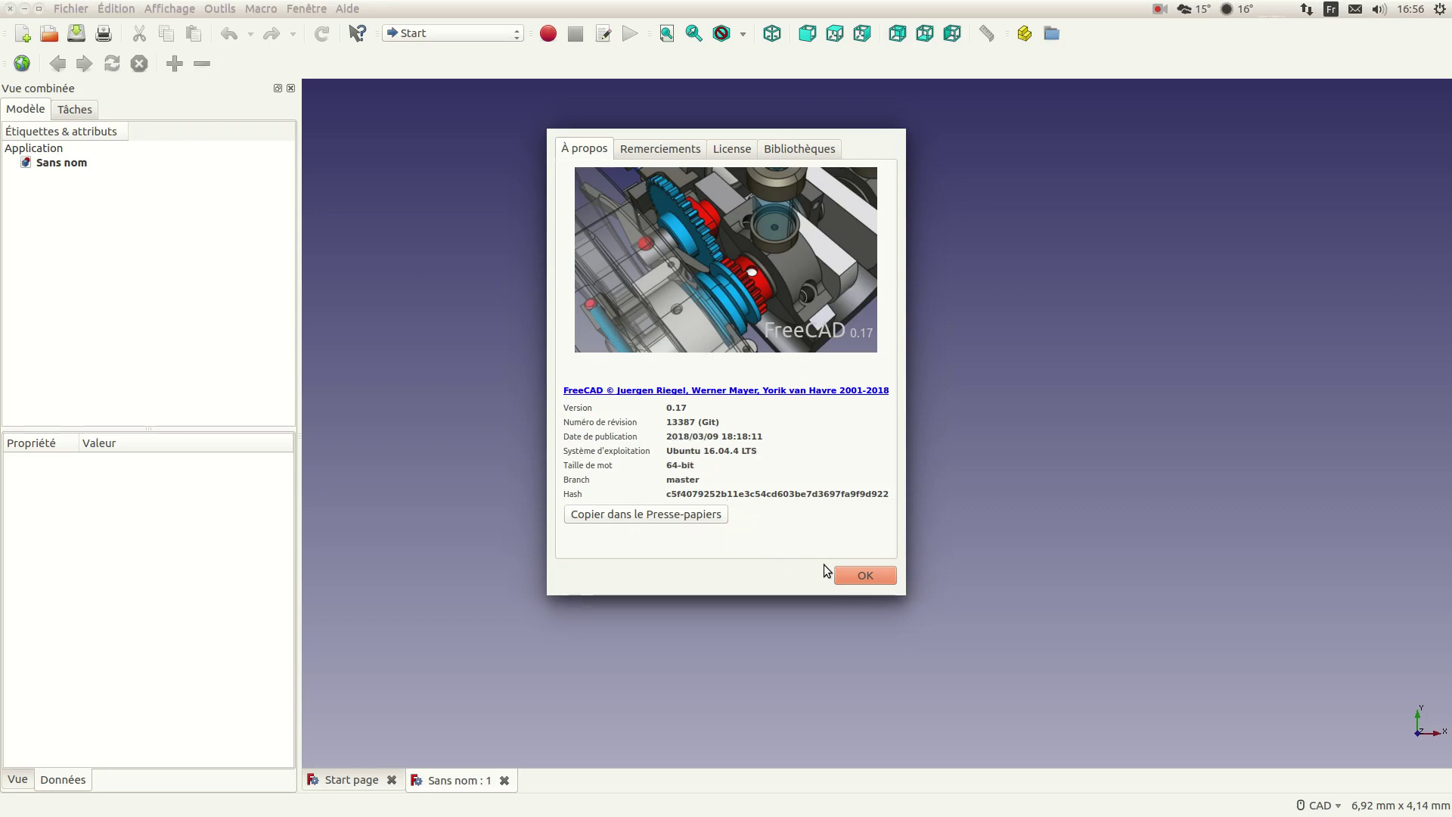
click(863, 576)
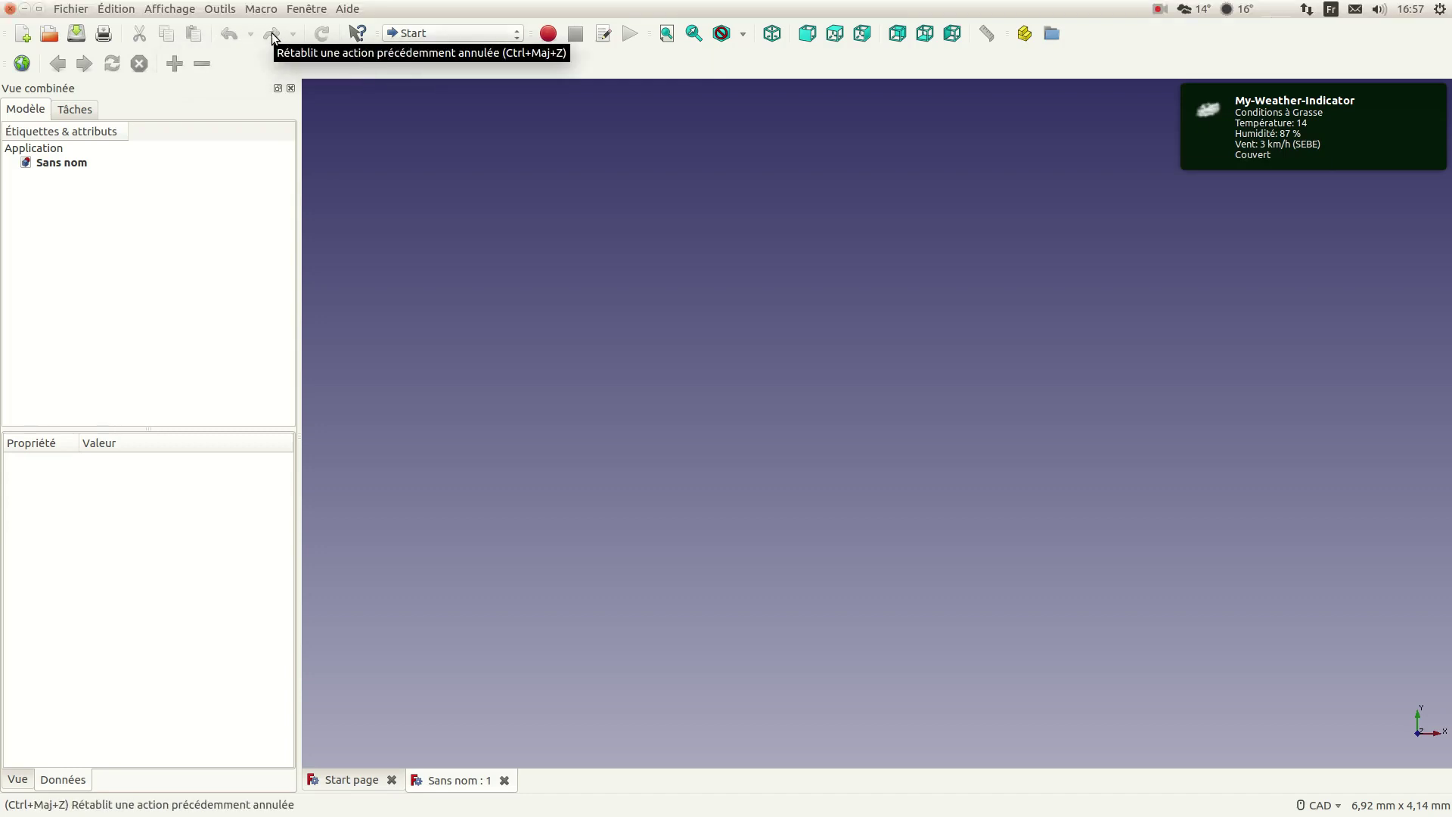
Step: Look through the list of available workbenches and the available display styles without changing either
click(519, 38)
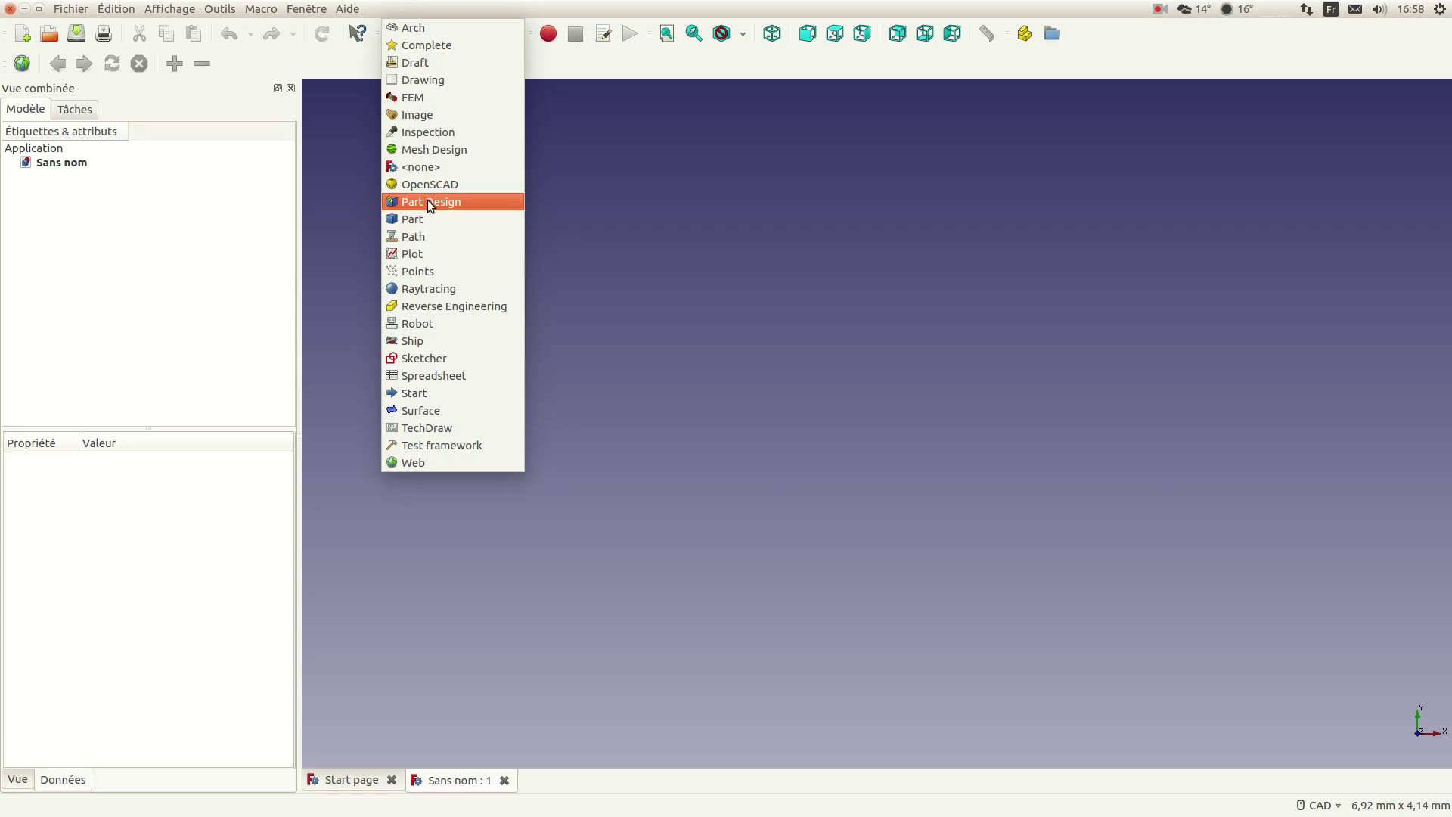
click(576, 171)
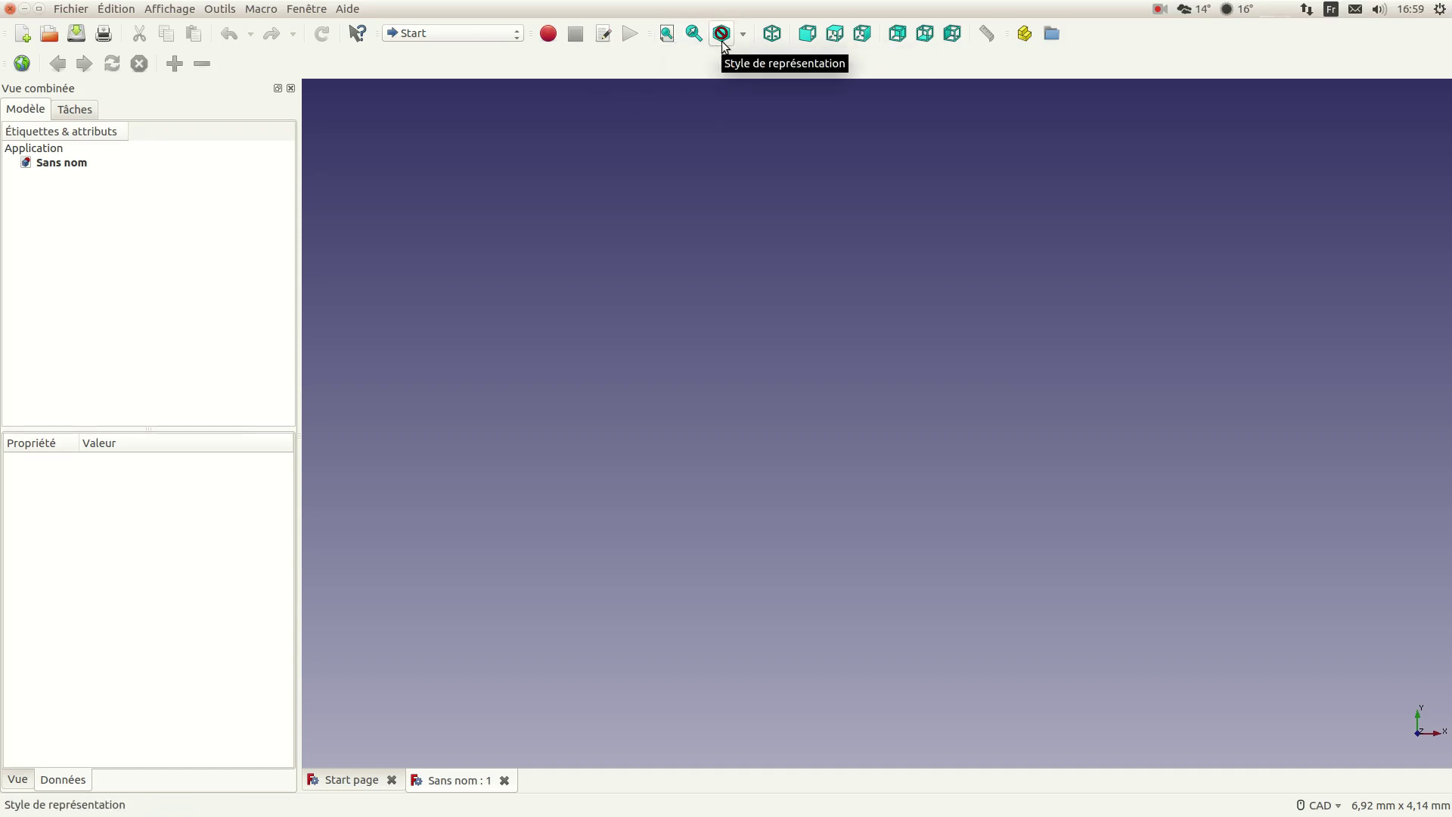
click(744, 38)
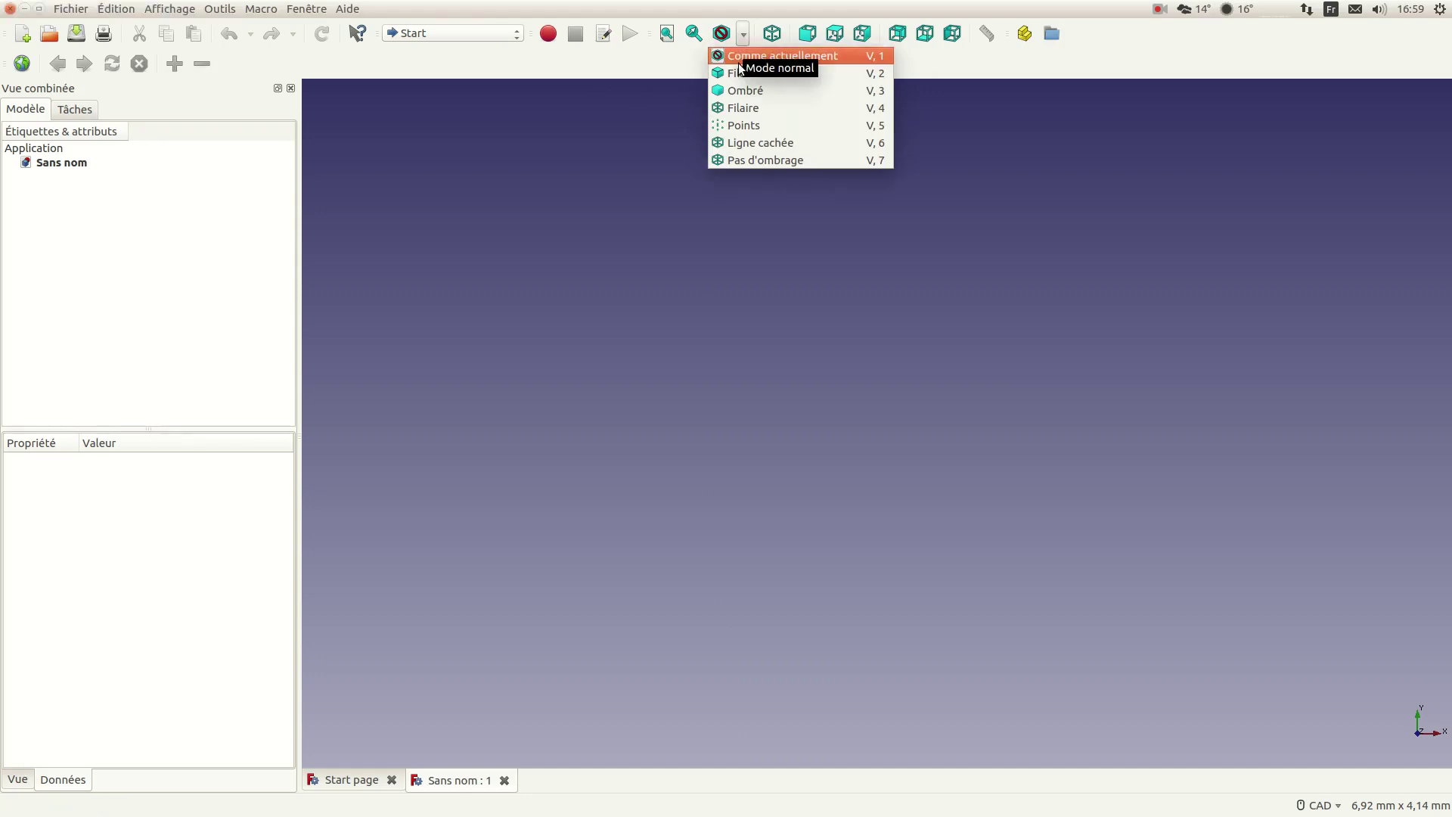
click(744, 40)
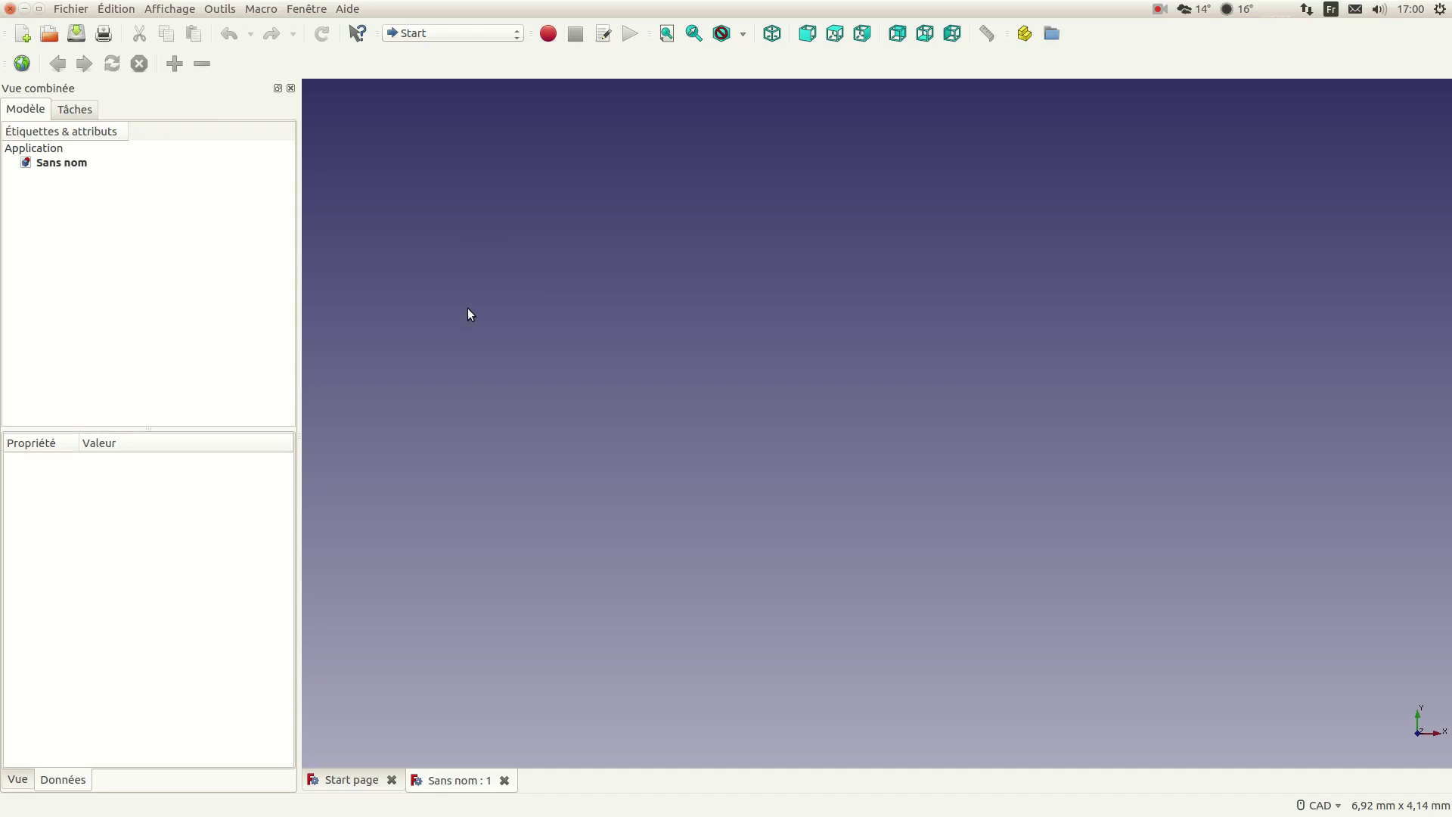
Step: Create a new body in the Part Design workbench and expand it in the model tree
click(512, 36)
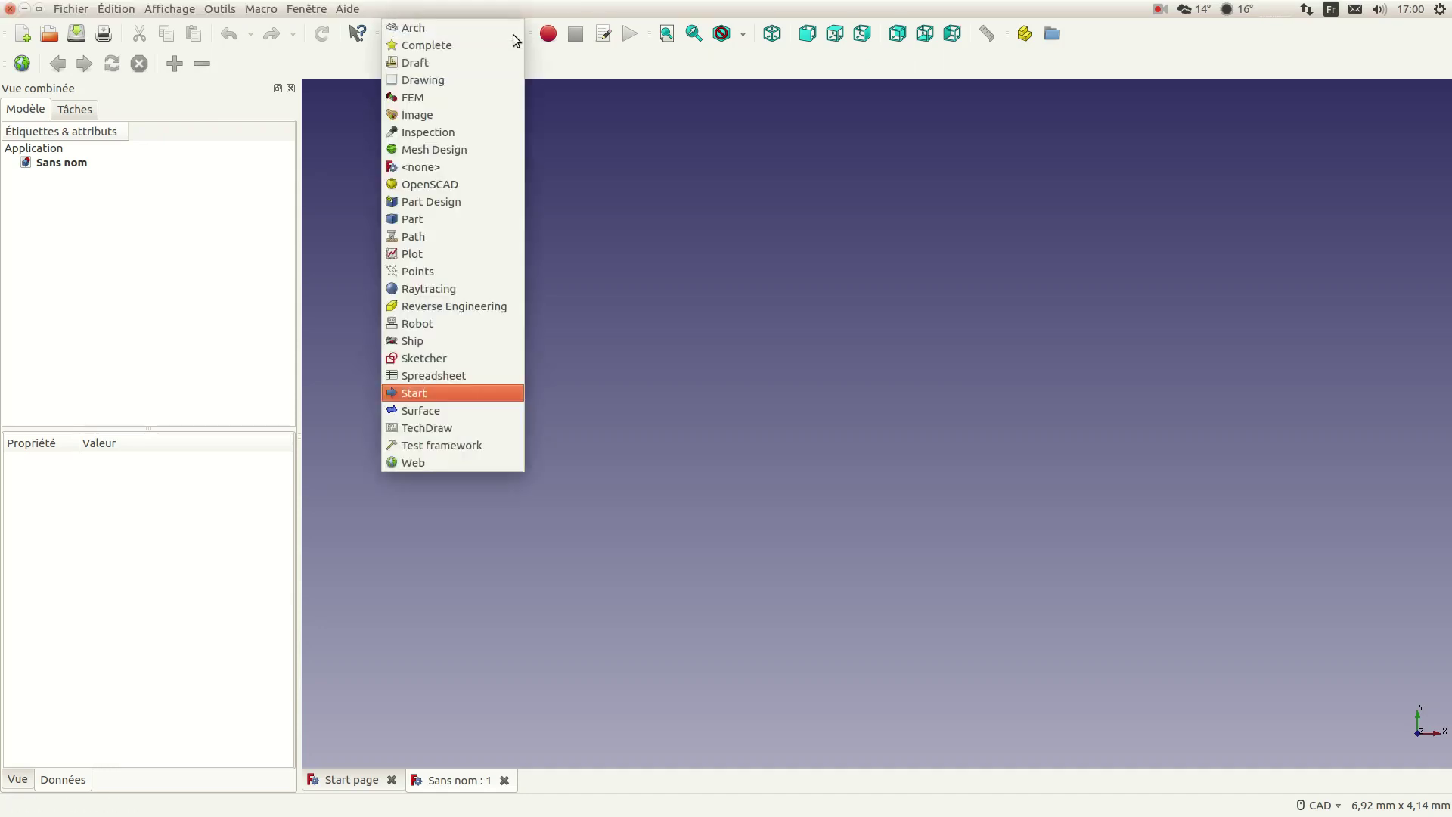
click(443, 203)
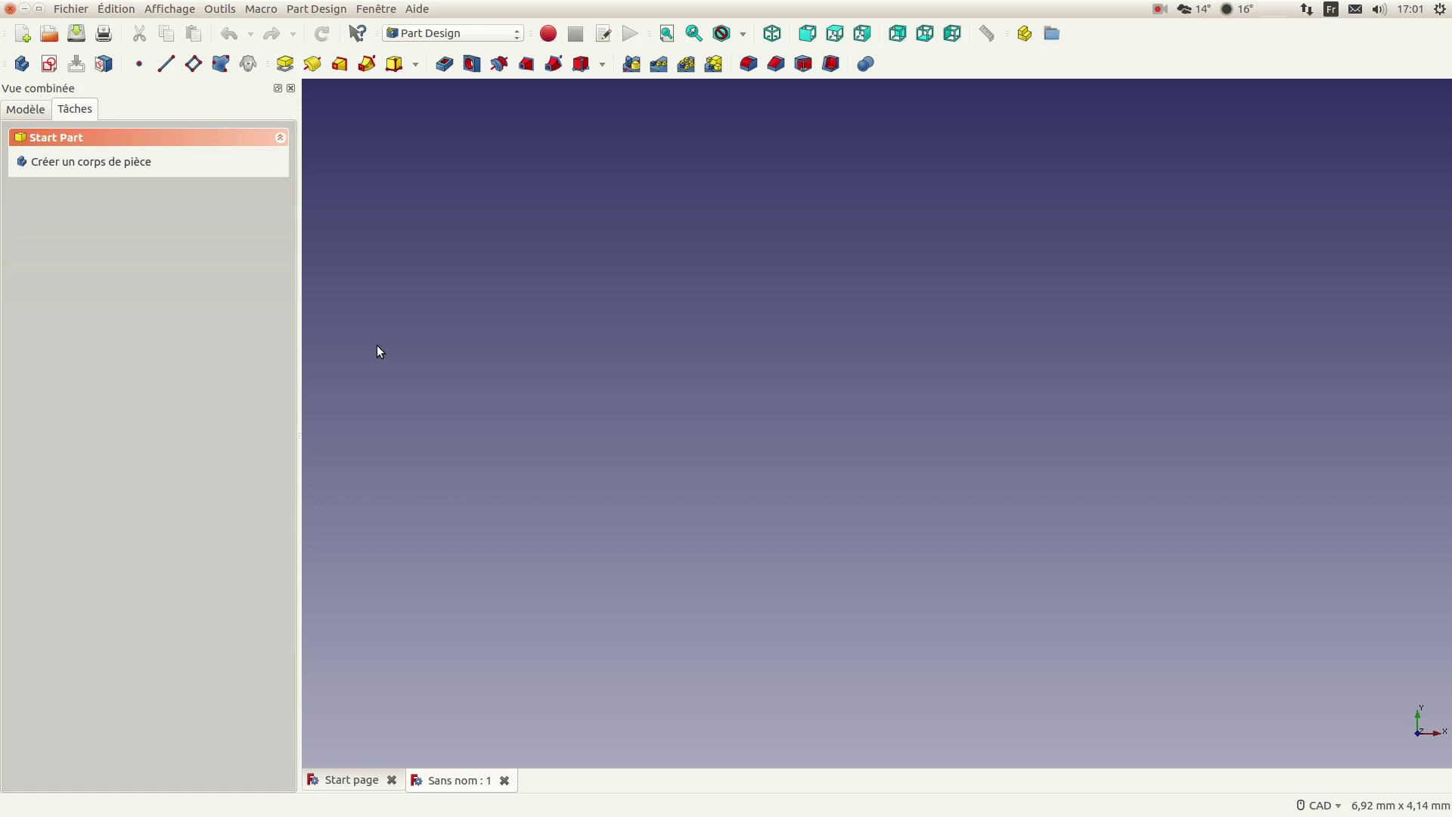
click(89, 163)
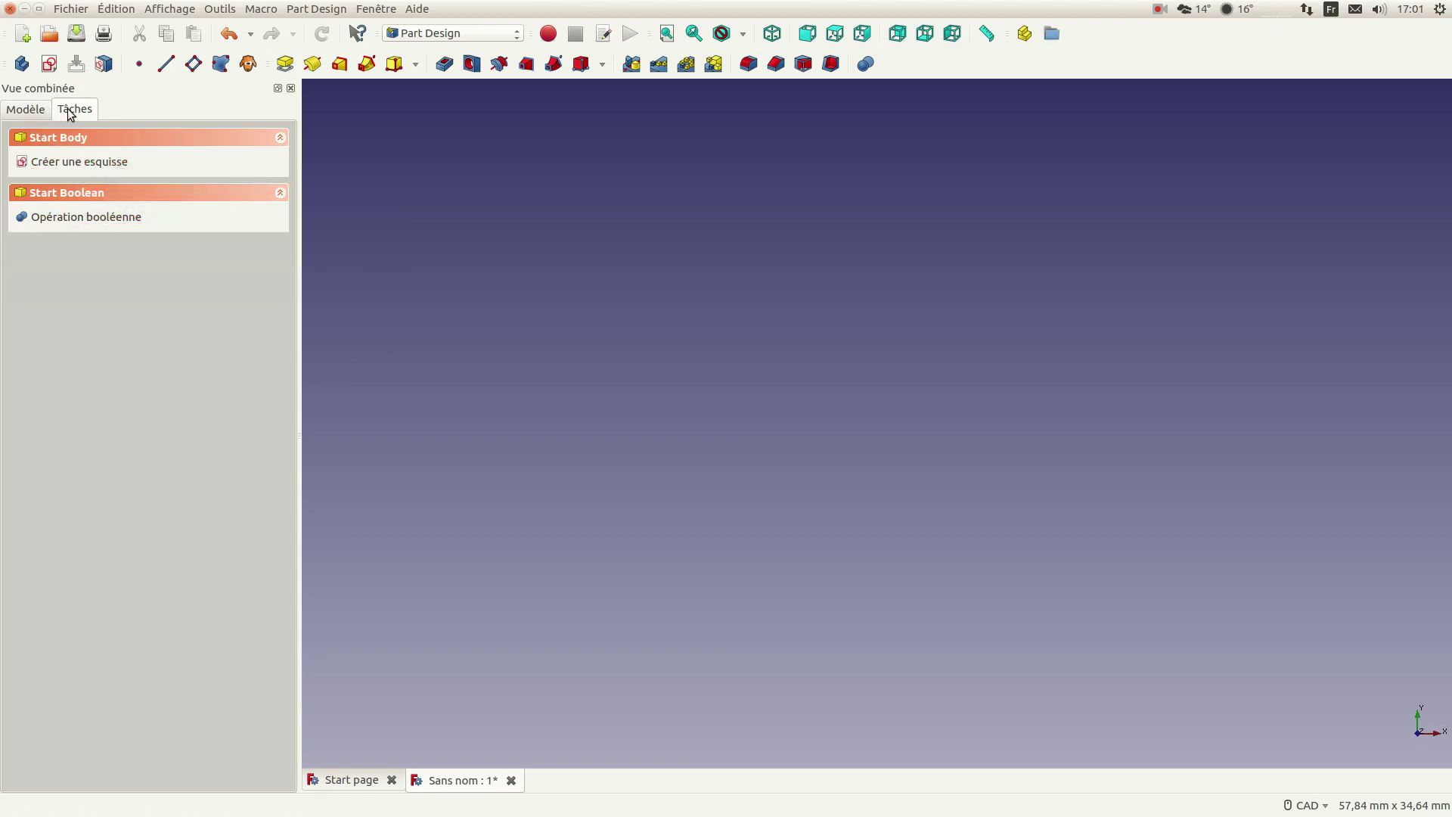
click(25, 112)
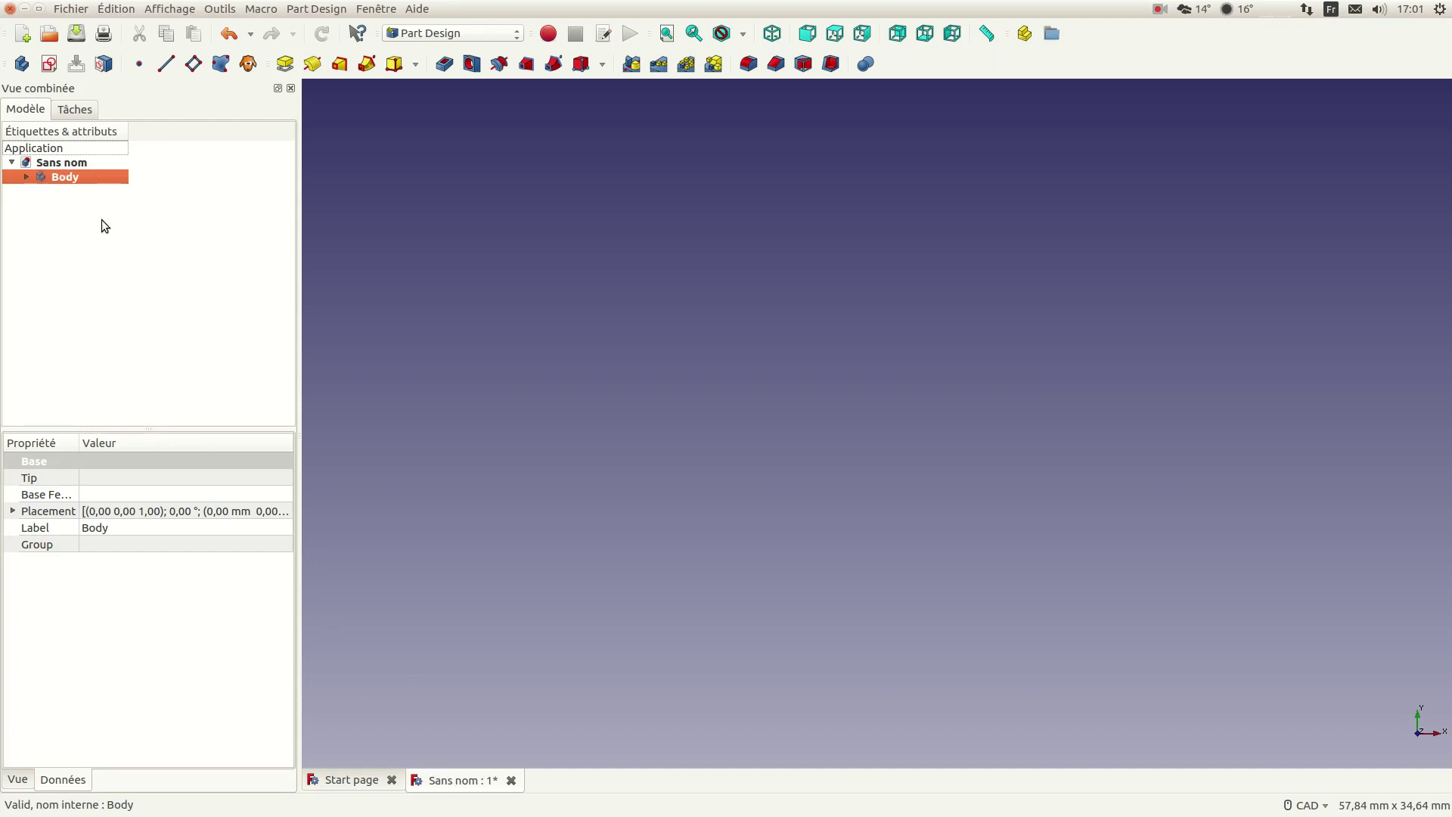
click(27, 177)
click(66, 162)
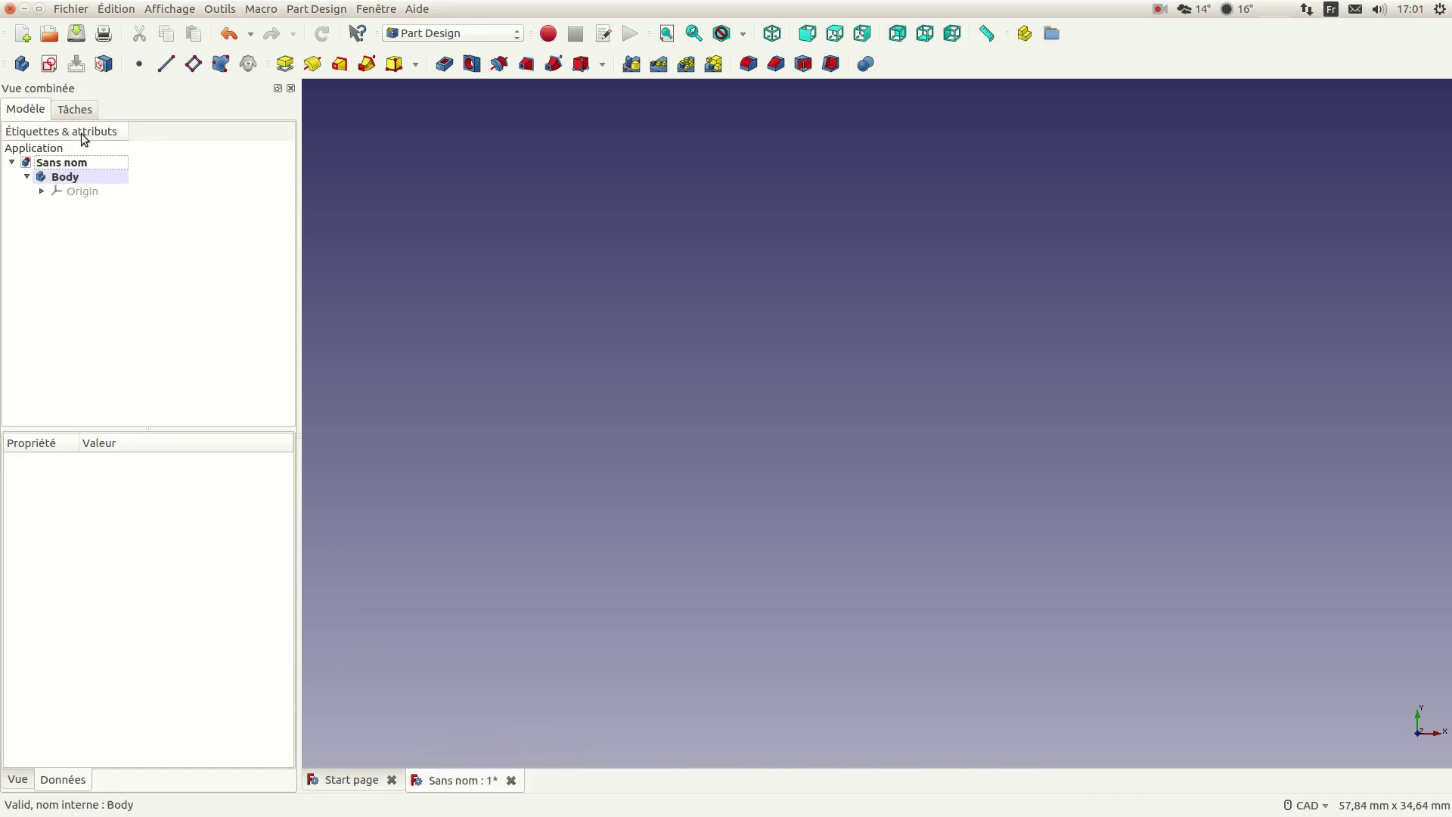
Step: Save the document as tutorial_1 in the Design/FreeCAD folder that contains the temporay milling head folder
click(76, 36)
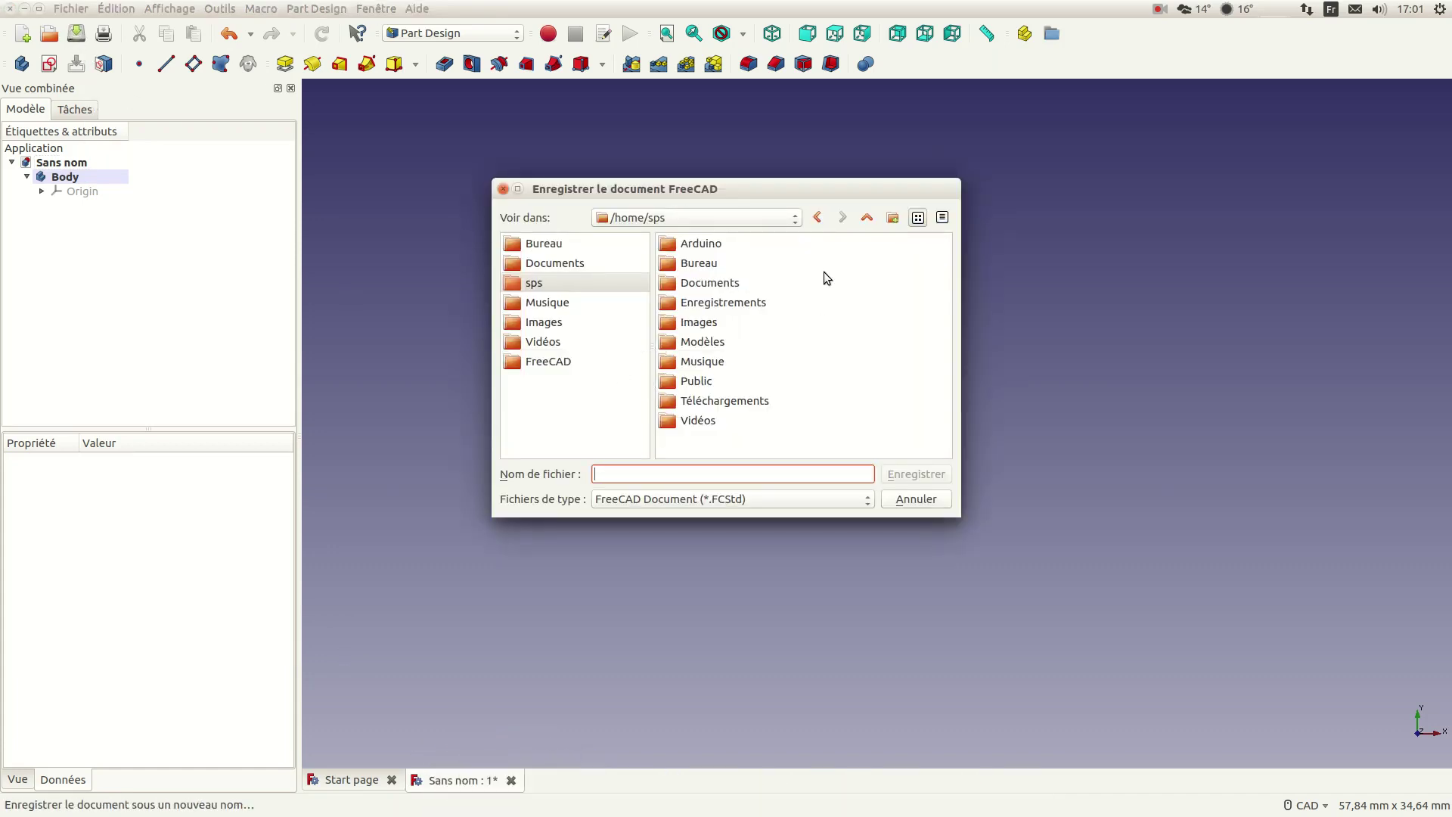
click(795, 221)
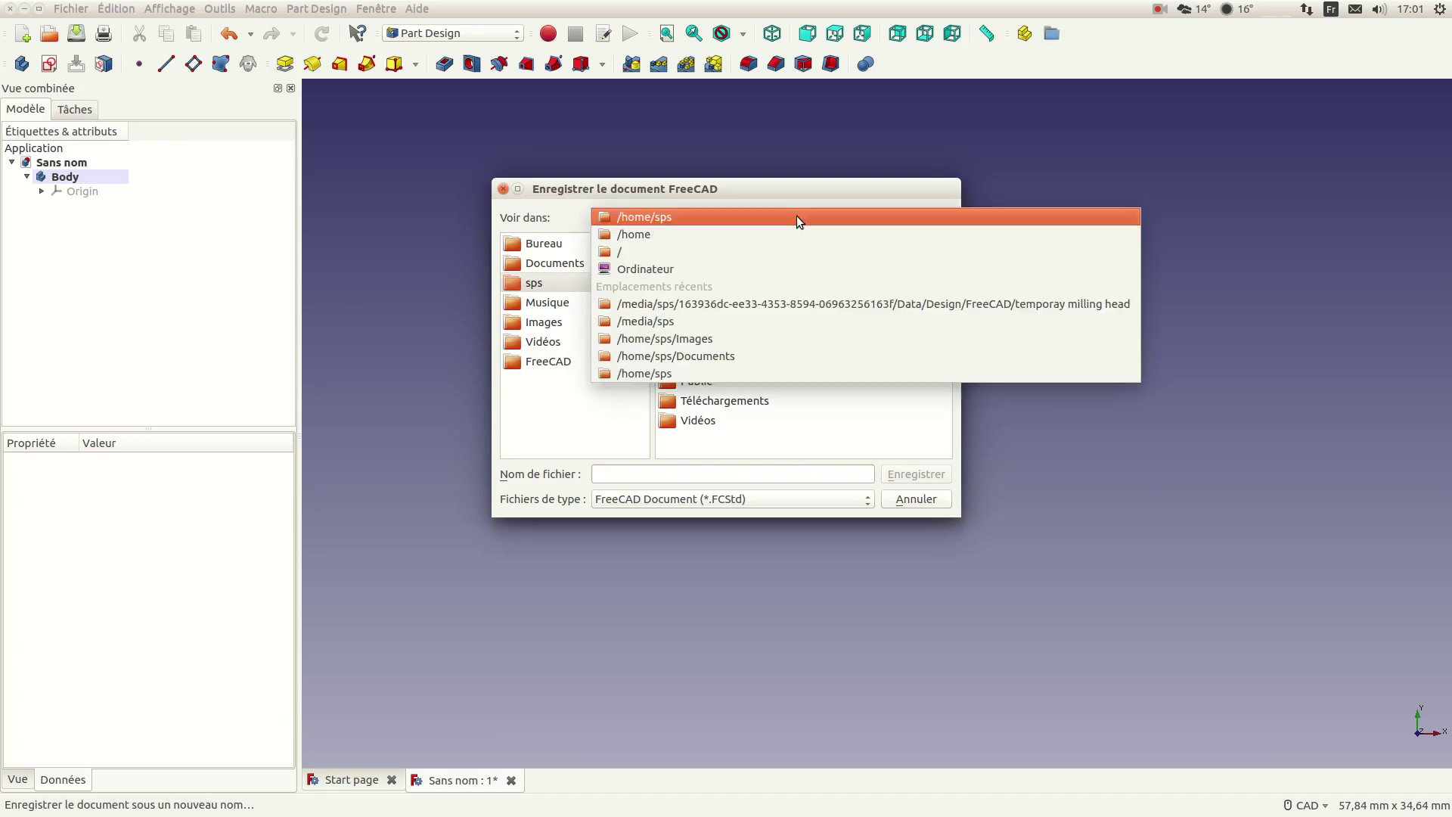
click(738, 304)
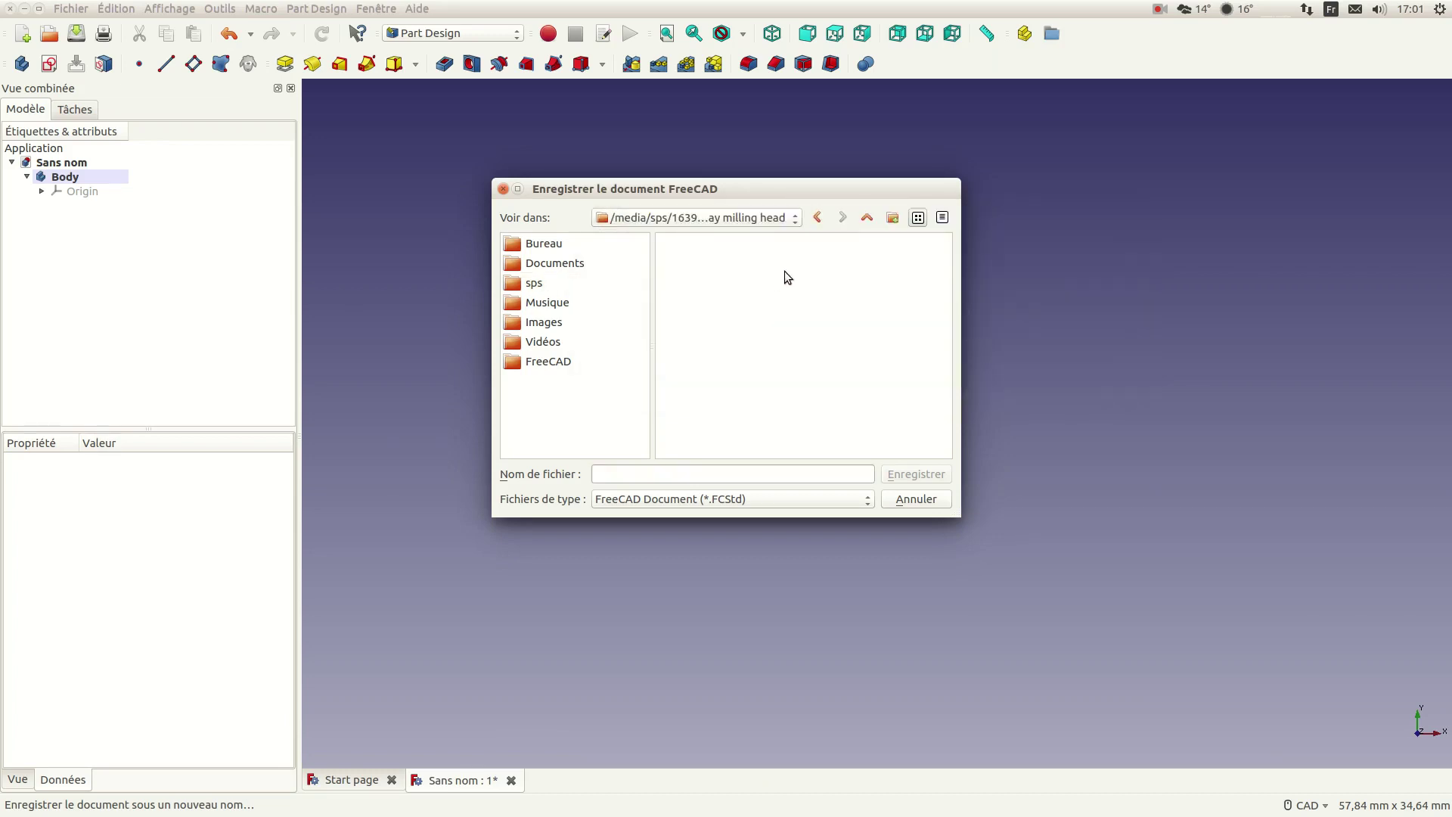
click(867, 218)
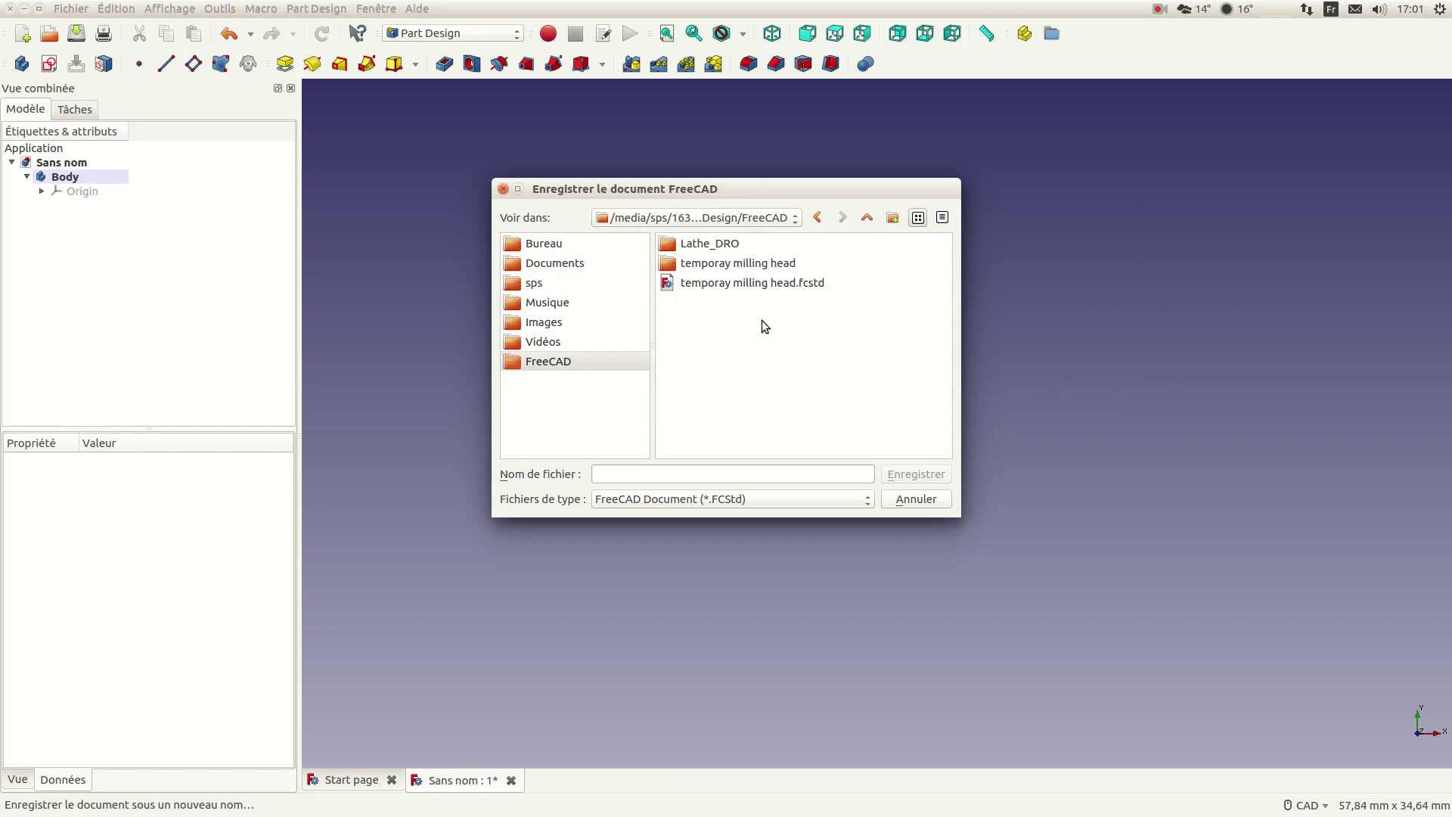
click(659, 477)
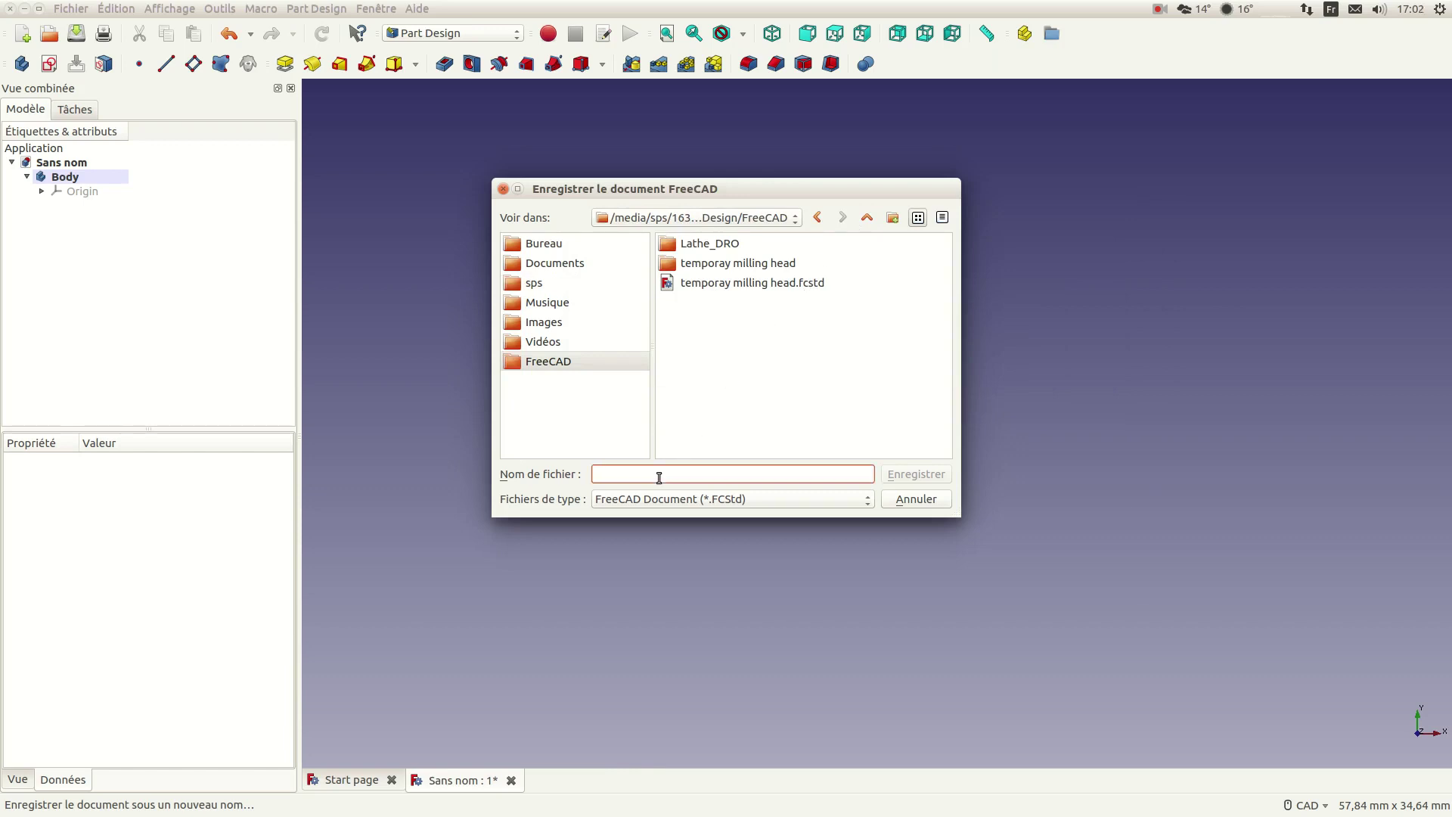
text(tutorial_1)
click(935, 478)
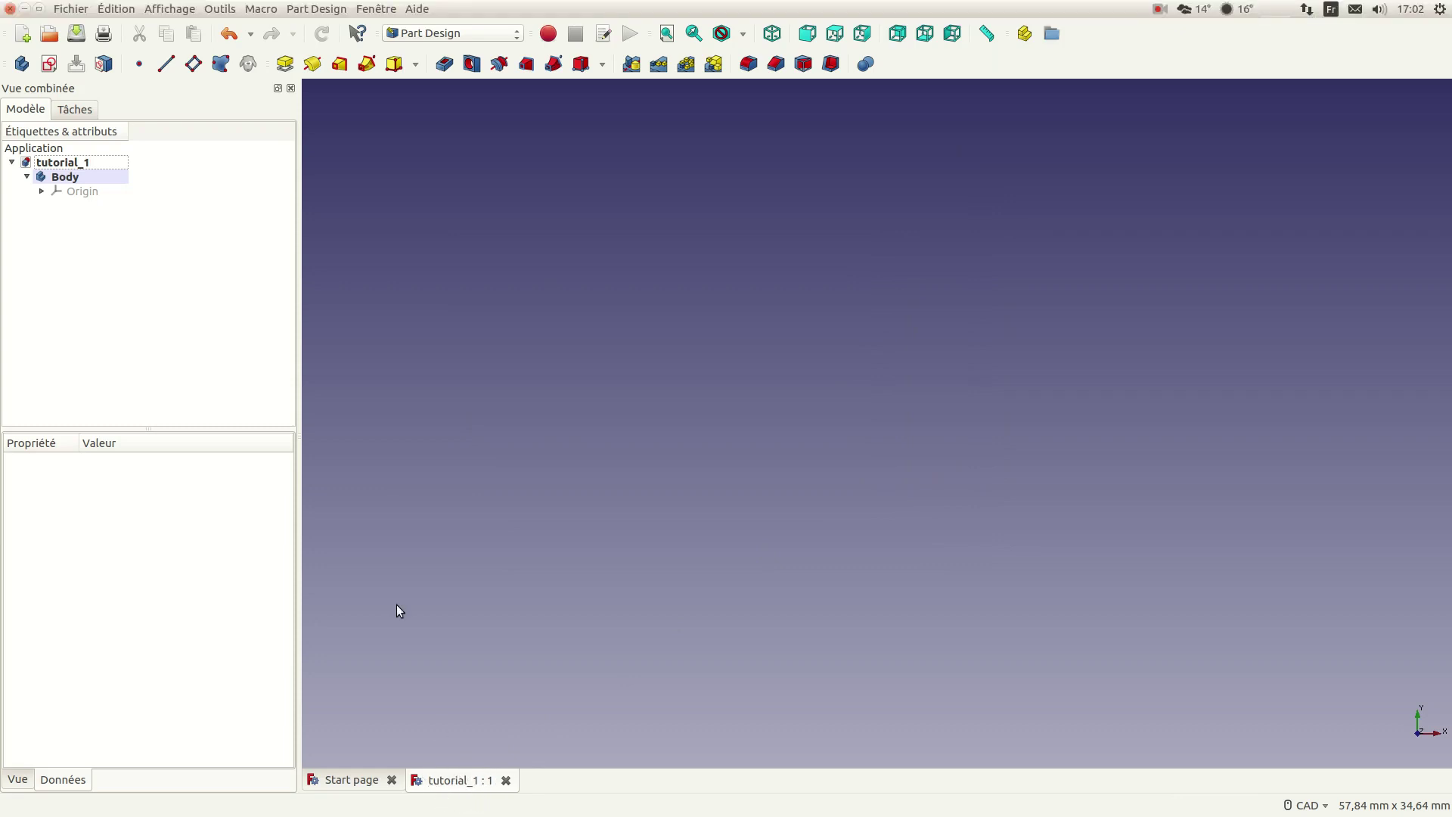
Step: Rename the body in the model tree to part testing
right_click(68, 177)
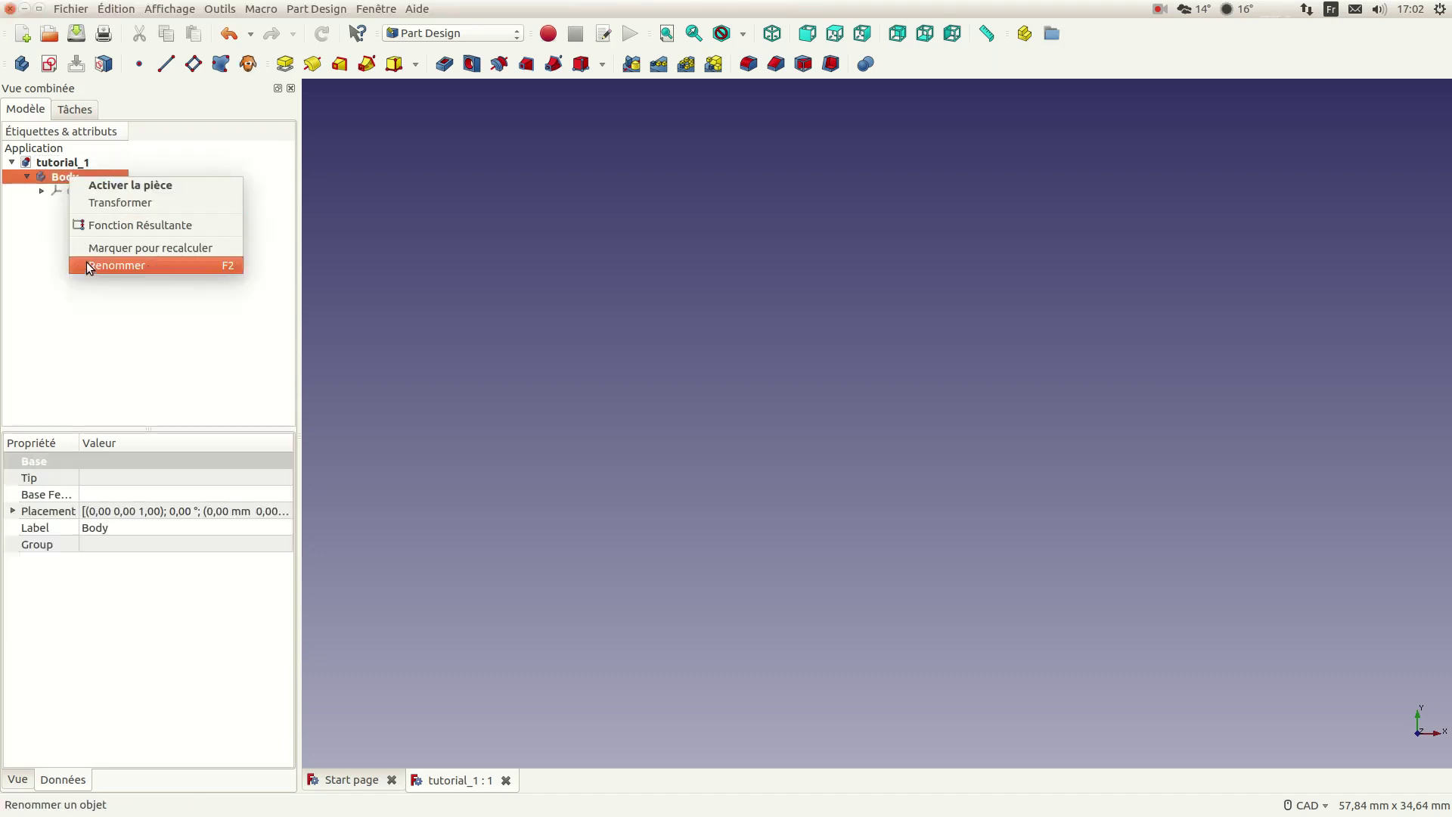
click(115, 265)
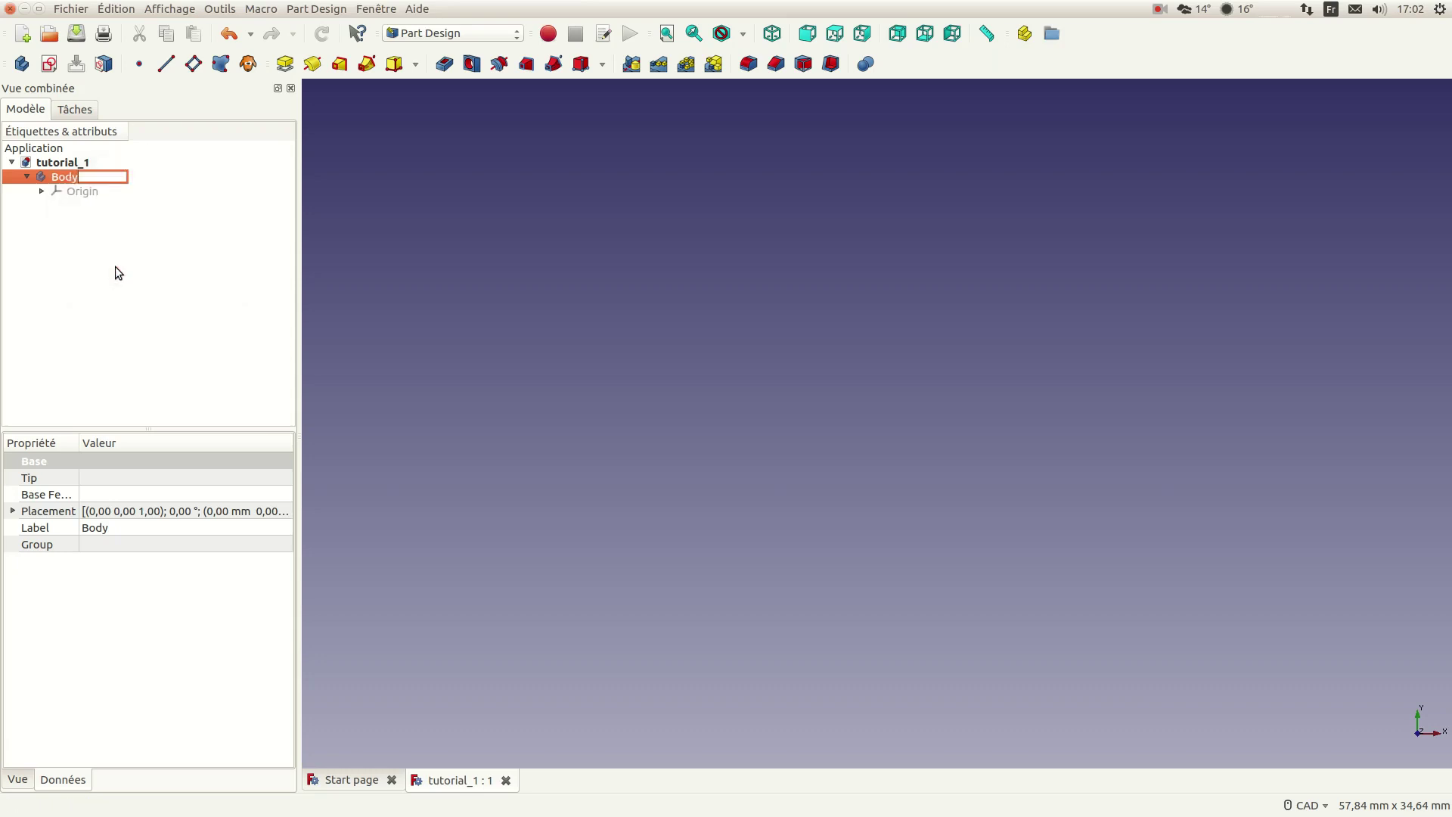
key(BackSpace)
text(part testing)
key(Return)
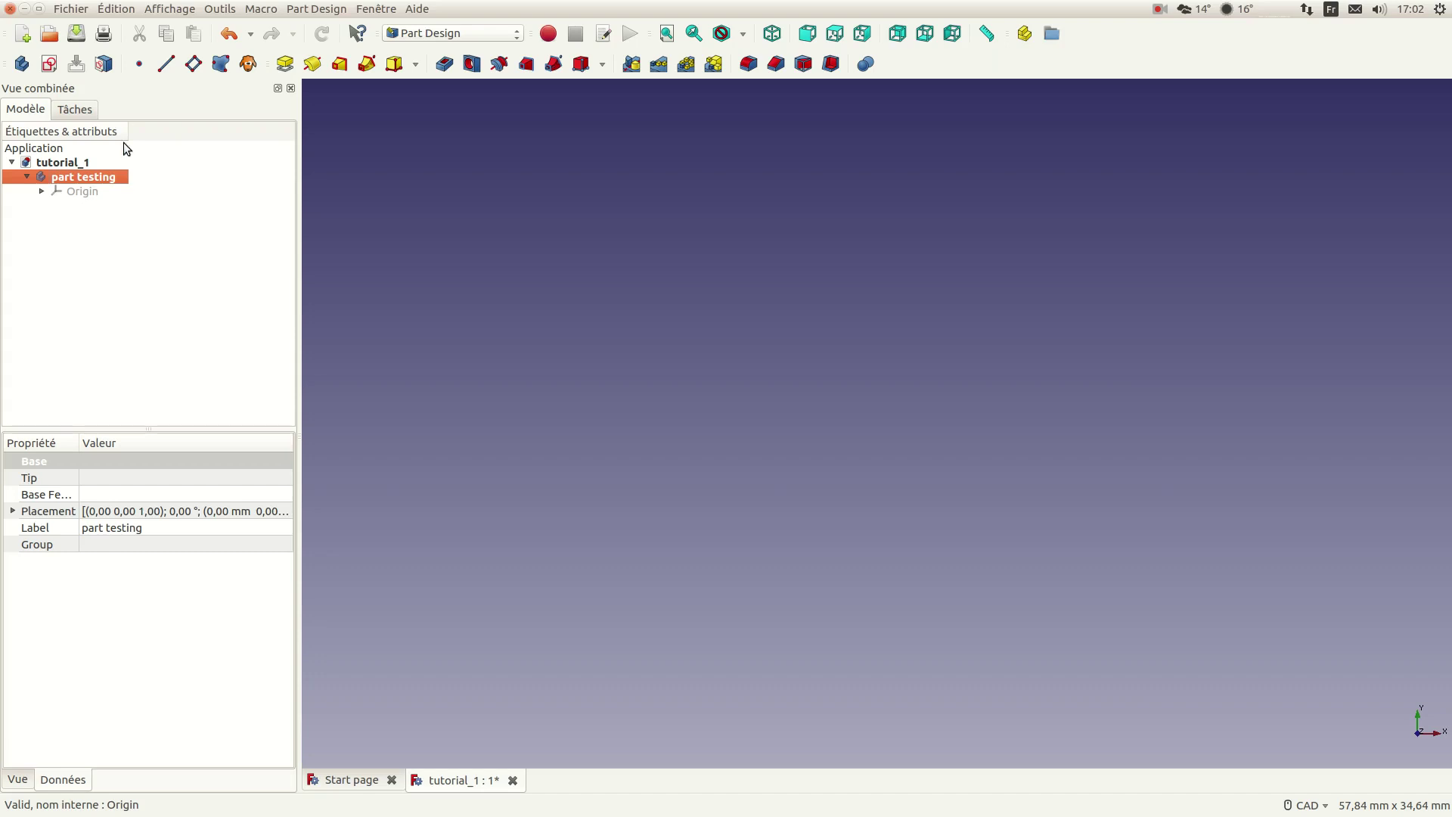
Step: Create a new sketch on the XY_Plane, picking the plane in an isometric view
click(49, 65)
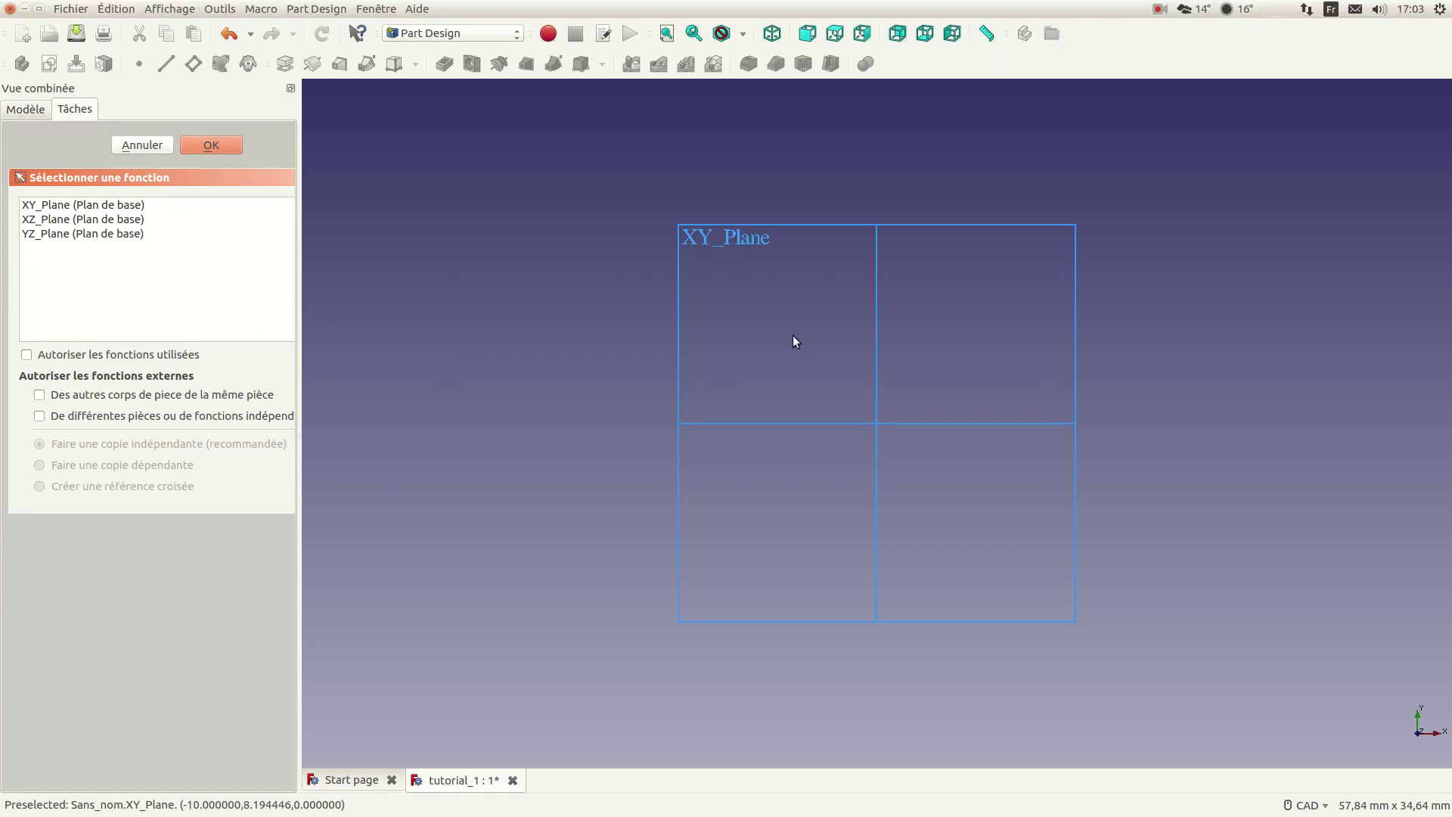
click(772, 34)
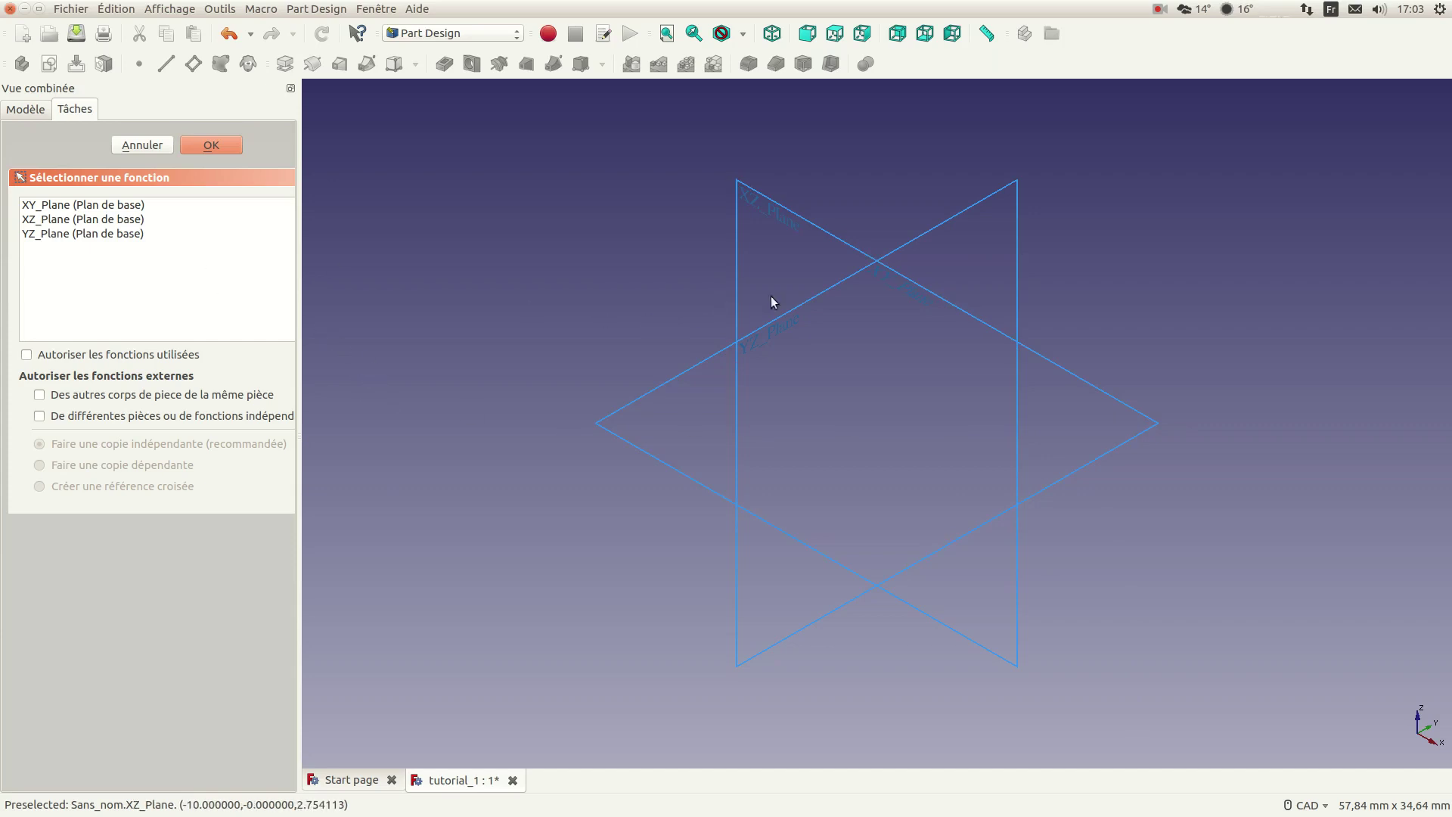
click(1138, 420)
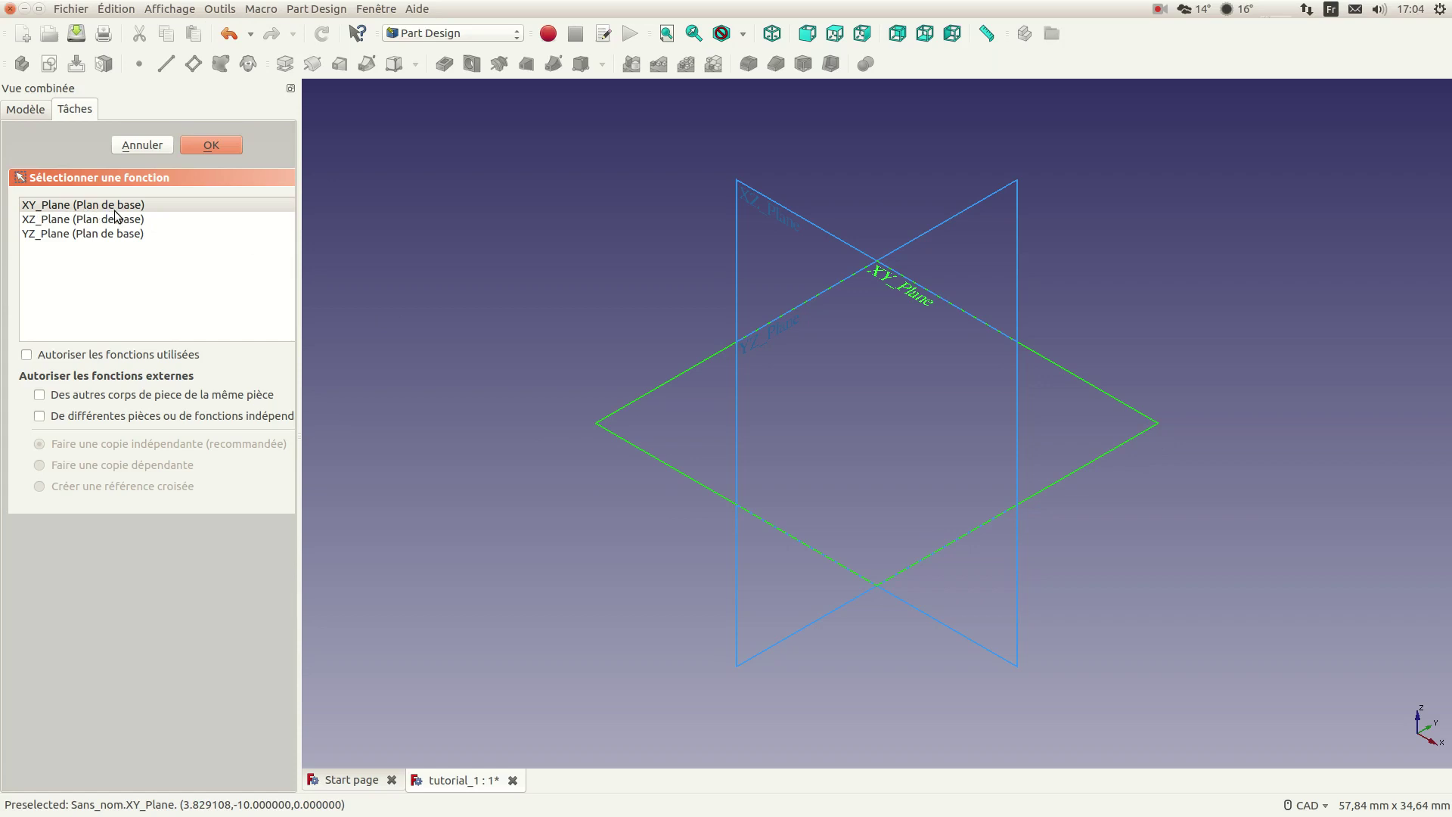
click(212, 145)
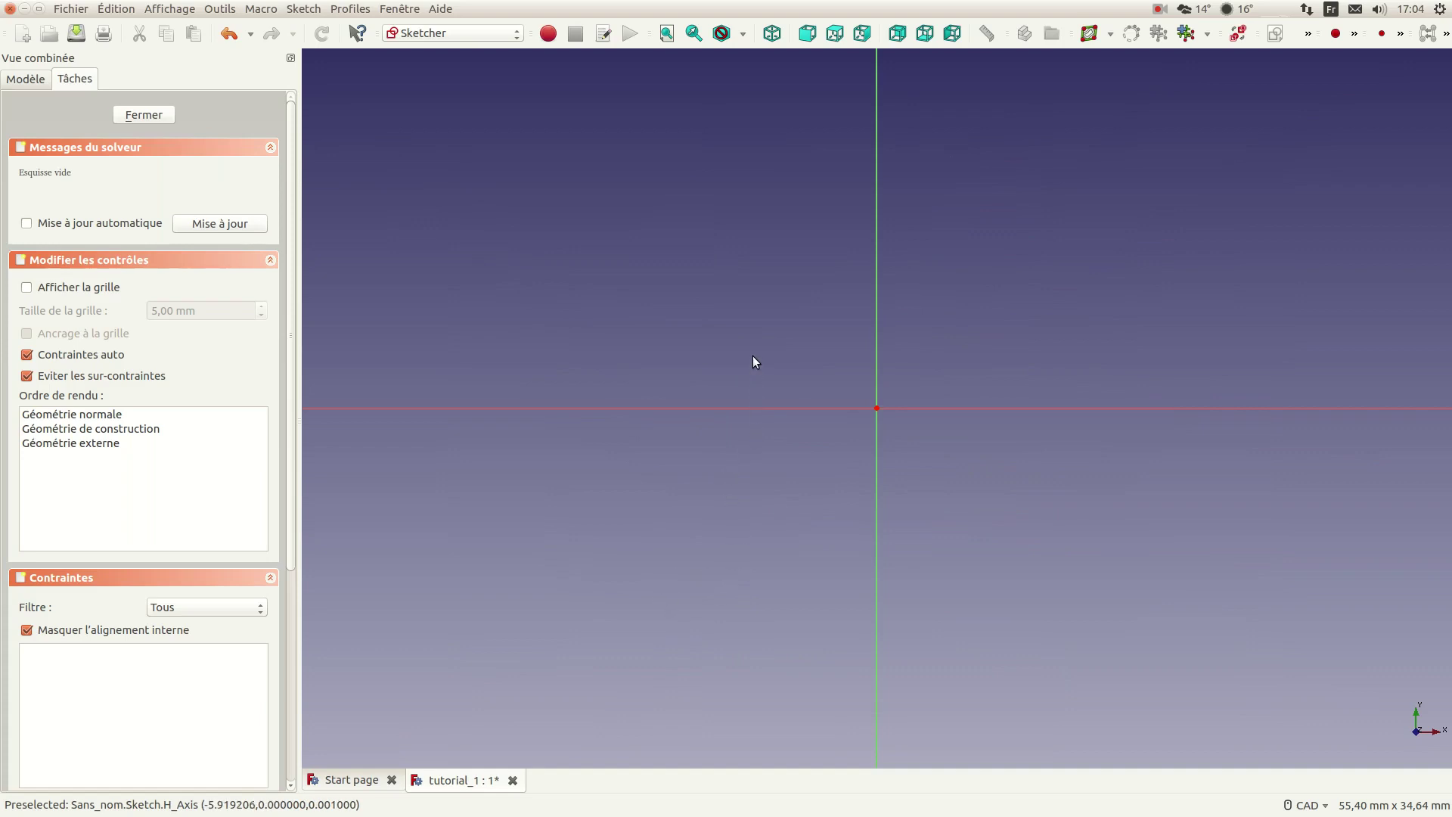
Step: Toggle the sketch grid on and off, leaving it displayed
click(88, 290)
click(88, 288)
click(88, 288)
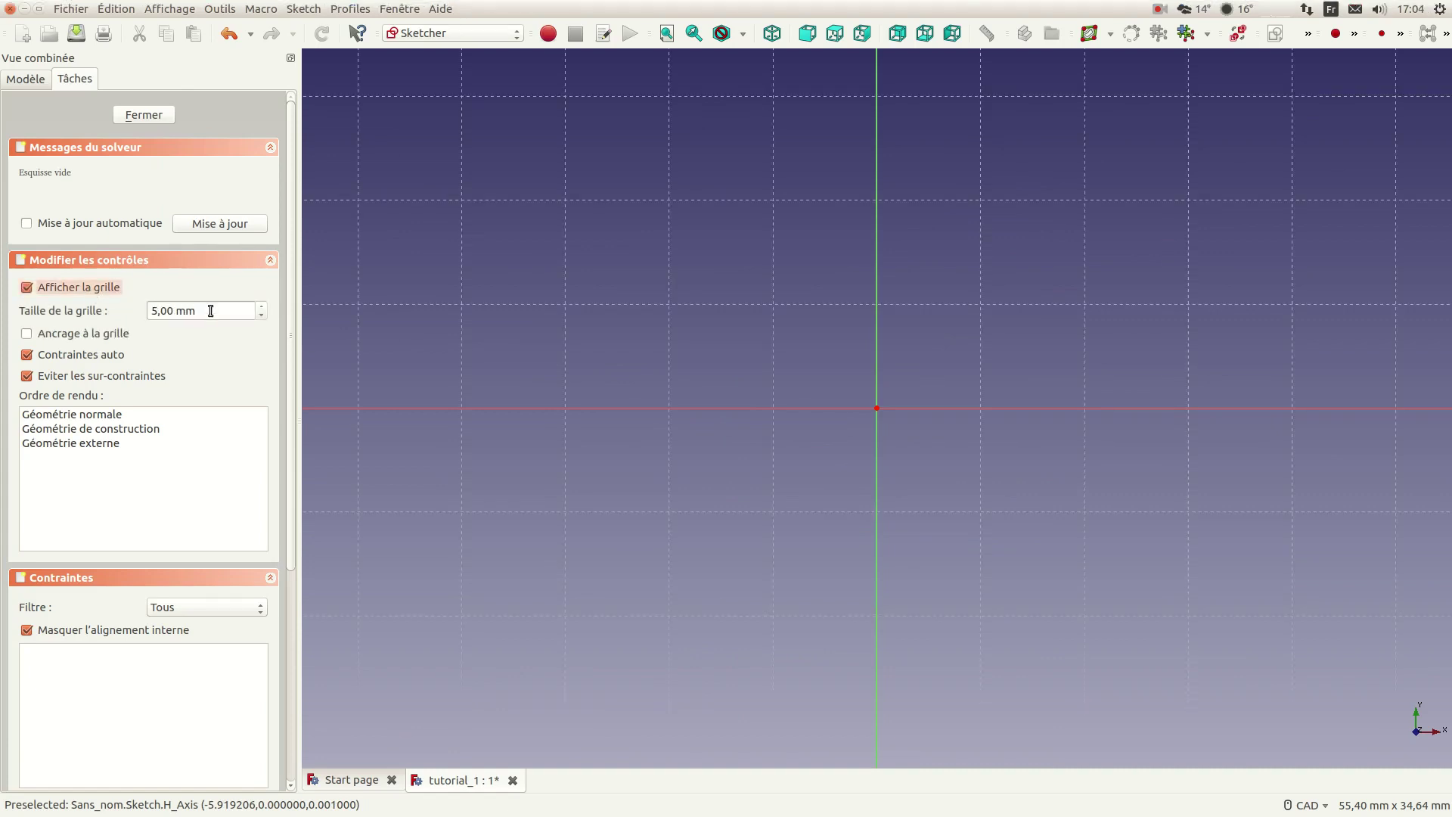
click(72, 288)
click(71, 288)
Step: Move the cut-off Sketcher geometry and constraint toolbars to the second row so all their tools are accessible
click(1309, 34)
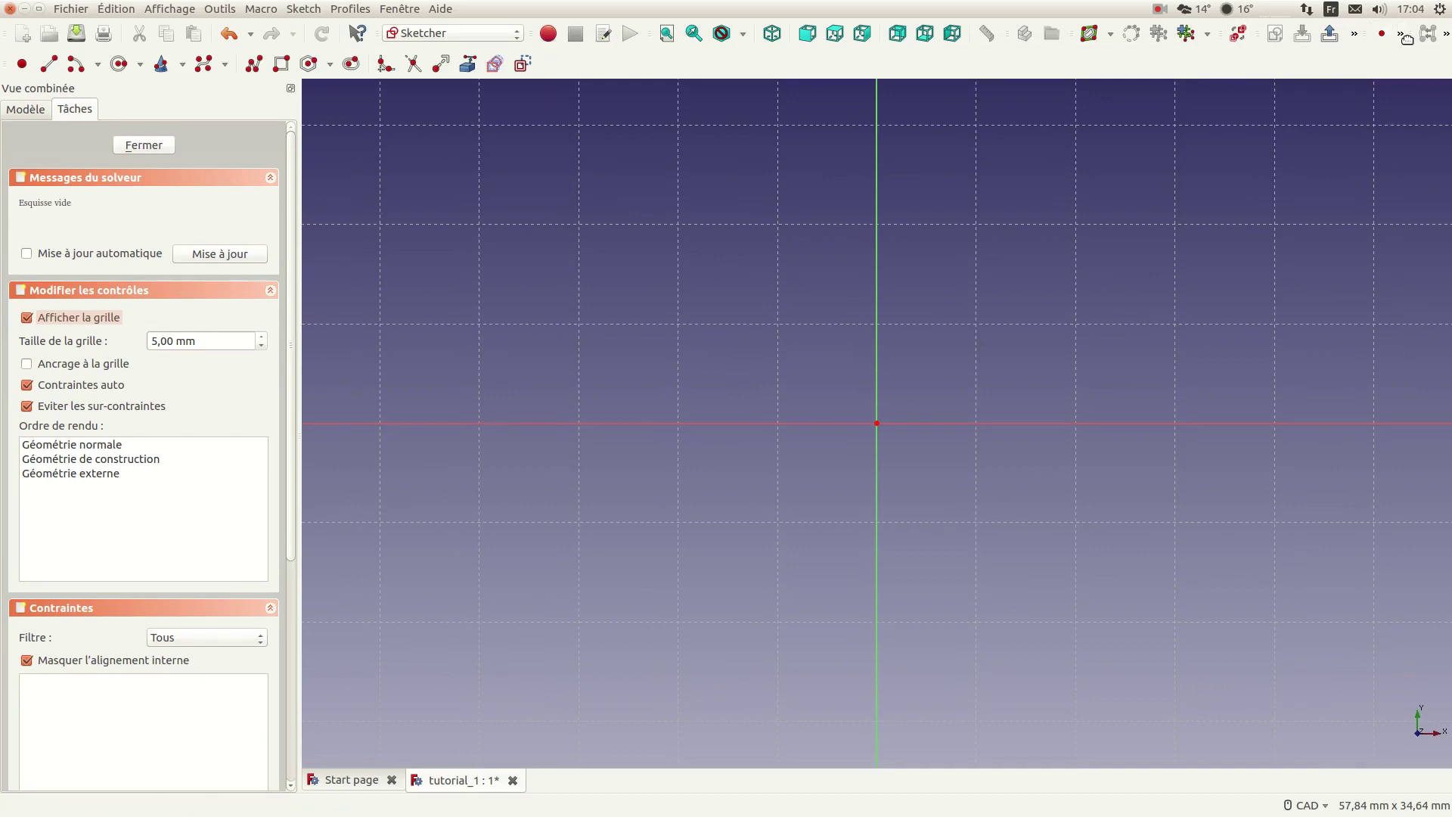
mouse_move(1411, 34)
mouse_down()
mouse_move(1414, 62)
mouse_move(1387, 70)
mouse_move(1195, 67)
mouse_up()
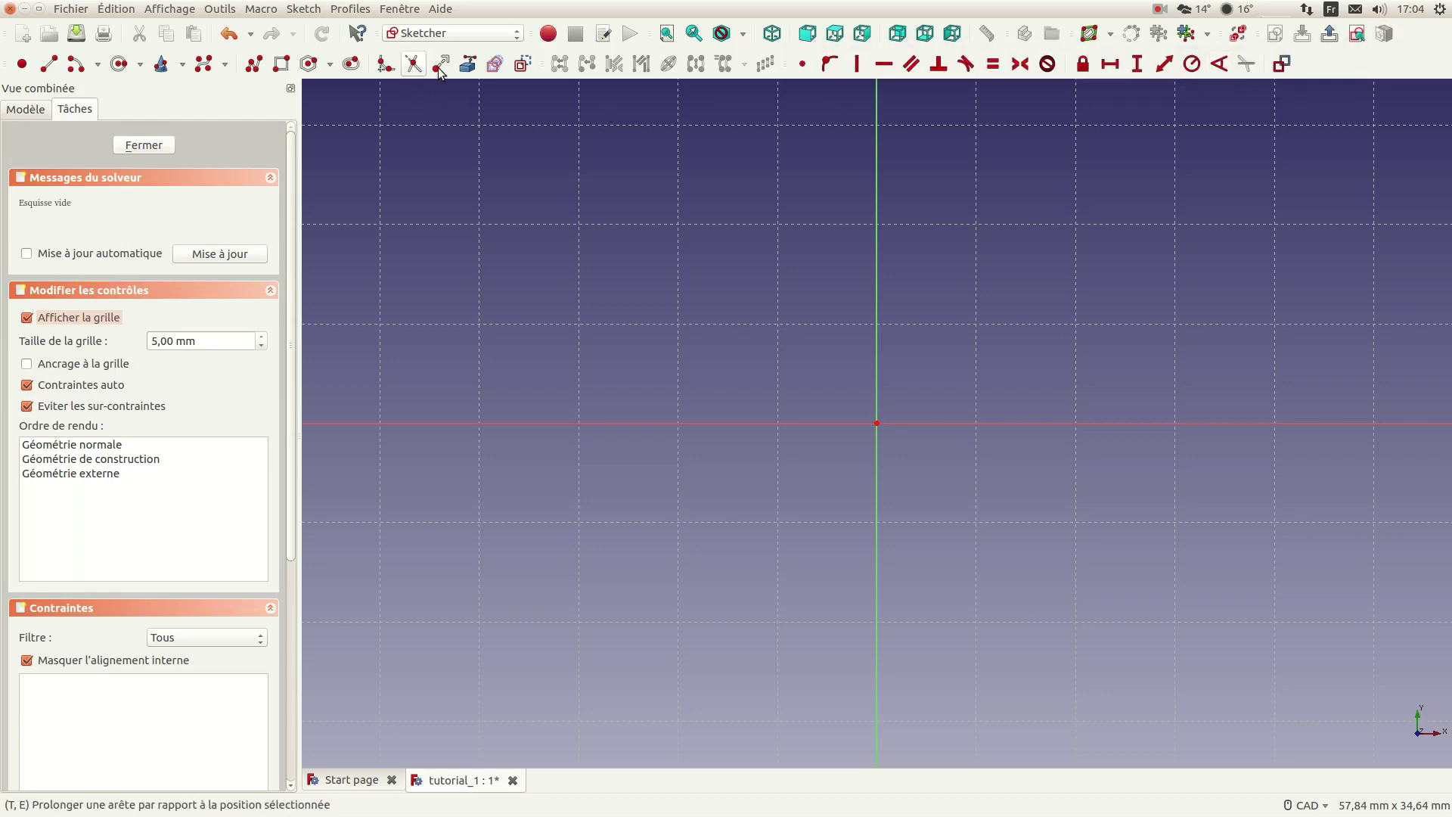
Step: Move the B-spline toolbar to the end of the first toolbar row and place the constraints toolbar directly after the geometry tools
mouse_move(547, 64)
mouse_down()
mouse_move(1268, 53)
mouse_move(1271, 68)
mouse_move(837, 87)
mouse_move(421, 78)
mouse_move(266, 94)
mouse_up()
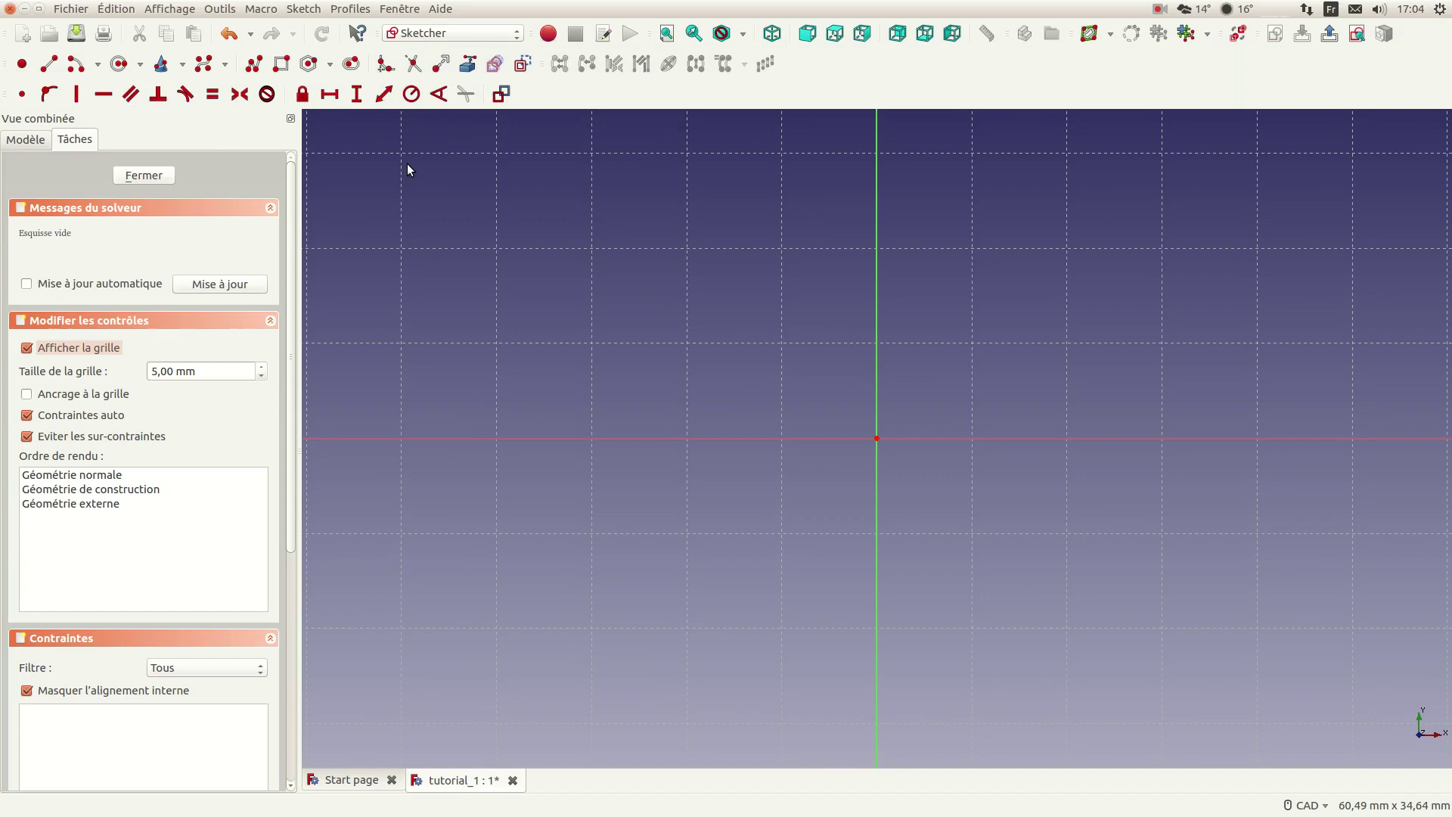
drag(543, 65, 1361, 34)
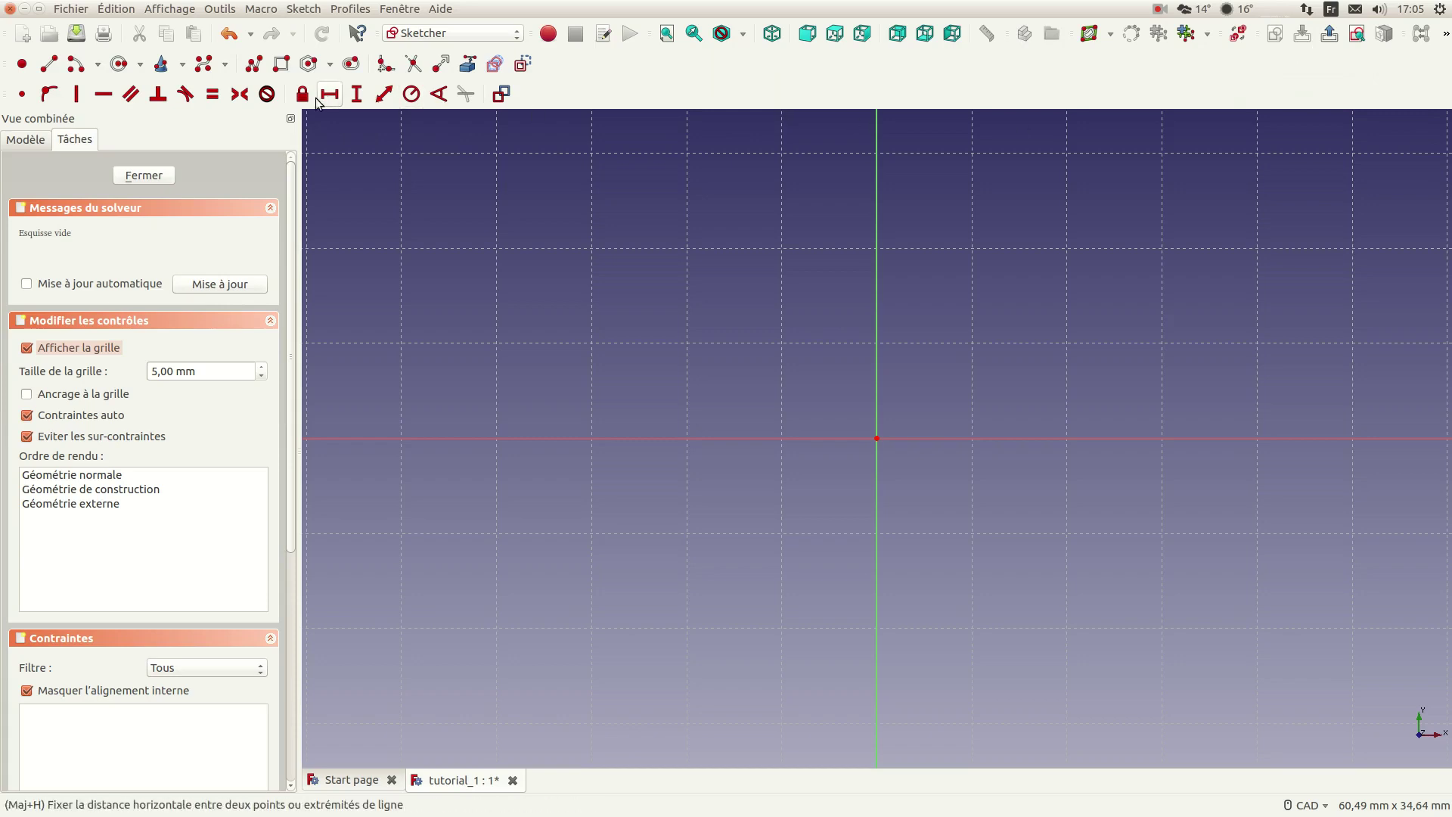
drag(5, 97, 581, 65)
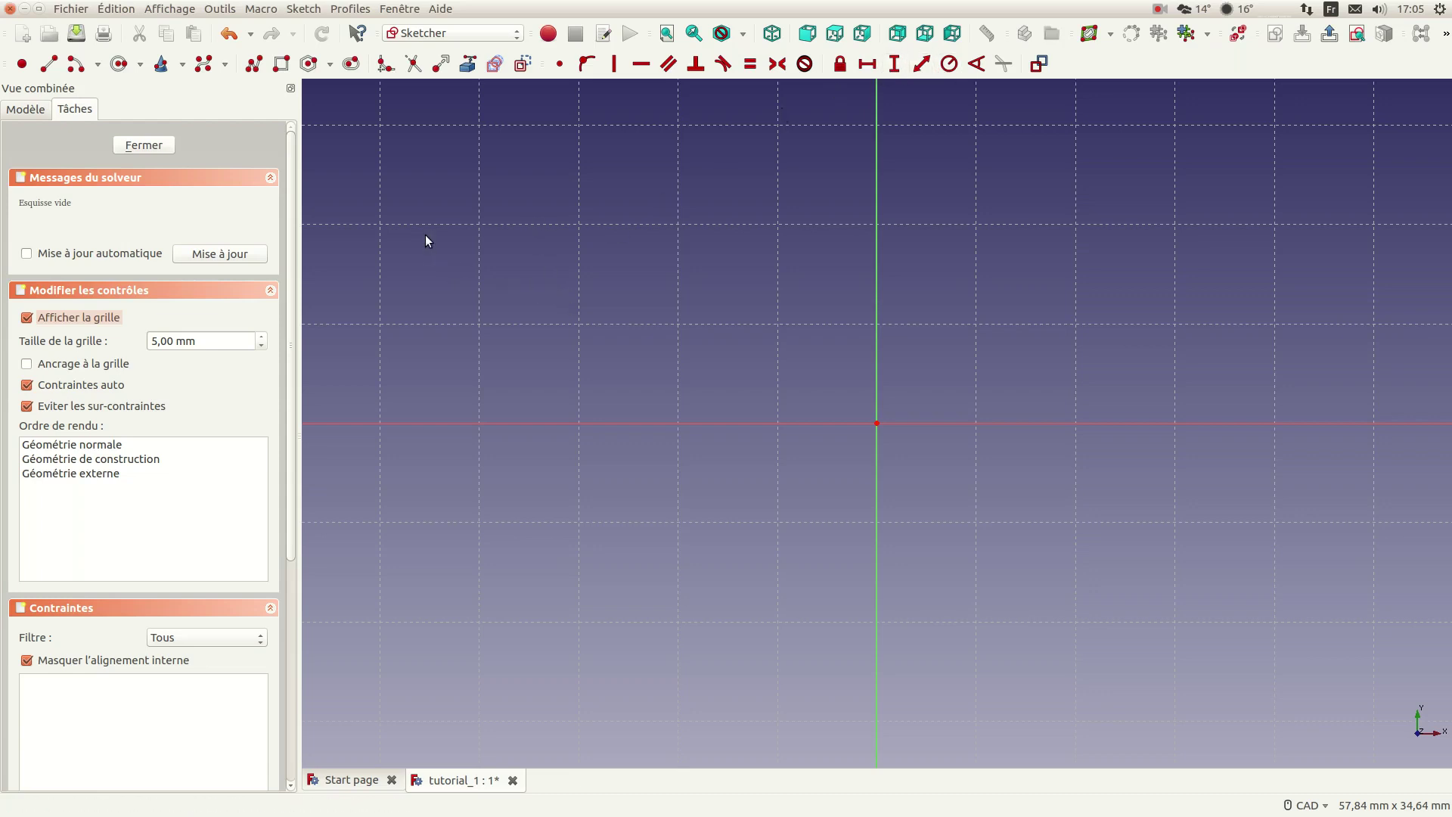
Step: Sketch a rectangle about 30 by 20 mm enclosing the origin, crossing both axes
click(282, 64)
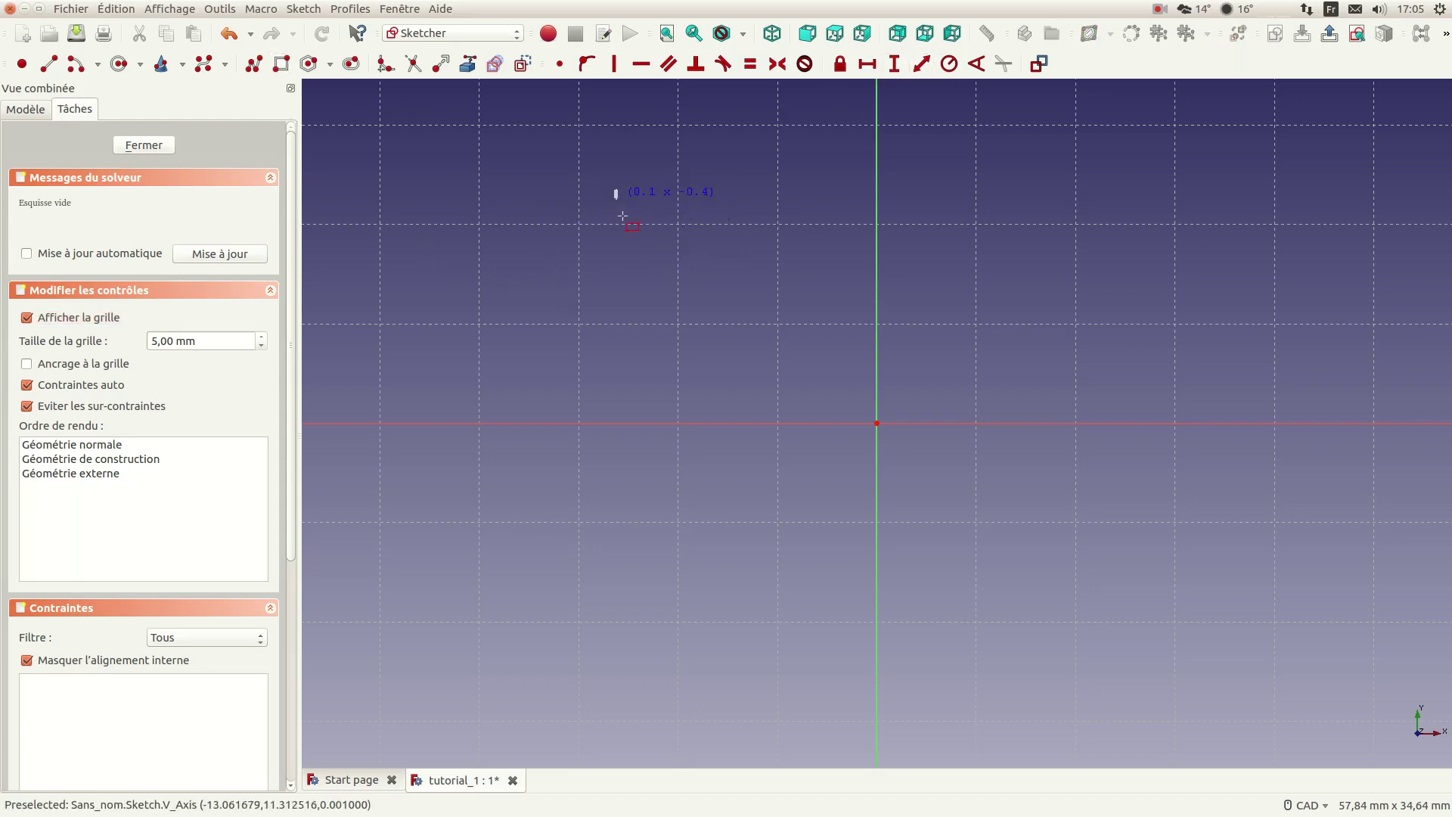
click(1213, 595)
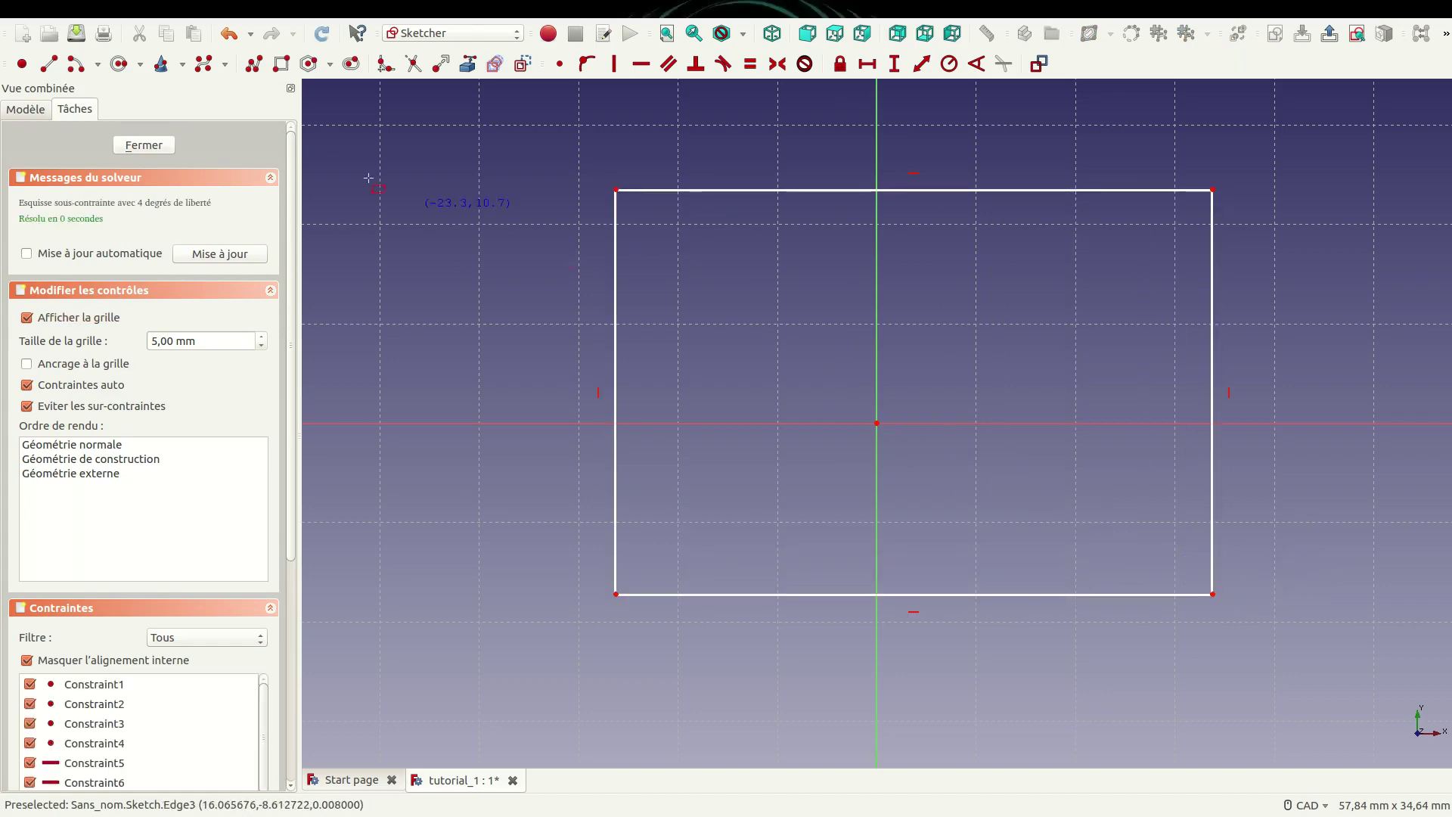
click(280, 68)
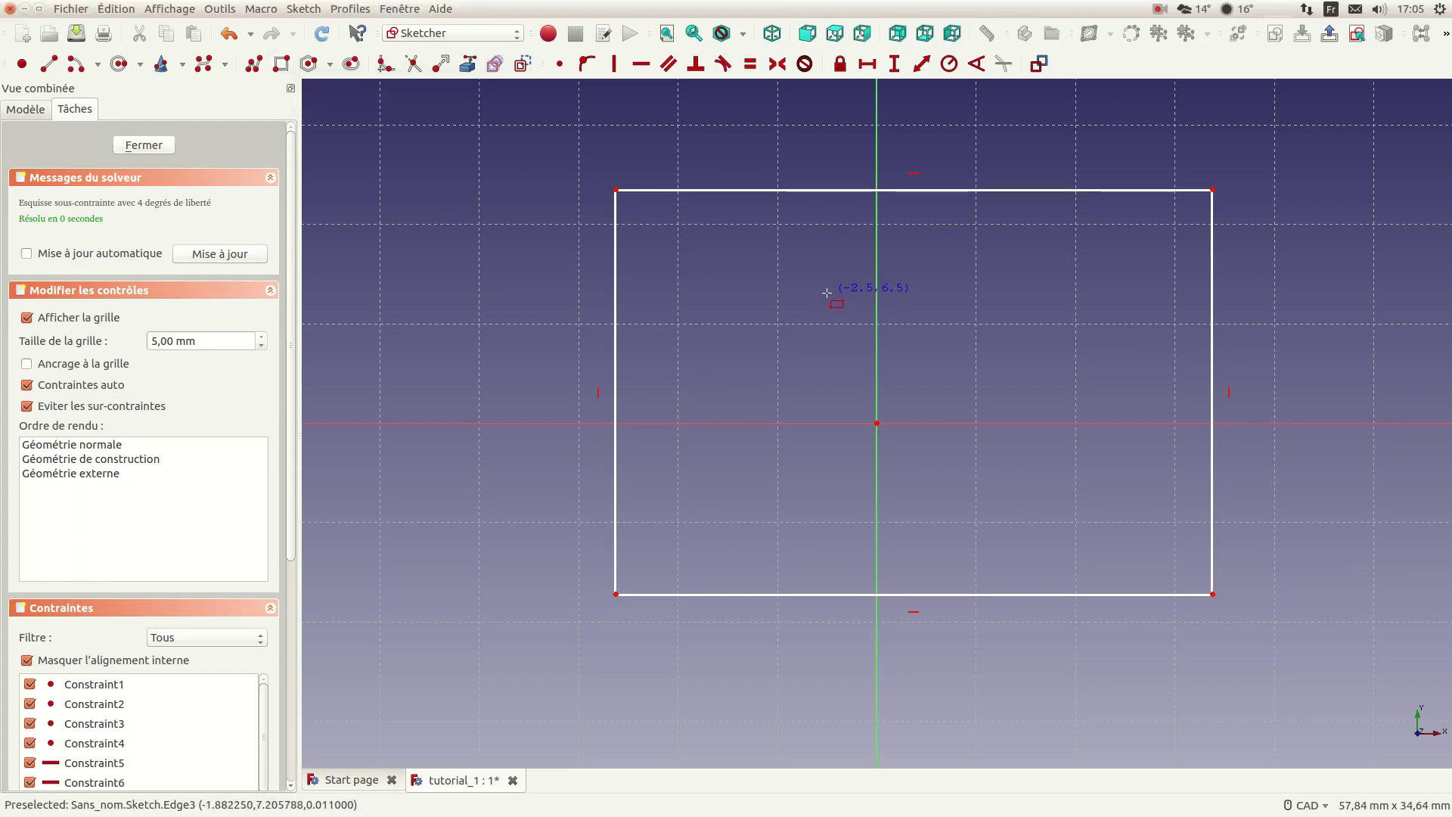
key(Escape)
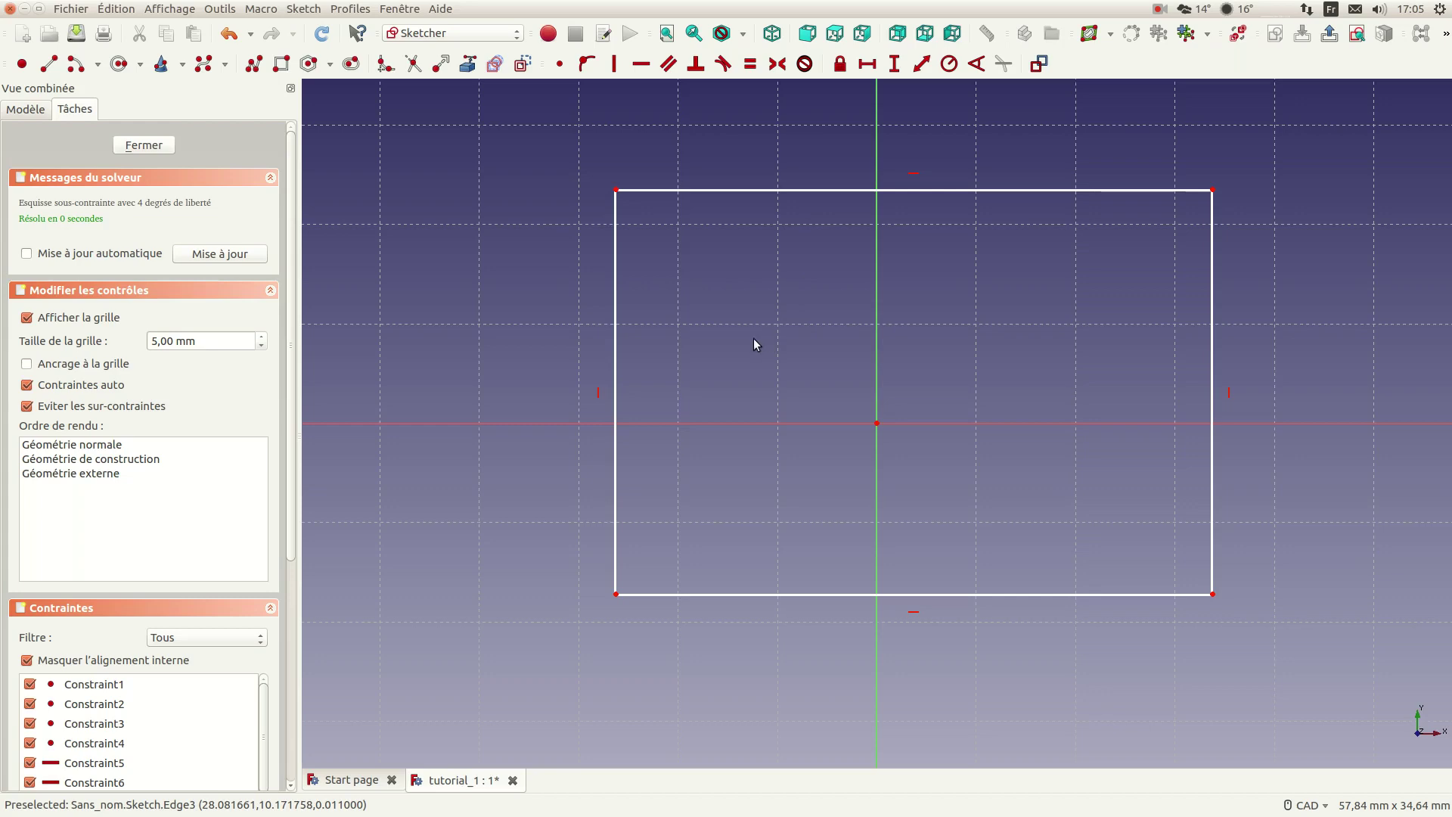
Step: Constrain the rectangle's two upper corners to be symmetric about the vertical axis
click(615, 192)
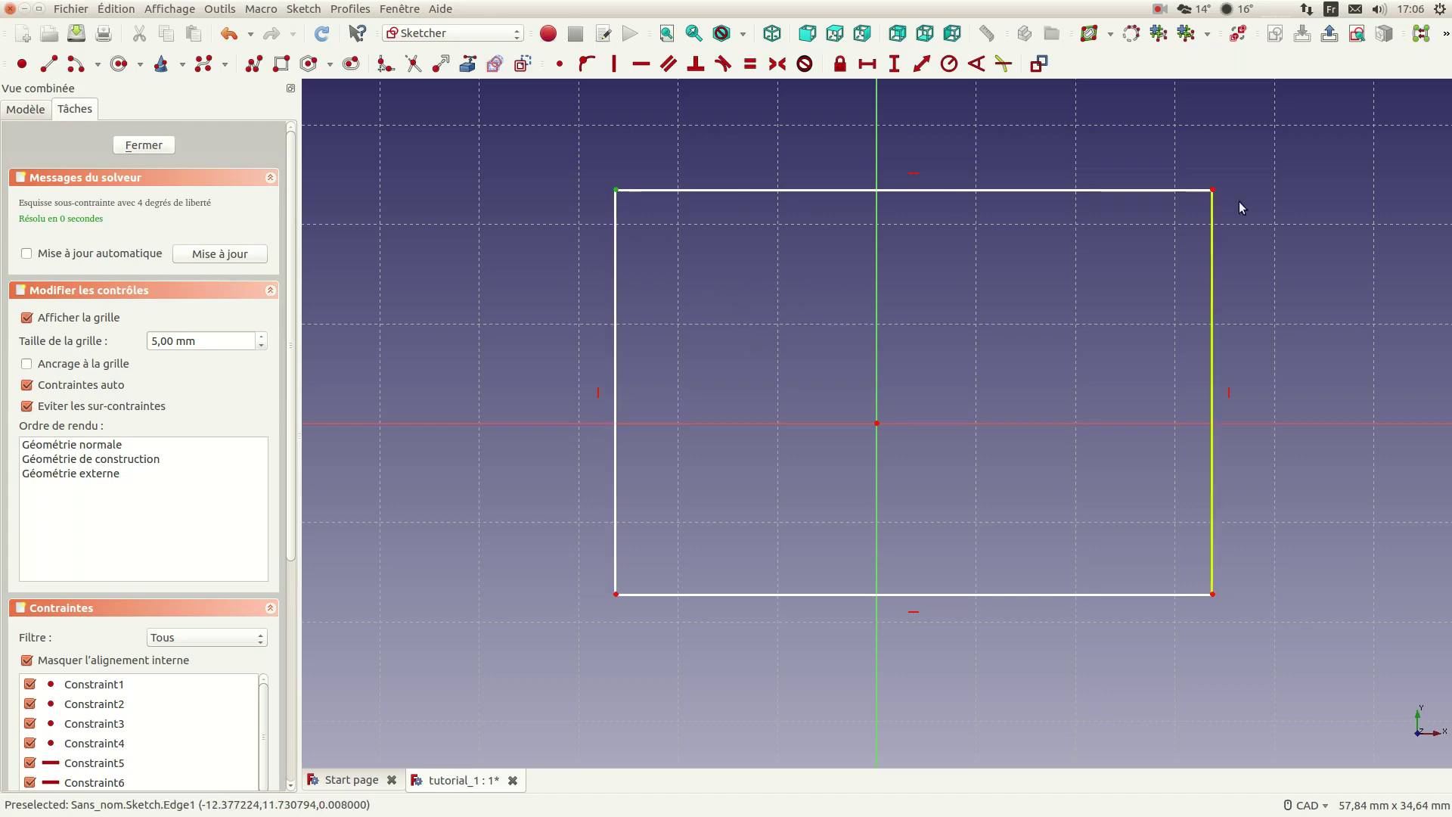
click(1212, 190)
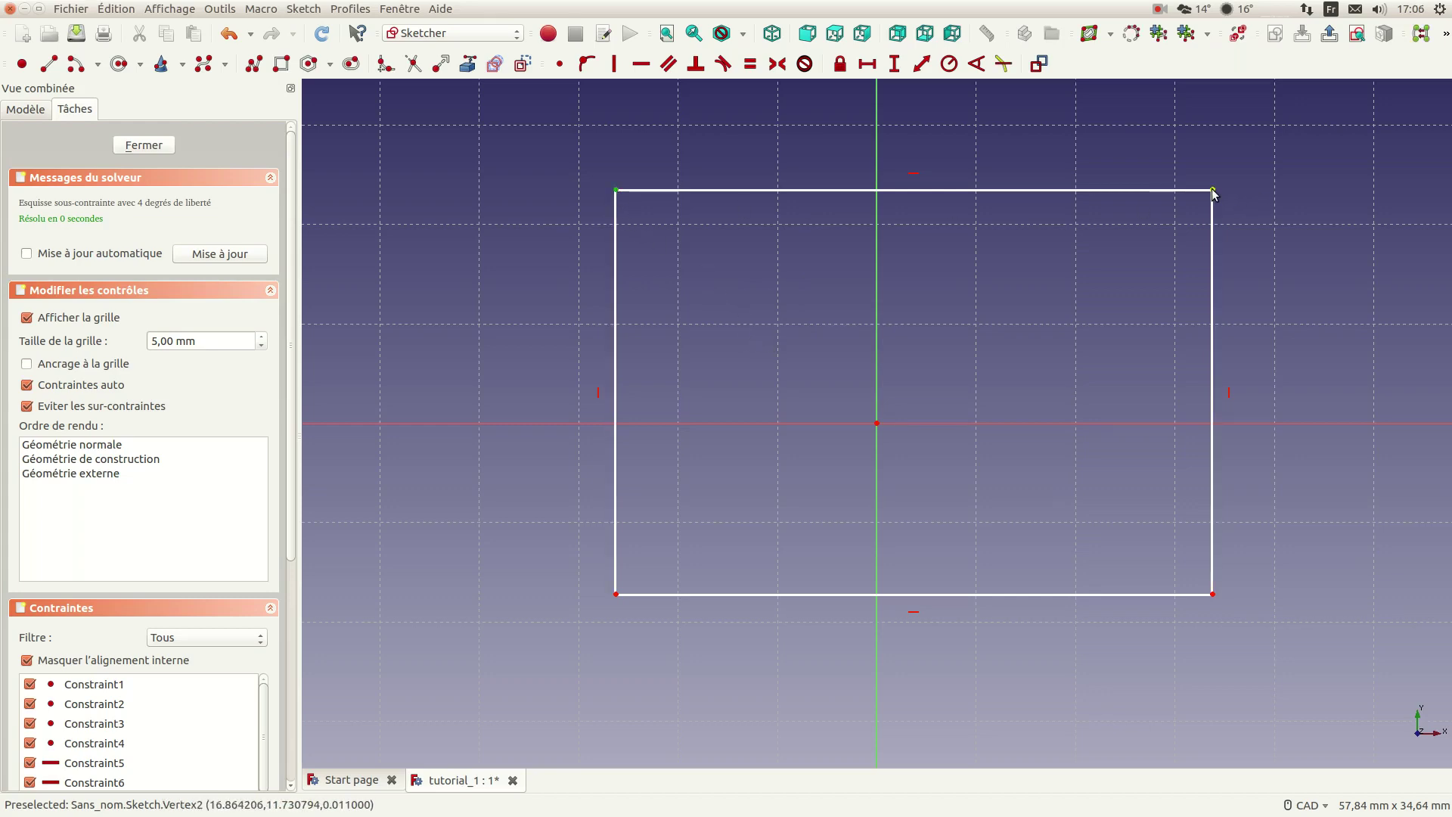
click(878, 151)
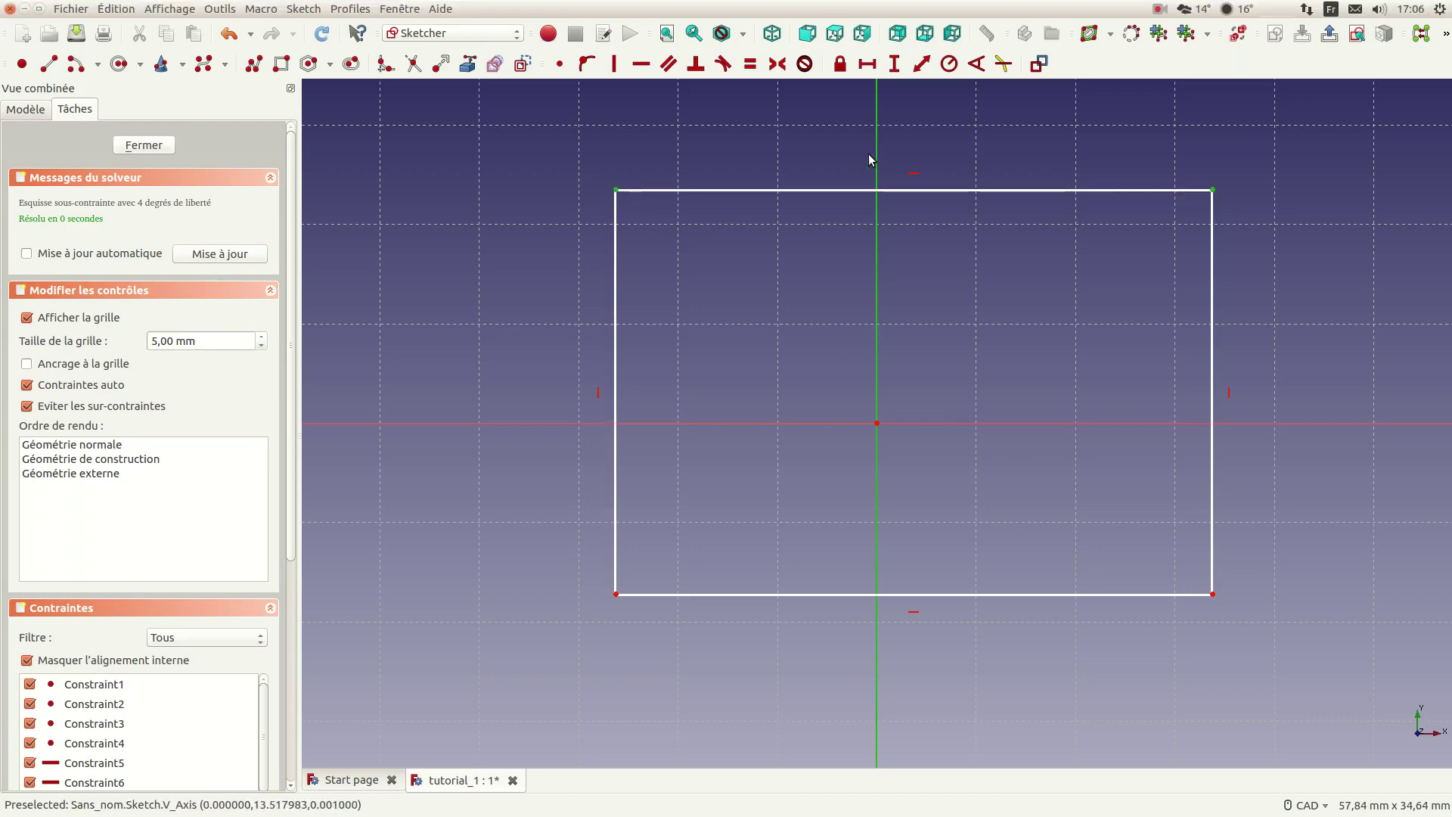
click(776, 68)
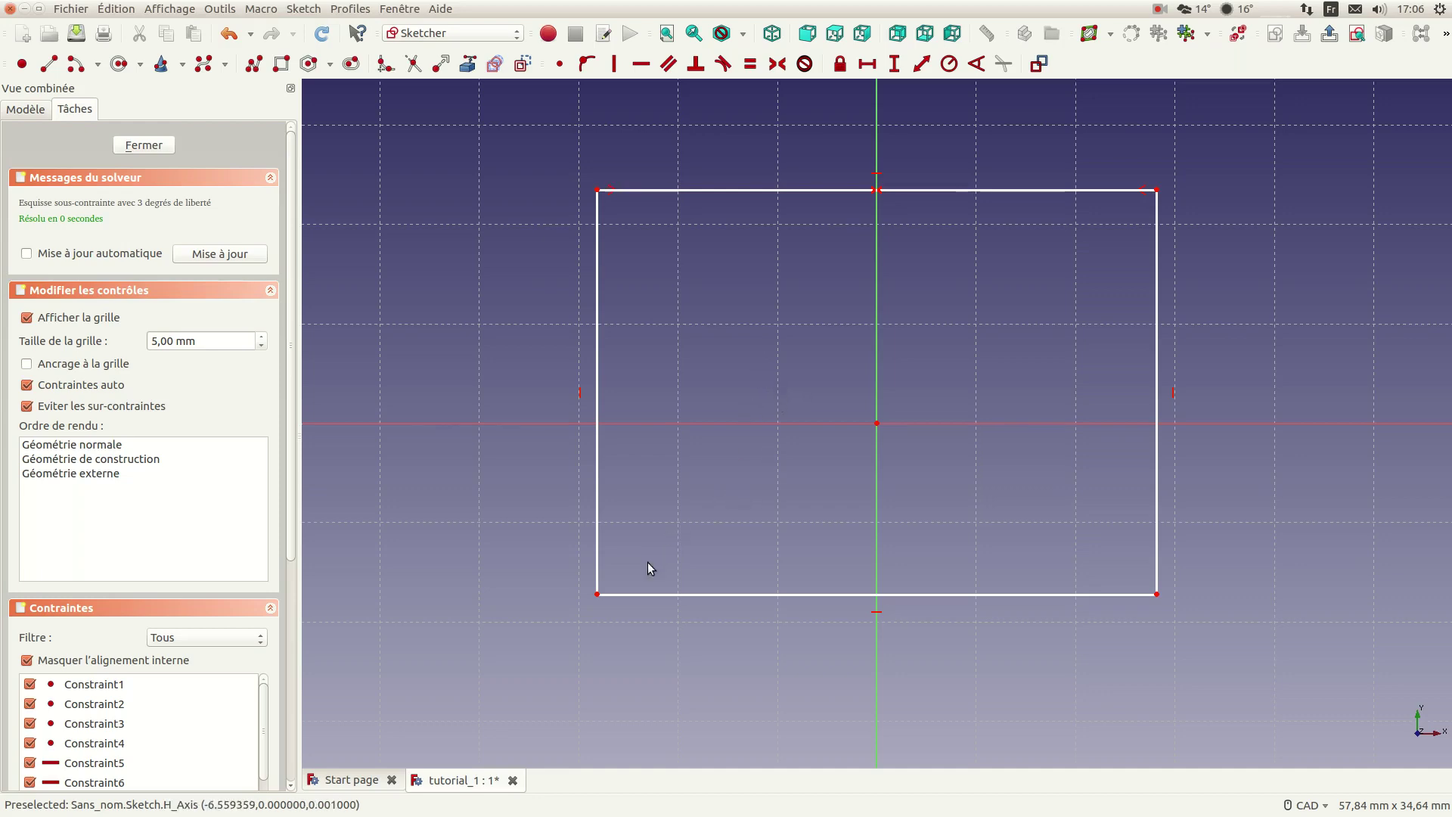
Step: Constrain the rectangle's two left corners to be symmetric about the horizontal axis
click(597, 593)
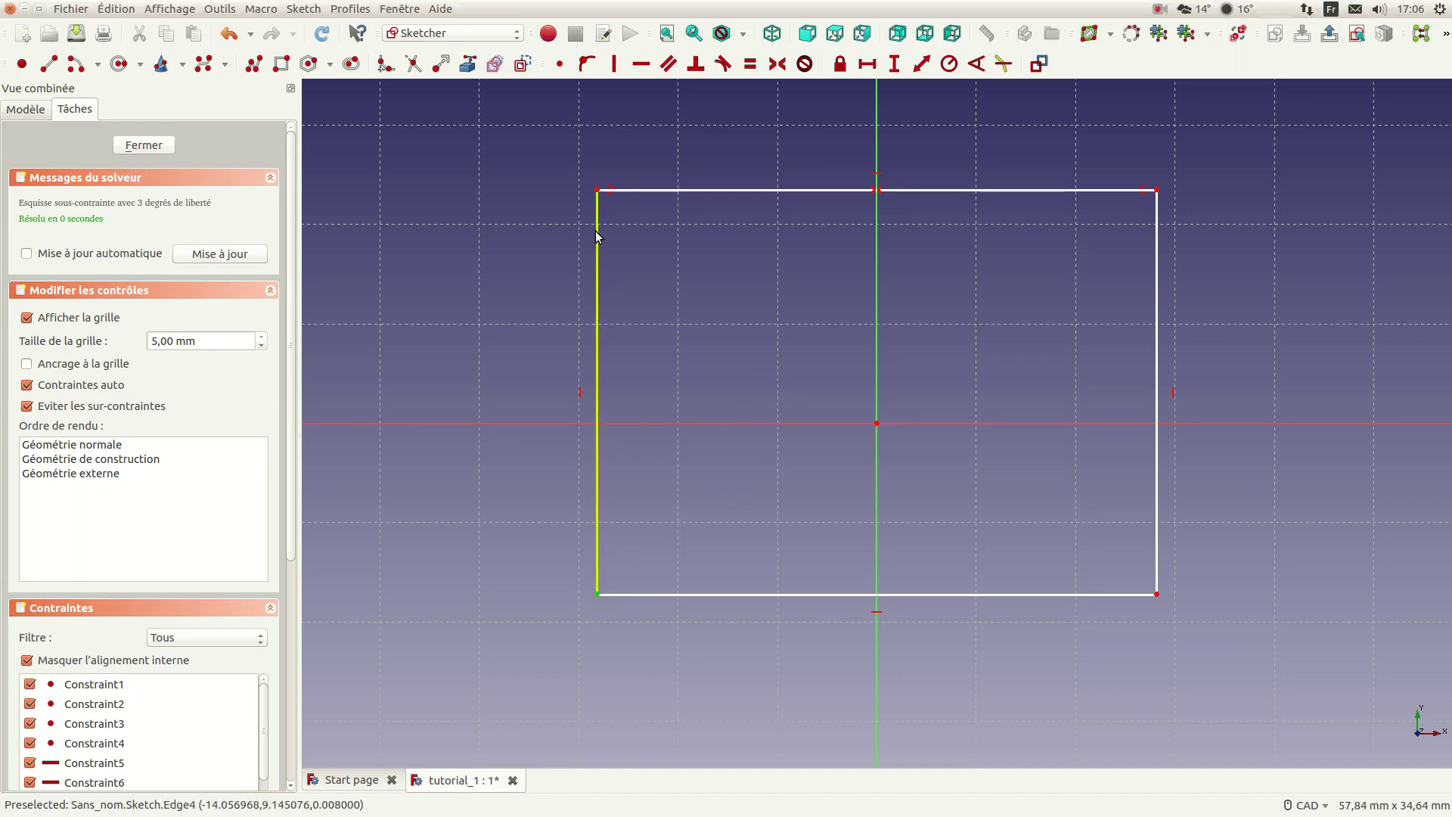
click(597, 189)
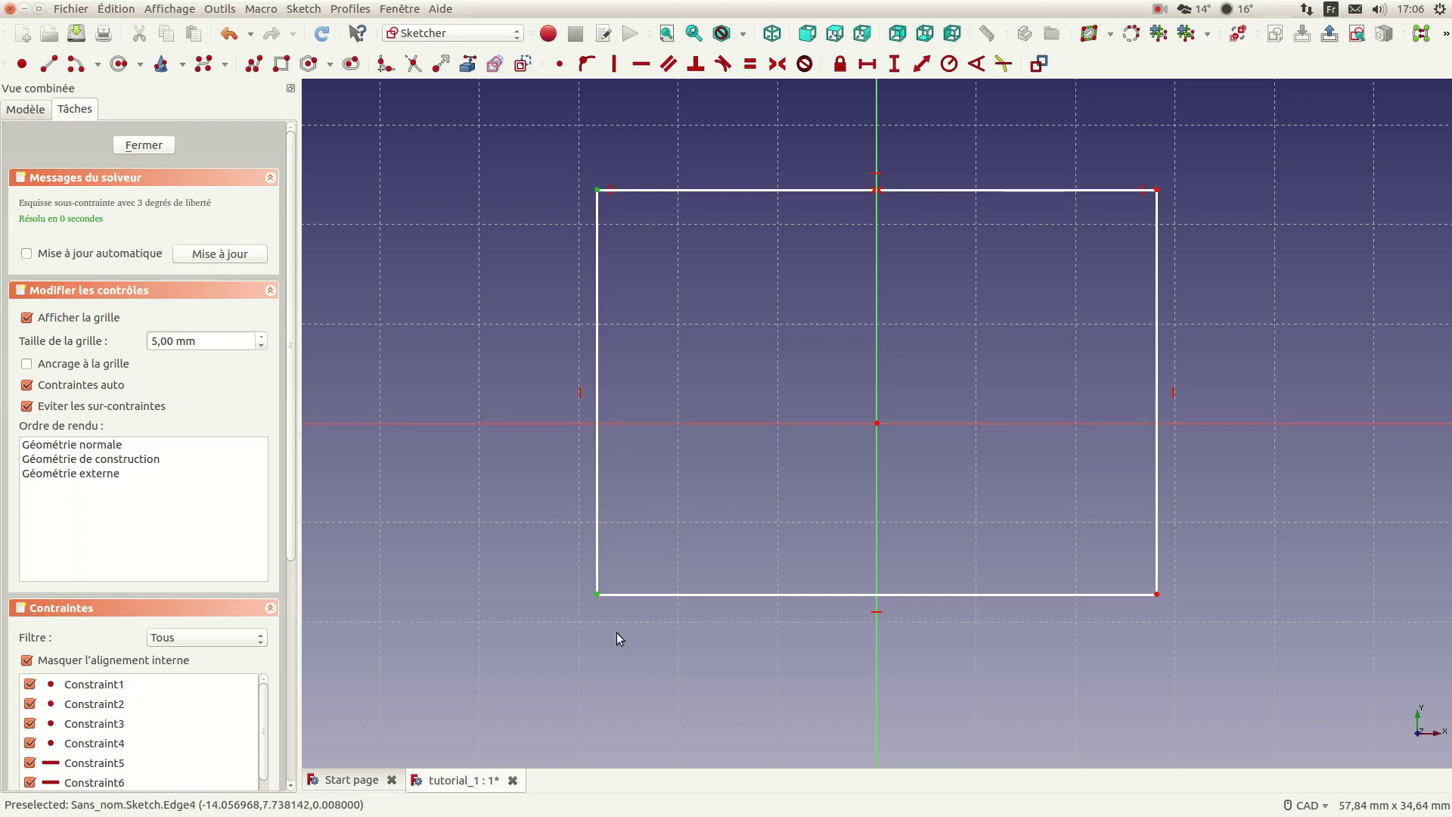
click(763, 424)
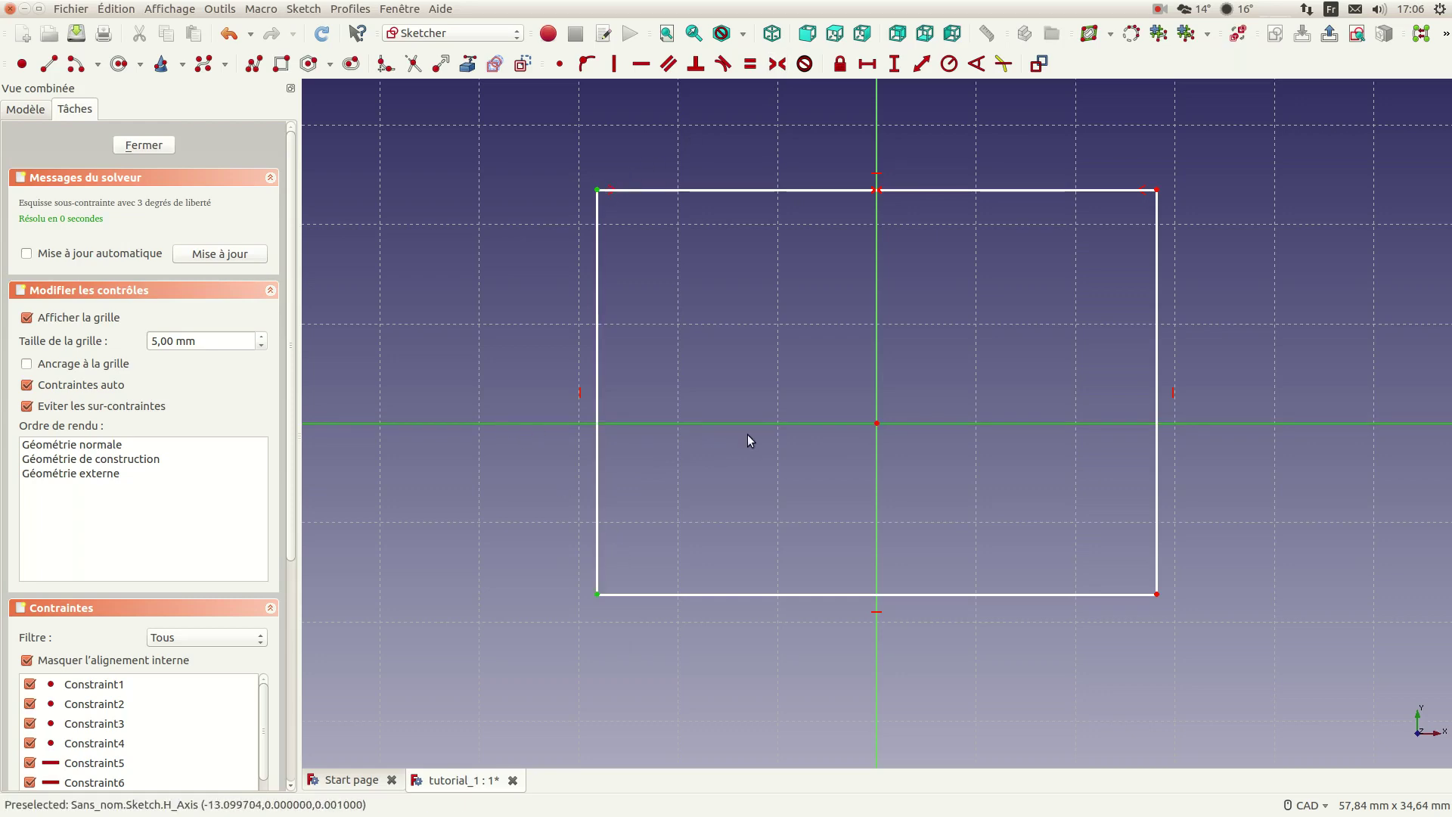
click(776, 65)
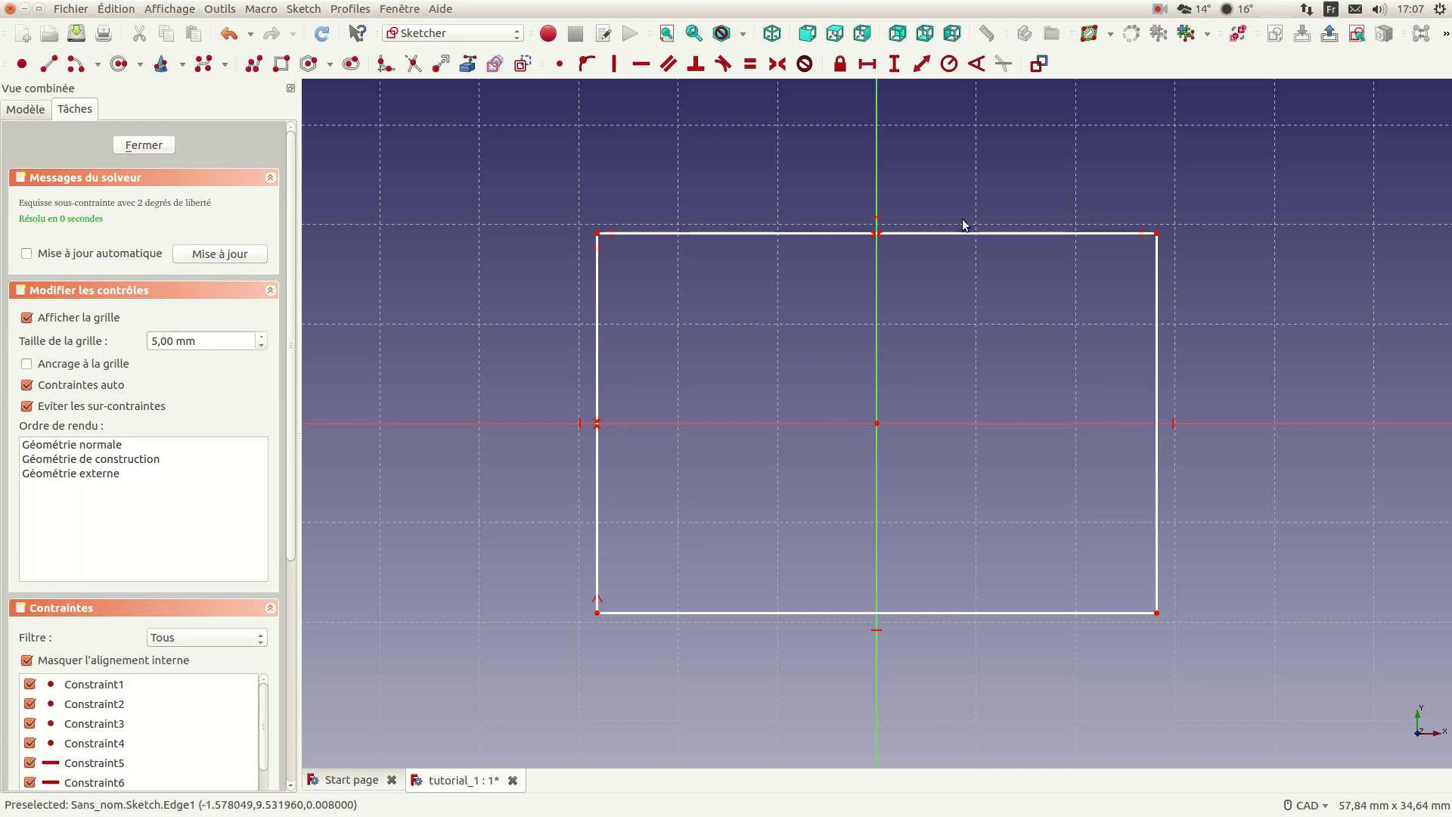
Step: Add a horizontal distance constraint of 35 mm to the rectangle's upper edge
click(990, 233)
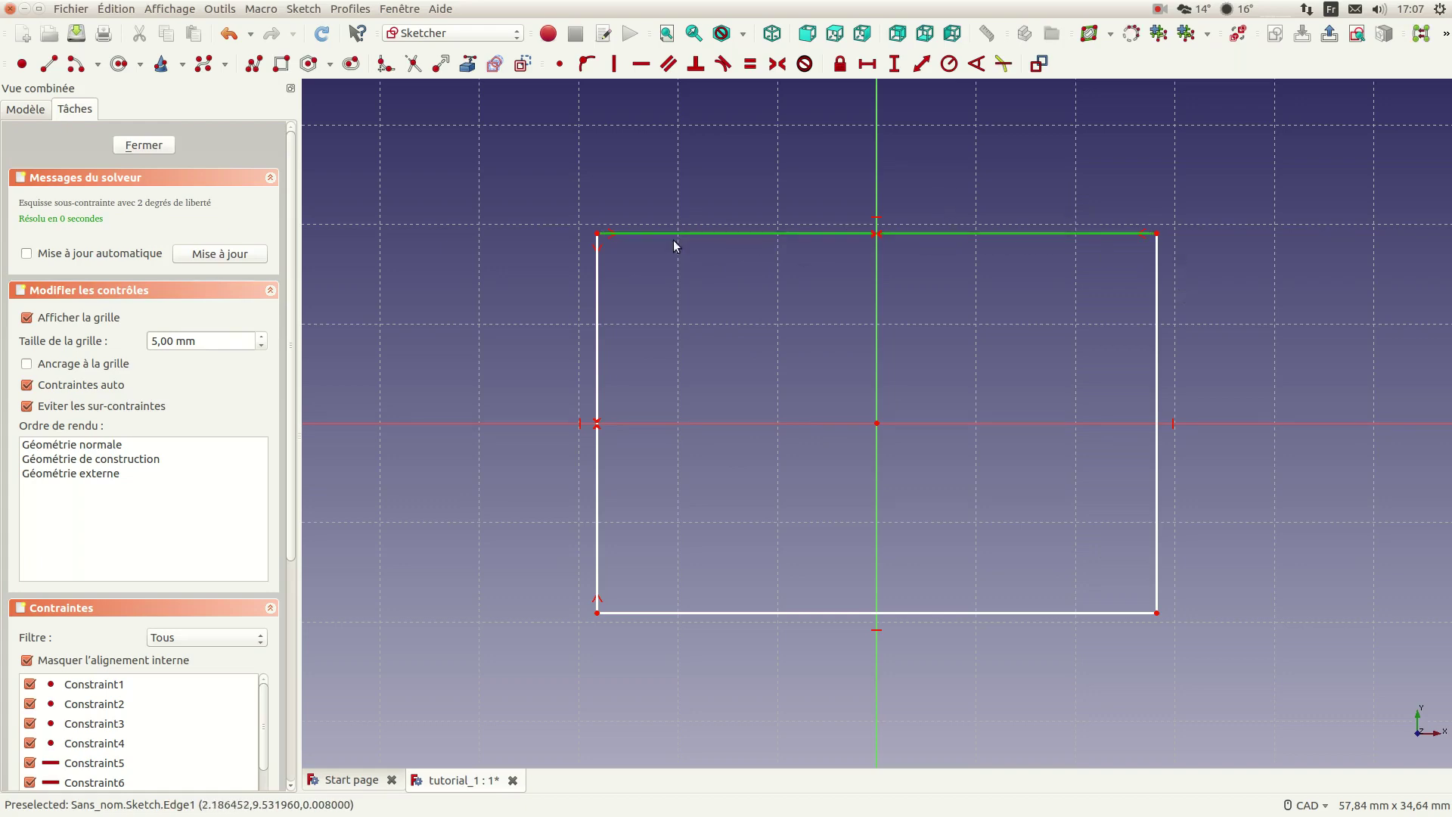
click(868, 64)
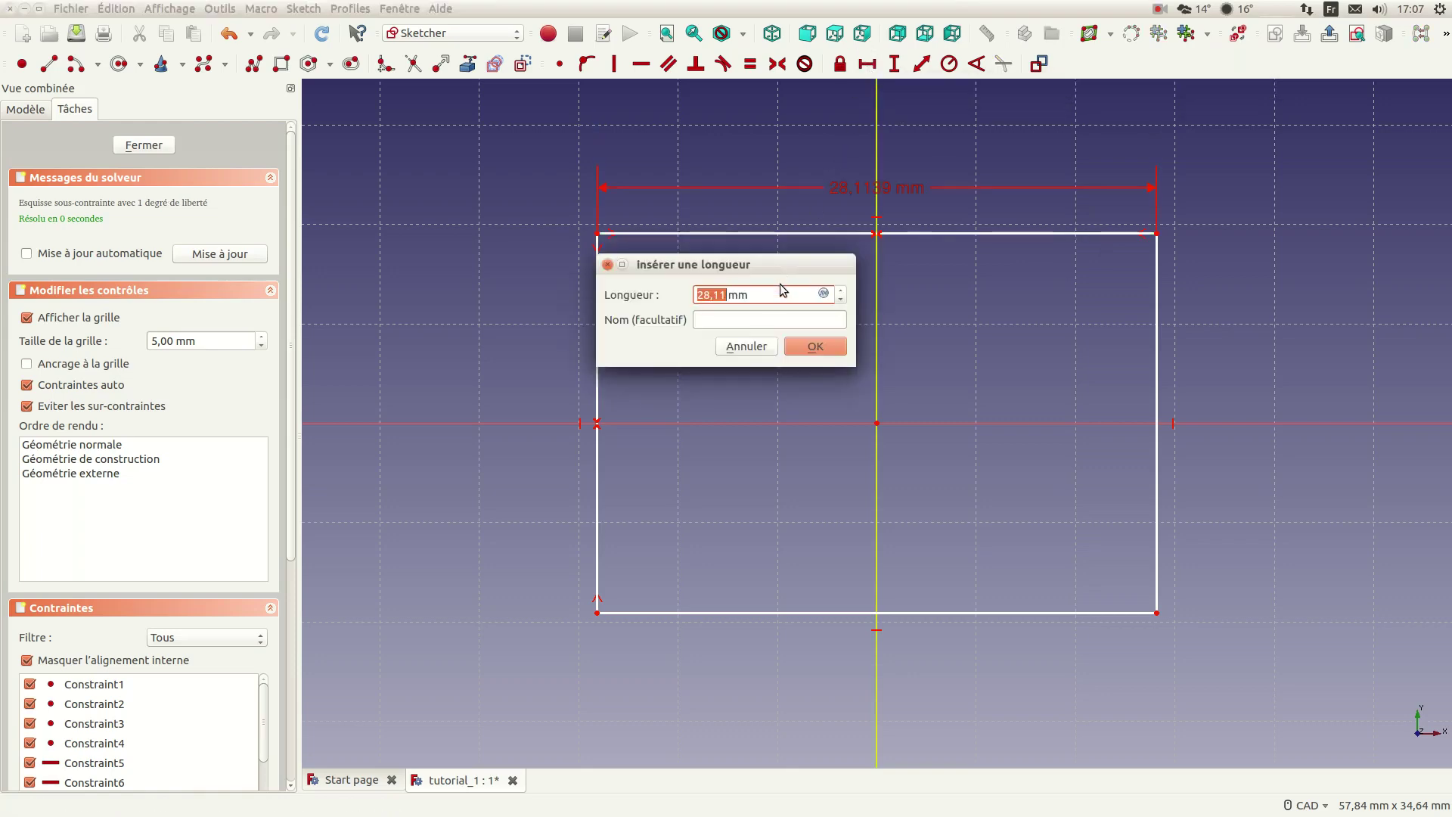
text(35)
key(Return)
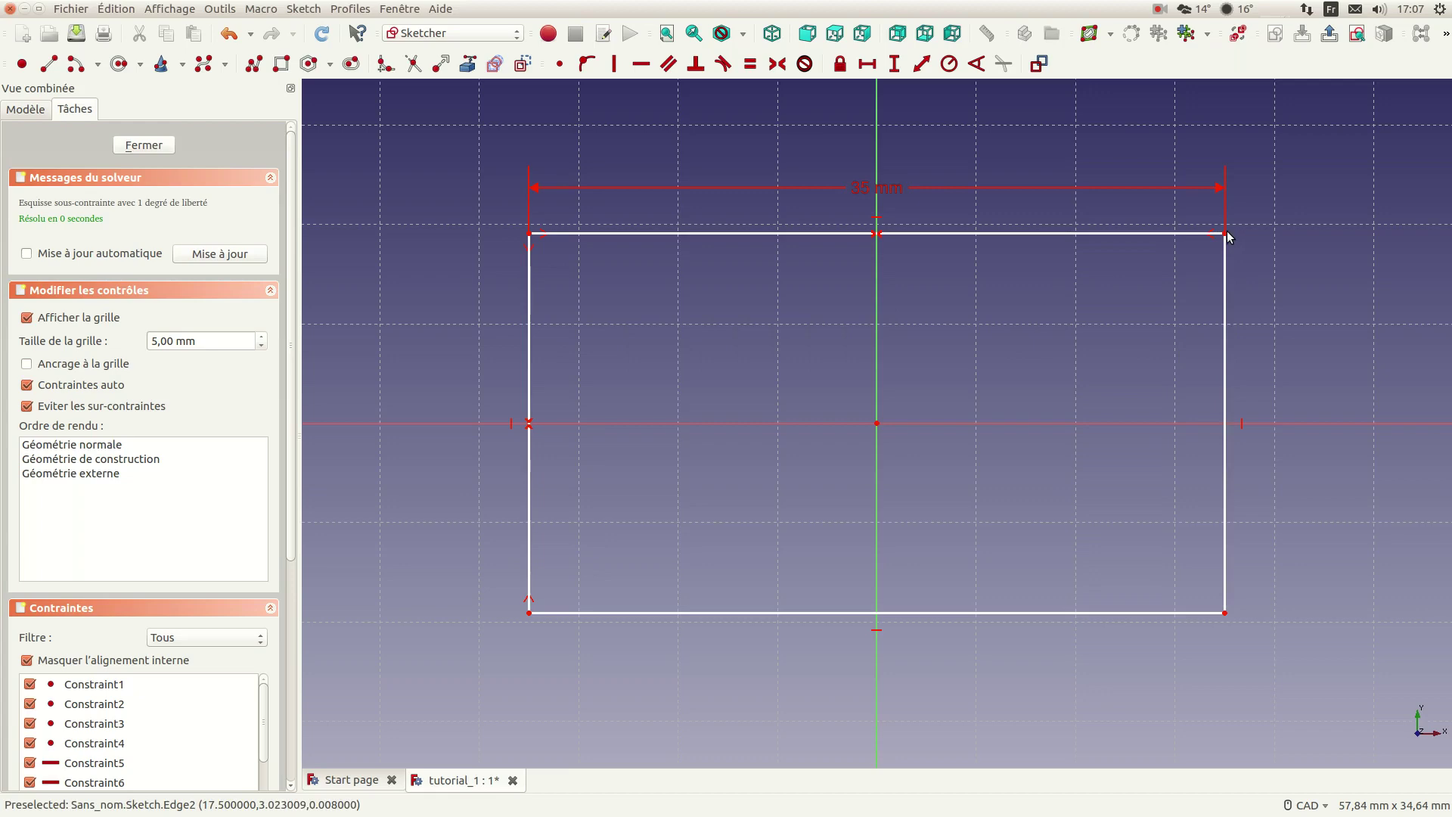
Step: Add a 20 mm distance constraint between the rectangle's two right corners
click(1226, 613)
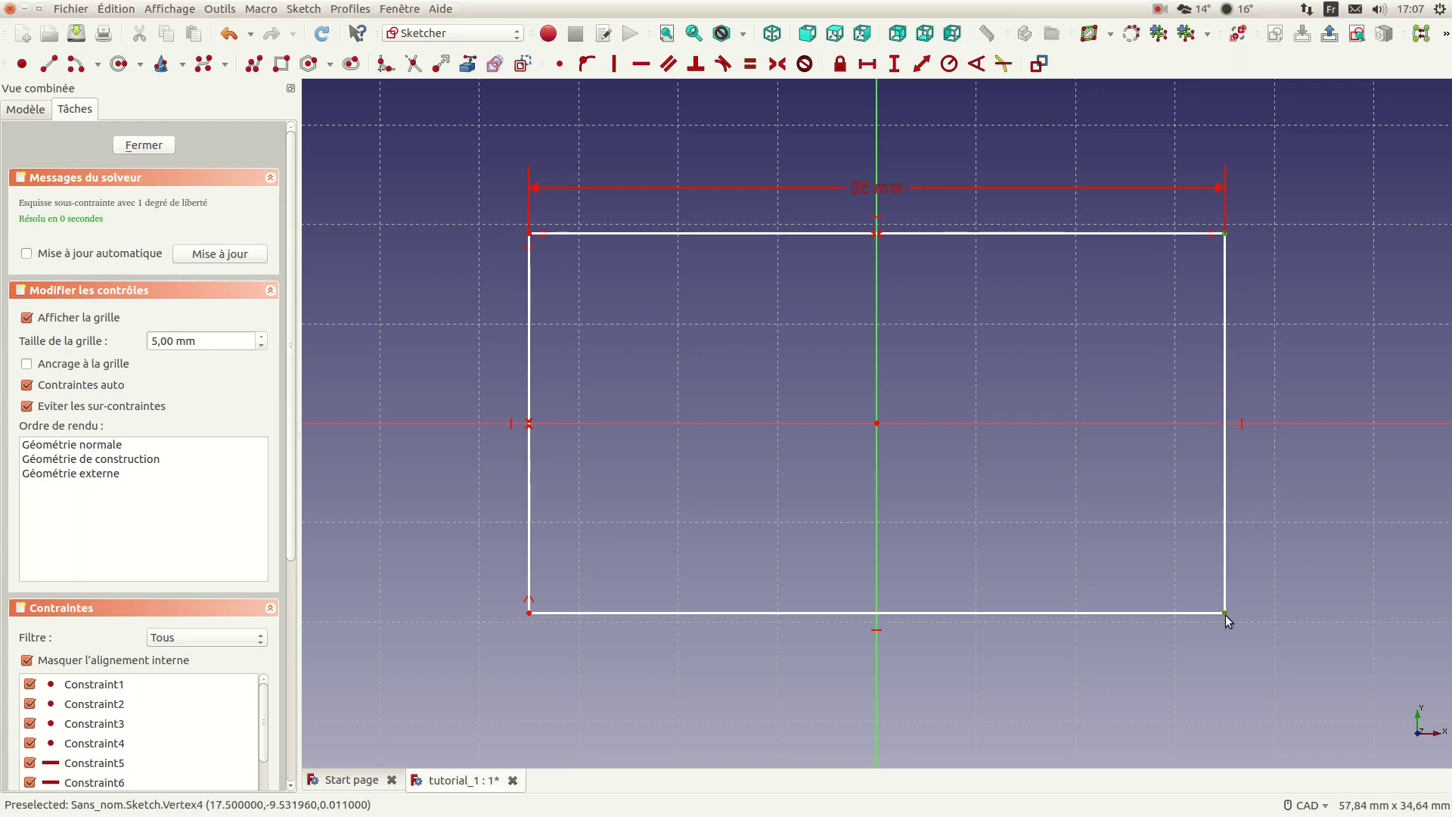
click(921, 65)
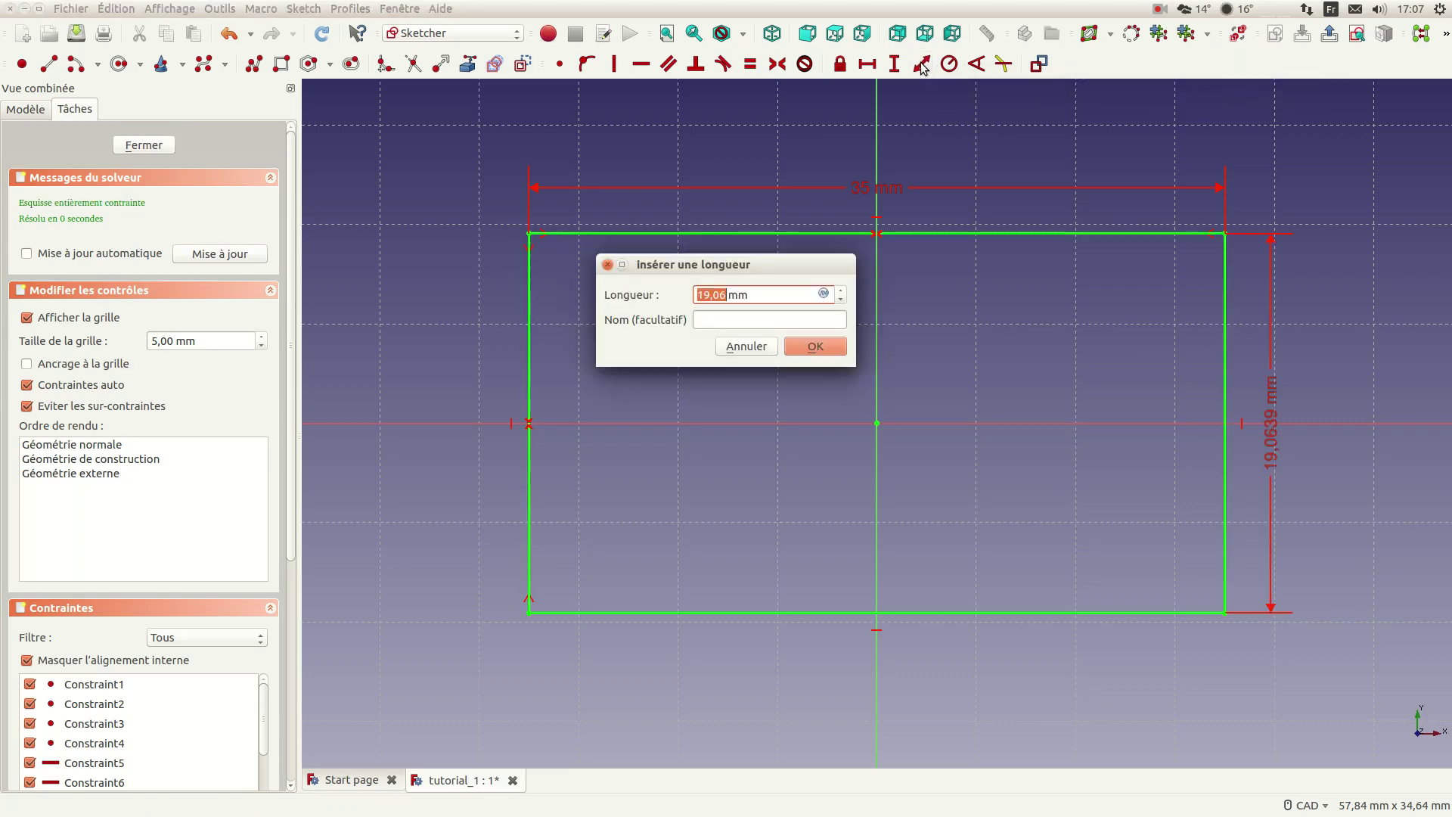
text(20)
key(Return)
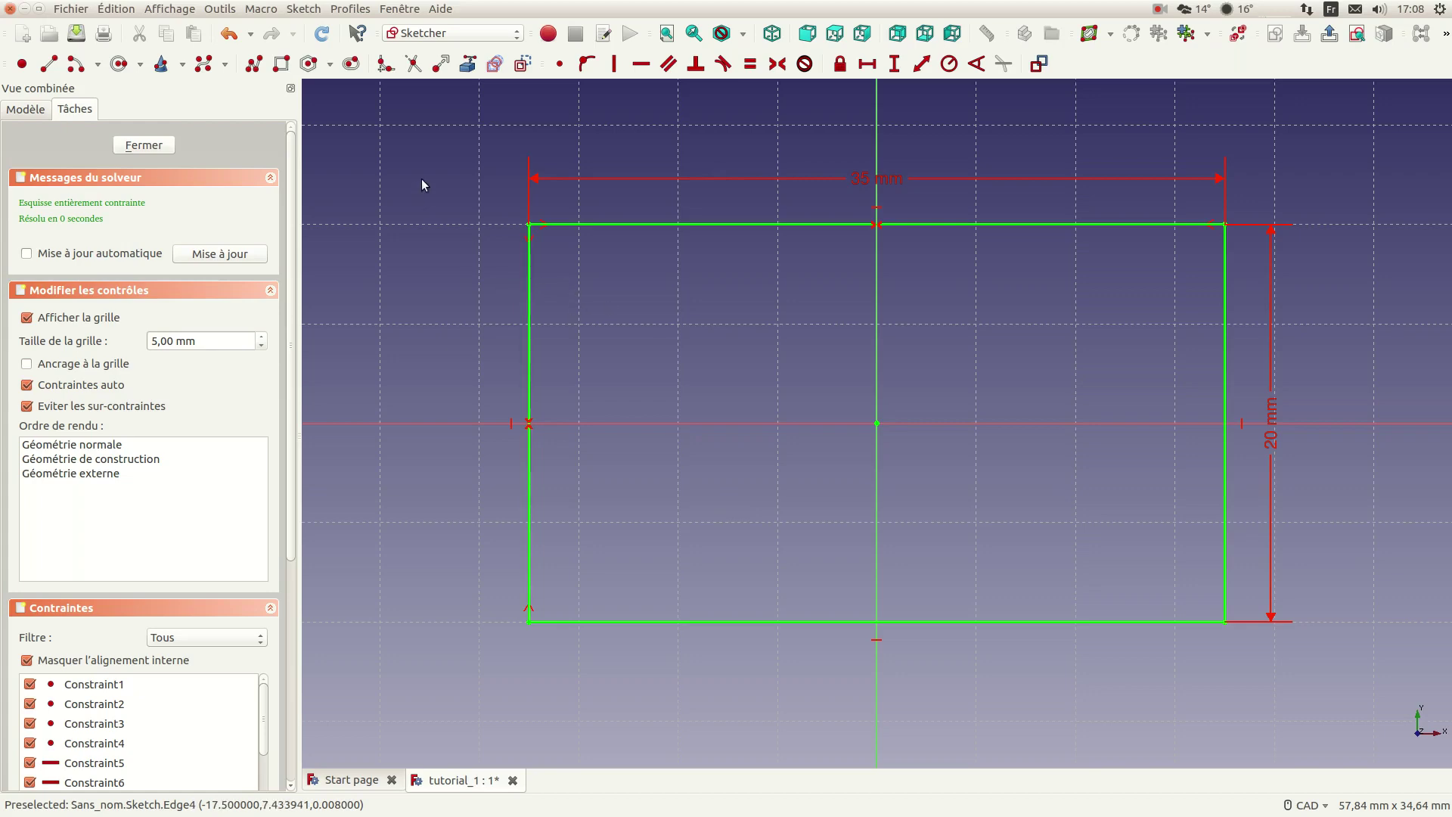
Step: Switch to construction geometry and sketch a smaller rectangle about 30 by 15 mm inside the first one
click(522, 67)
click(281, 63)
click(587, 274)
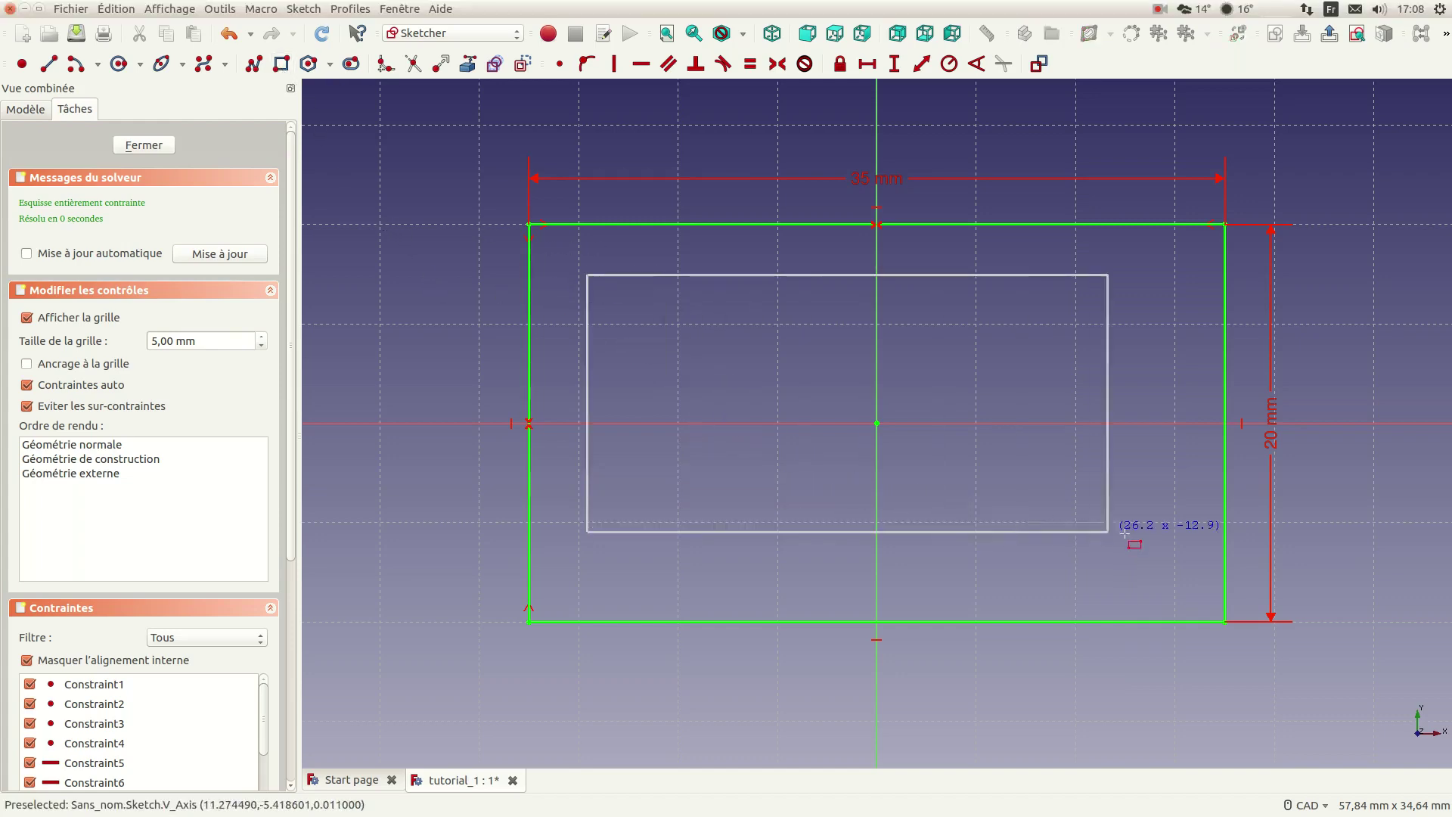
click(1184, 566)
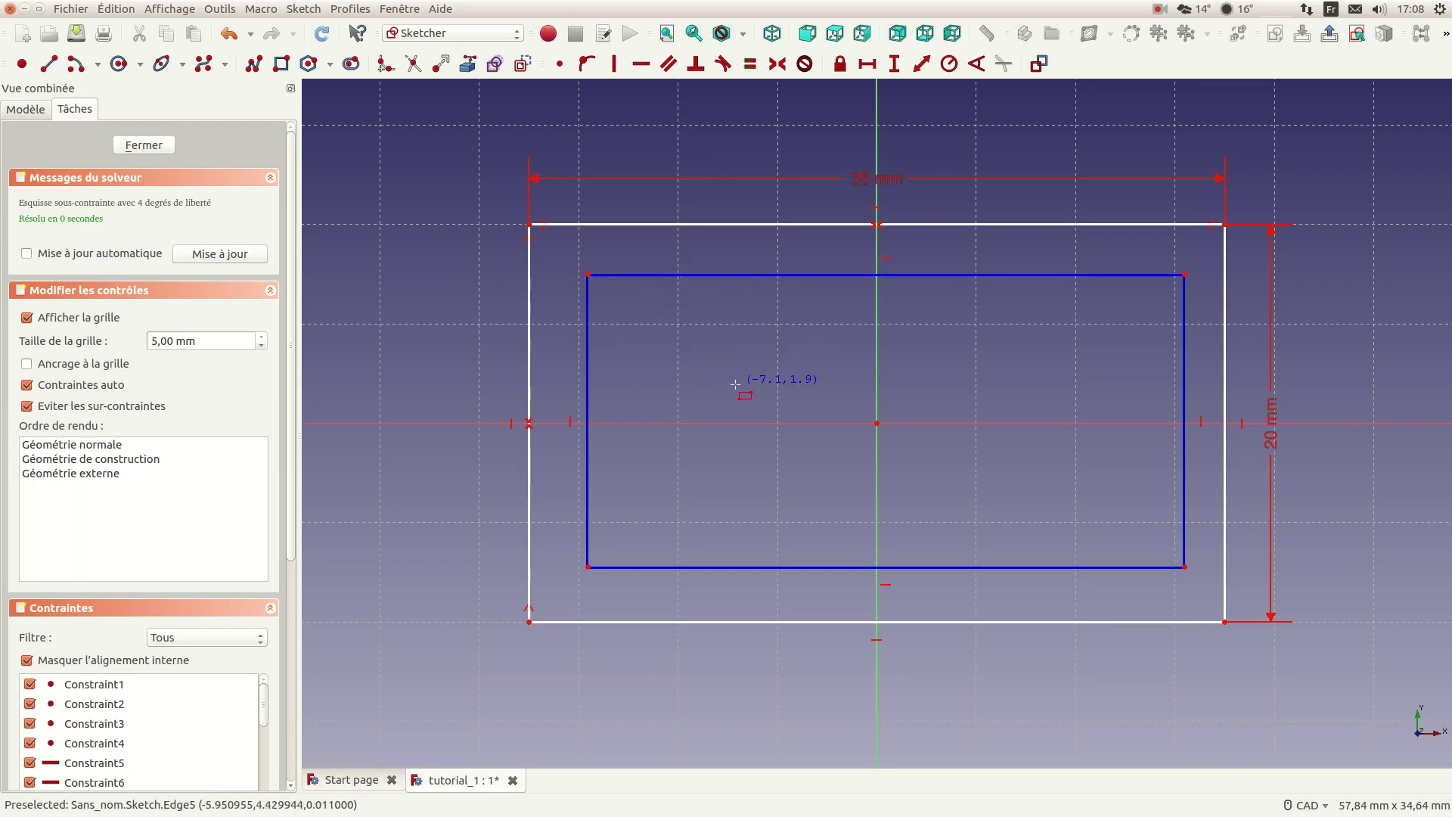
key(Escape)
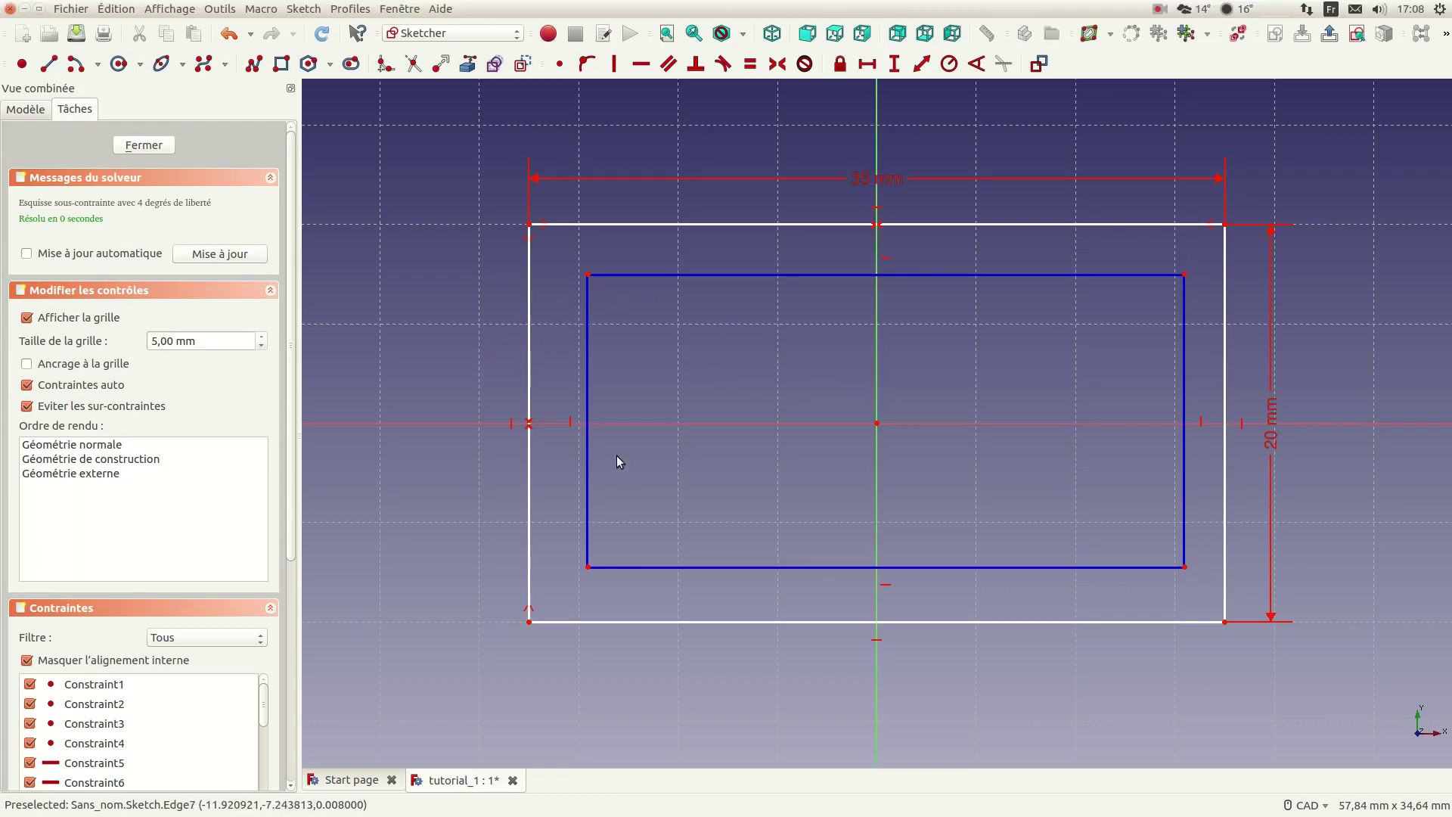
click(587, 275)
click(1185, 283)
click(877, 330)
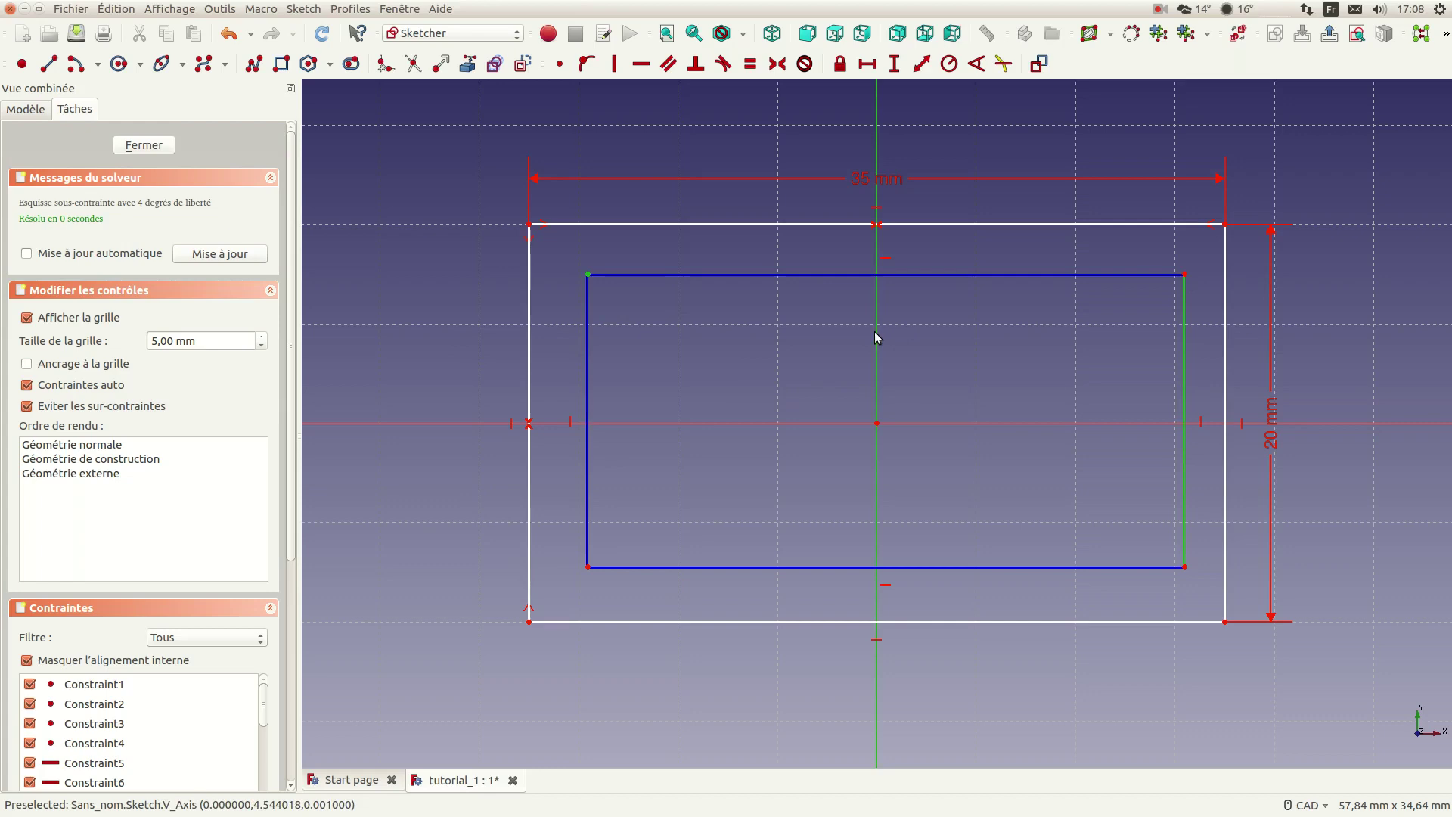
click(1161, 290)
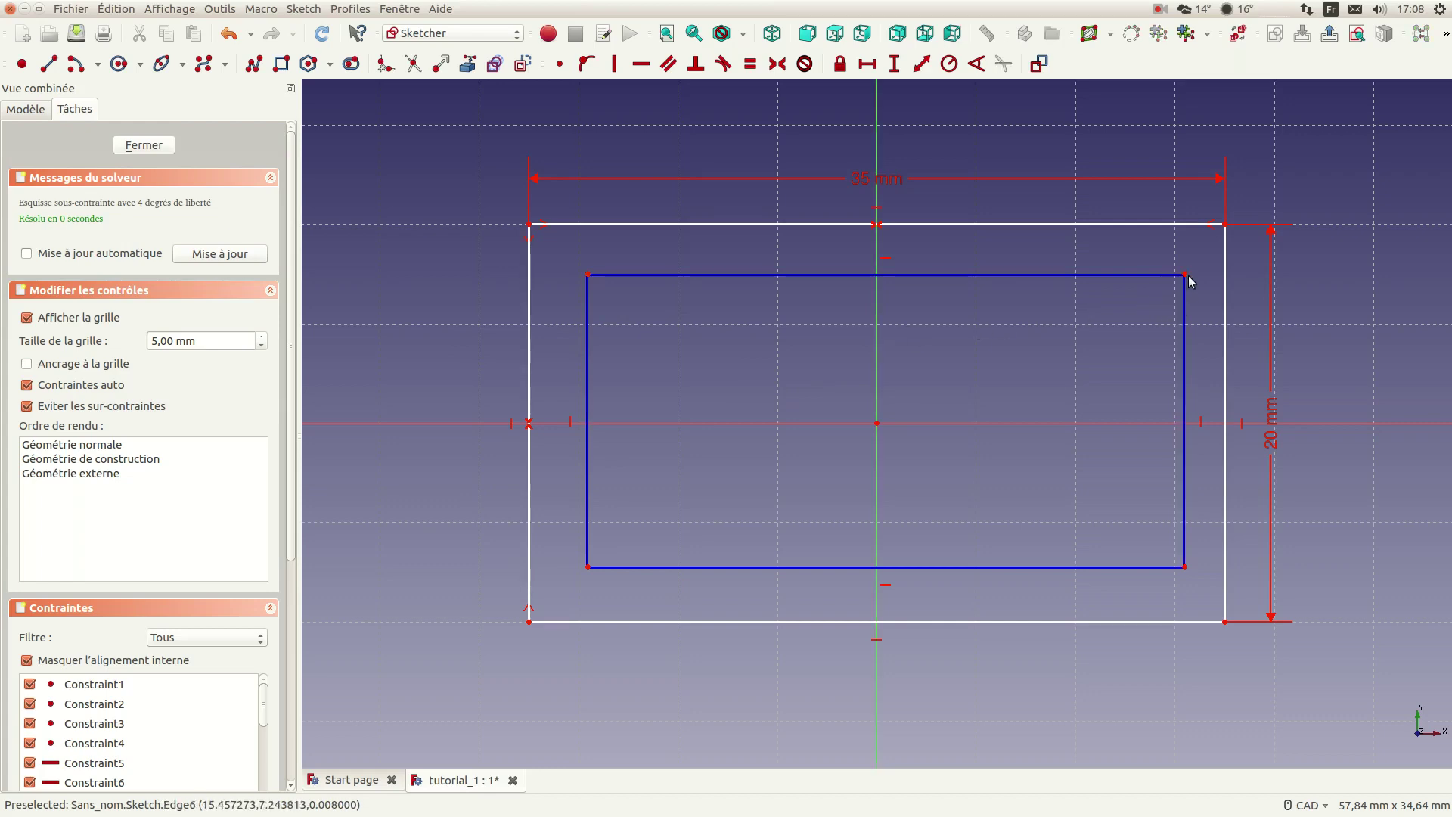
Step: Constrain the inner construction rectangle's two upper corners to be symmetric about the vertical axis
click(1185, 275)
click(588, 274)
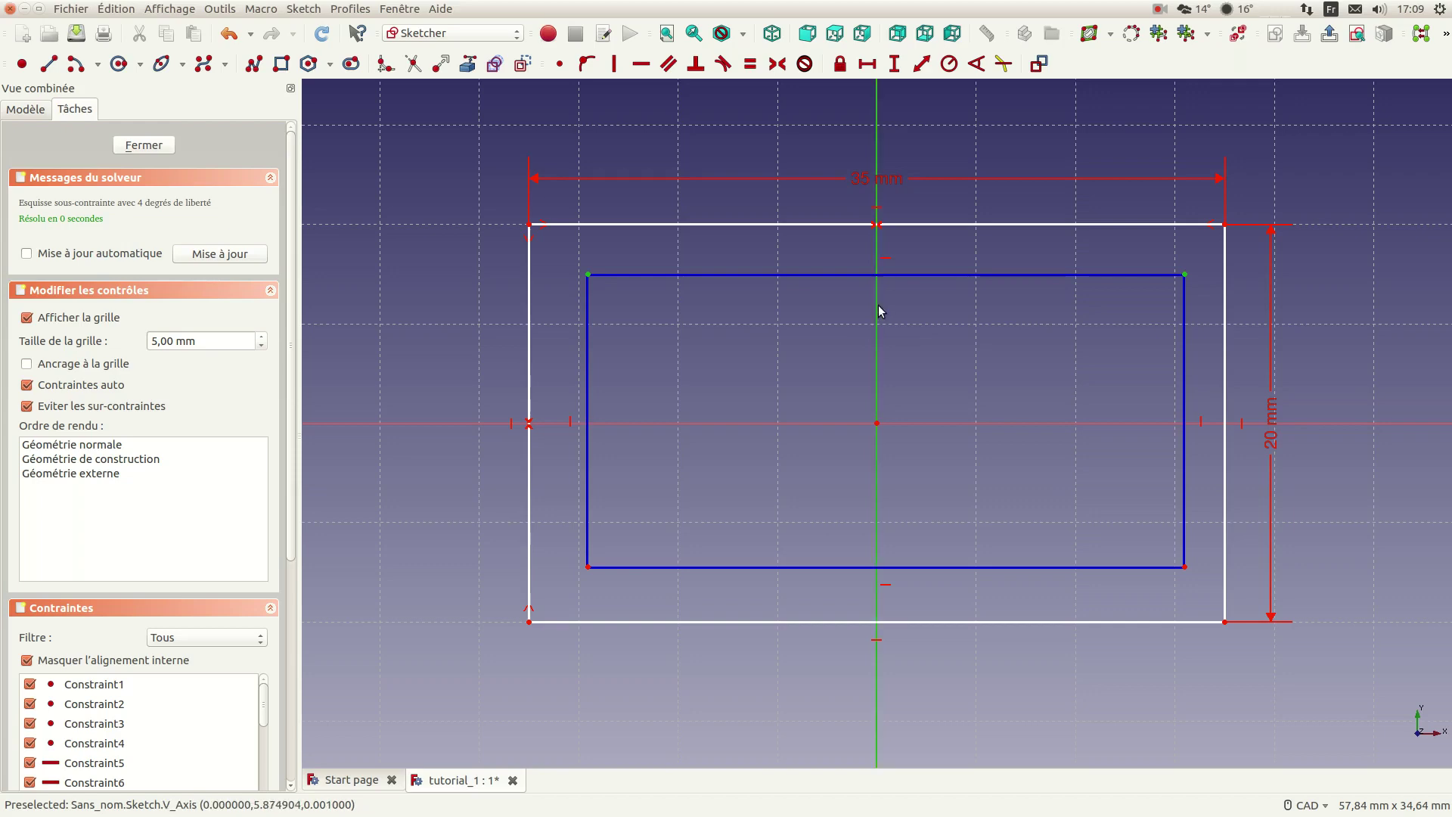
click(777, 64)
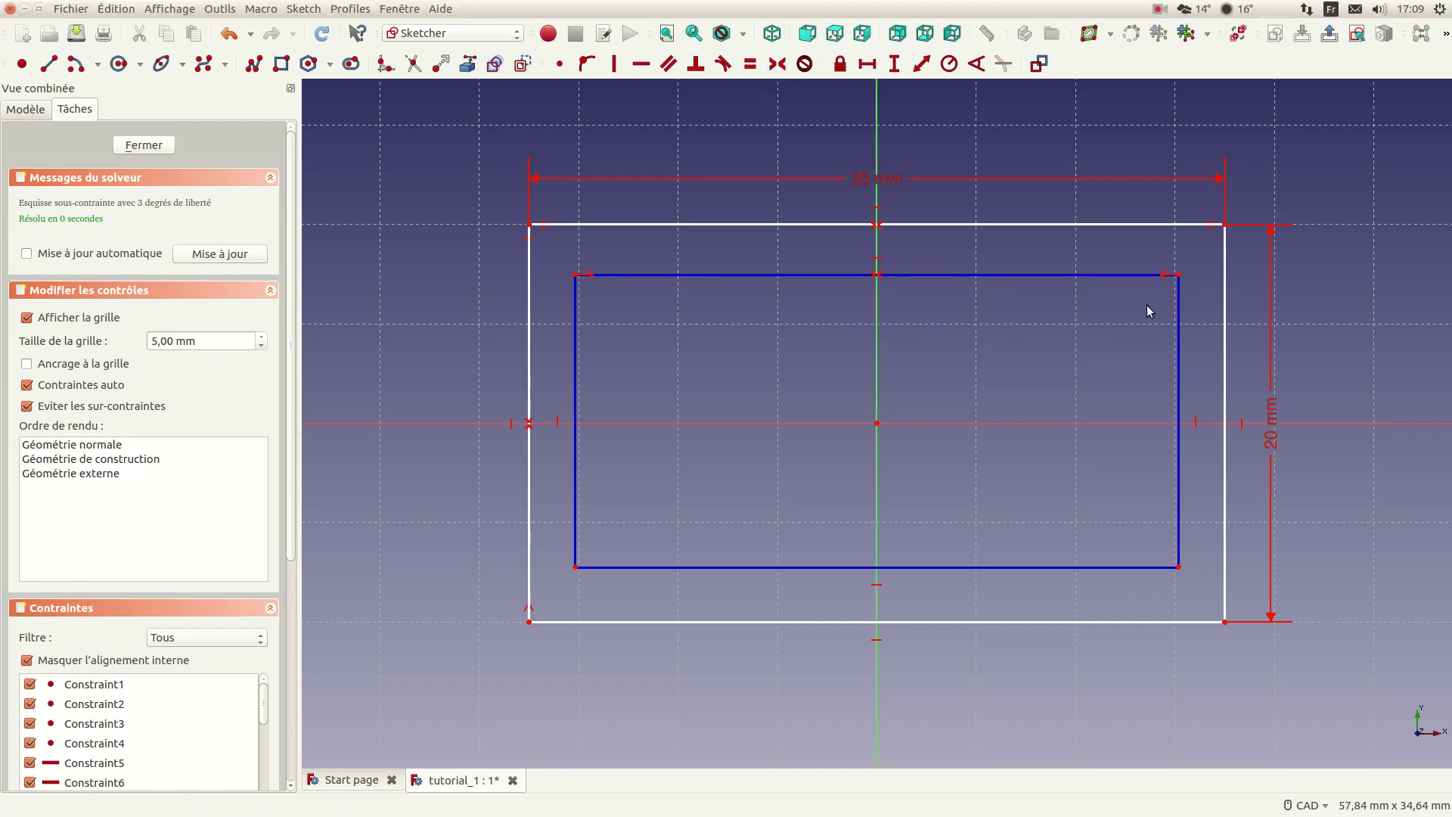
Step: Constrain the inner construction rectangle's two right corners to be symmetric about the horizontal axis
click(1178, 275)
click(1178, 566)
click(1112, 424)
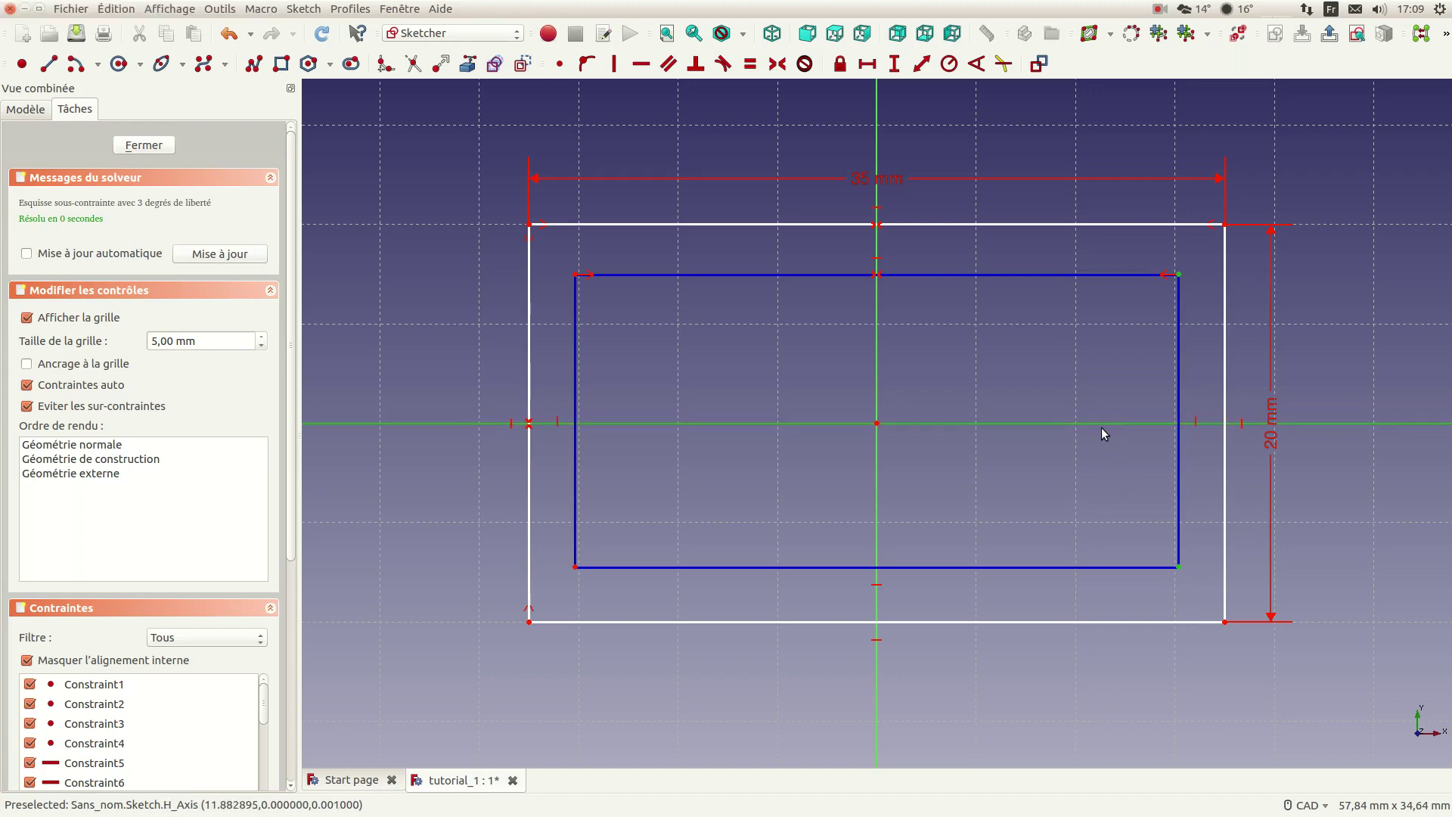
click(782, 66)
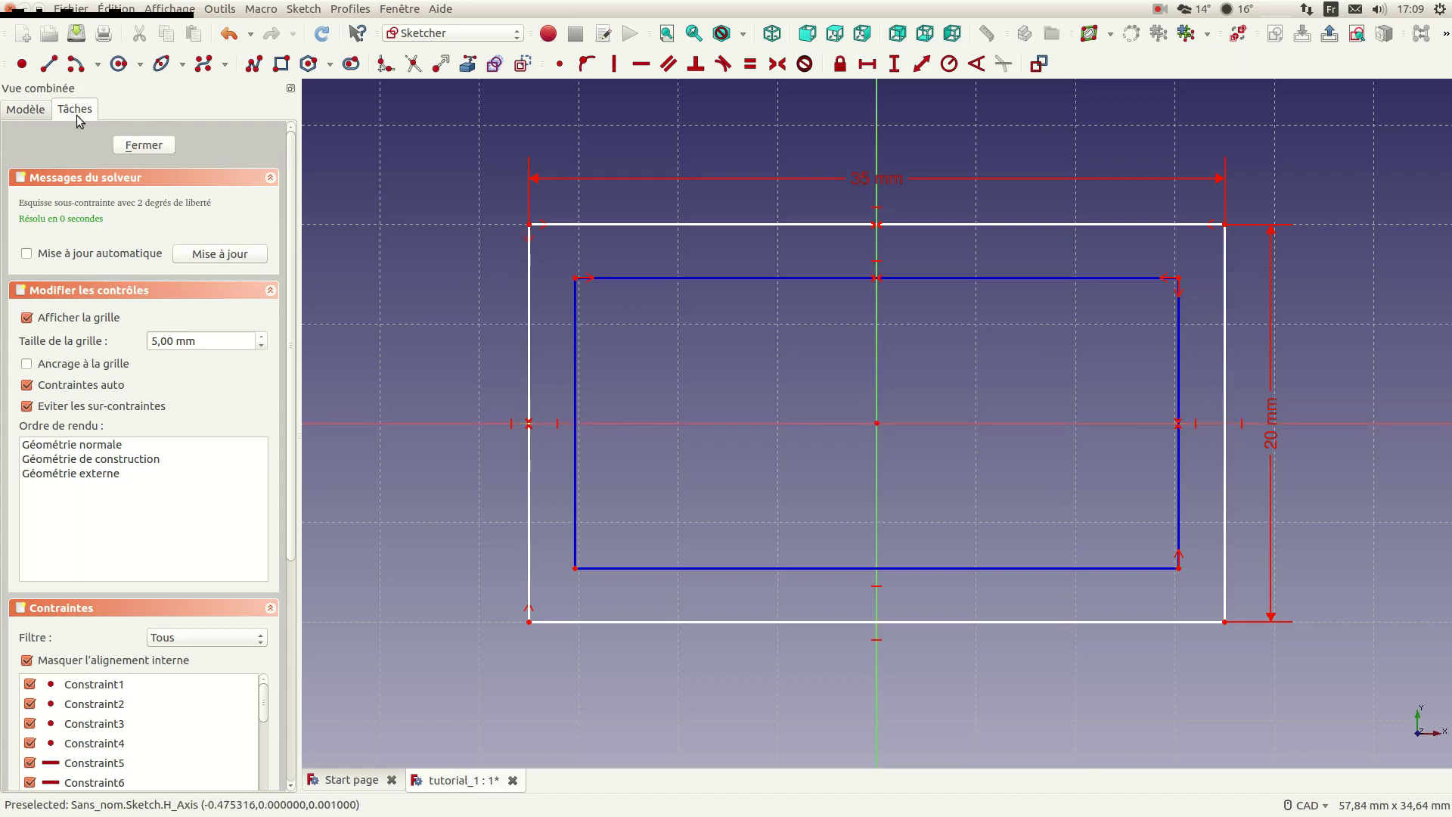
Step: Draw construction lines joining the outer and inner rectangles' upper-left corners and their lower-right corners
click(48, 64)
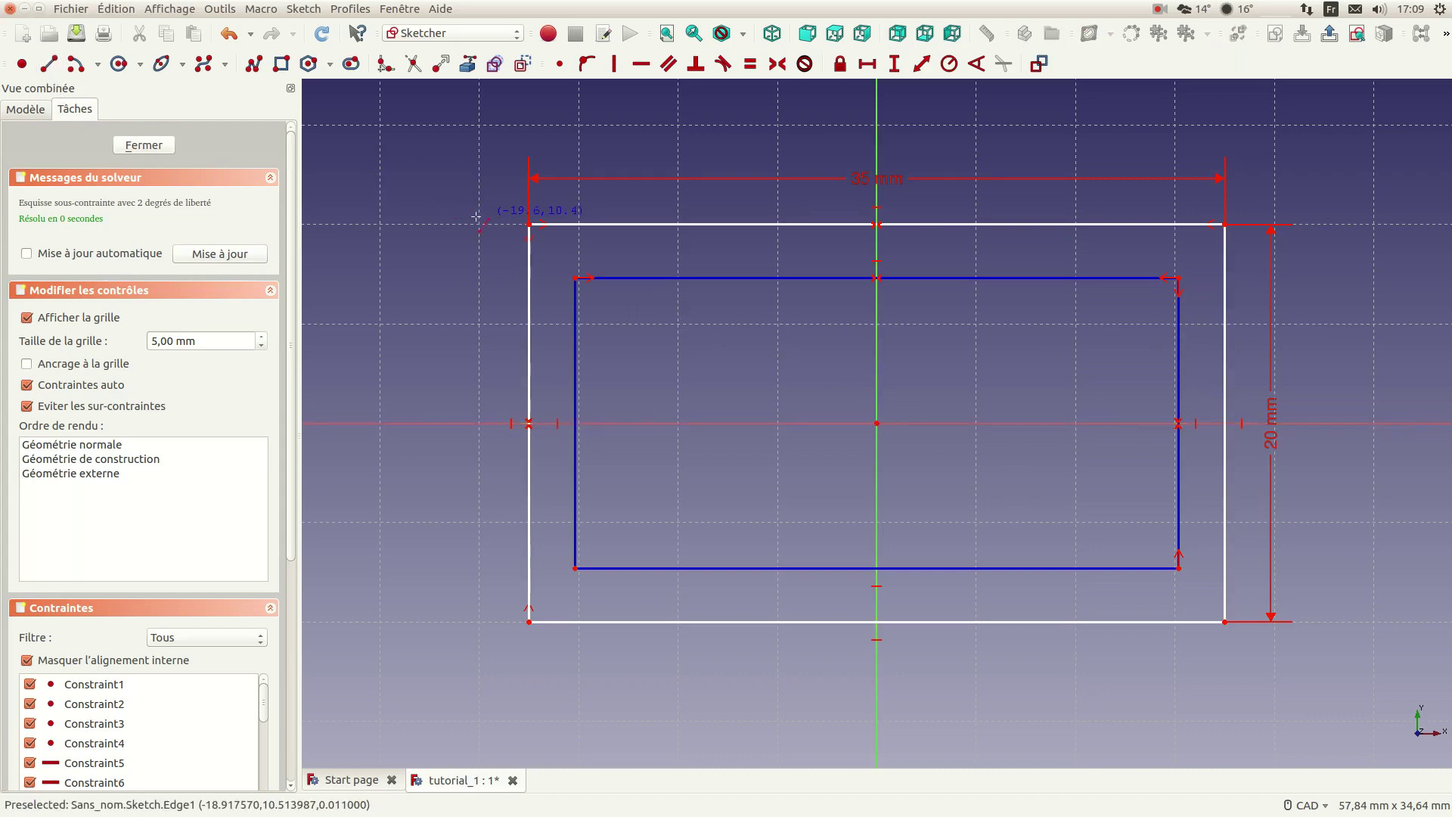
click(528, 225)
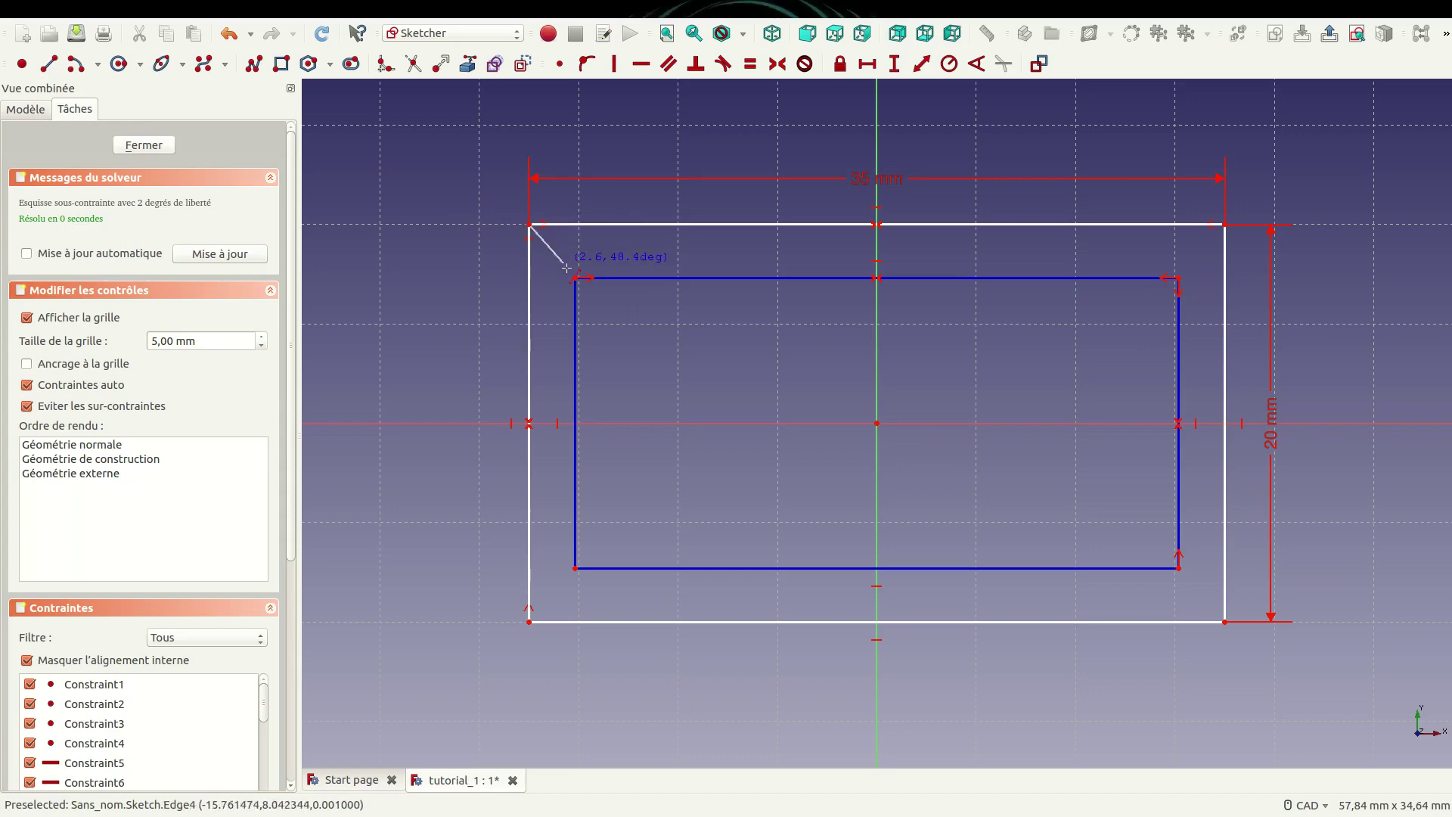
click(577, 279)
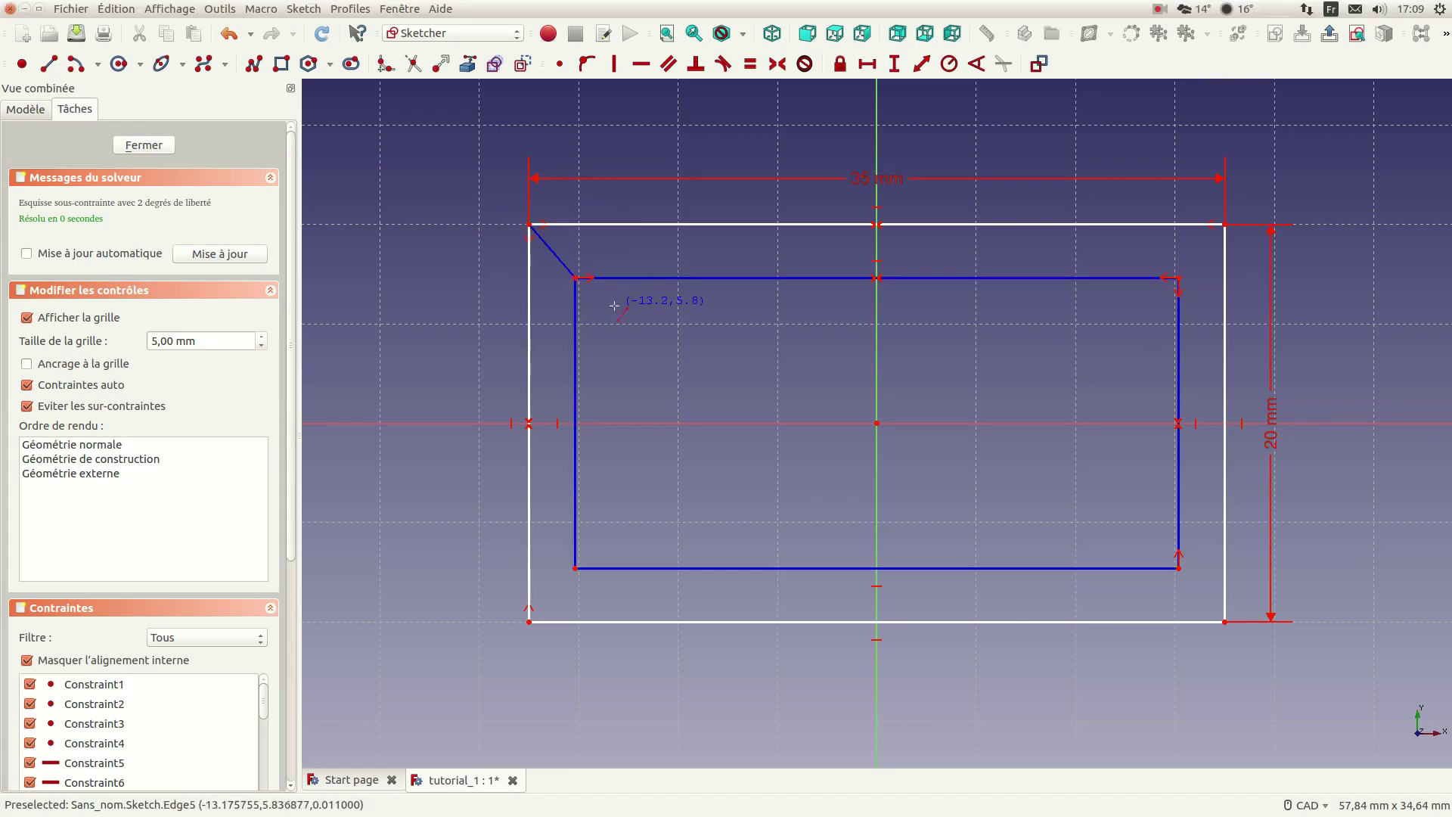
click(1178, 569)
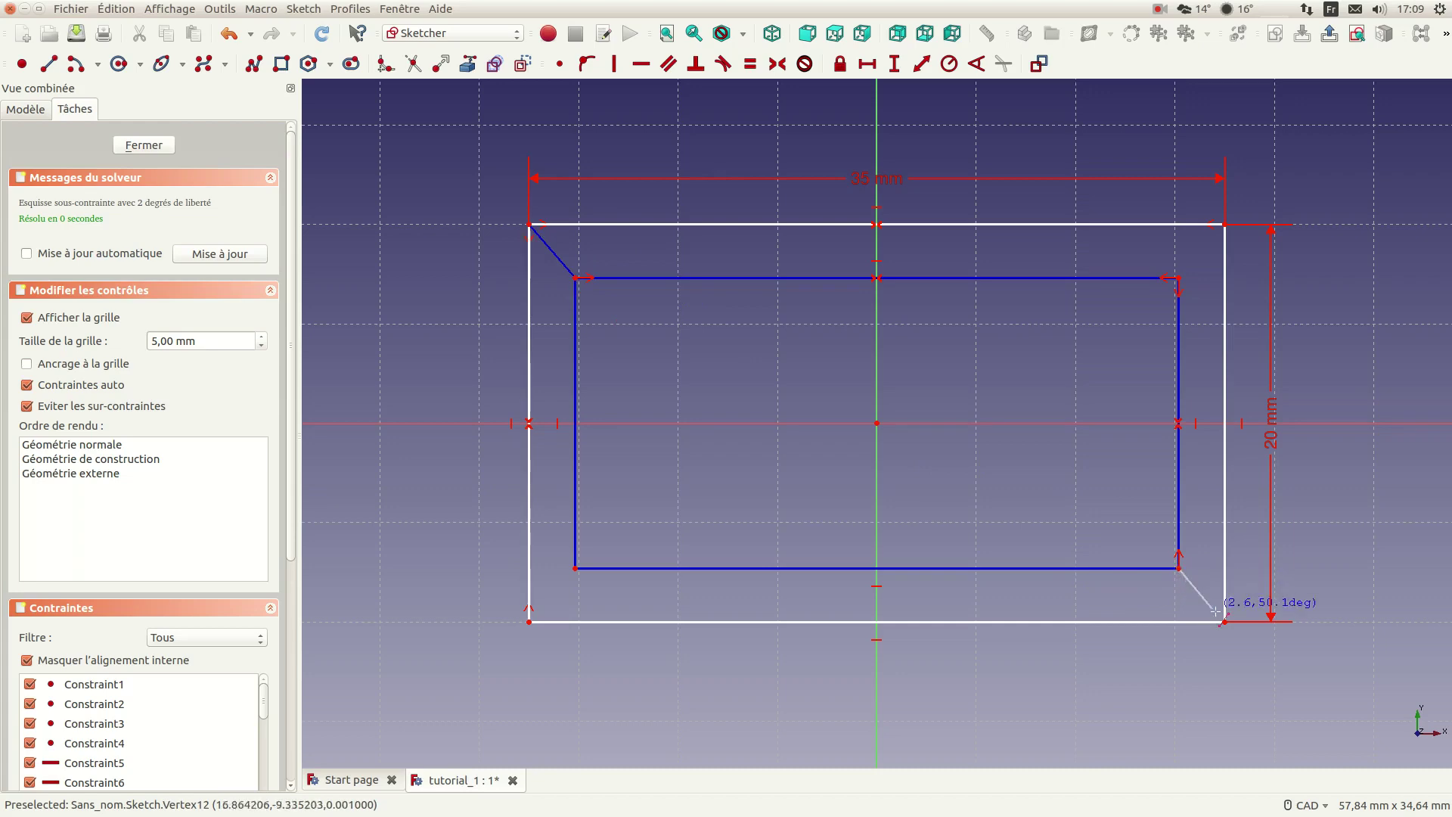
click(1226, 622)
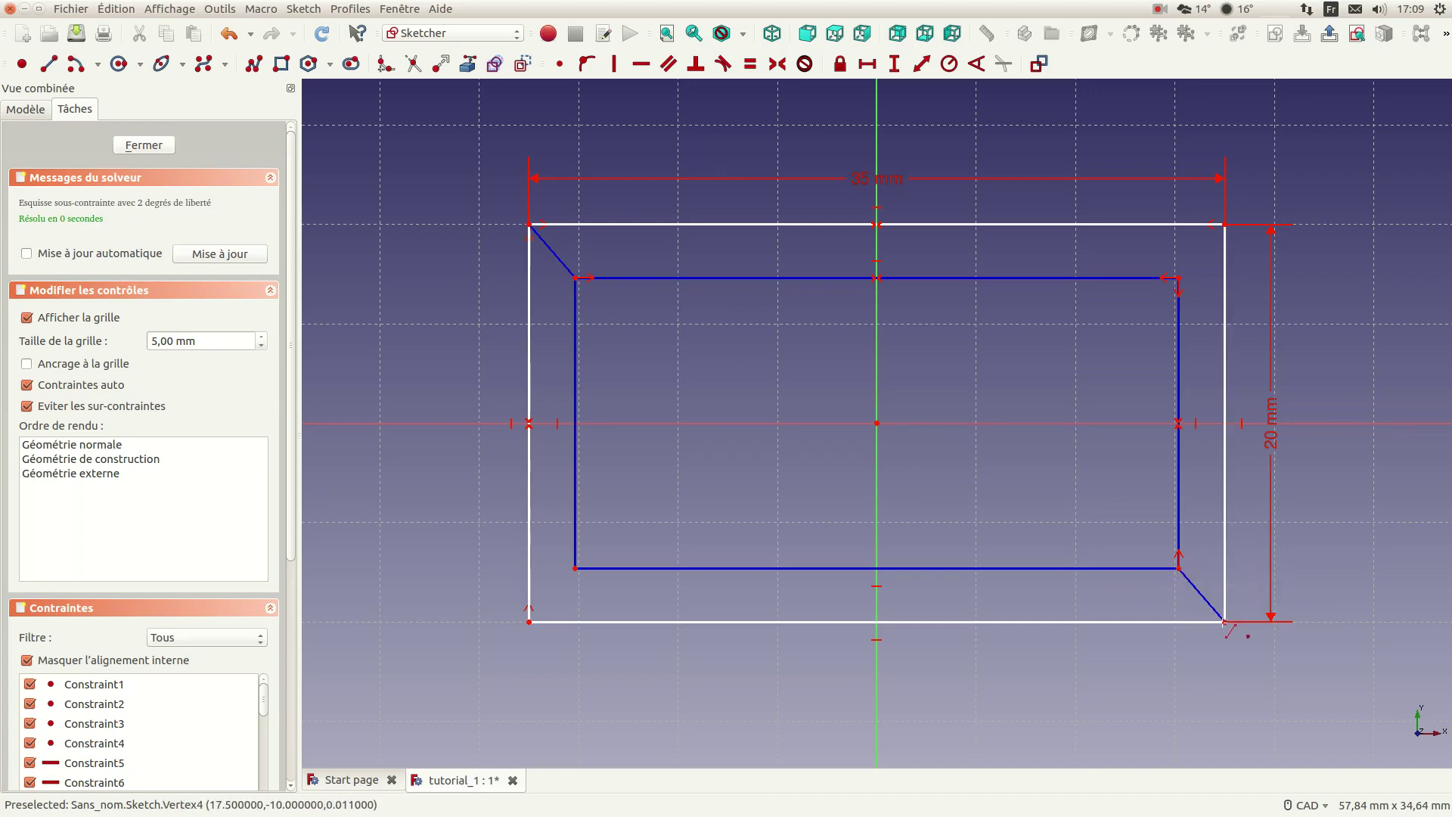
Step: Apply an equal-length constraint to the two diagonal construction lines joining the outer and inner rectangles
right_click(1170, 601)
click(1202, 595)
click(562, 264)
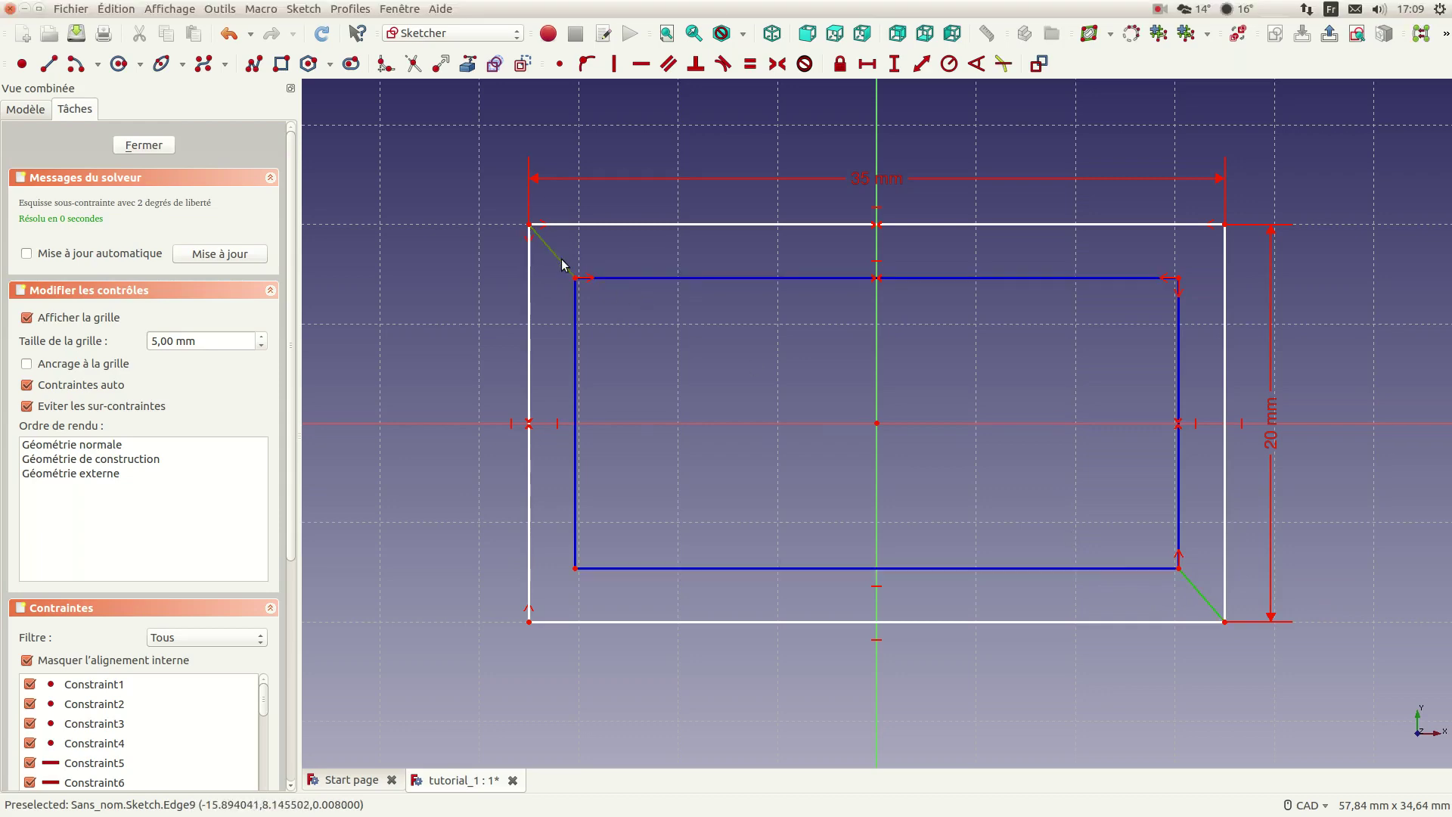
click(751, 65)
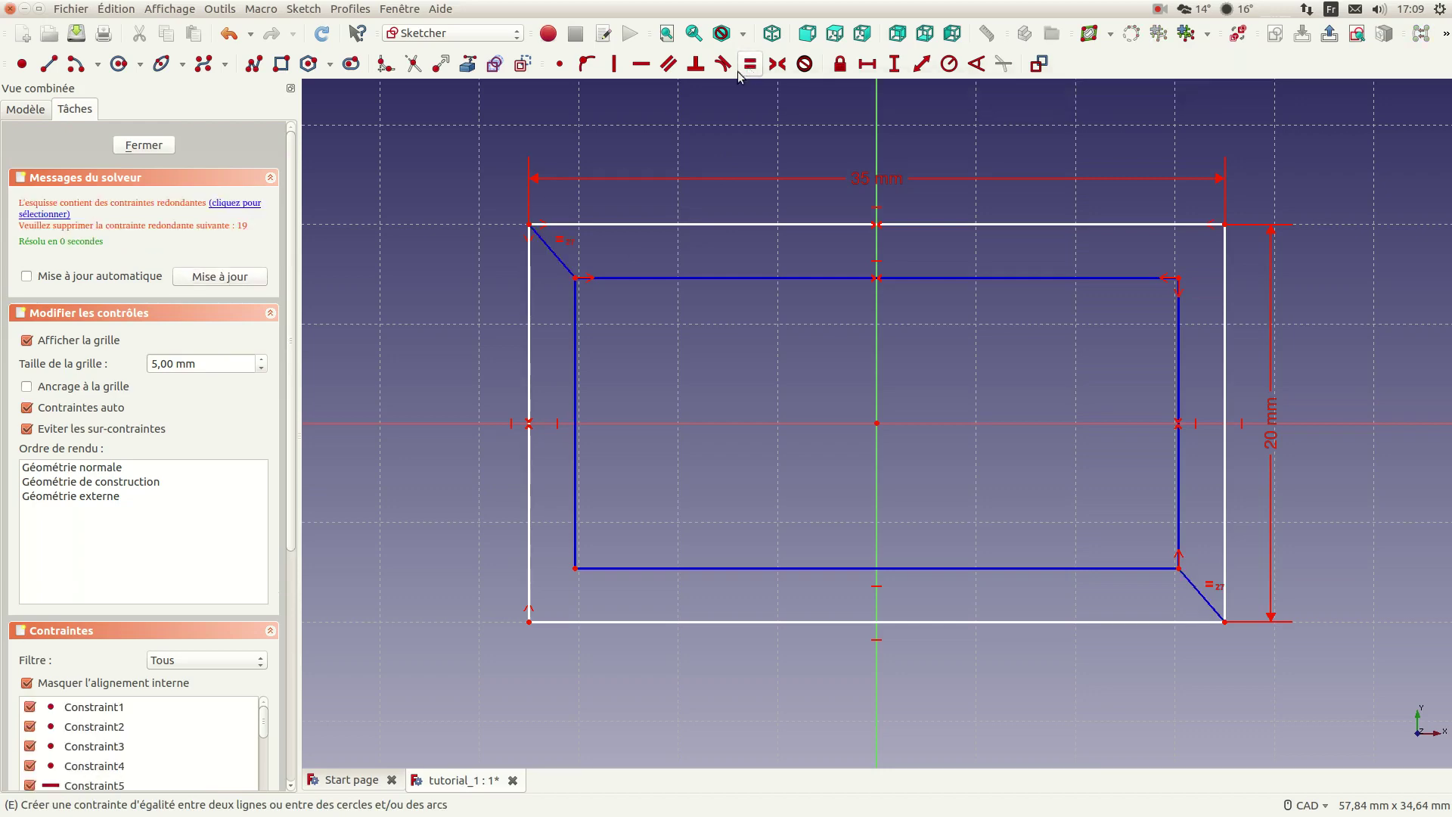
Step: Delete redundant Constraint19, the vertical constraint on the inner construction rectangle's side
click(249, 207)
click(817, 500)
scroll(755, 472, down, 4)
scroll(755, 472, up, 4)
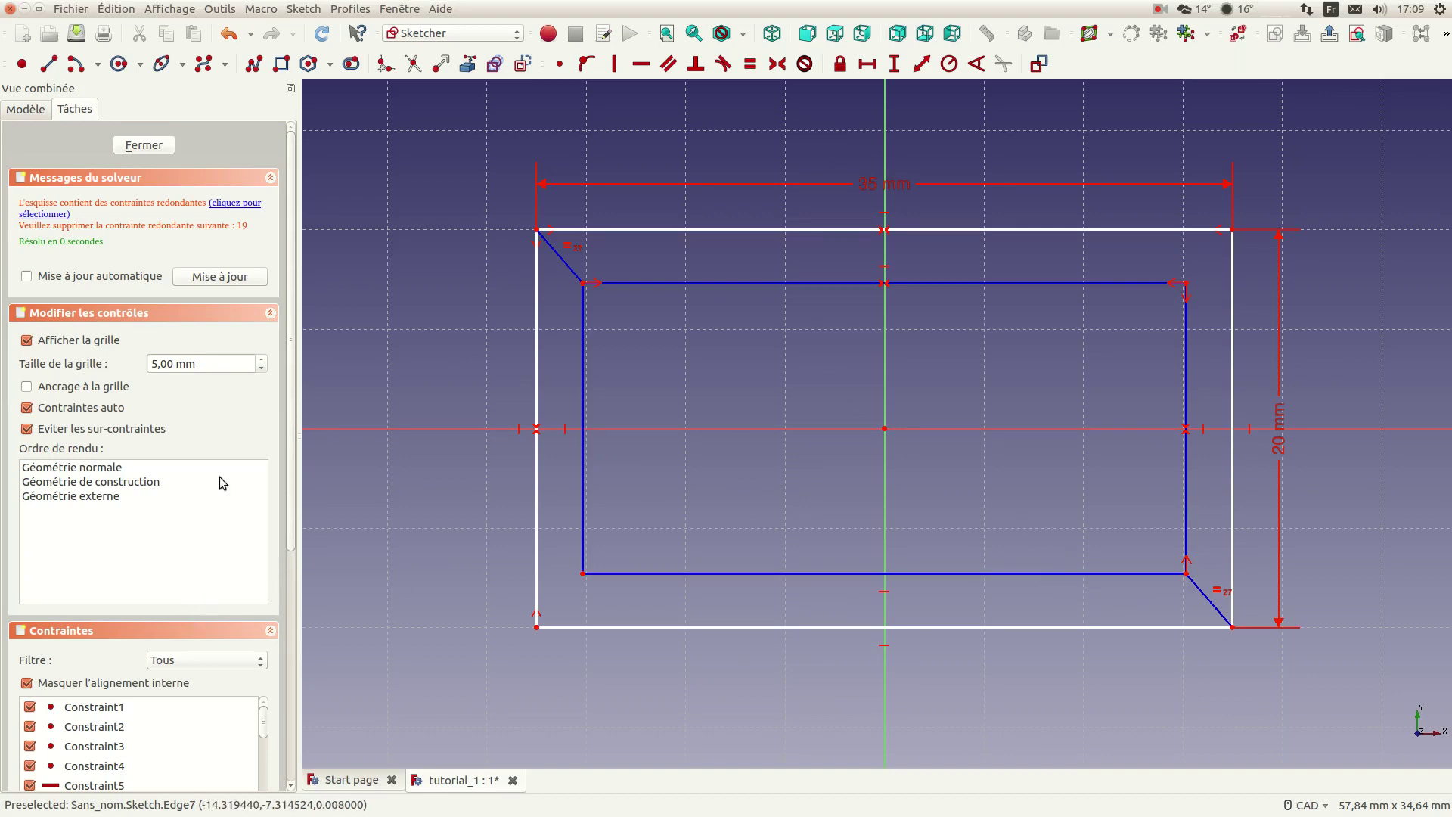
click(239, 206)
click(223, 276)
drag(289, 541, 293, 708)
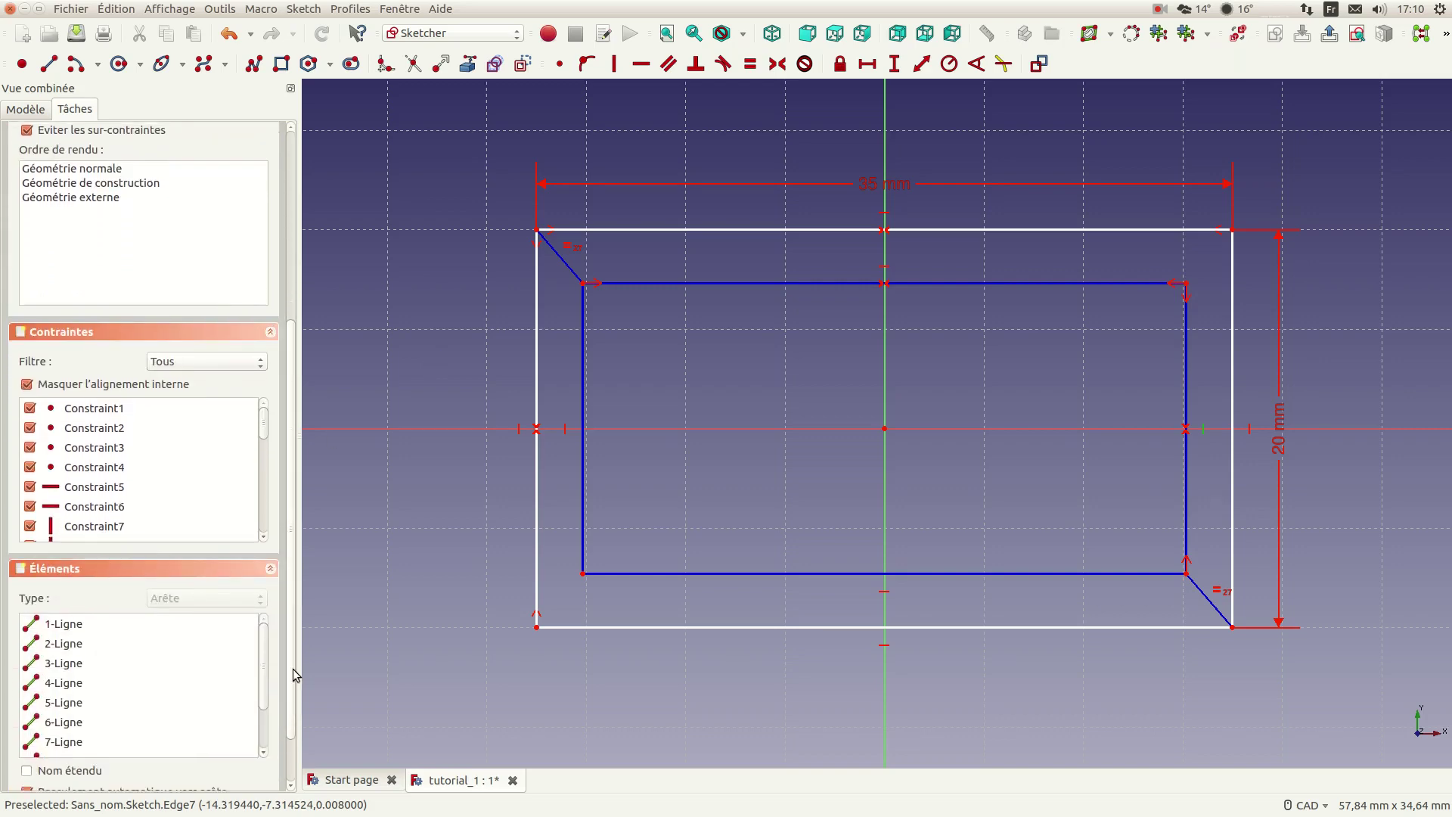
click(256, 427)
drag(264, 423, 265, 493)
click(110, 492)
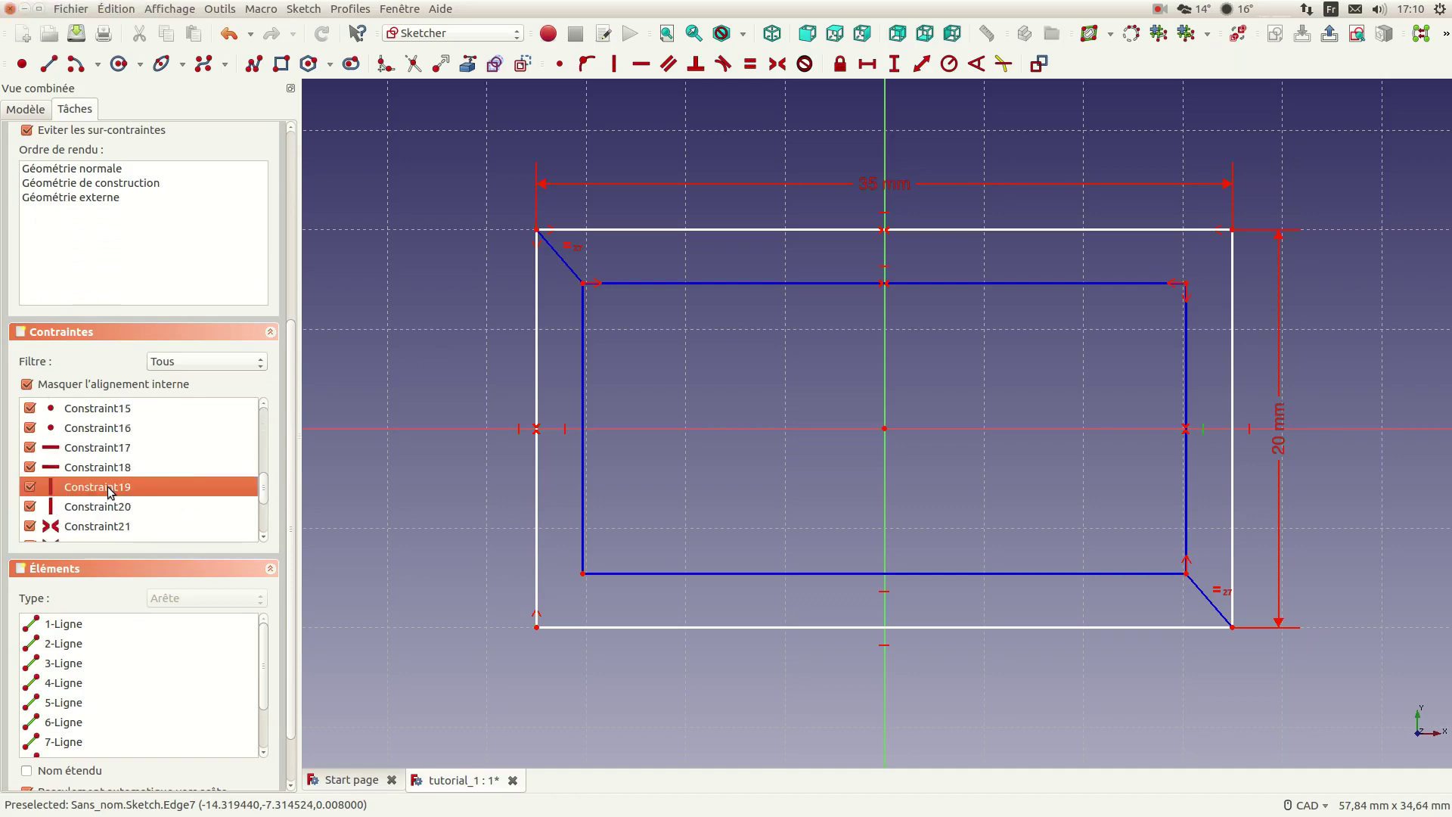
key(Delete)
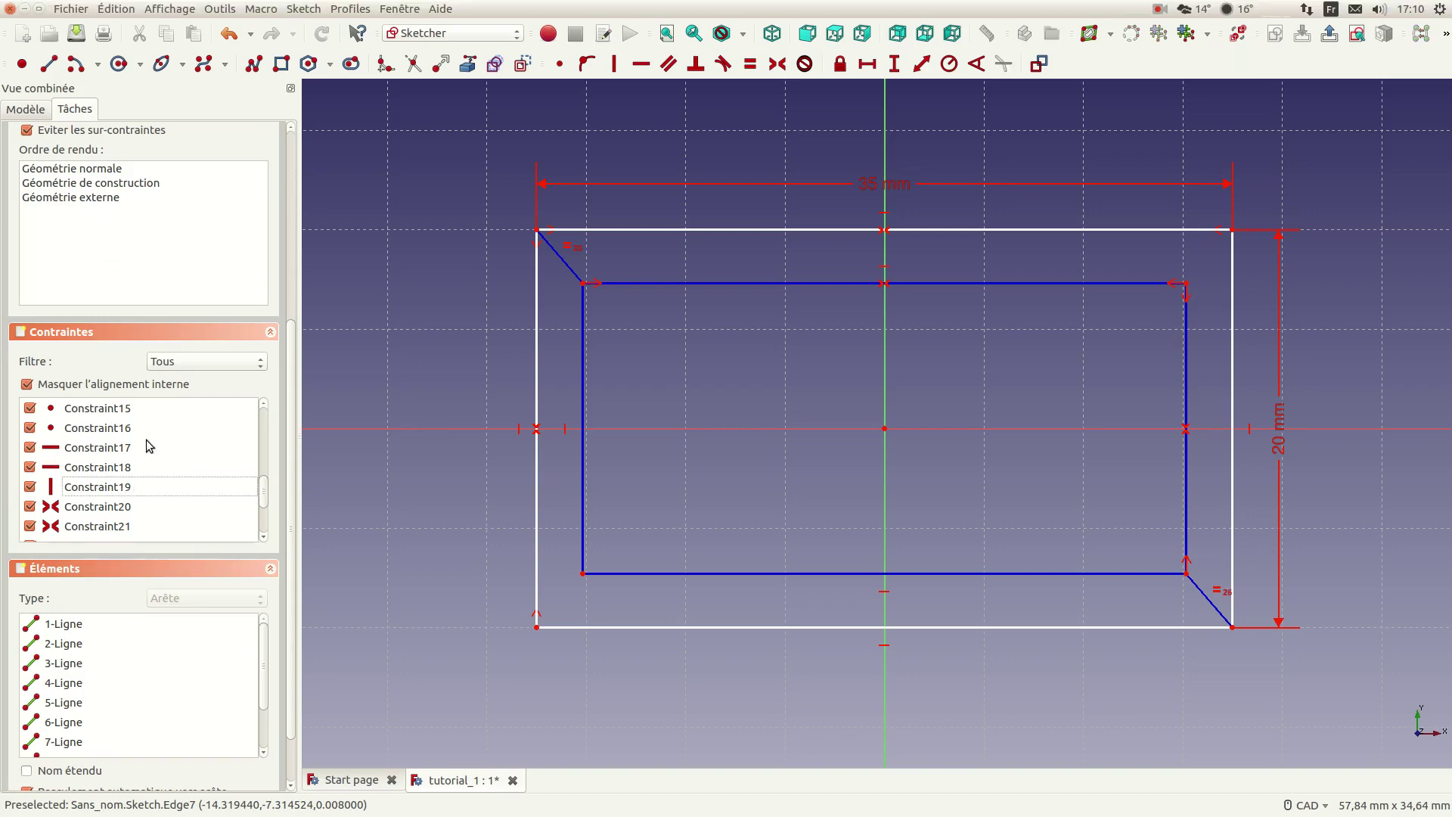
Step: Delete redundant Constraint17, the horizontal constraint on the inner rectangle's upper edge
drag(293, 382, 295, 174)
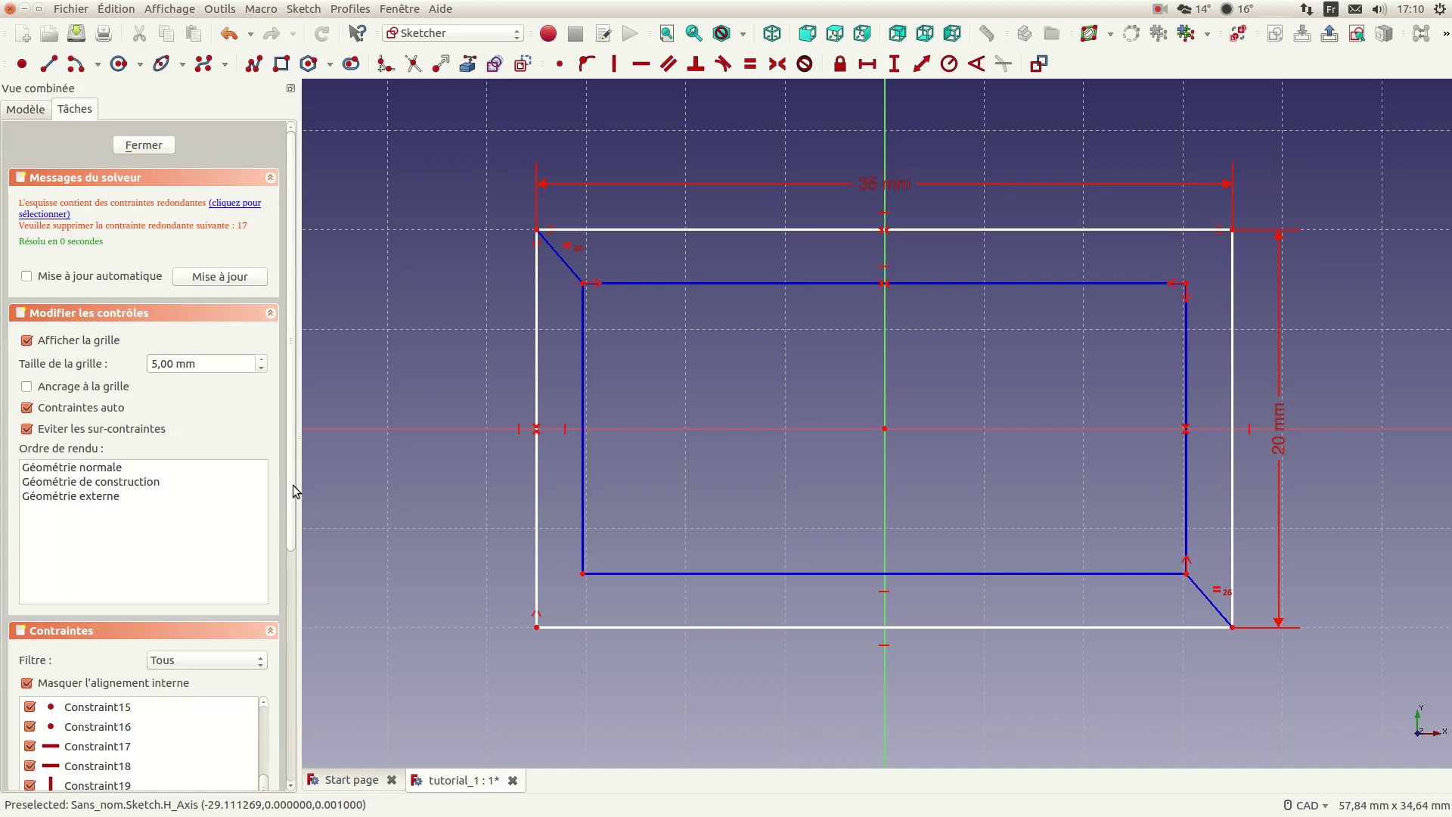
drag(293, 492, 307, 637)
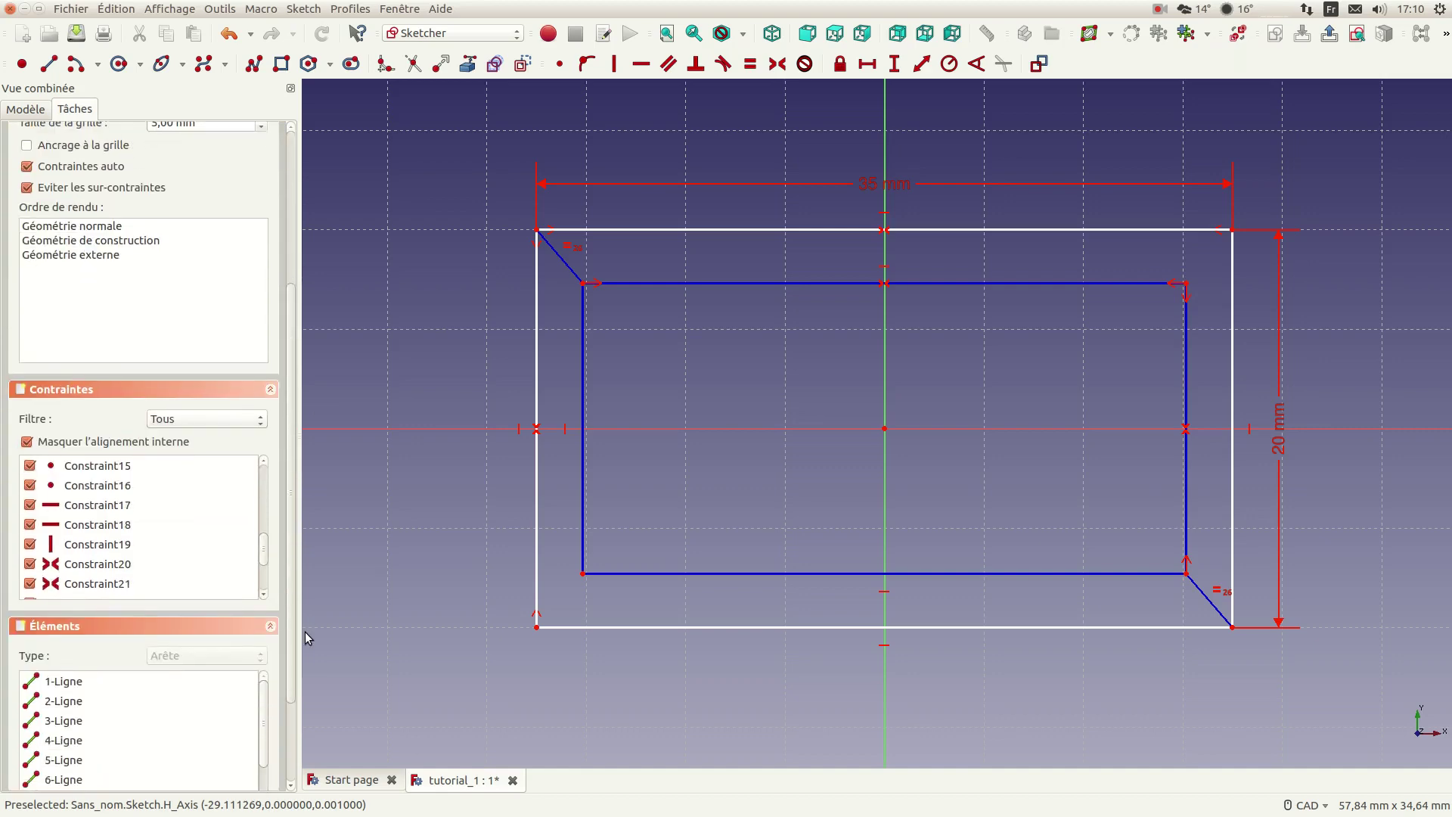
click(110, 512)
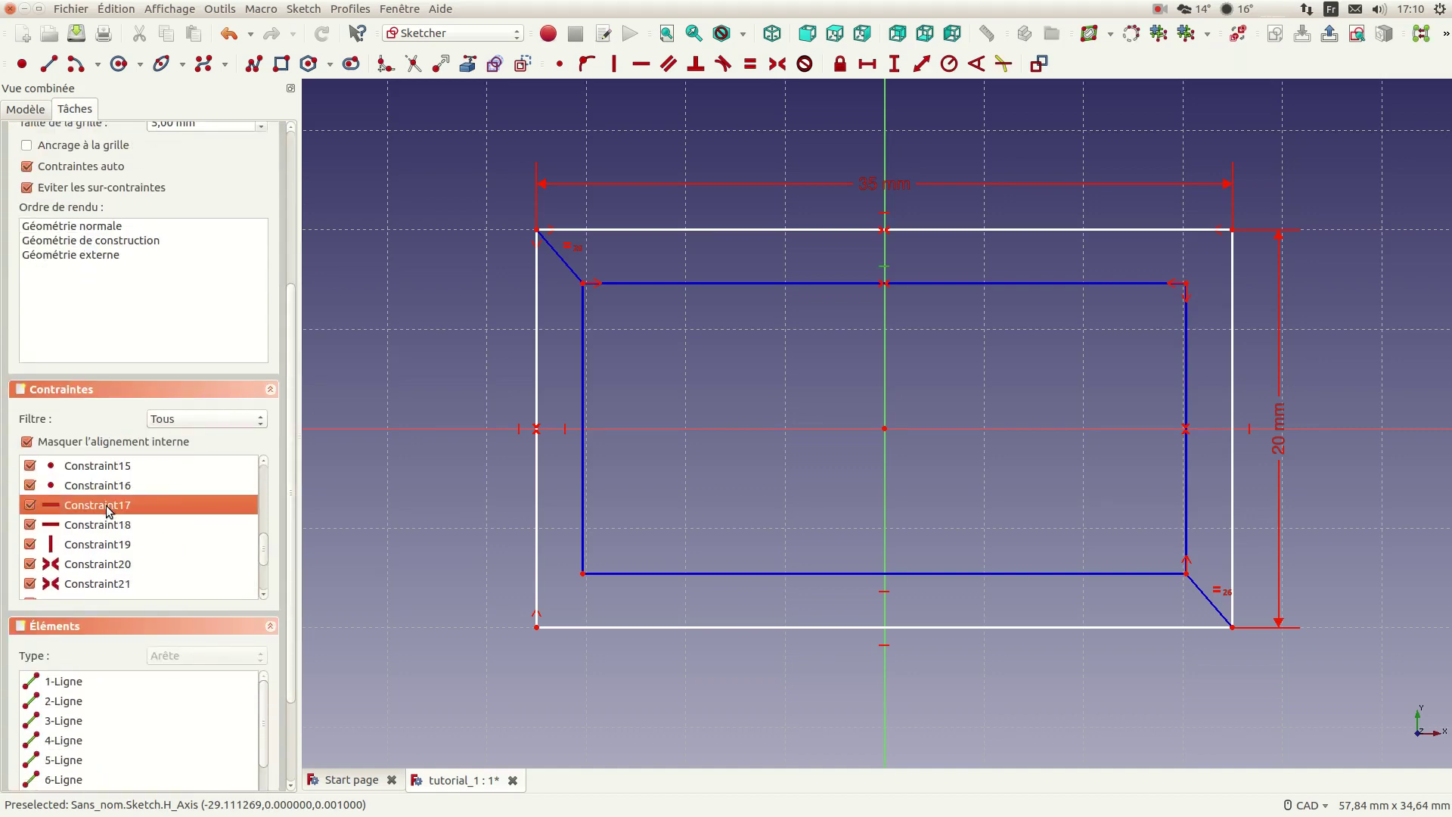
scroll(111, 513, down, 1)
drag(290, 369, 296, 204)
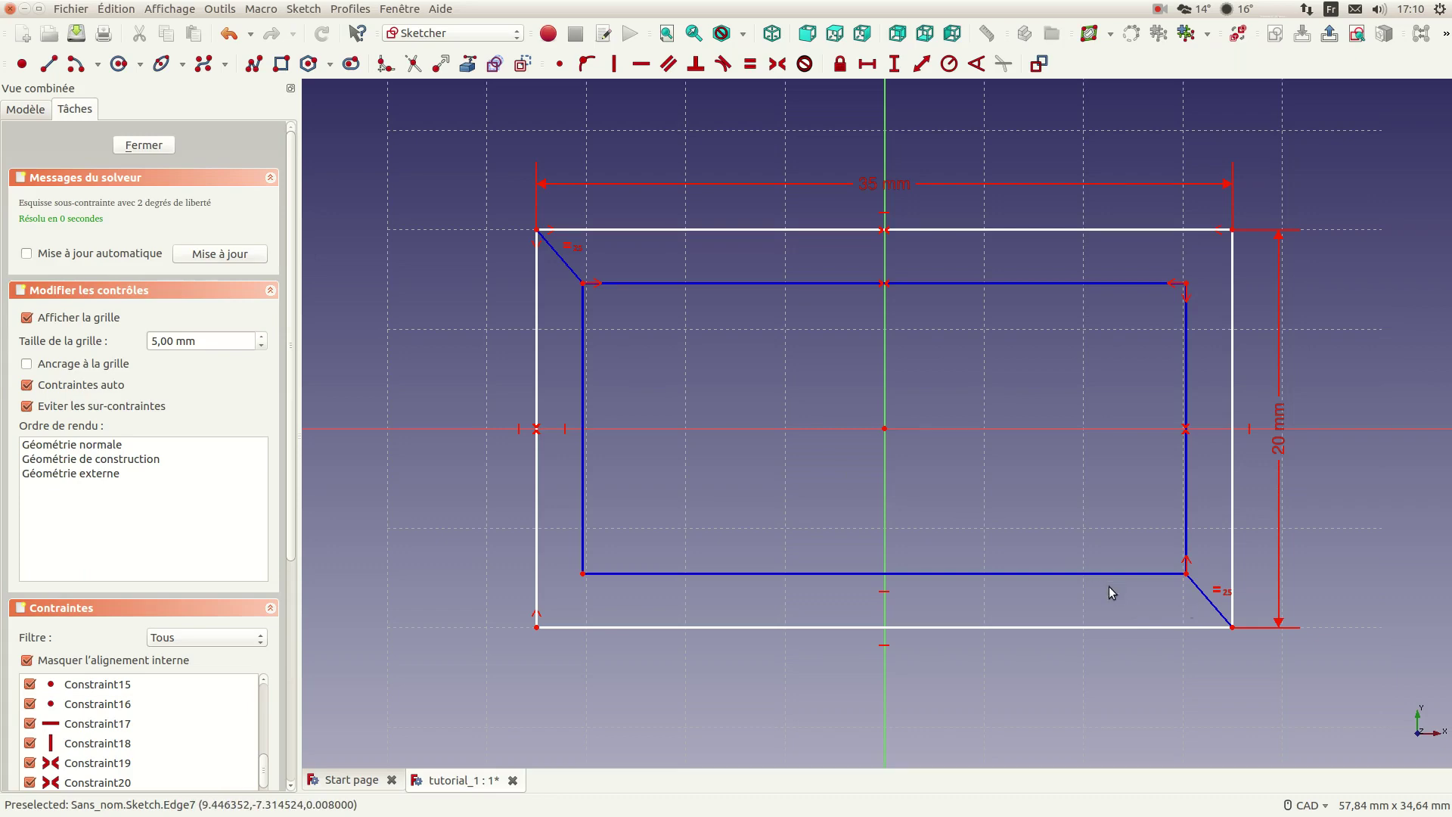
Step: Constrain the angle between the lower-right diagonal construction line and the outer rectangle's lower edge to 45°
click(1201, 591)
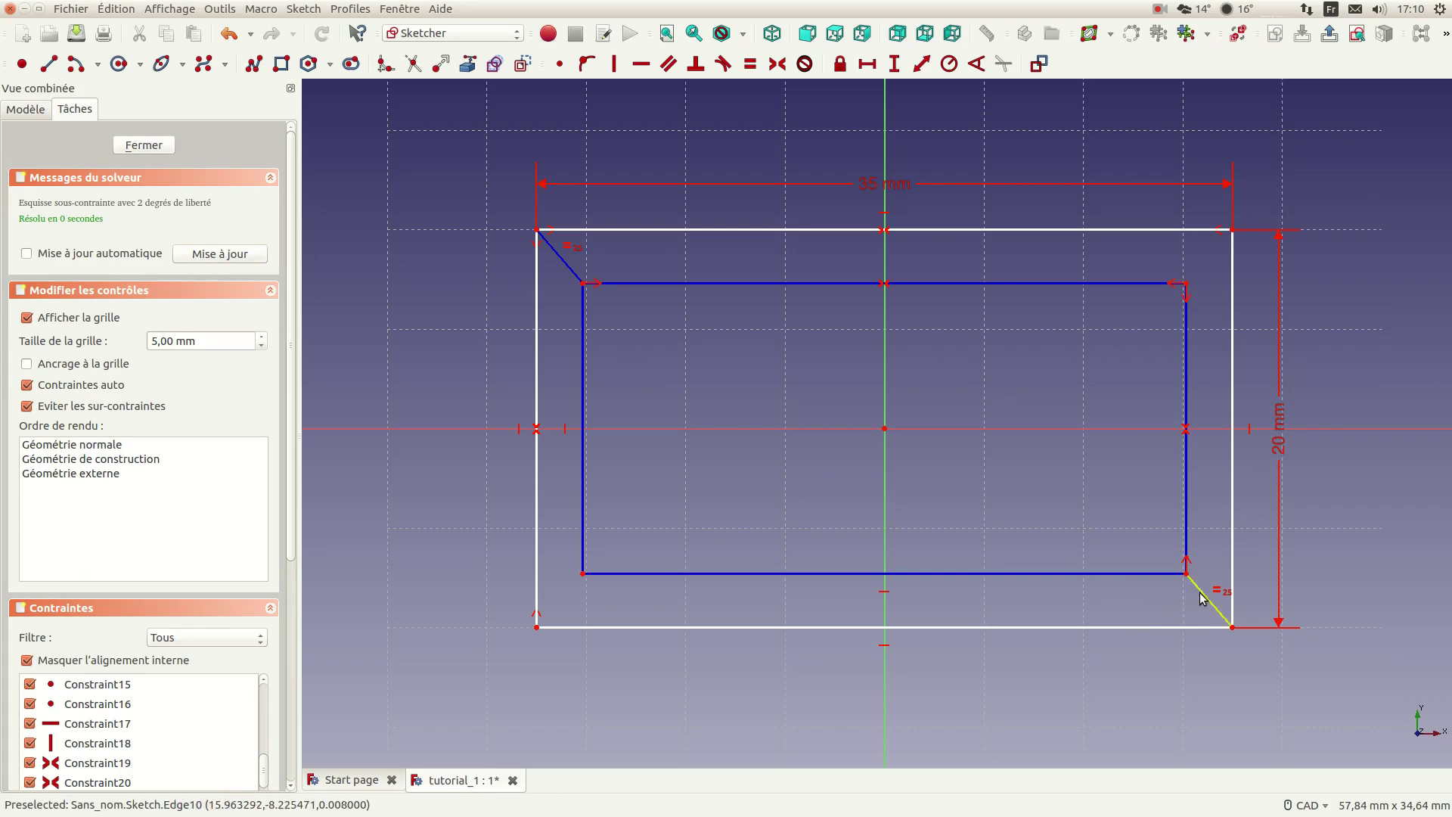
click(1197, 626)
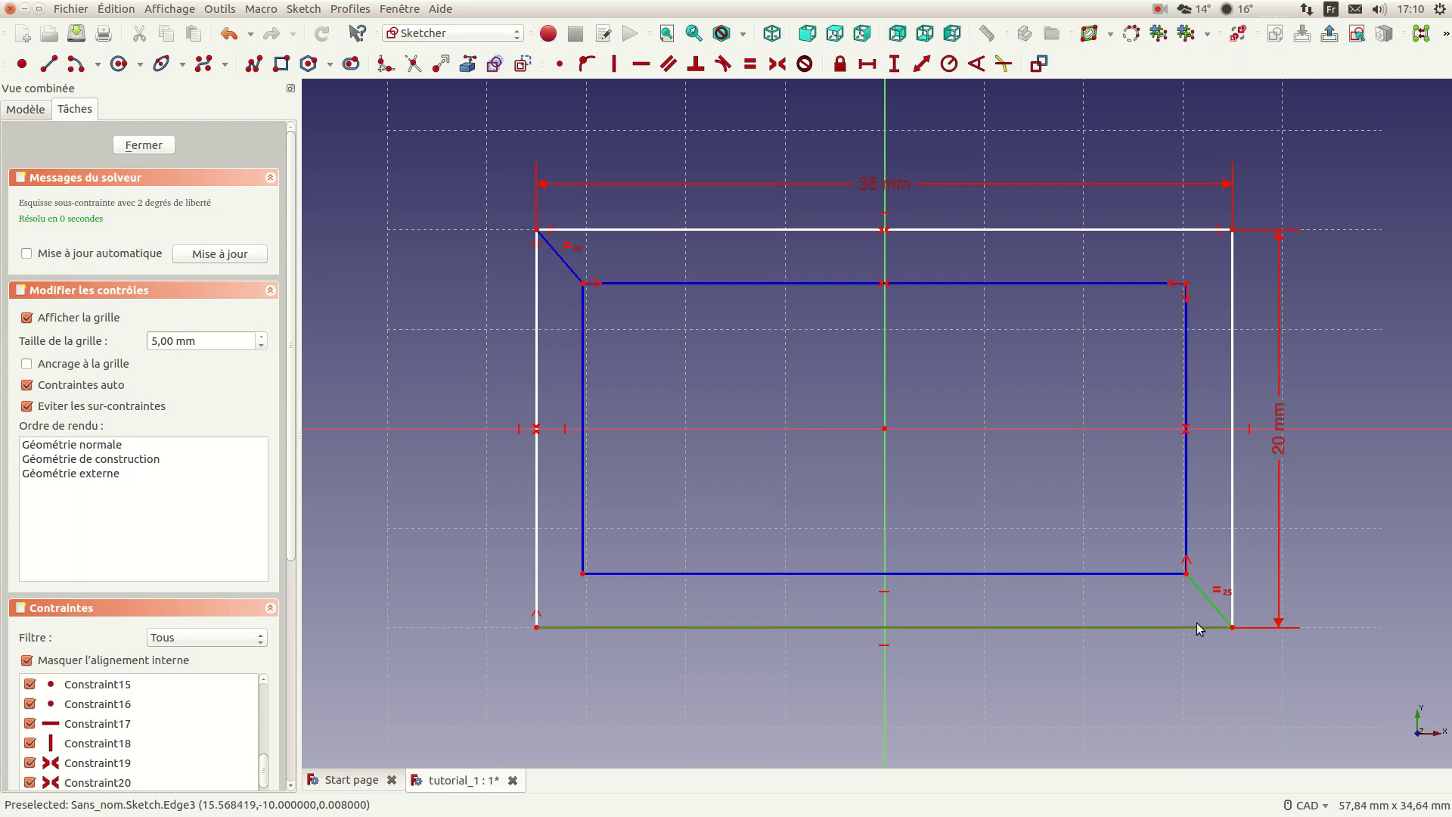
click(976, 64)
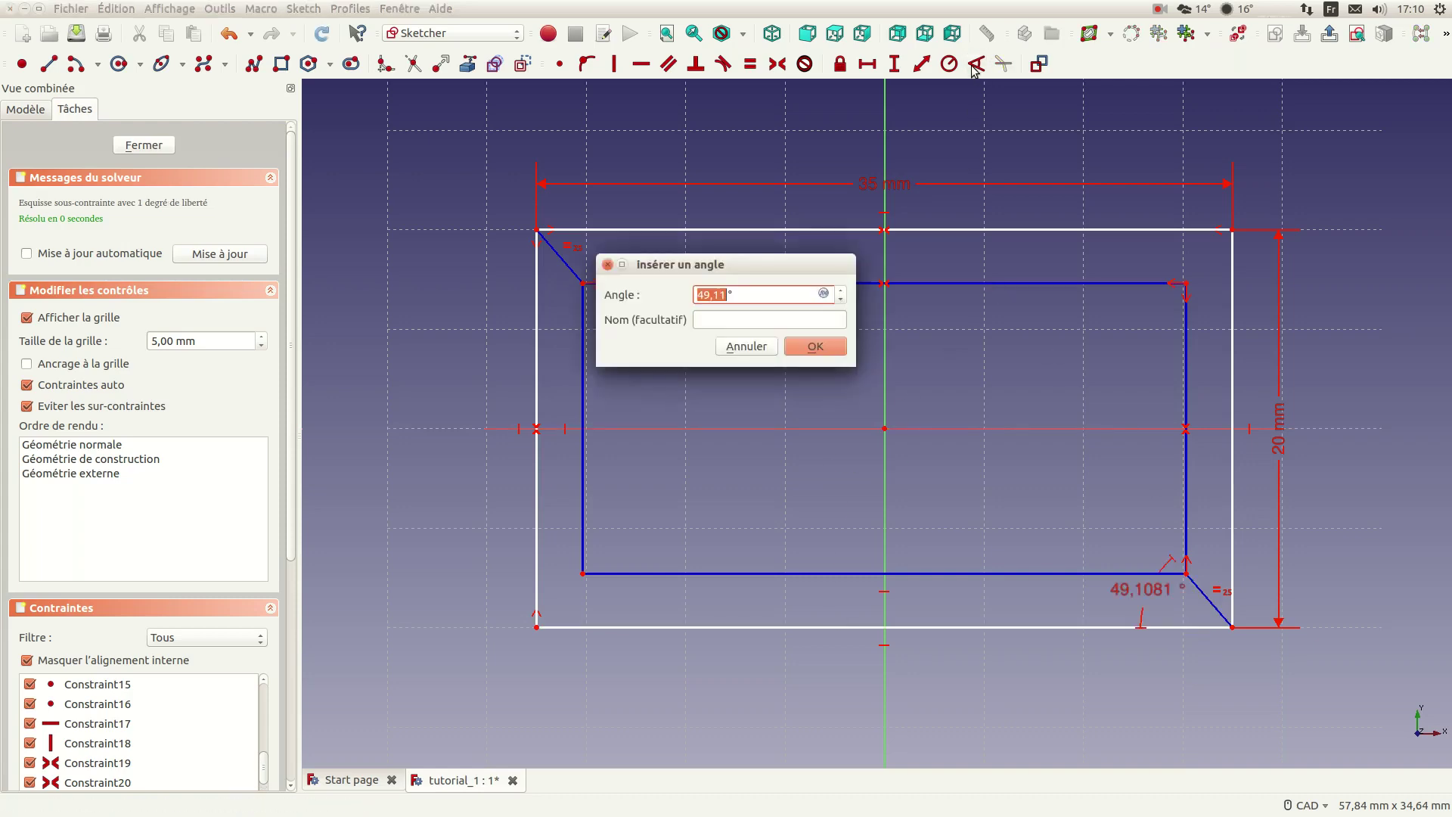
text(4455)
key(Return)
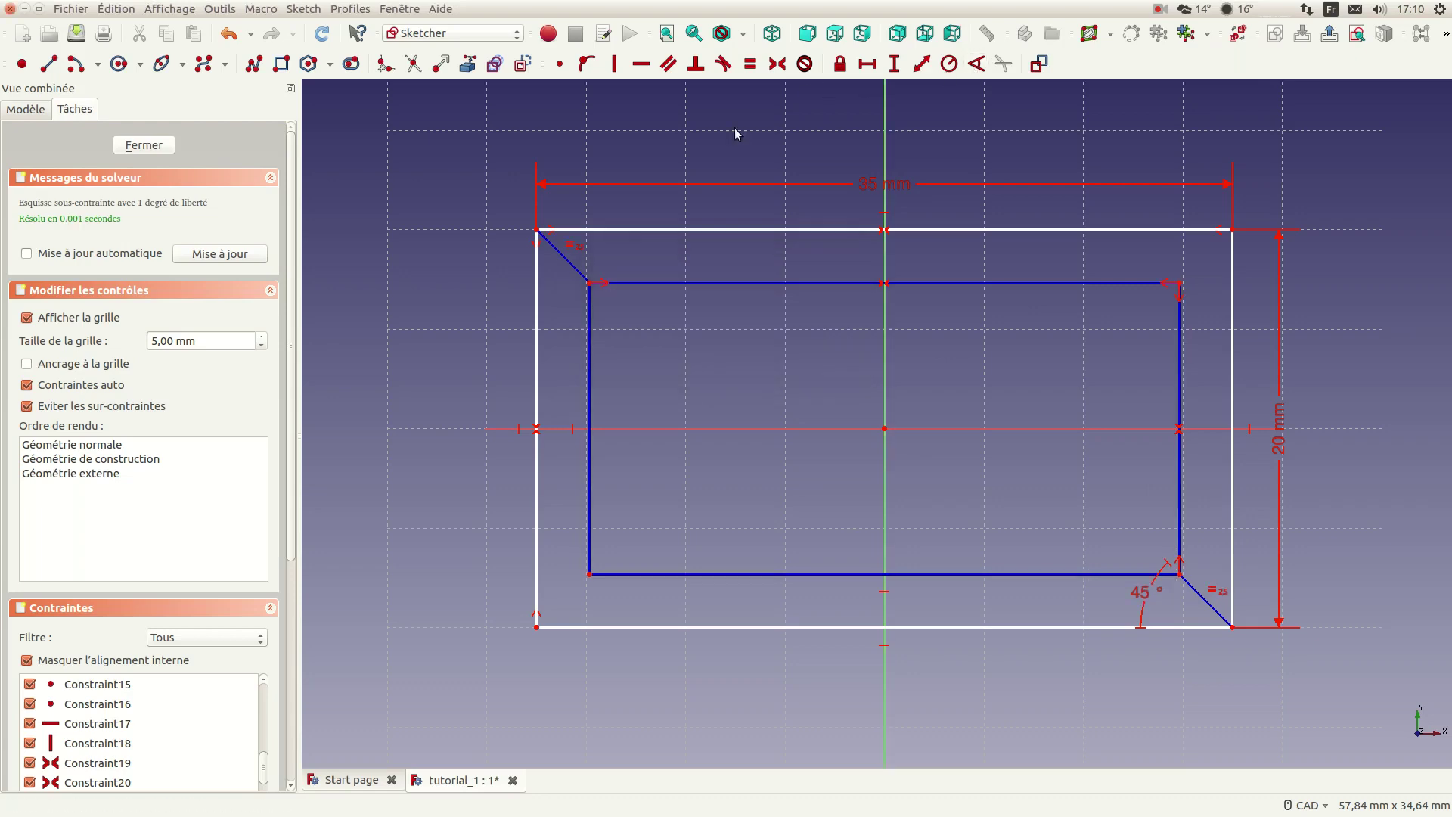
Step: Try to constrain the angle between the upper-left diagonal and the outer rectangle's upper edge to 45°
click(575, 273)
click(628, 230)
click(976, 64)
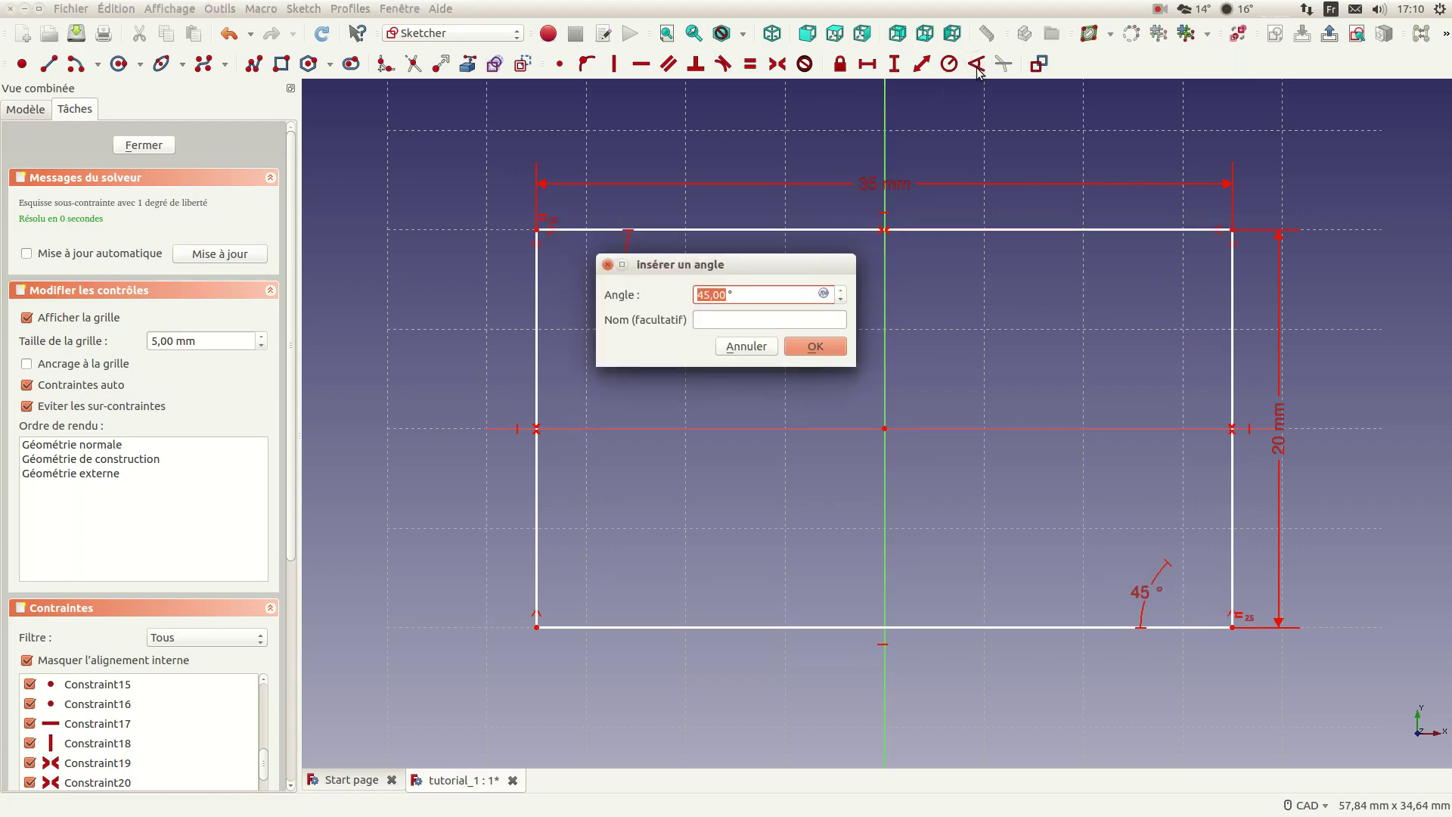
key(Return)
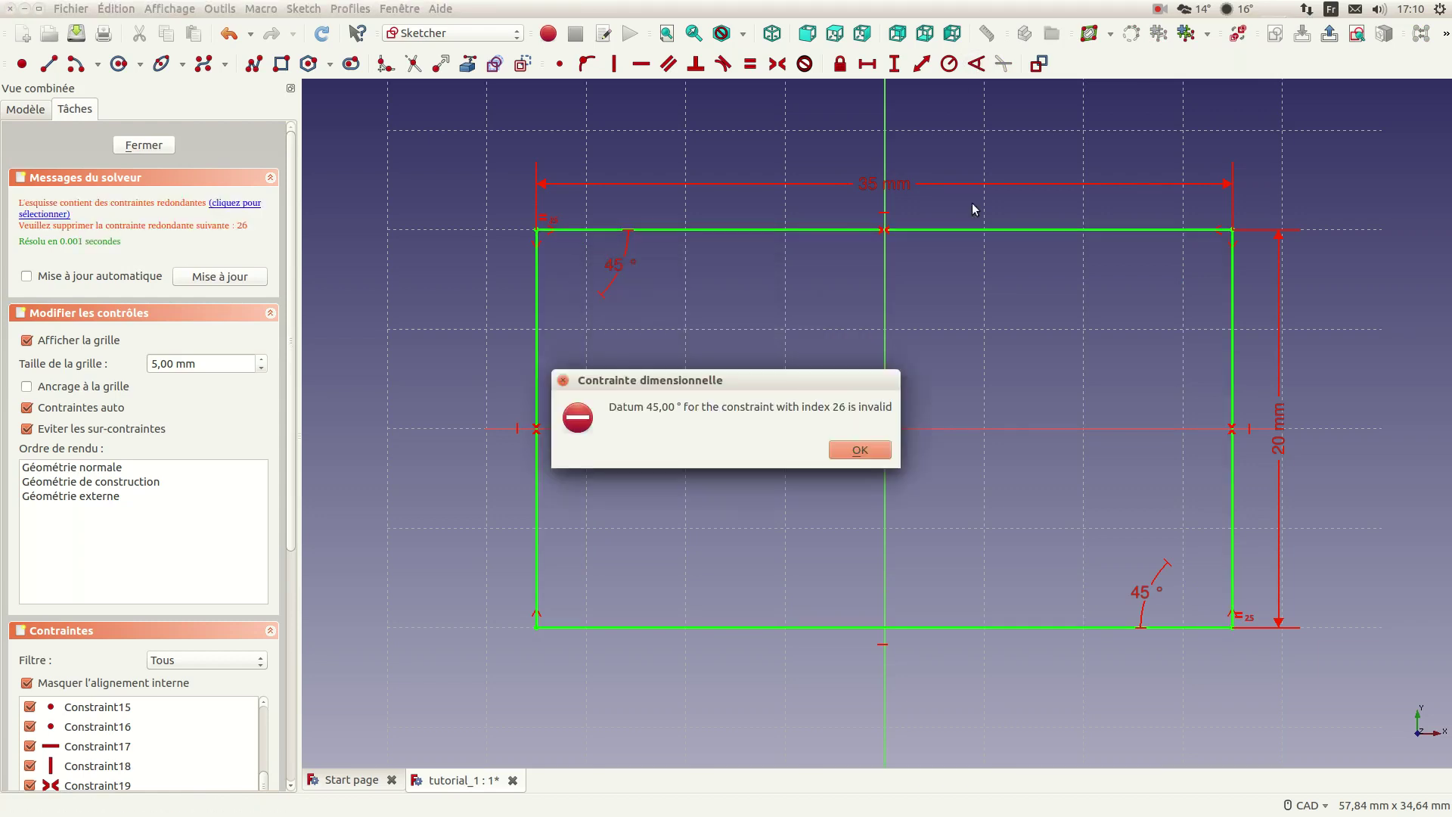
click(859, 450)
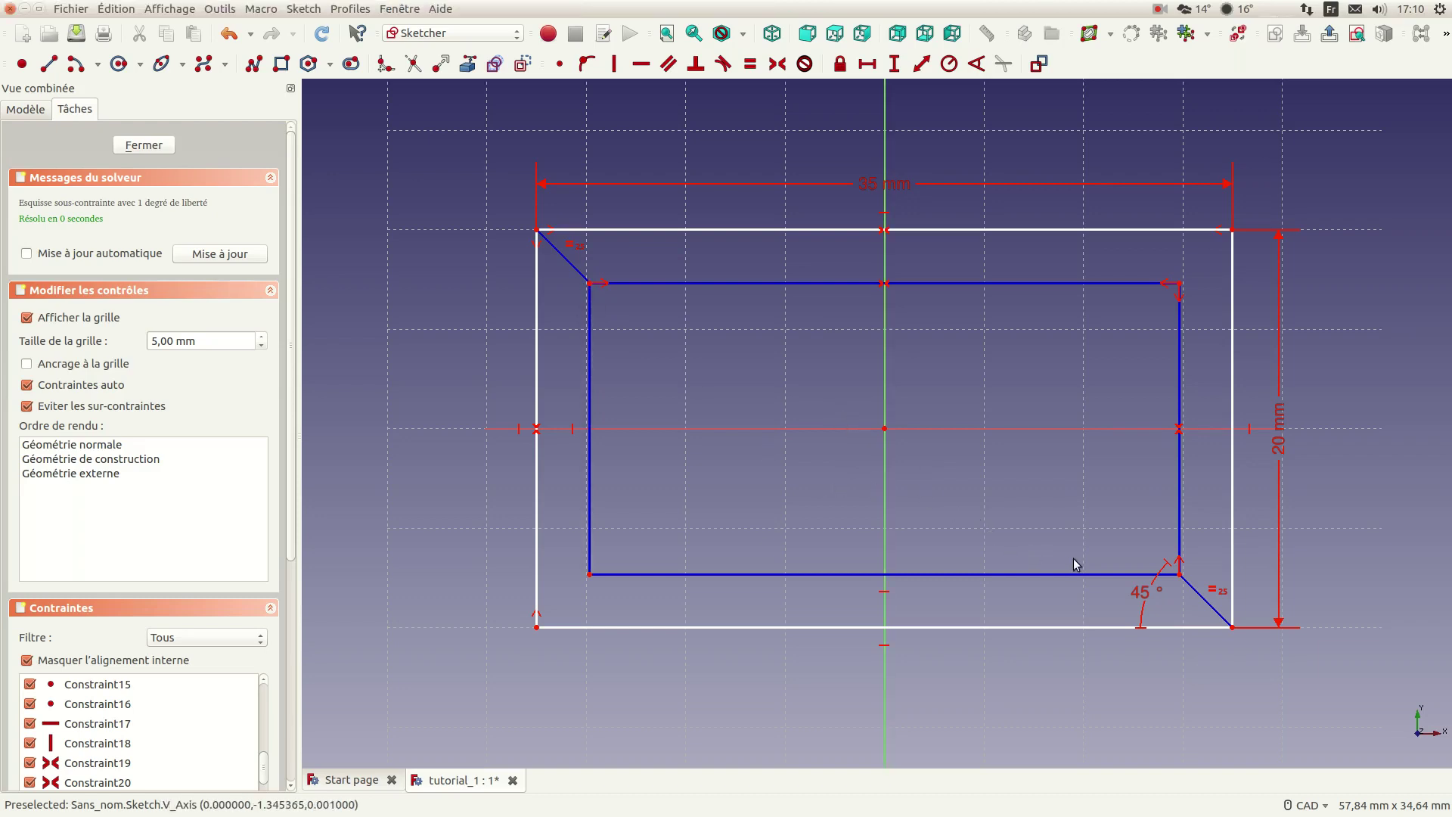
Step: Try a 10 mm horizontal distance between the inner and outer rectangles' lower-right corners, and undo it
click(1180, 575)
click(1232, 628)
click(870, 66)
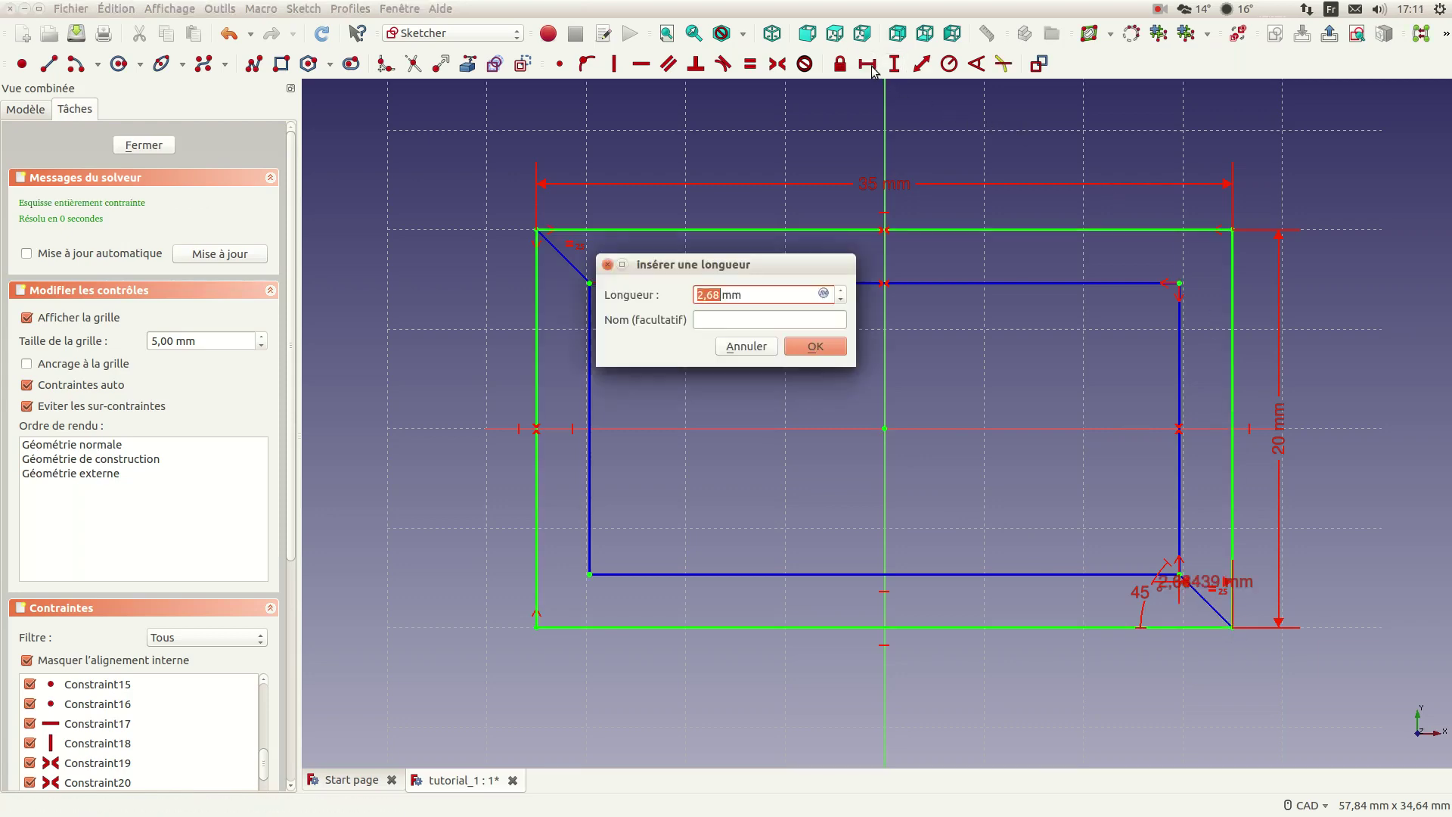
text(10)
key(Return)
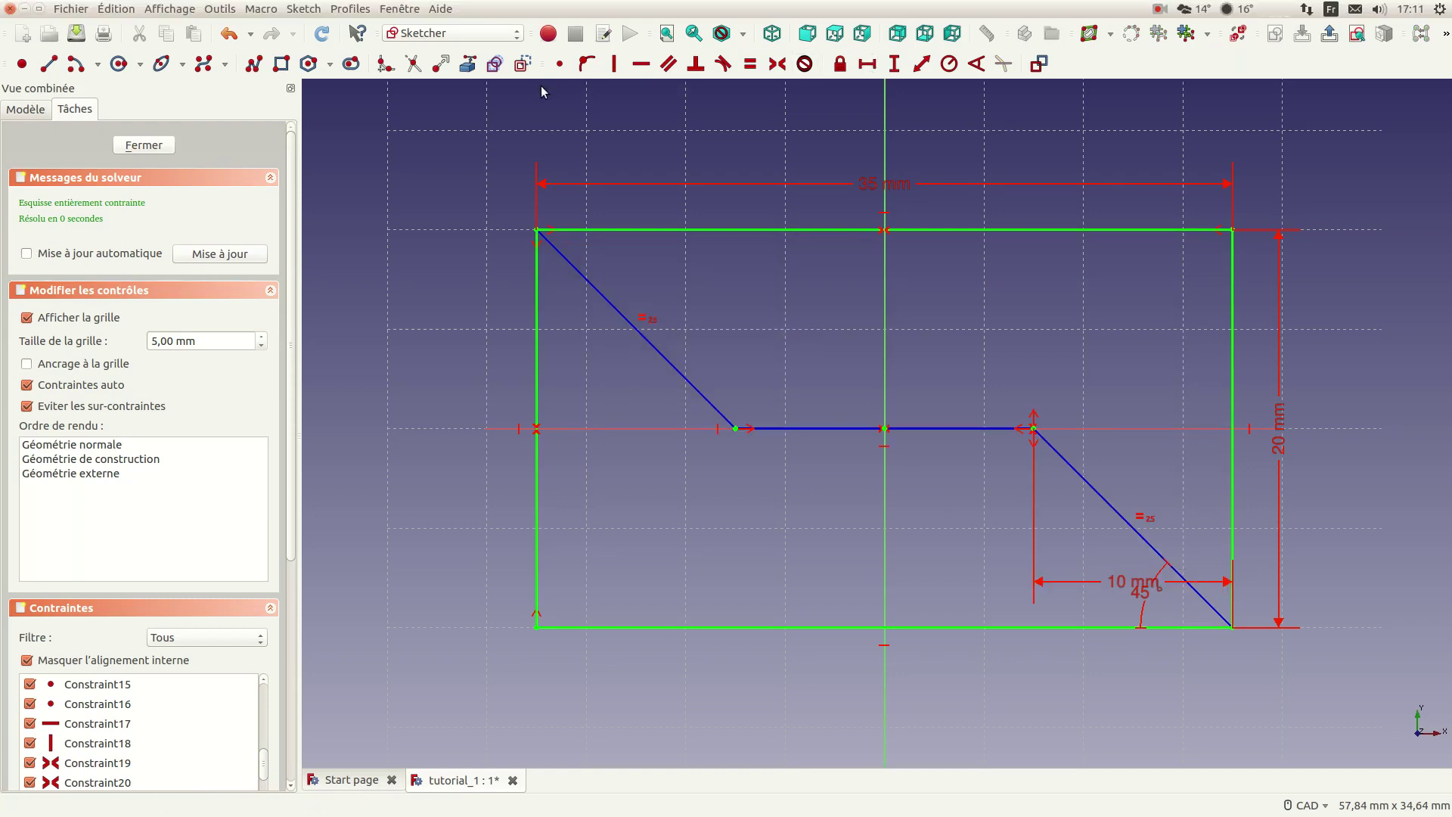
click(229, 32)
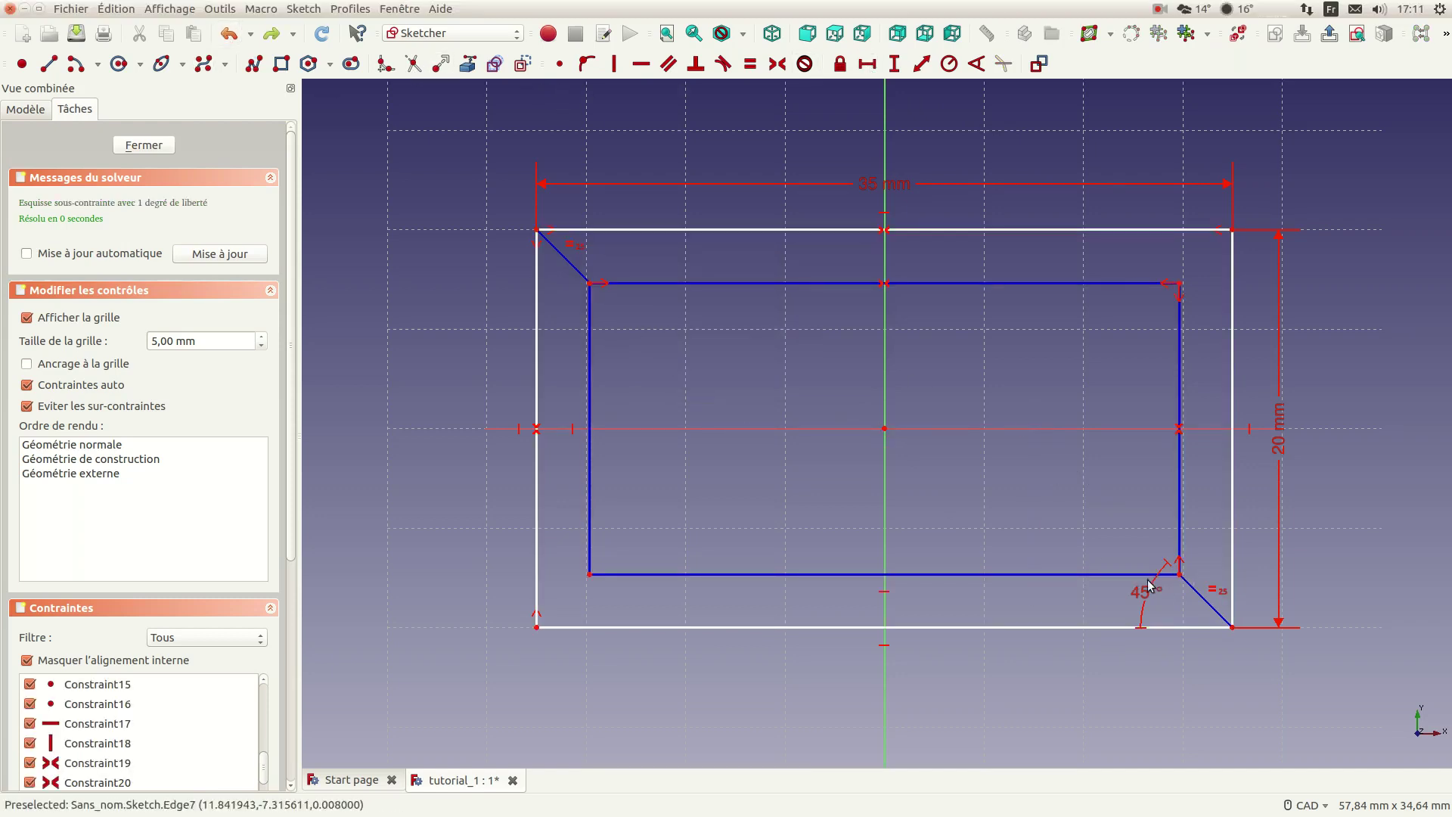
Step: Constrain the horizontal distance between the two rectangles' lower-right corners to 5 mm and move the dimension up, clear of the angle label
click(1233, 628)
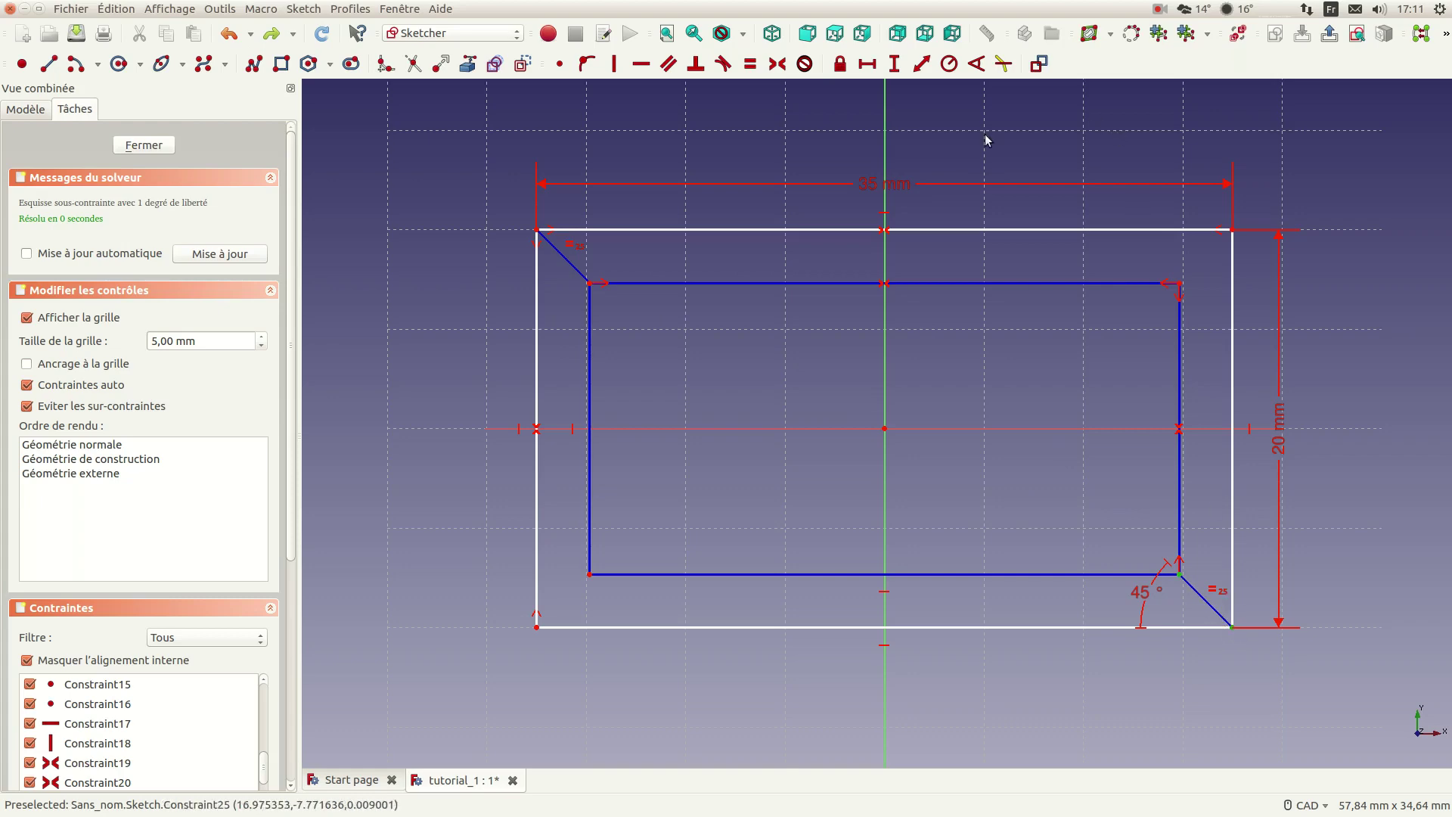
click(874, 67)
text(5)
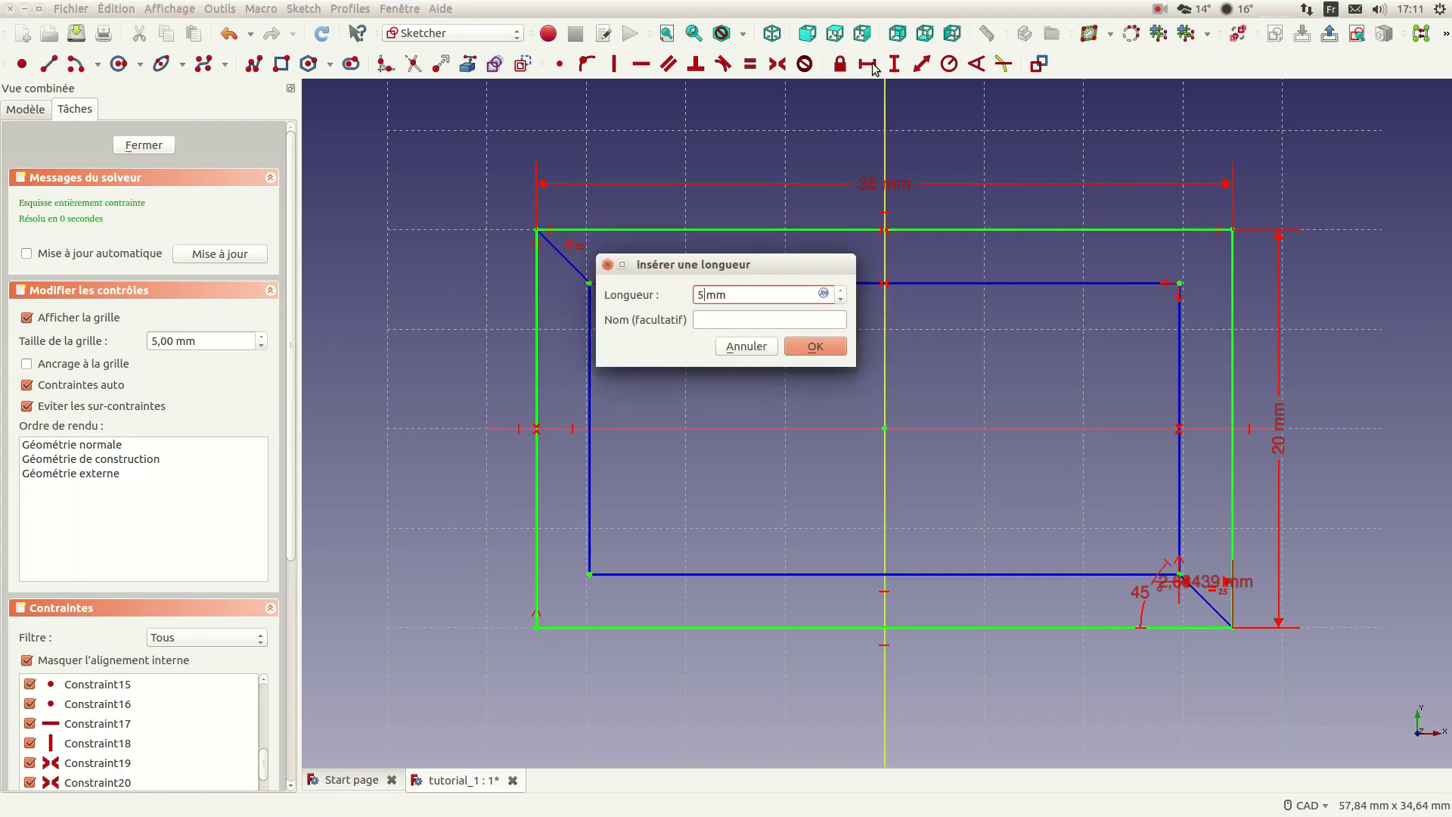
key(Return)
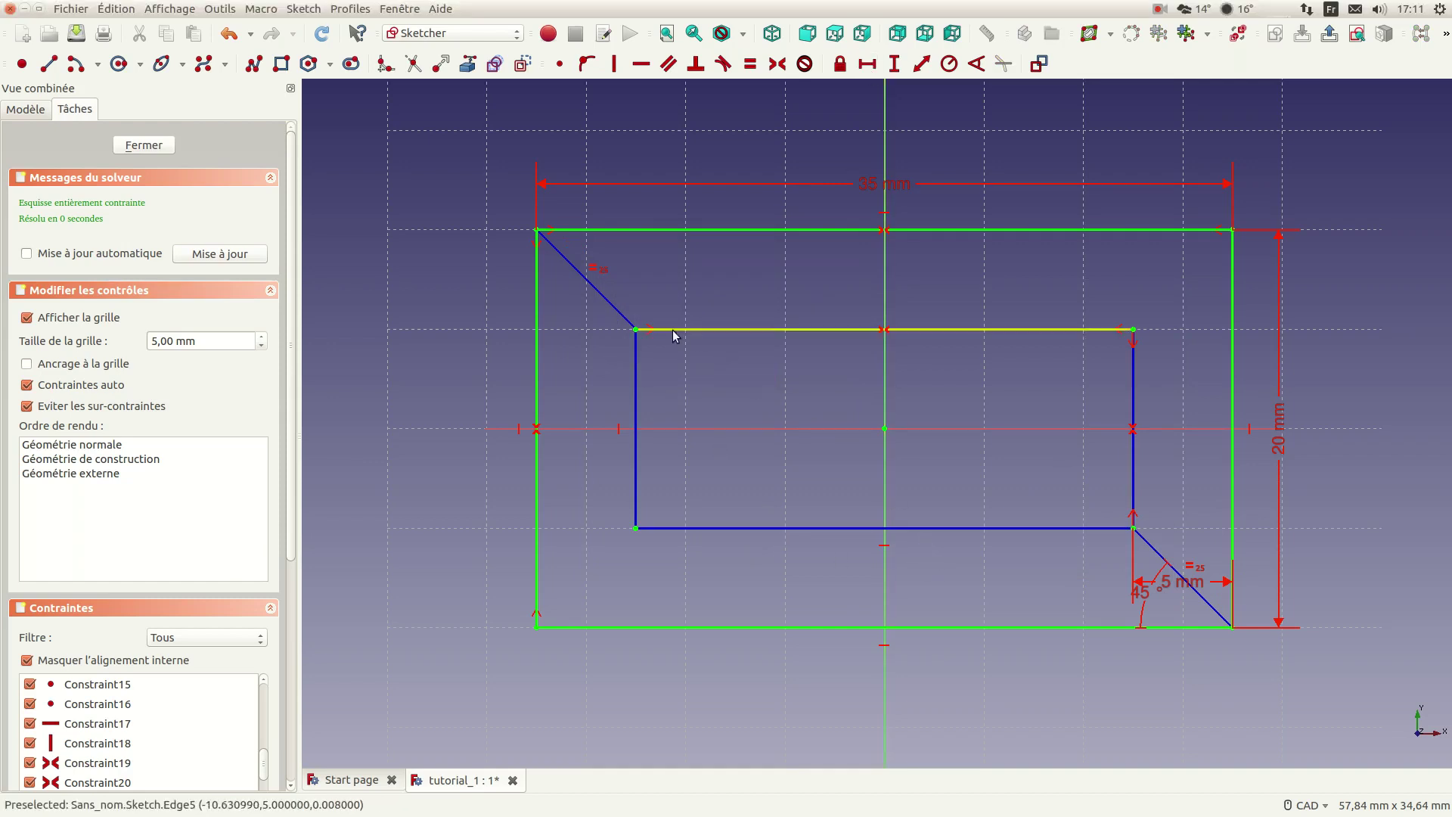
drag(1173, 588, 1182, 469)
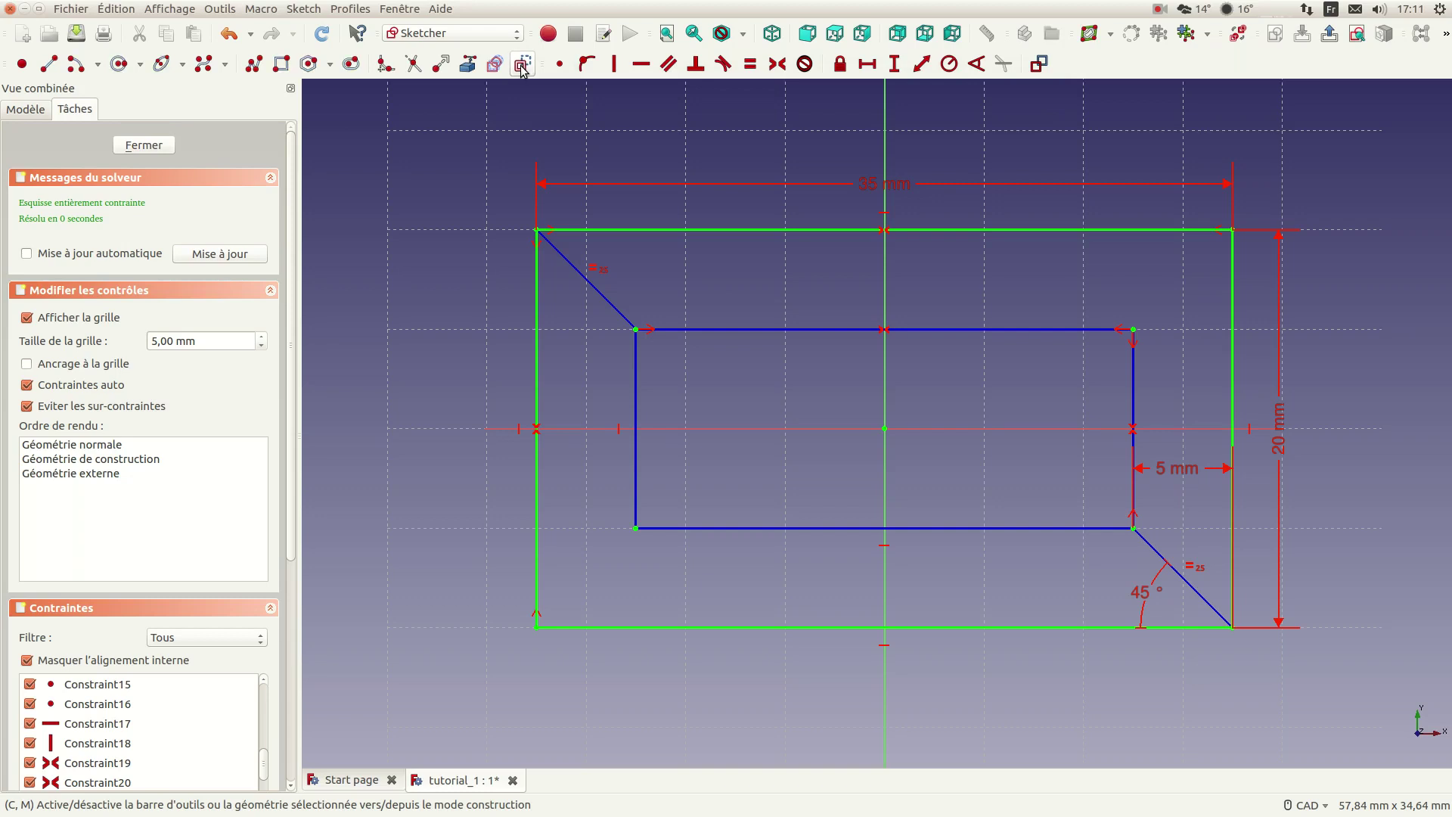
Step: With construction mode off, draw four circles of about 1.2 to 1.5 mm radius centred on the inner construction rectangle's corners
click(119, 63)
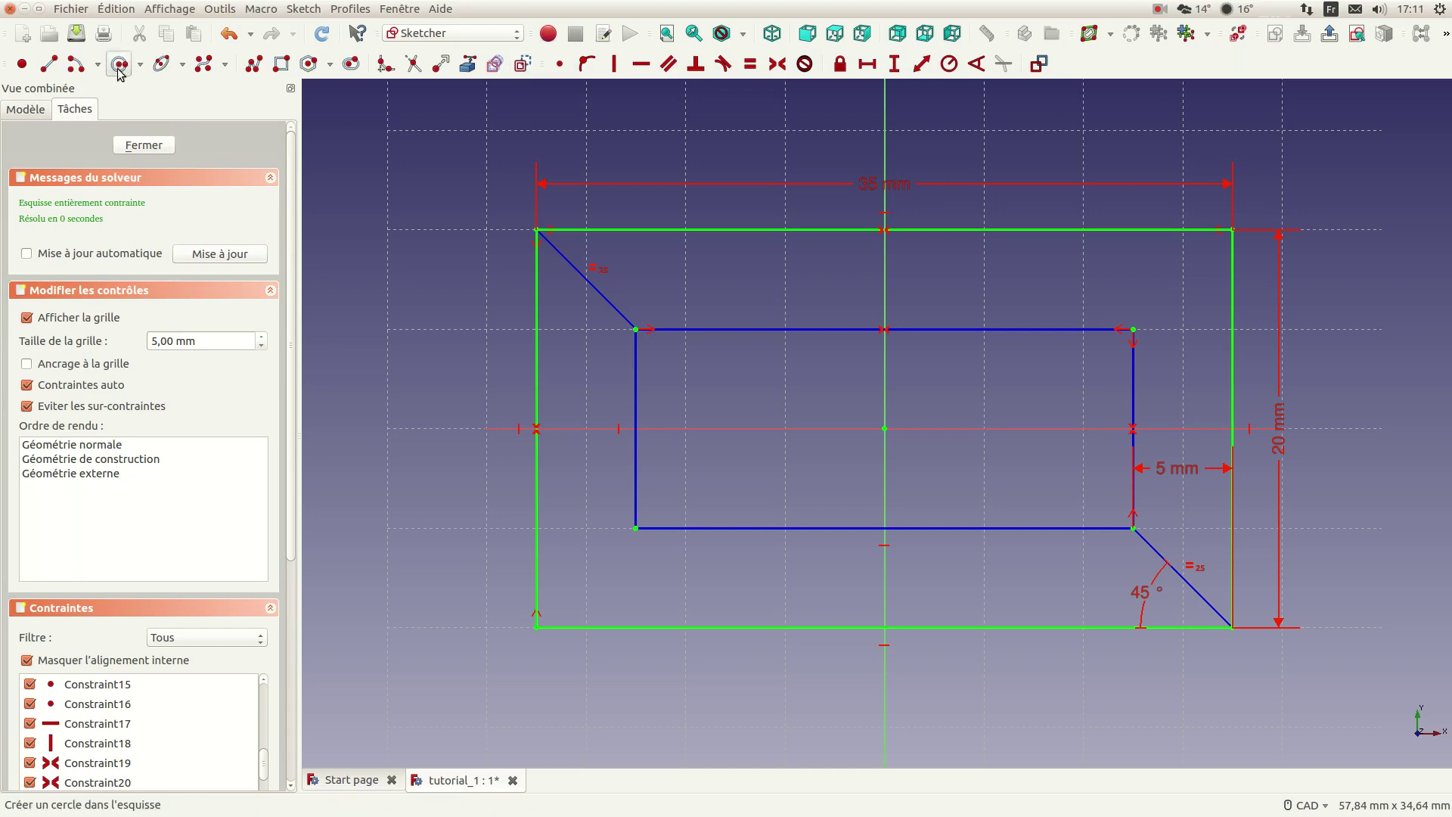
click(635, 330)
click(655, 350)
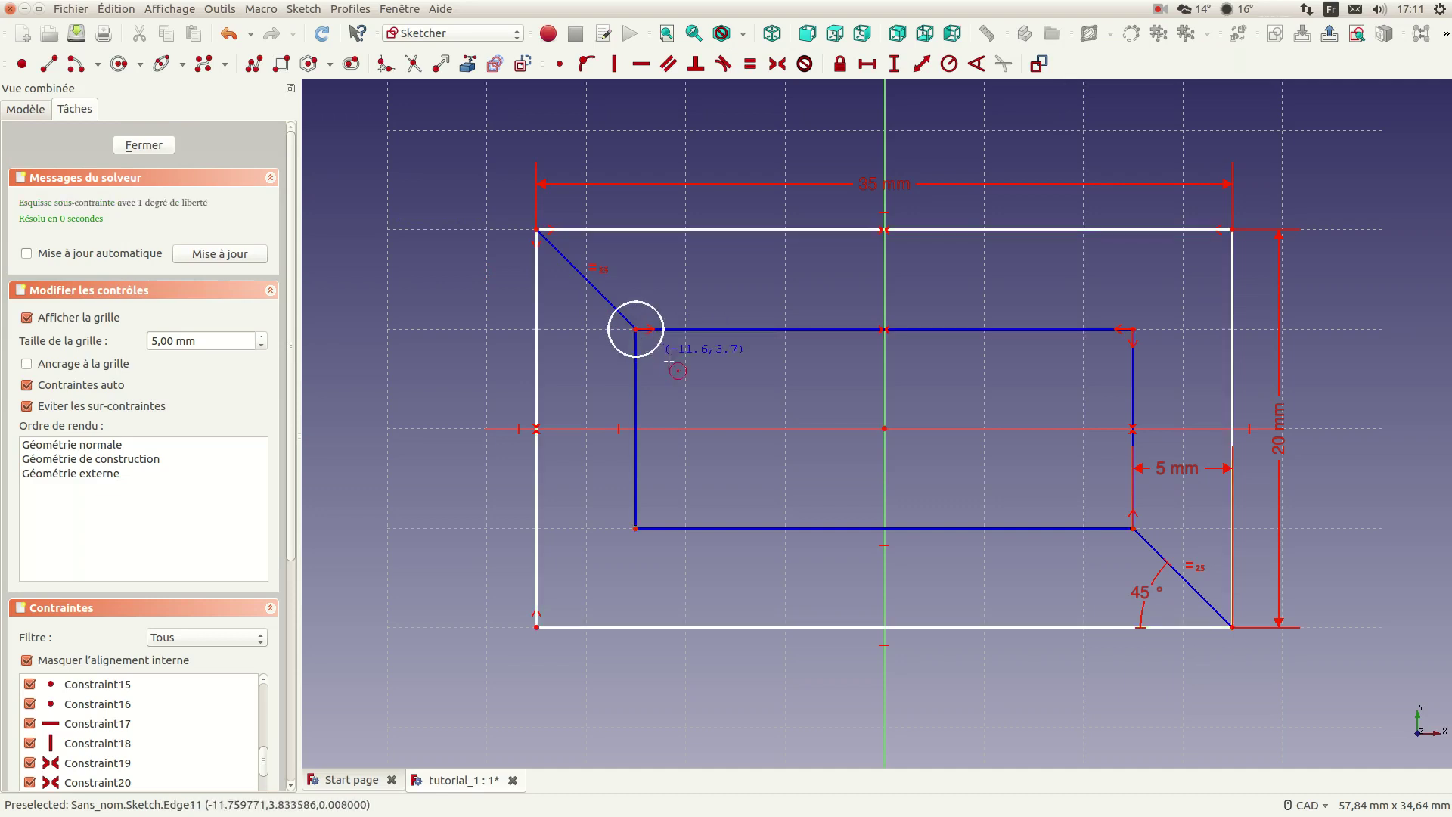
click(1134, 330)
click(1151, 346)
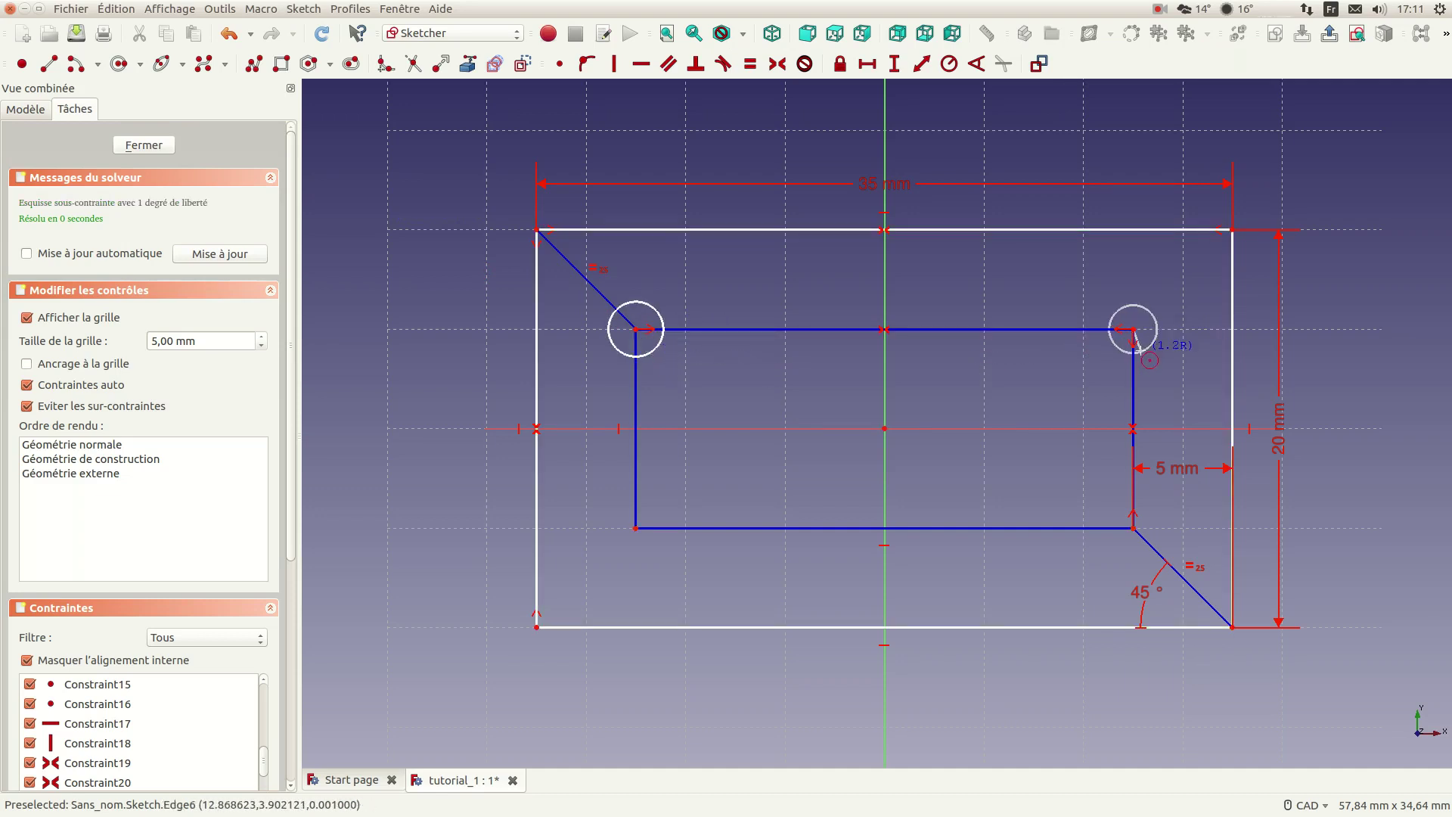
click(635, 528)
click(646, 556)
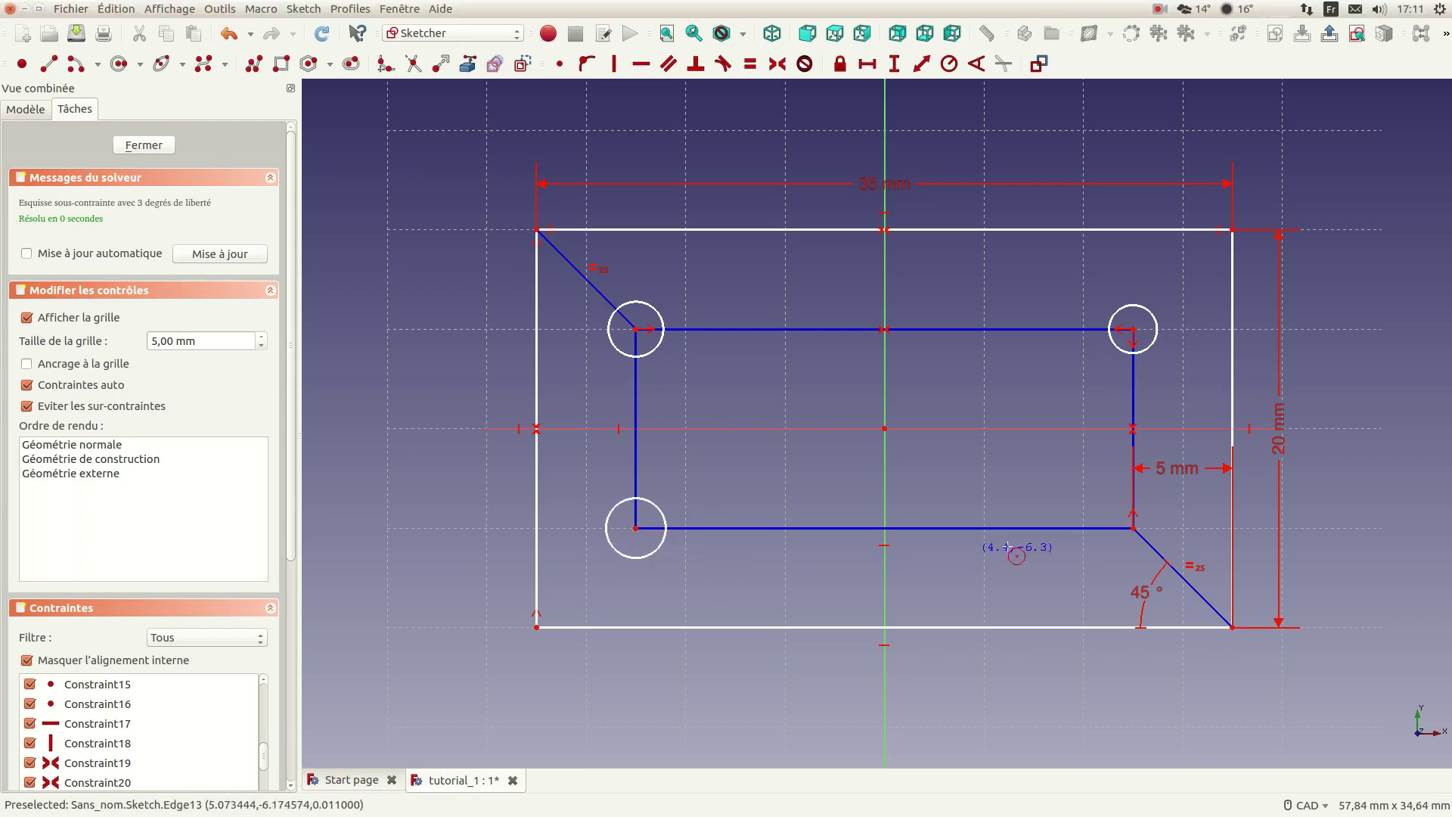
click(1134, 528)
click(1155, 550)
right_click(781, 394)
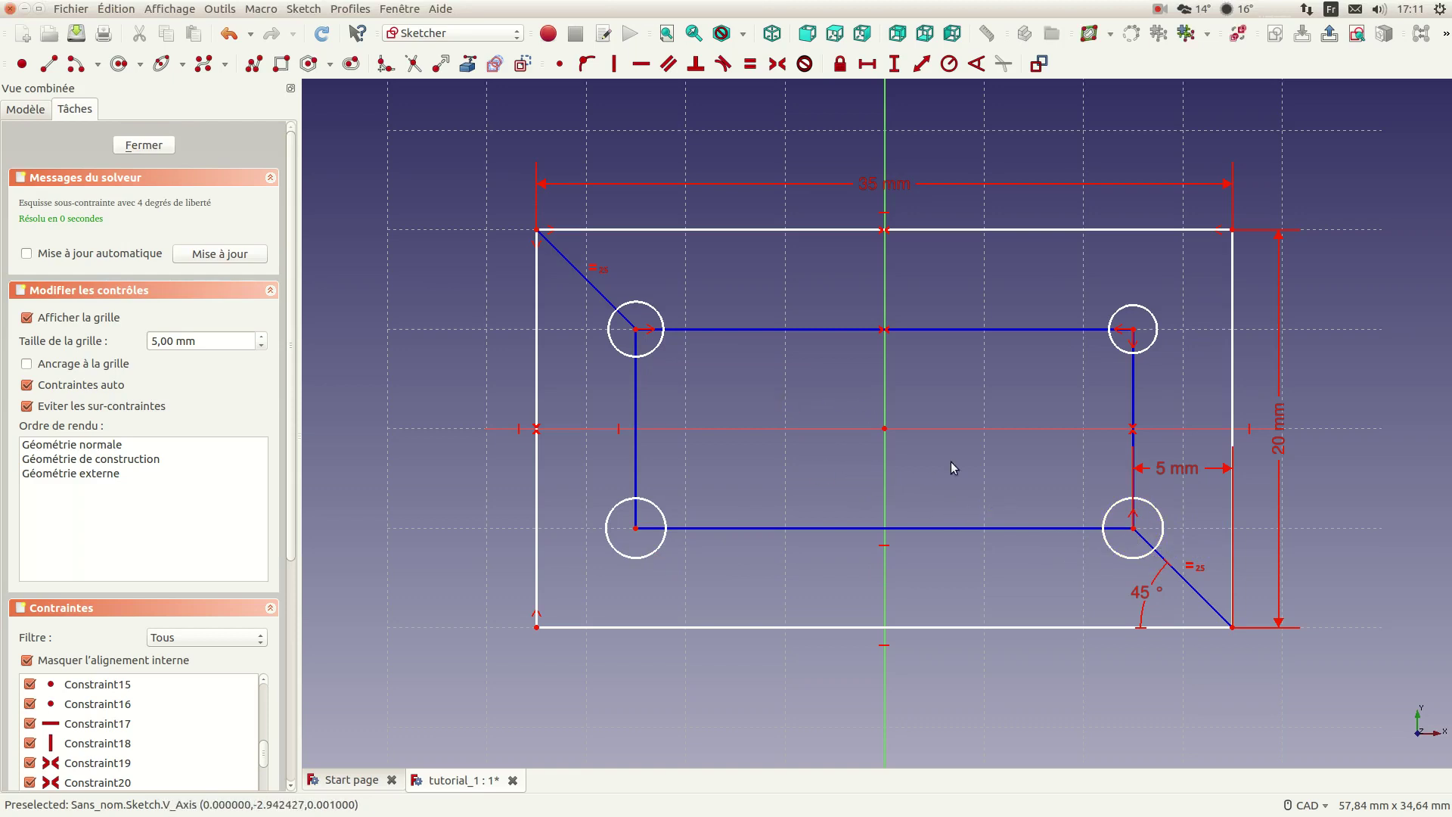
Step: Set the horizontal distance between the inner and outer rectangles' lower-right corners to 4 mm
double_click(1170, 469)
text(4)
key(Return)
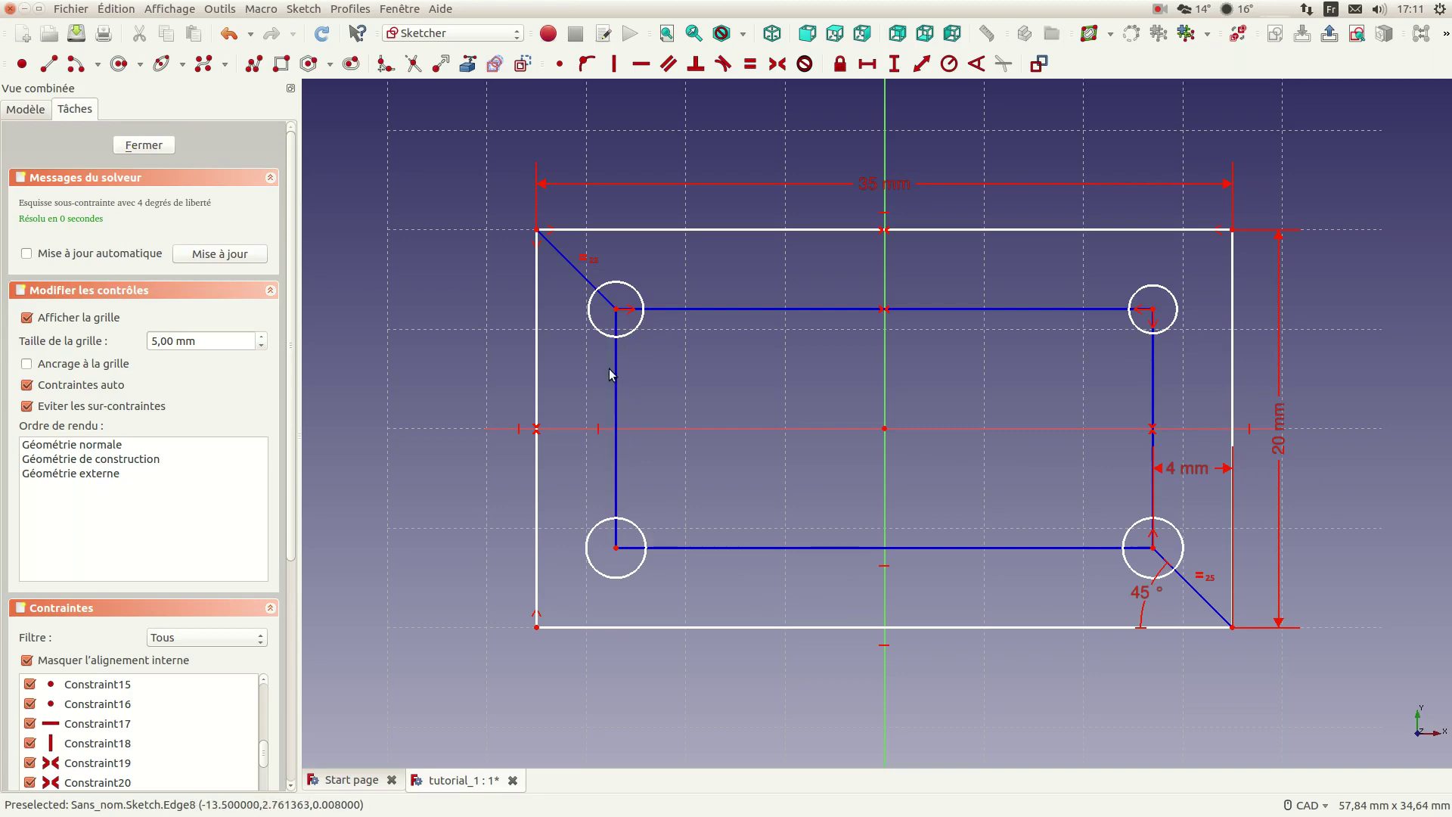
Step: Constrain all four corner circles to share the same radius and set it to 1.5 mm
click(592, 317)
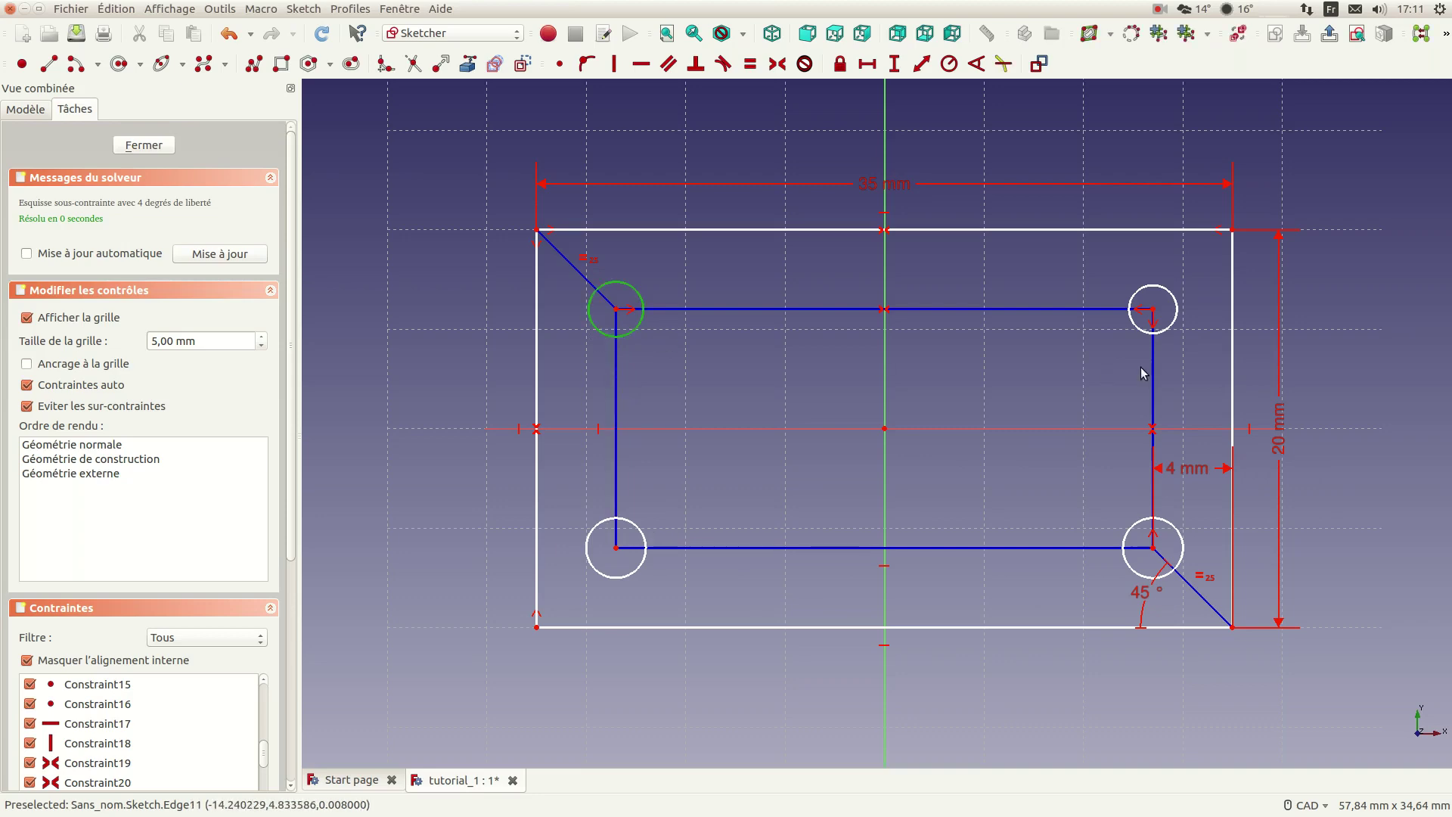
click(1148, 335)
click(627, 522)
click(1134, 522)
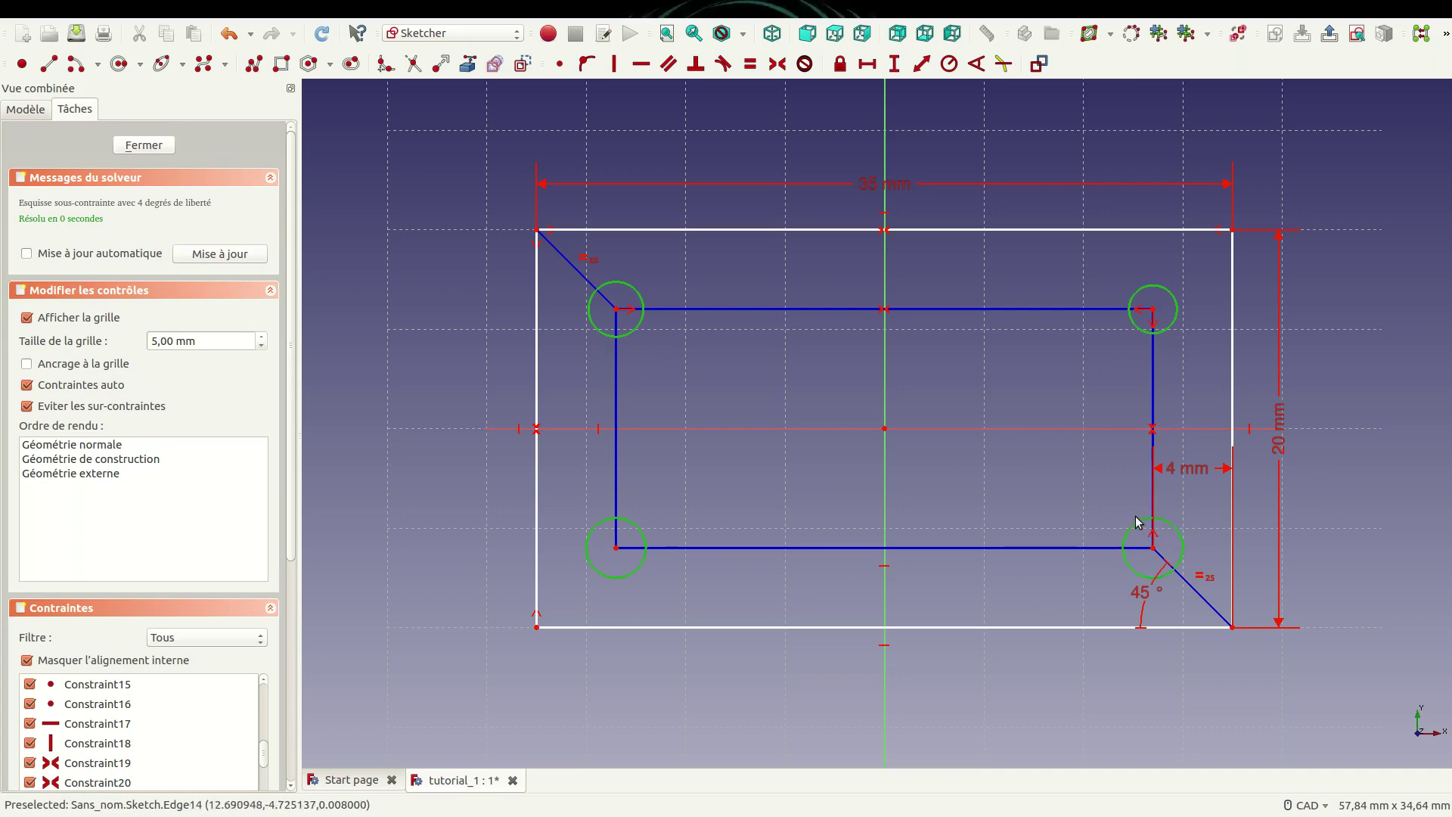
click(951, 64)
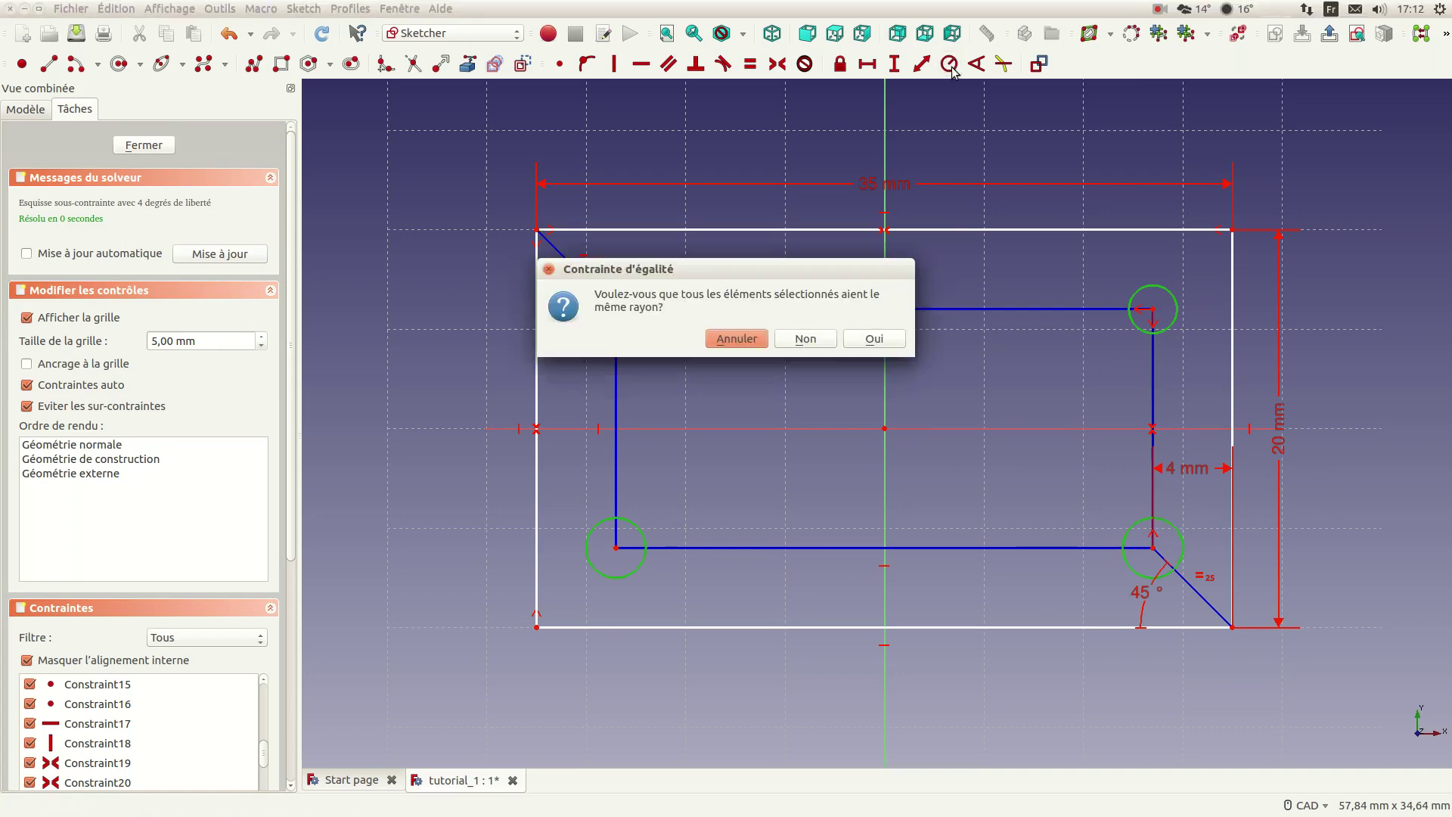
click(870, 339)
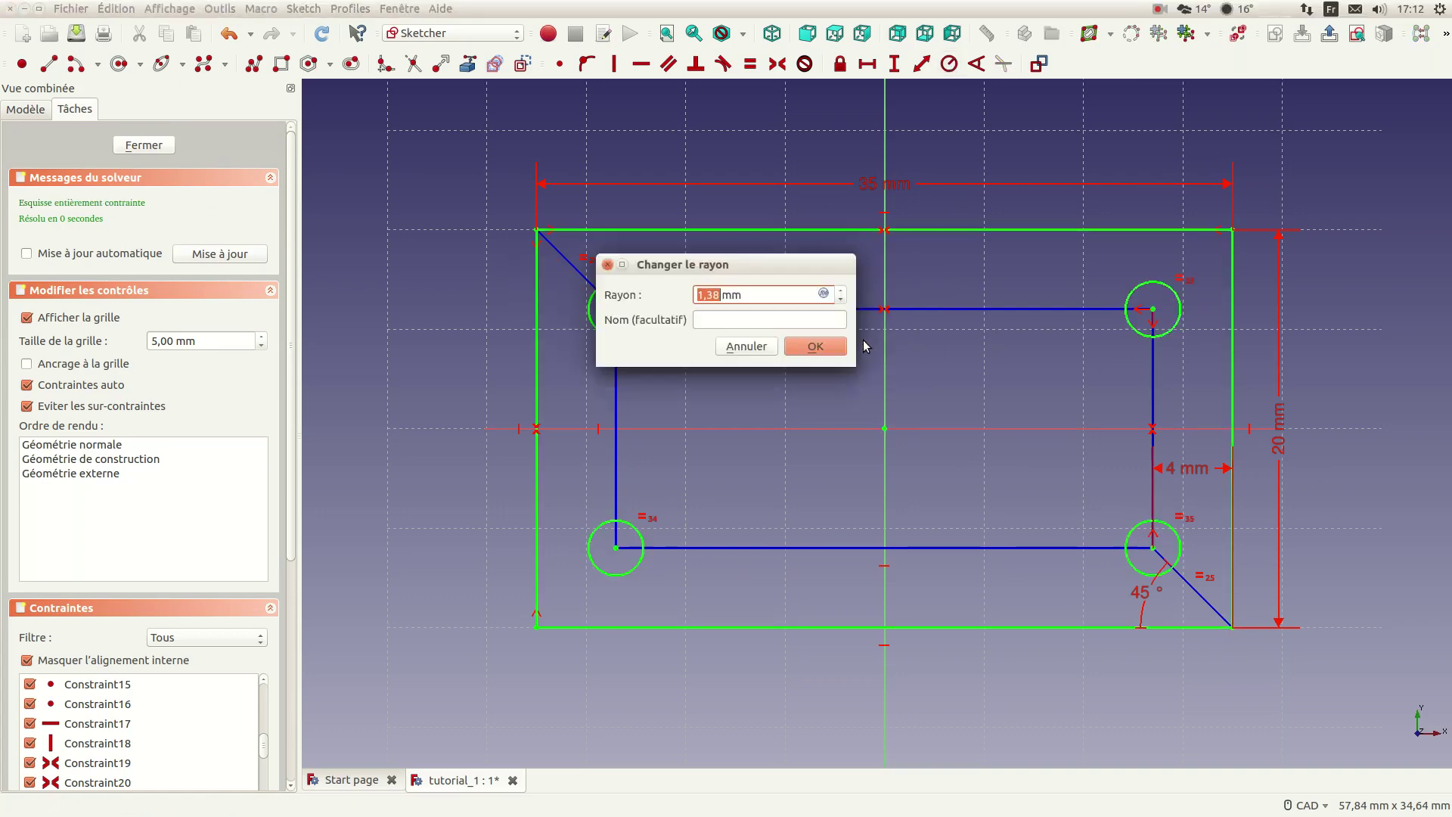
text(1)
click(794, 348)
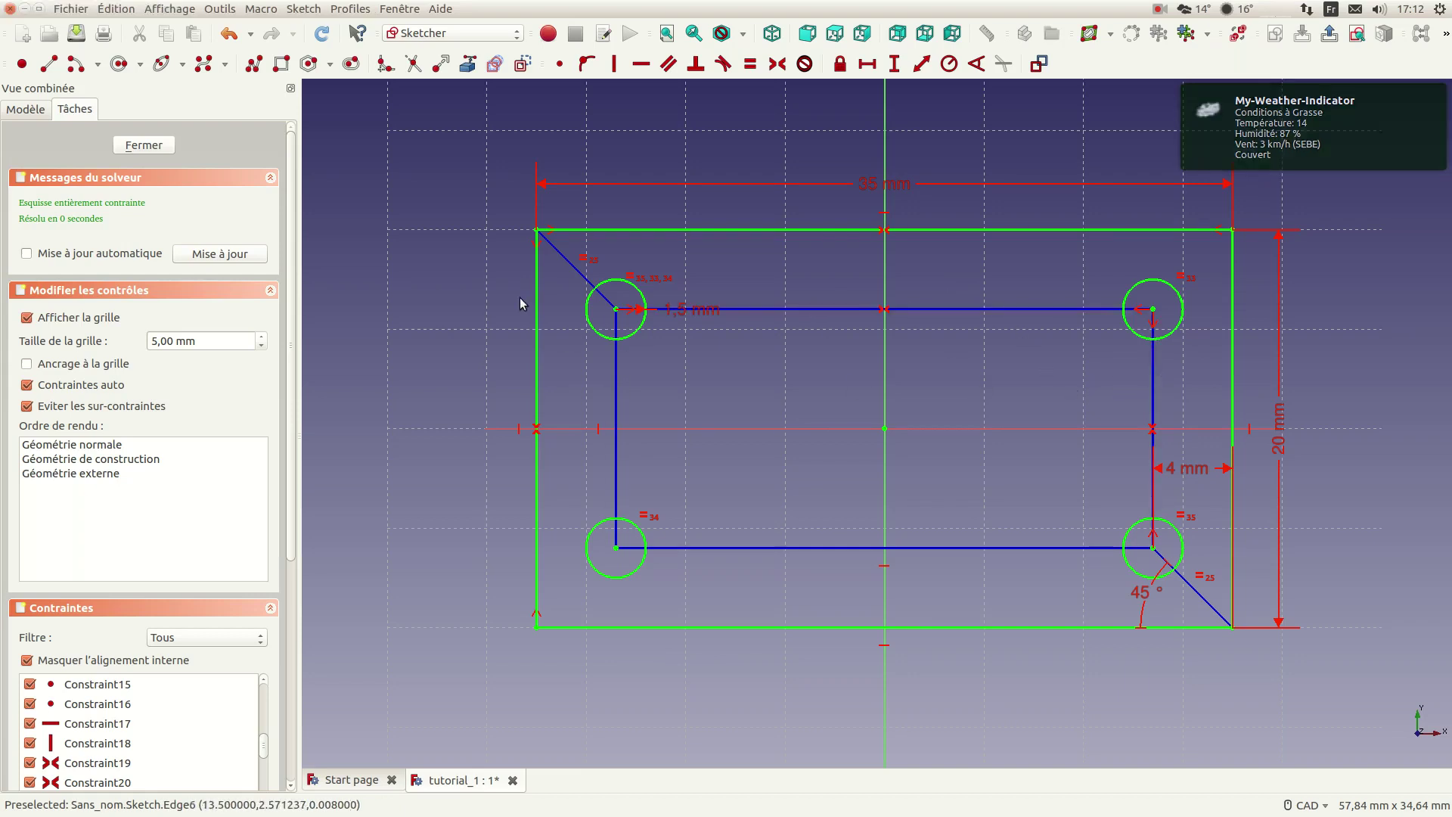
Step: Close the fully constrained sketch of the plate and its four corner holes
click(155, 147)
scroll(737, 370, down, 3)
scroll(737, 371, up, 2)
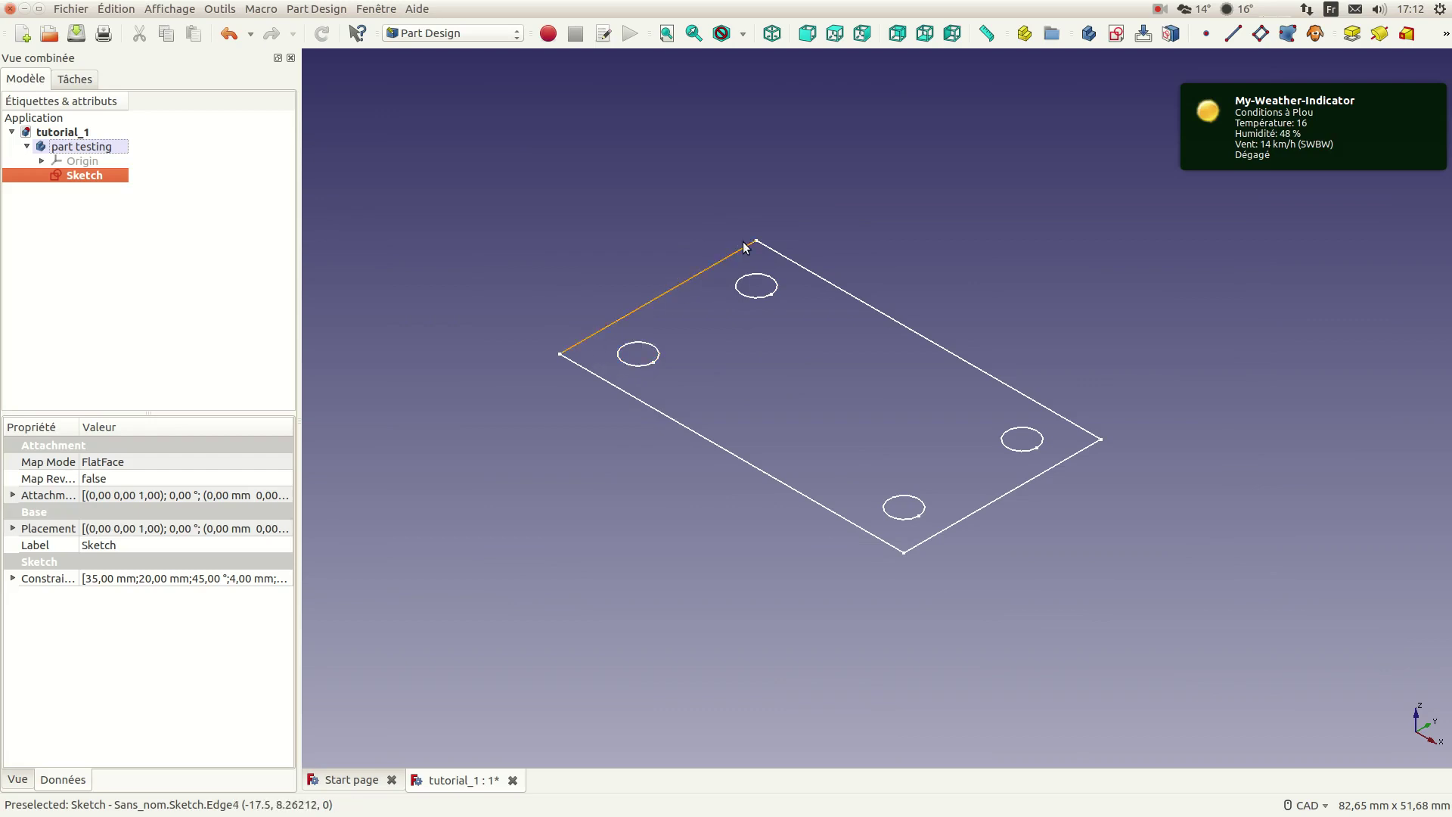
scroll(867, 406, down, 3)
scroll(867, 406, up, 3)
scroll(867, 405, down, 3)
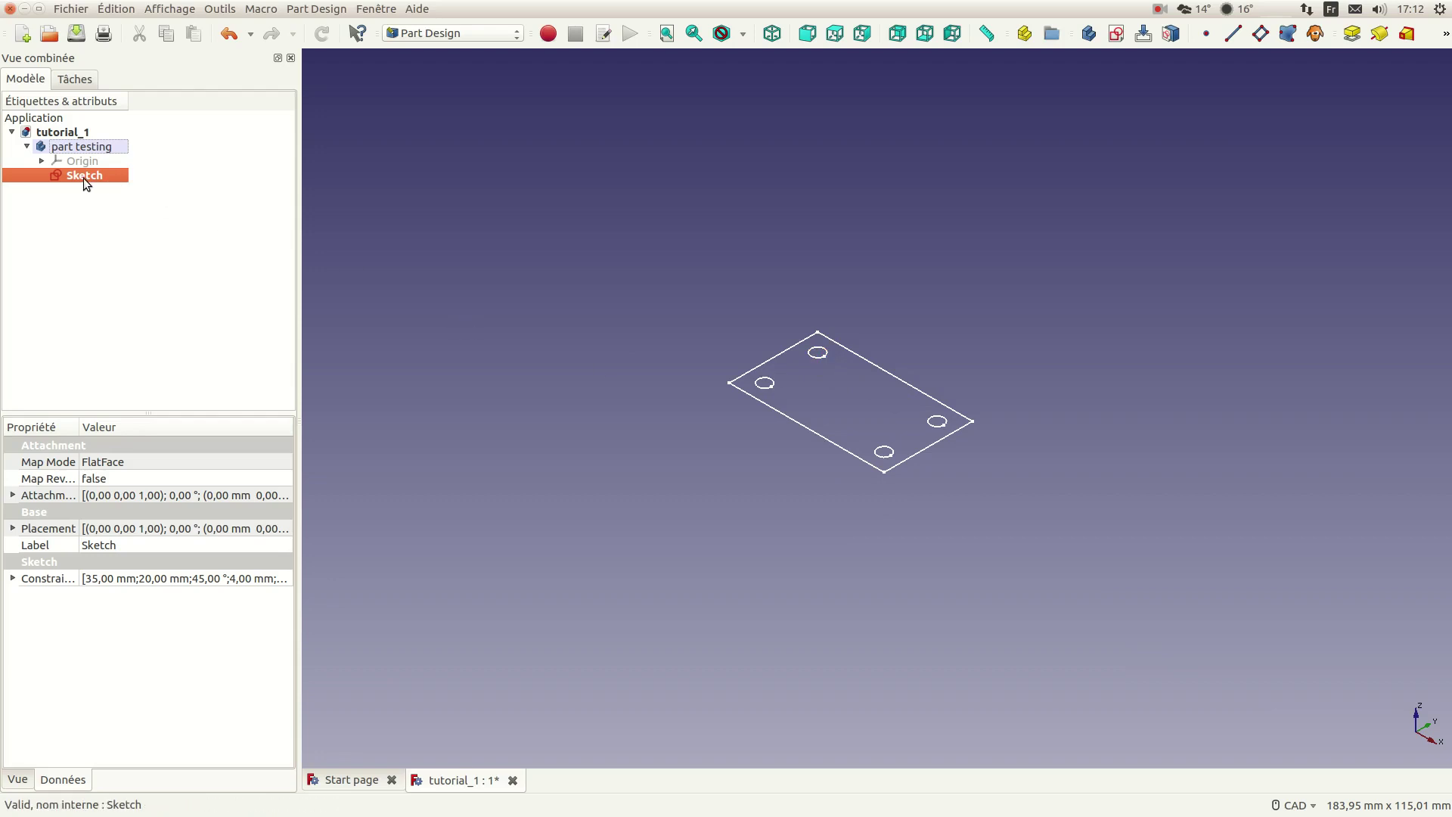
Step: Pad the plate sketch to a length of 5 mm
click(76, 80)
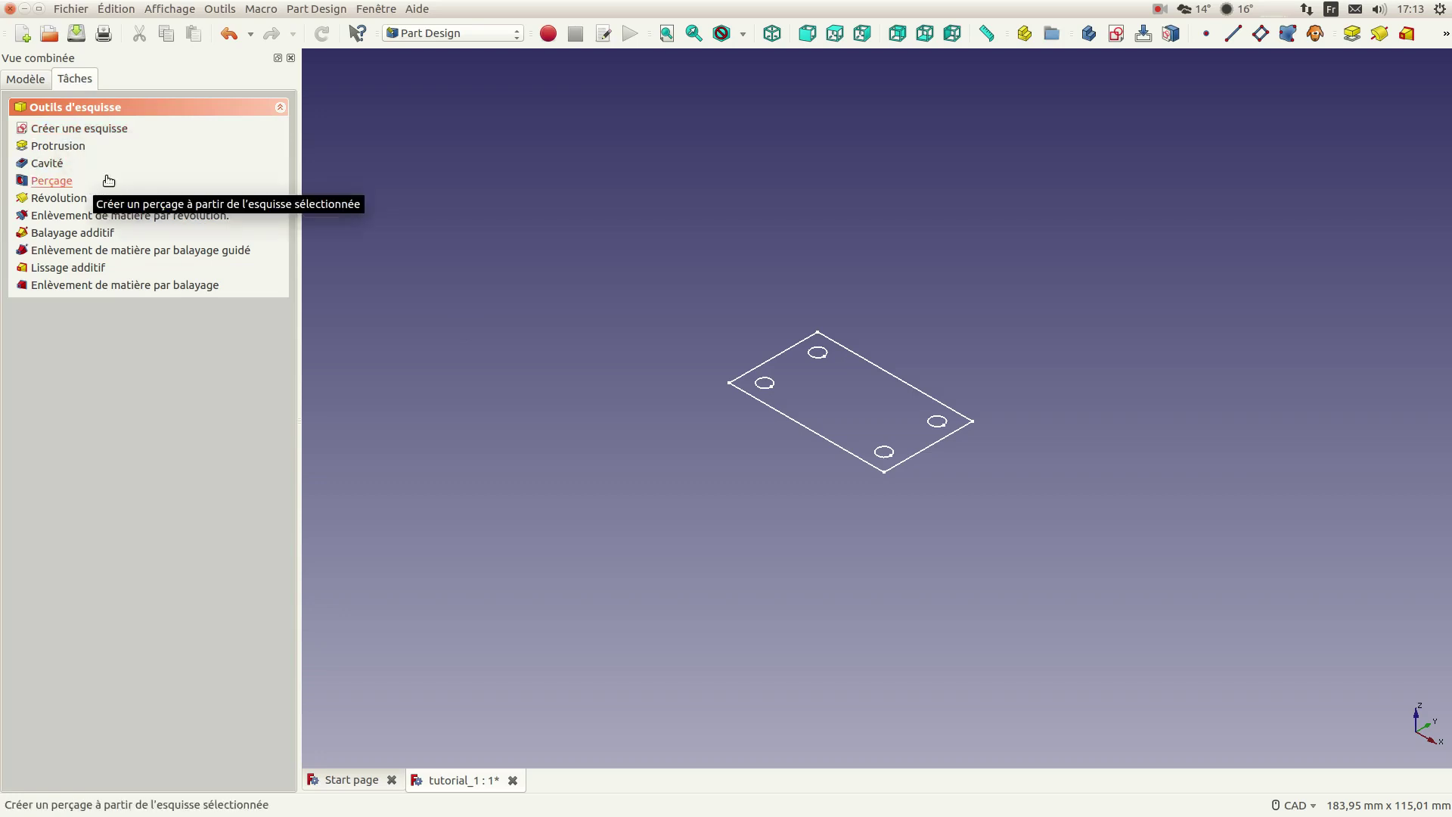
click(57, 146)
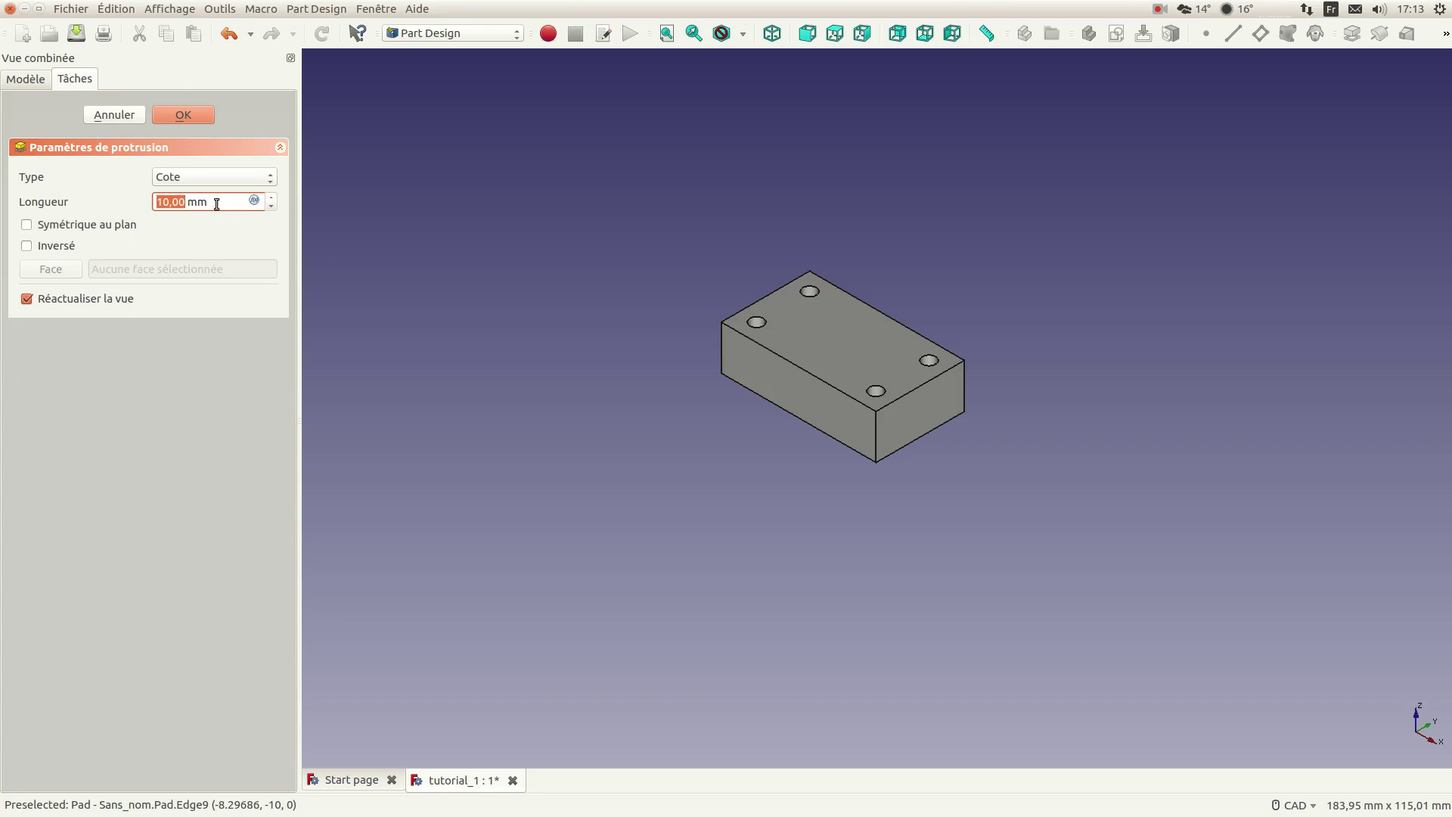
text(5)
scroll(216, 203, down, 2)
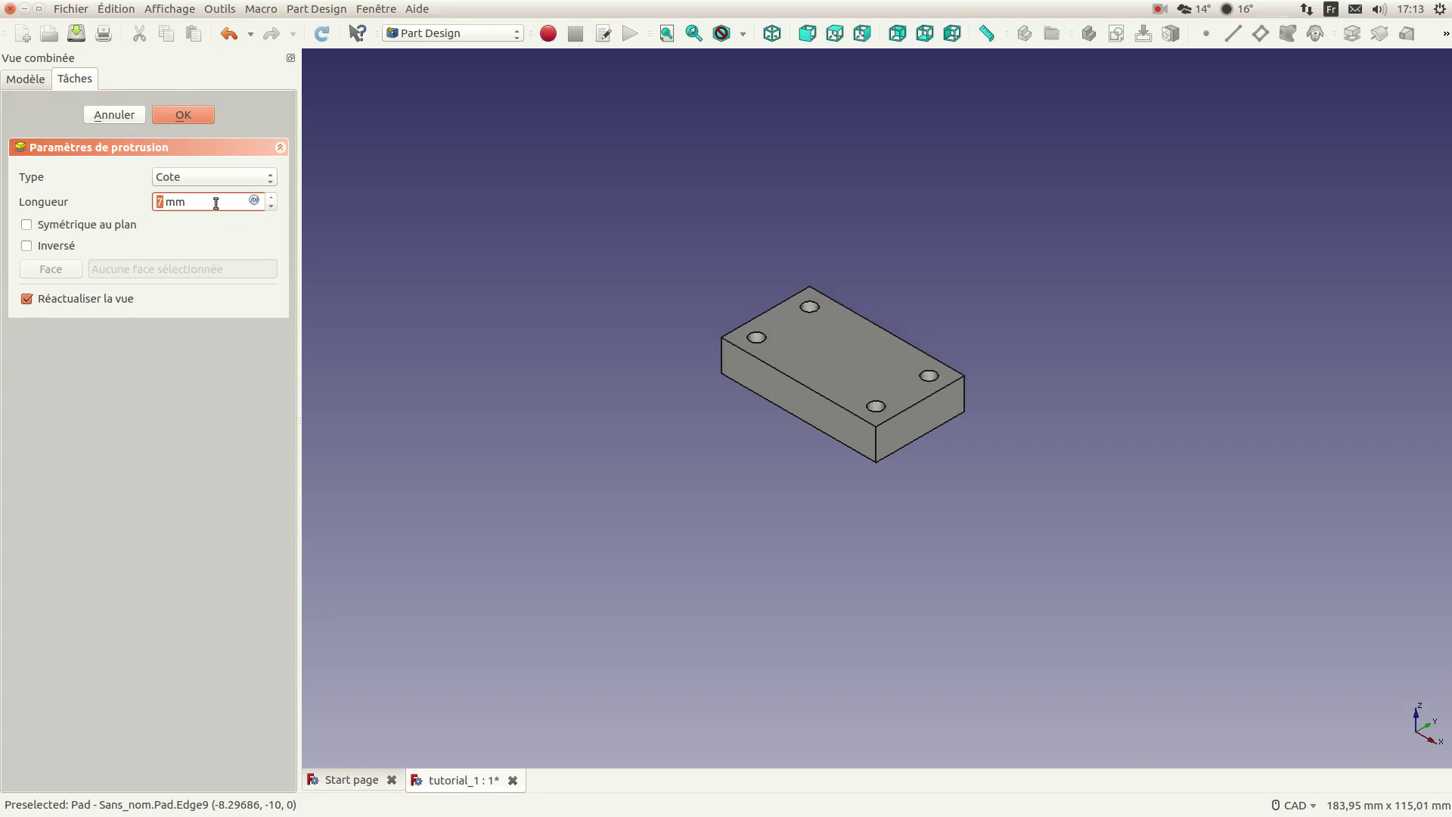
scroll(215, 203, down, 2)
click(183, 121)
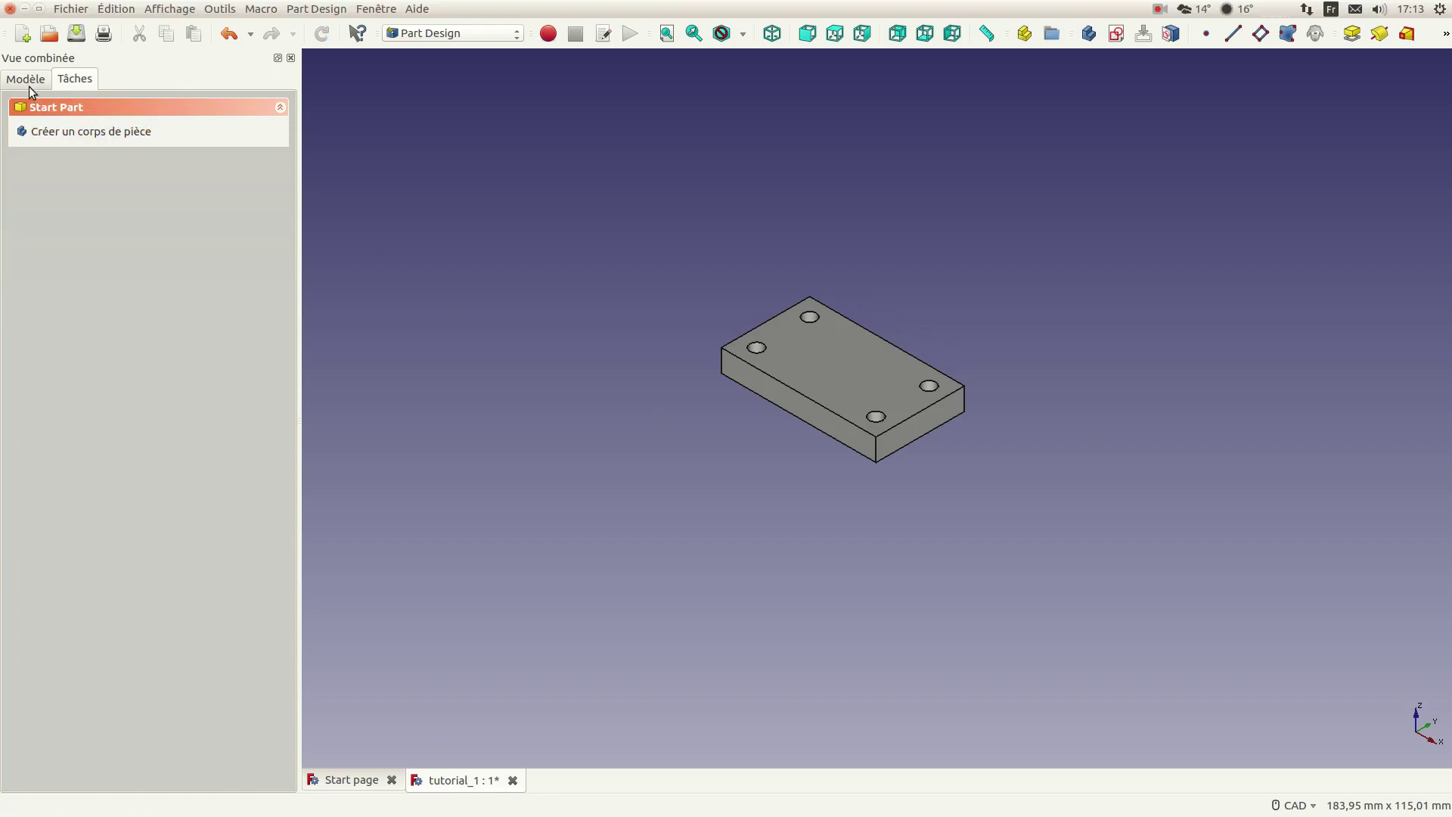
middle_drag(678, 333, 707, 386)
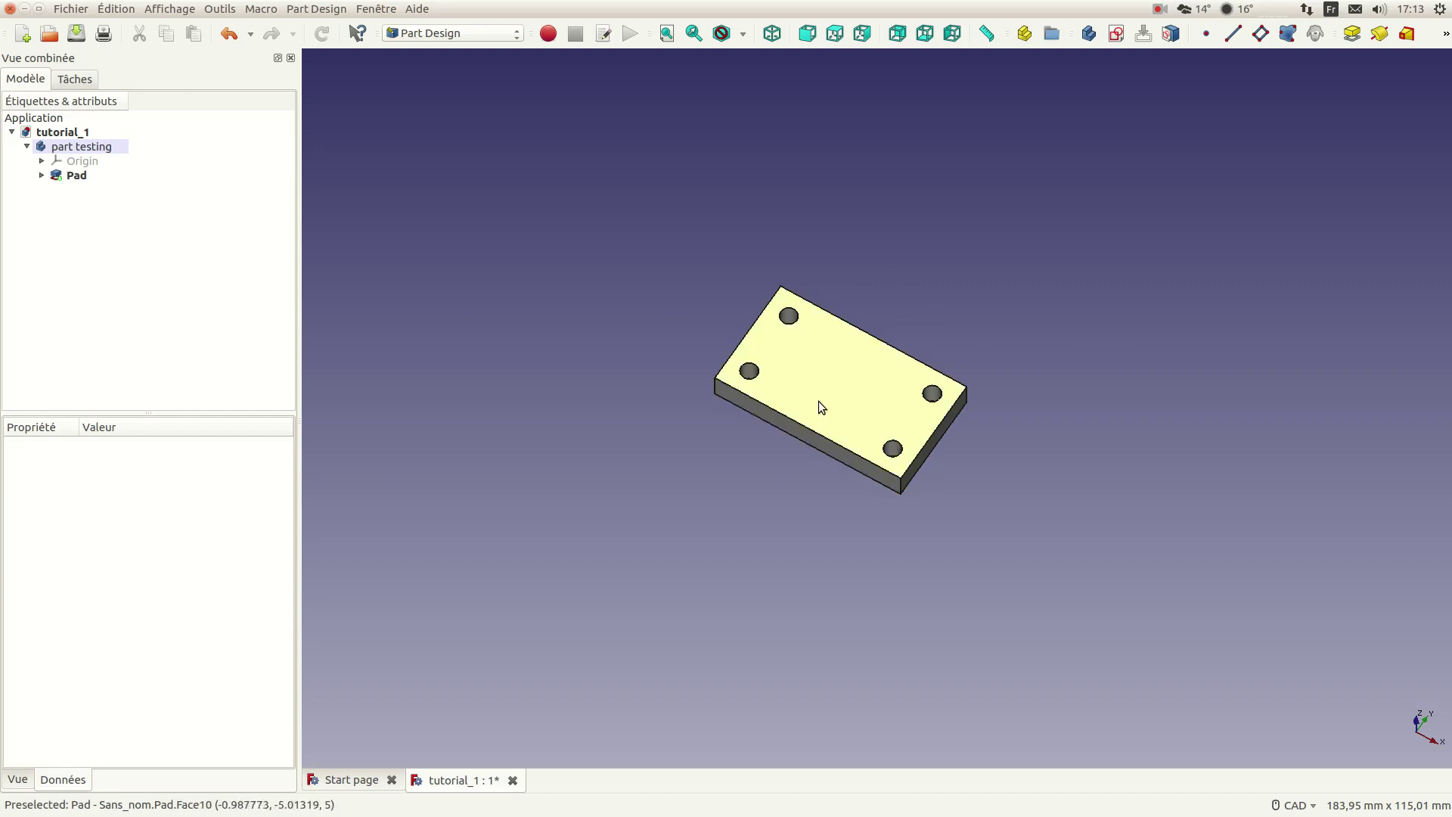
scroll(819, 401, up, 4)
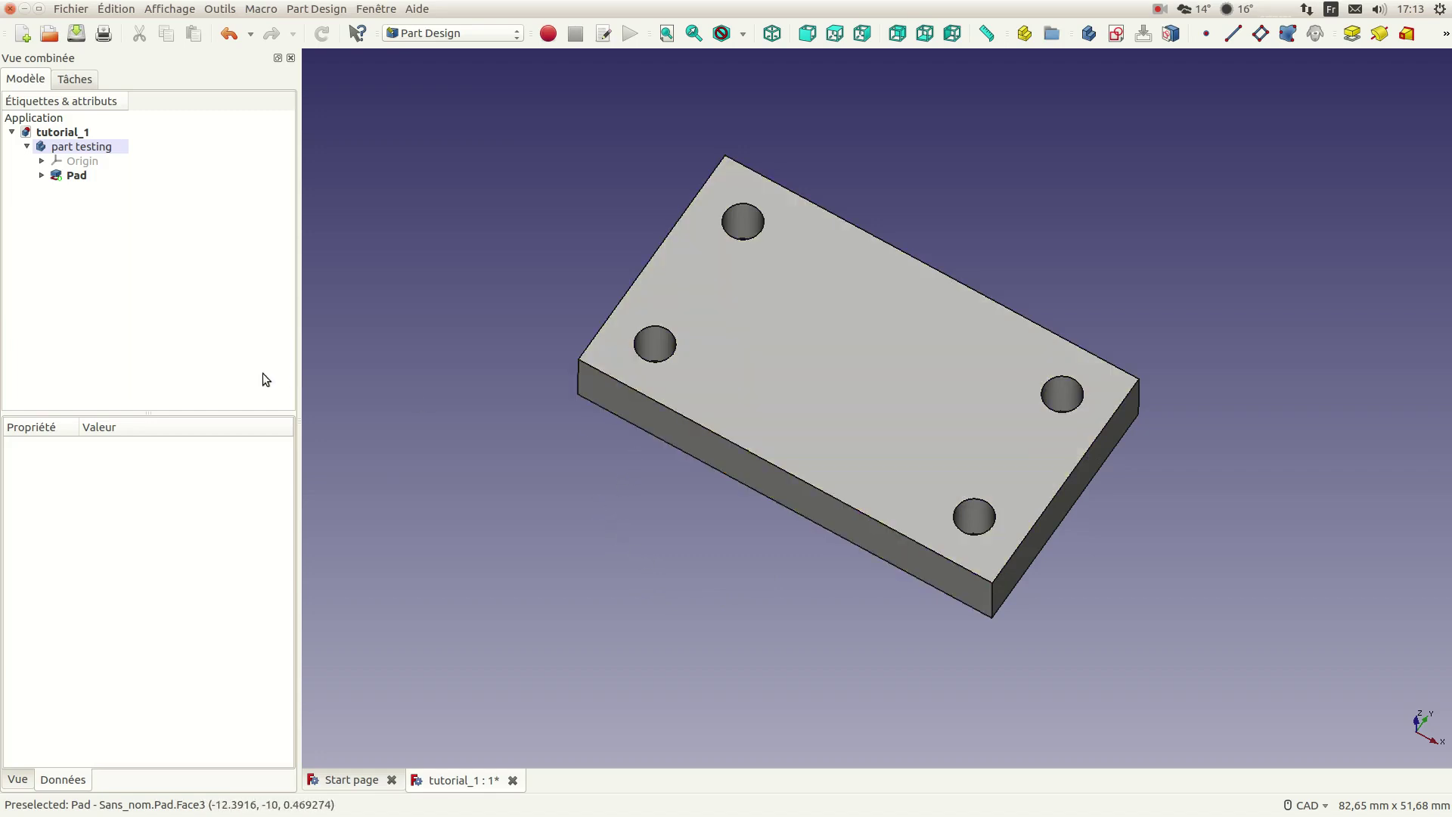
Step: Hide the pad and open its underlying sketch for editing
click(42, 176)
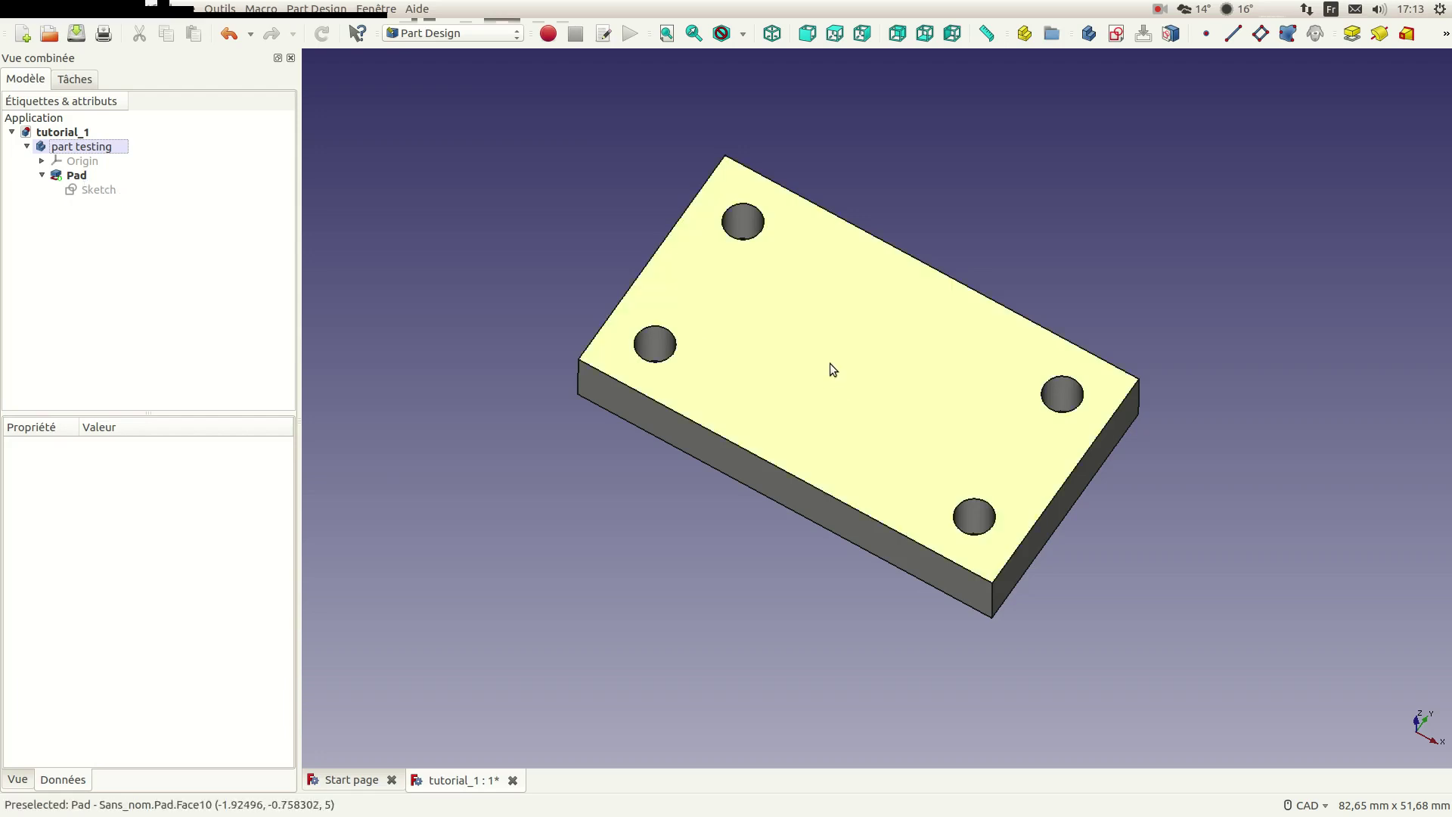
click(832, 363)
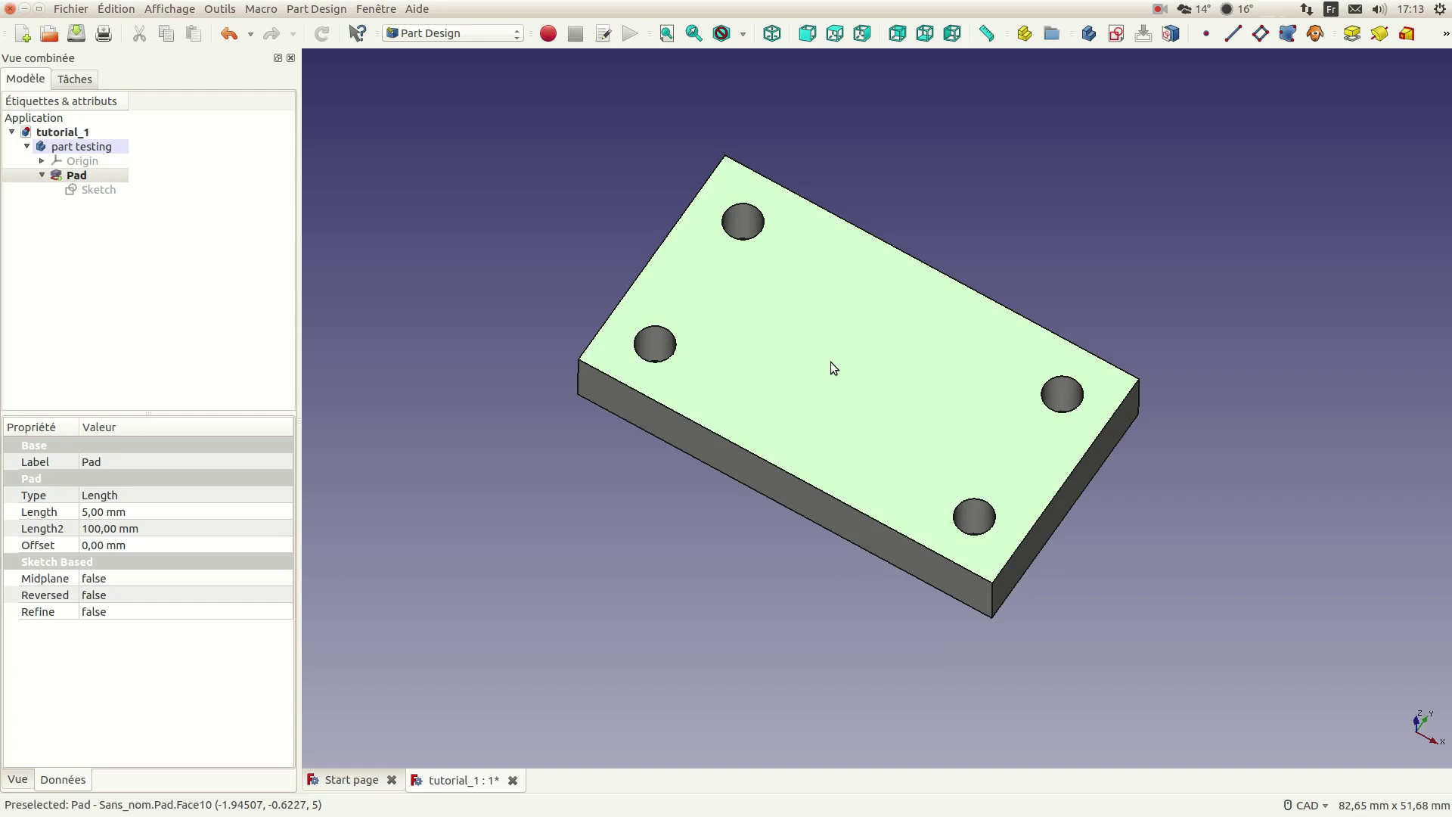
key(space)
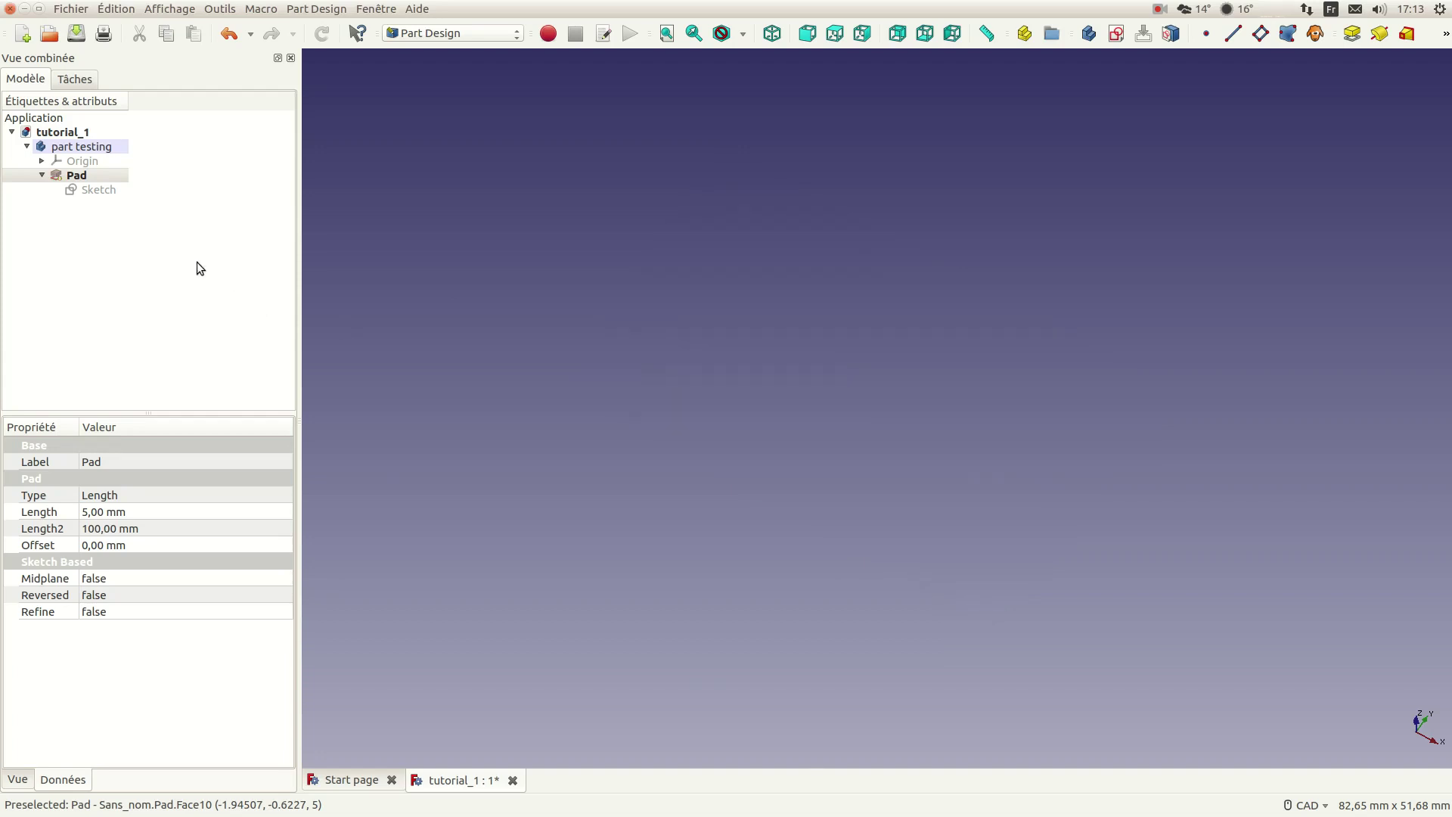
click(98, 194)
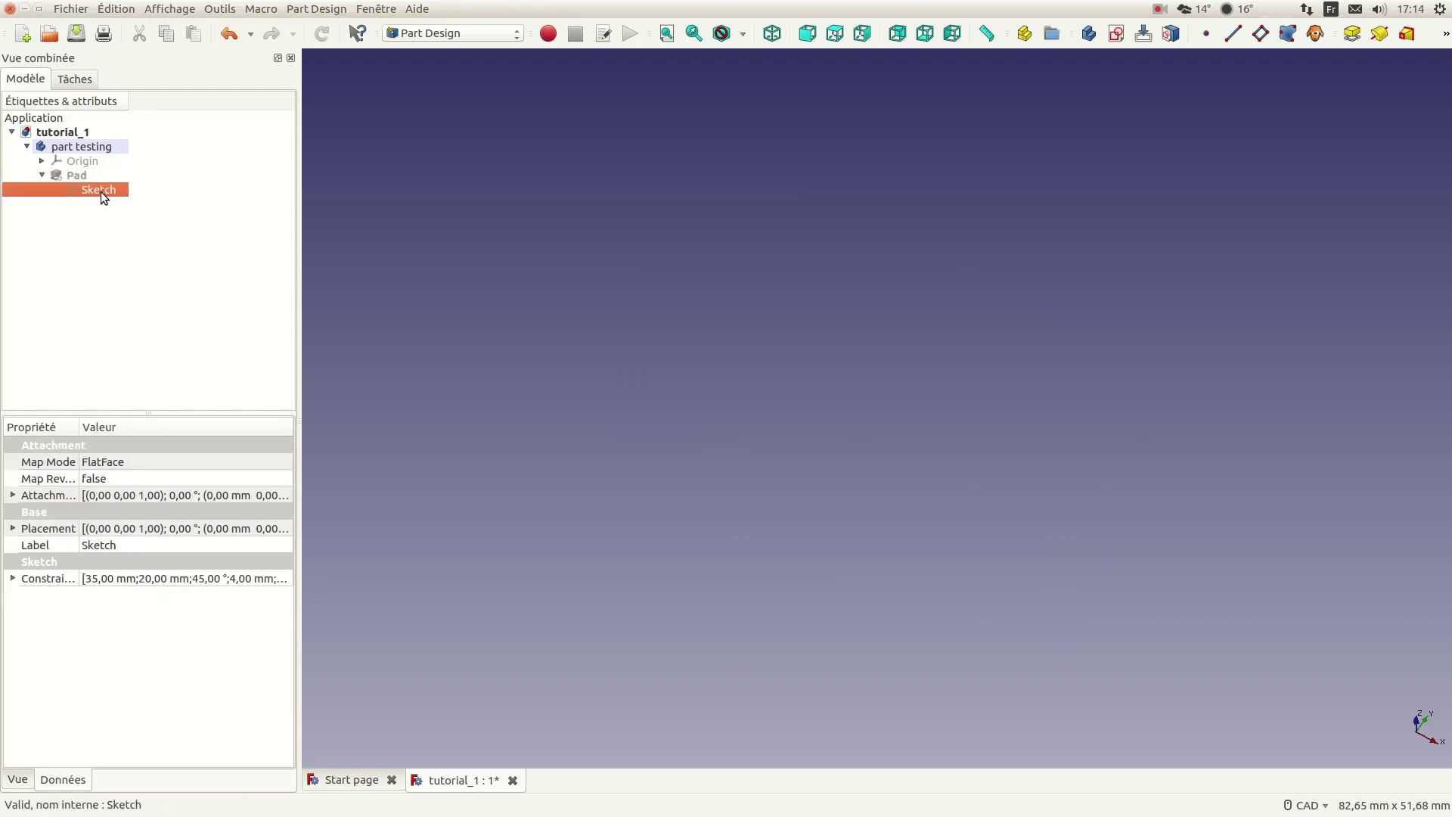
double_click(101, 192)
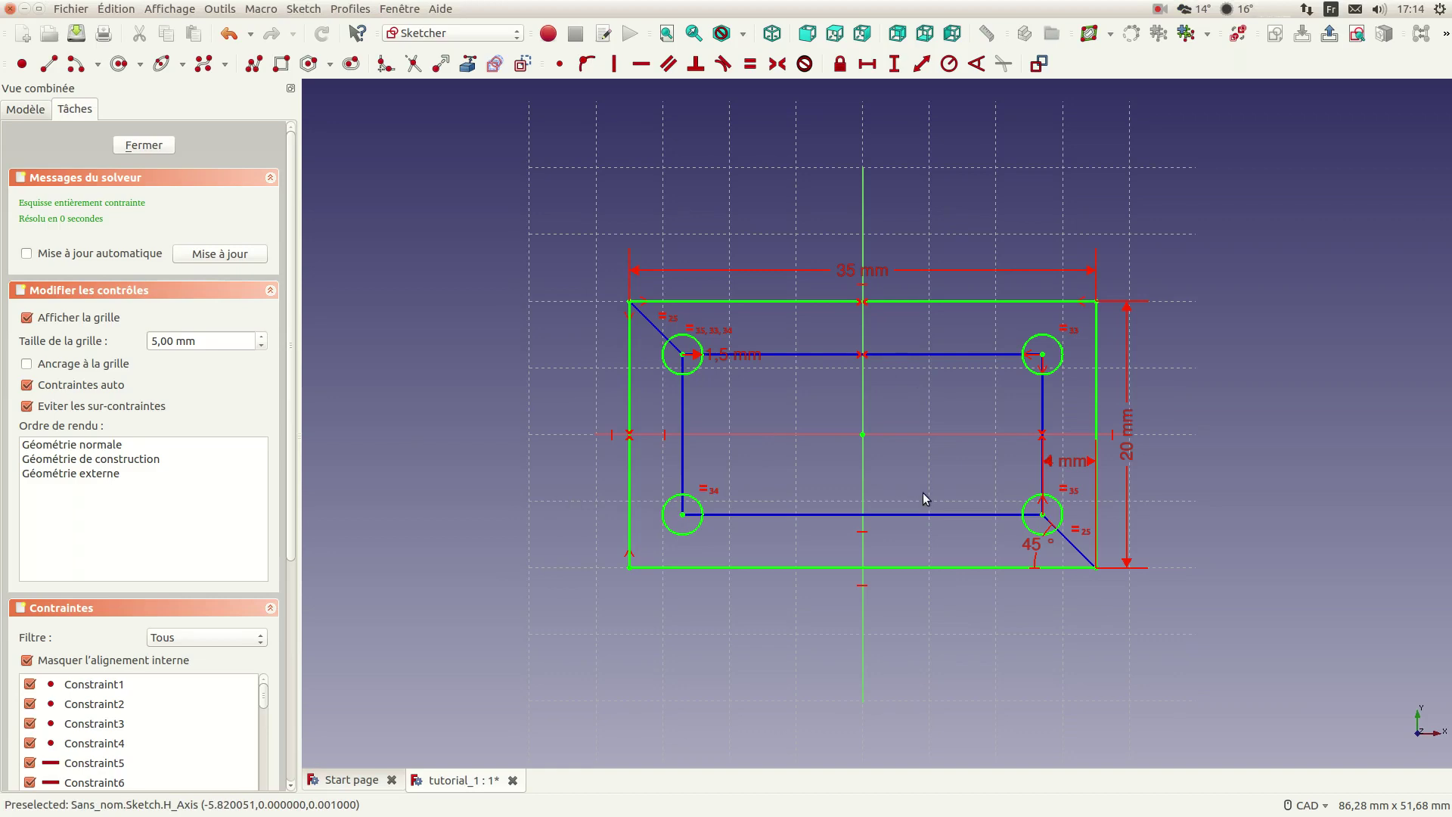
scroll(1042, 513, up, 5)
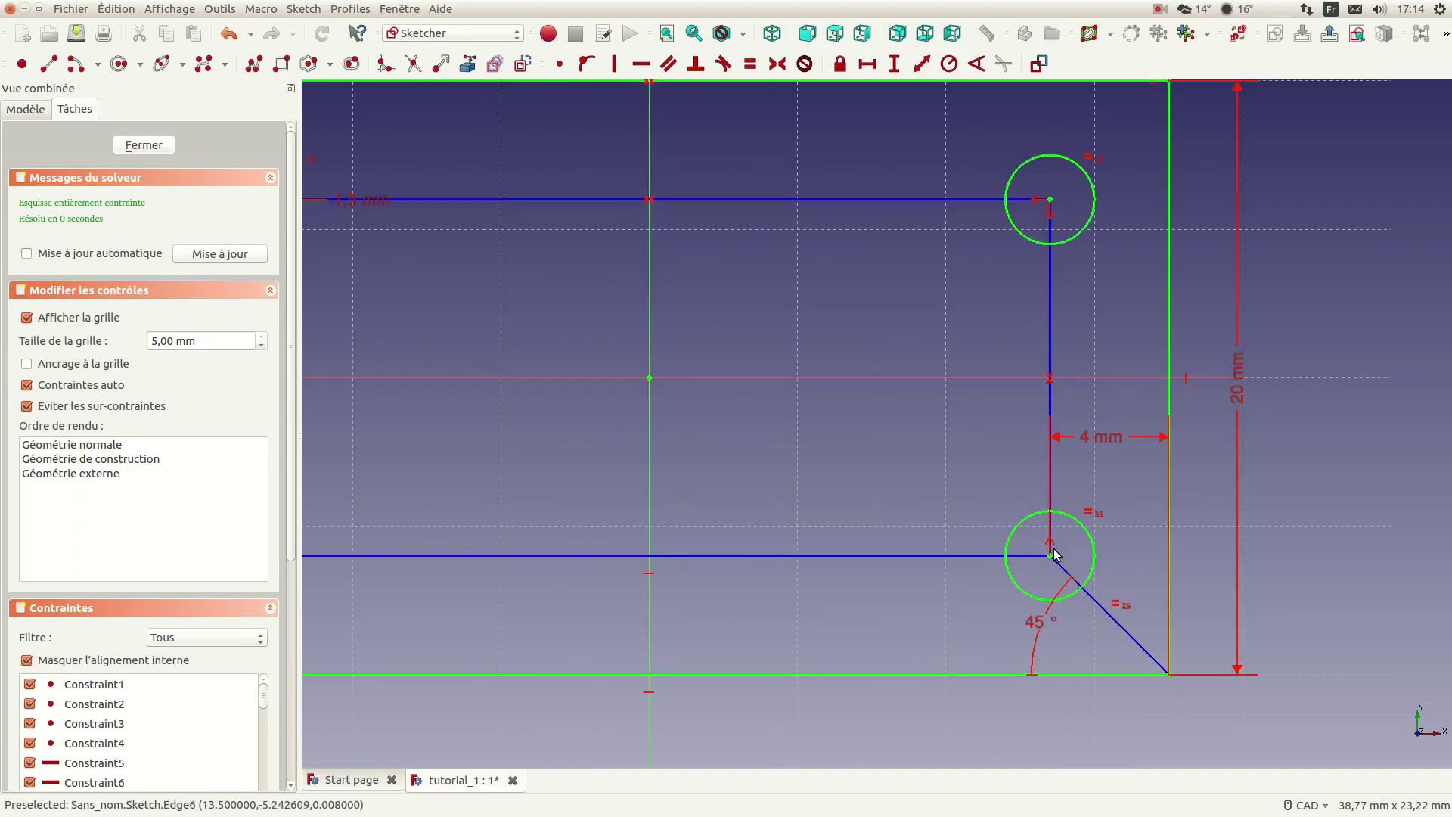
scroll(1024, 537, down, 3)
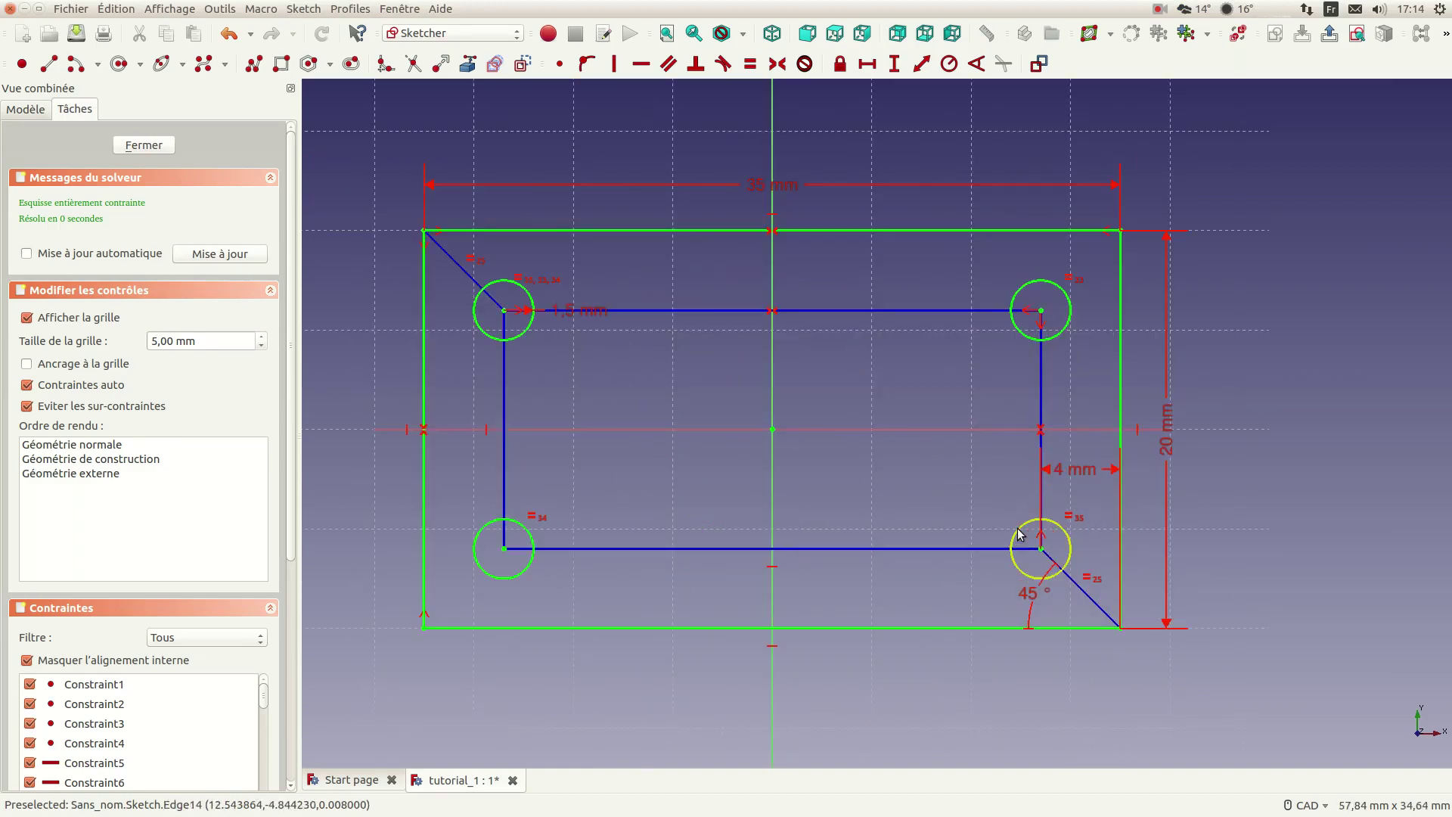
Step: Set the horizontal distance between the inner and outer rectangles' lower-right corners to 3 mm
double_click(1078, 470)
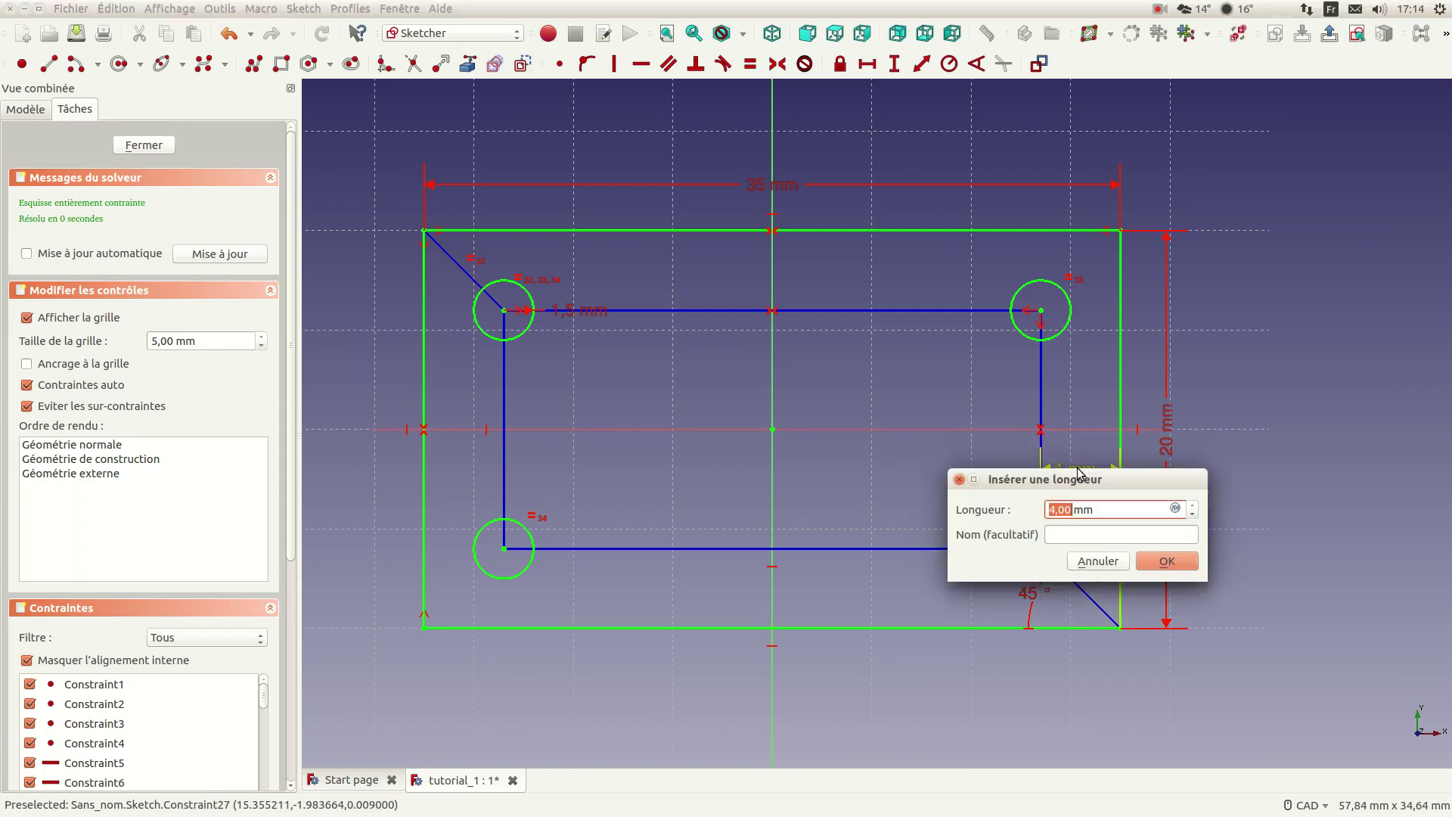
text(3)
click(1170, 562)
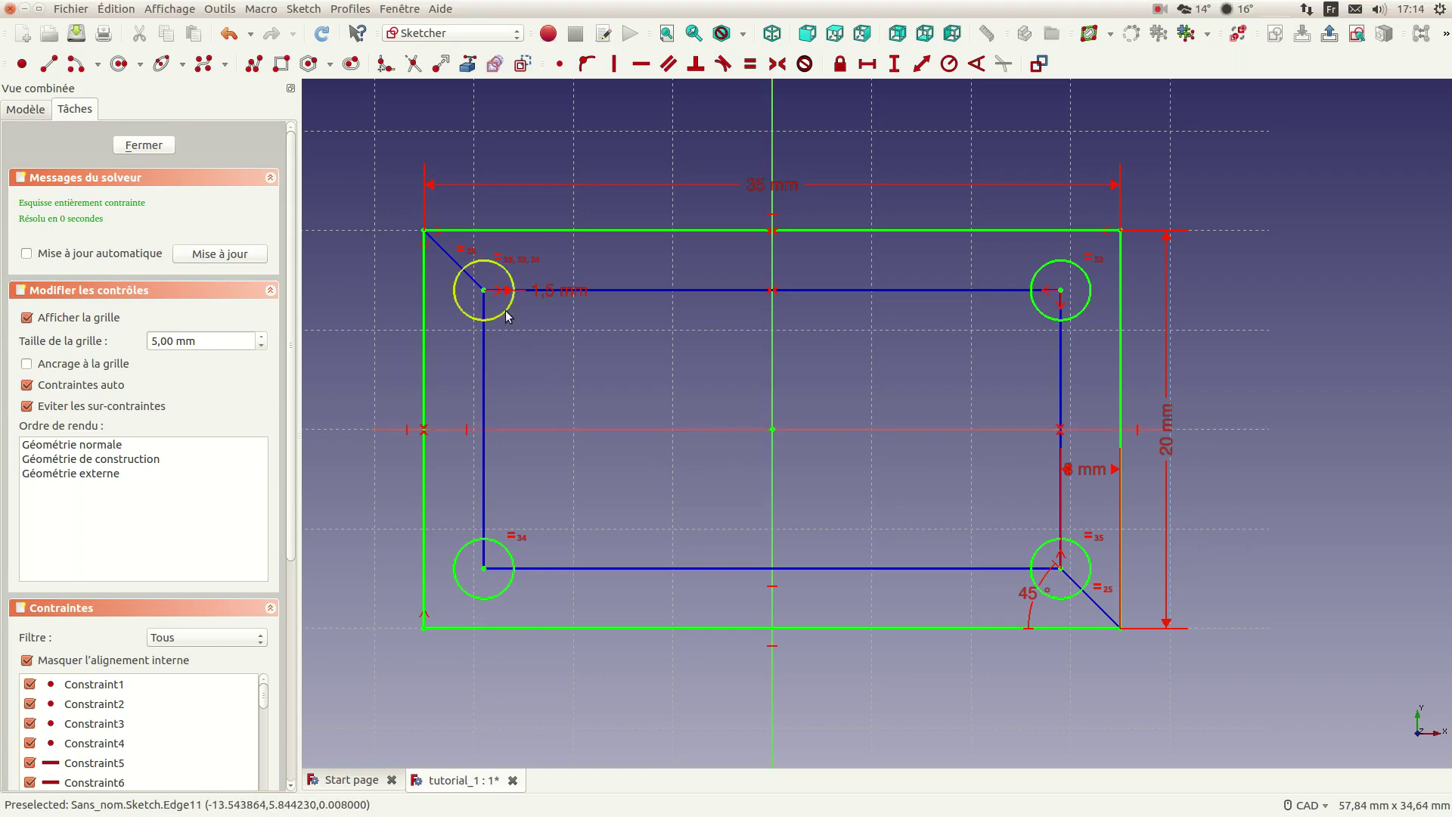
Step: Set the corner circles' shared radius to 2 mm and move the 3 mm distance dimension outside the plate's right edge
double_click(543, 297)
text(2)
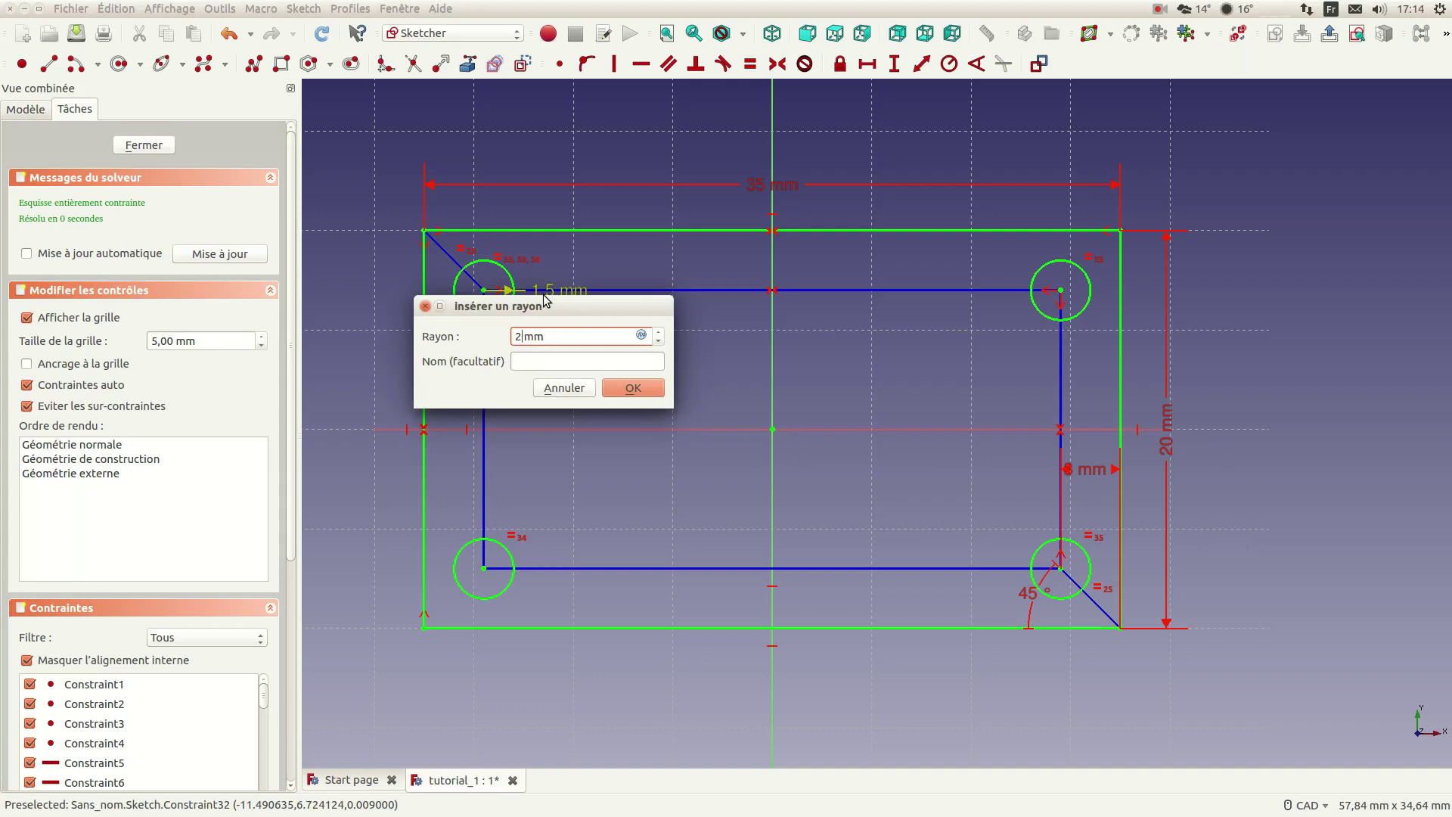
click(625, 388)
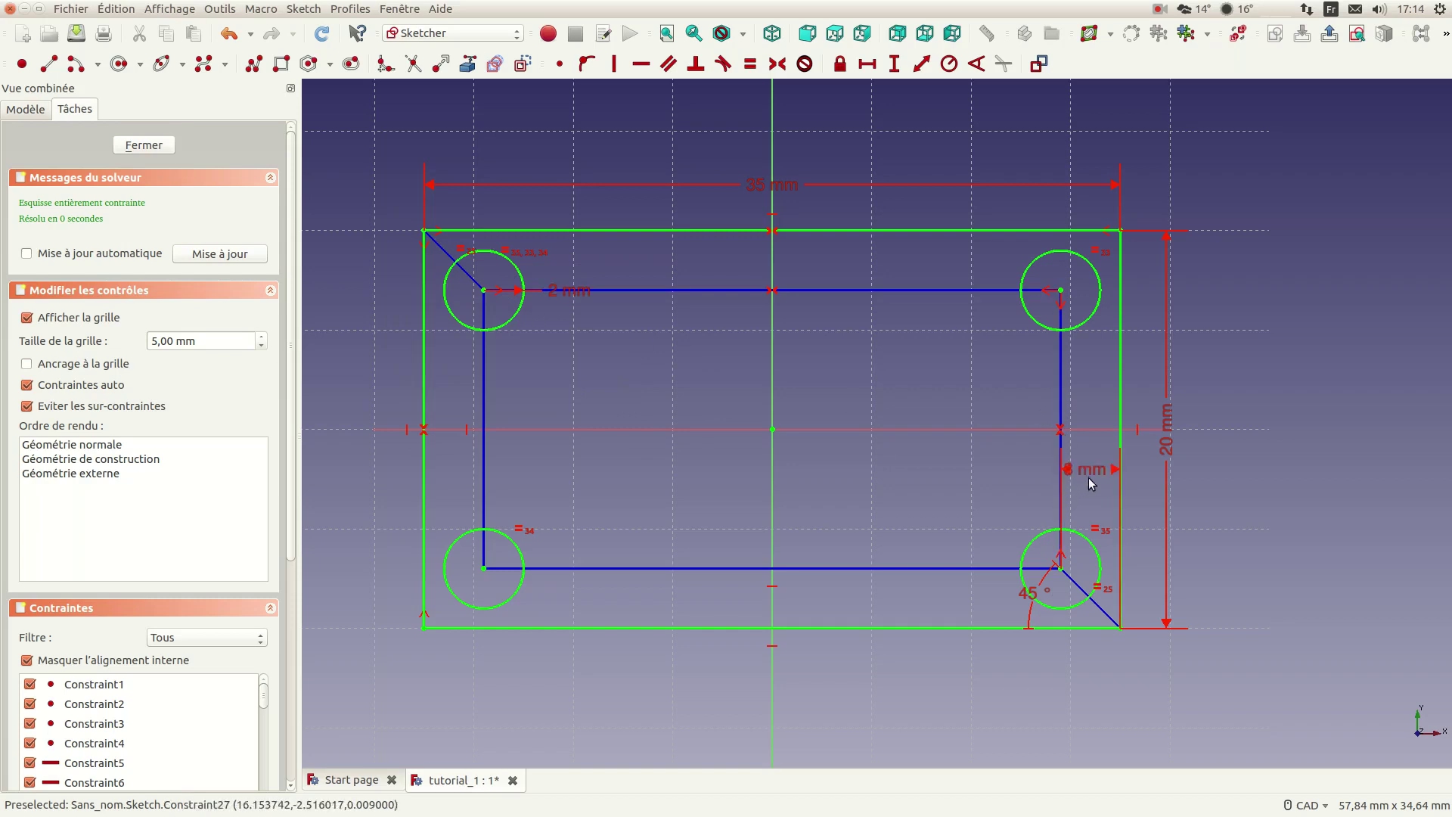
drag(1092, 474, 1231, 504)
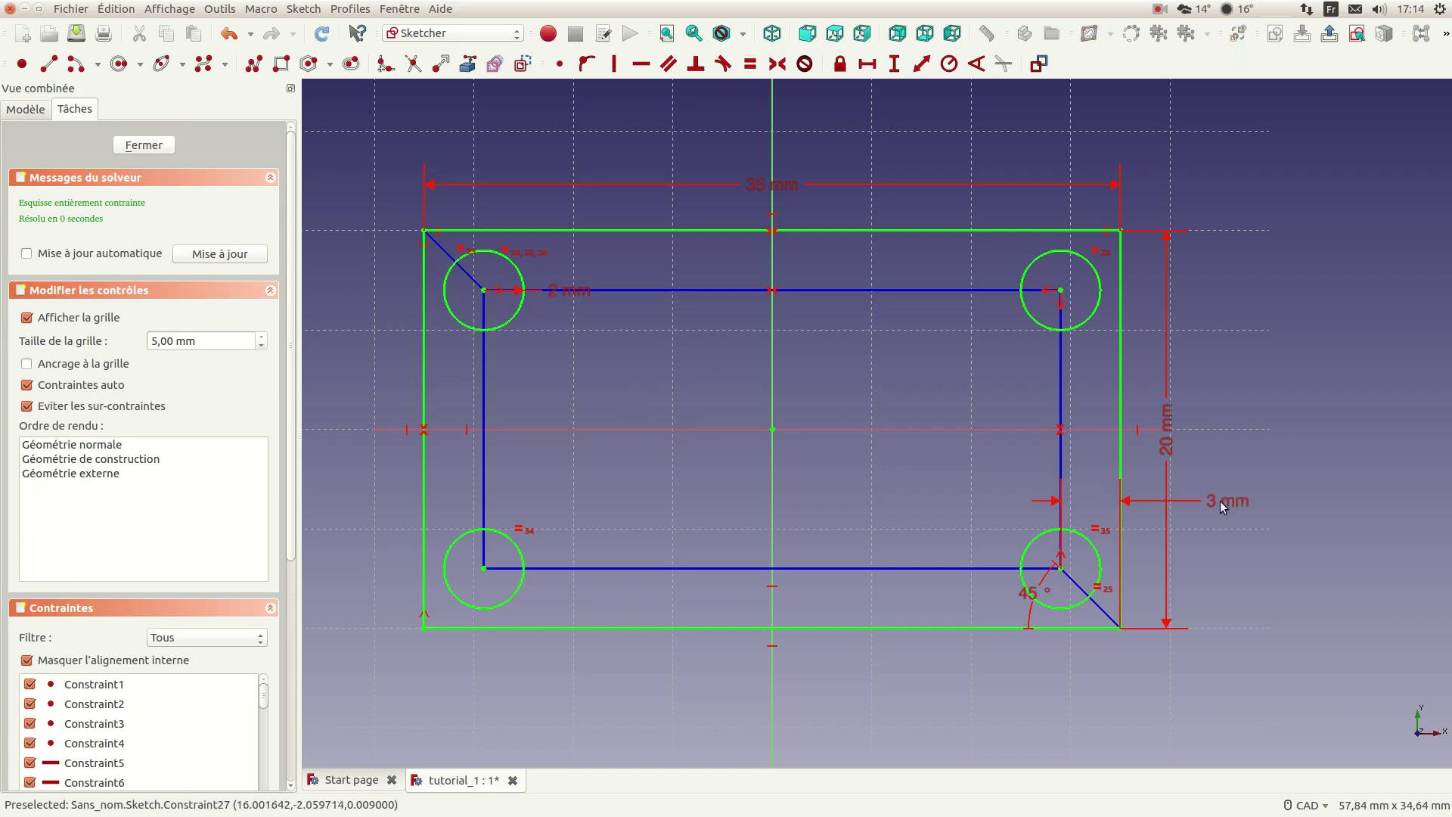
Step: Close the edited sketch and make the pad visible again
click(145, 147)
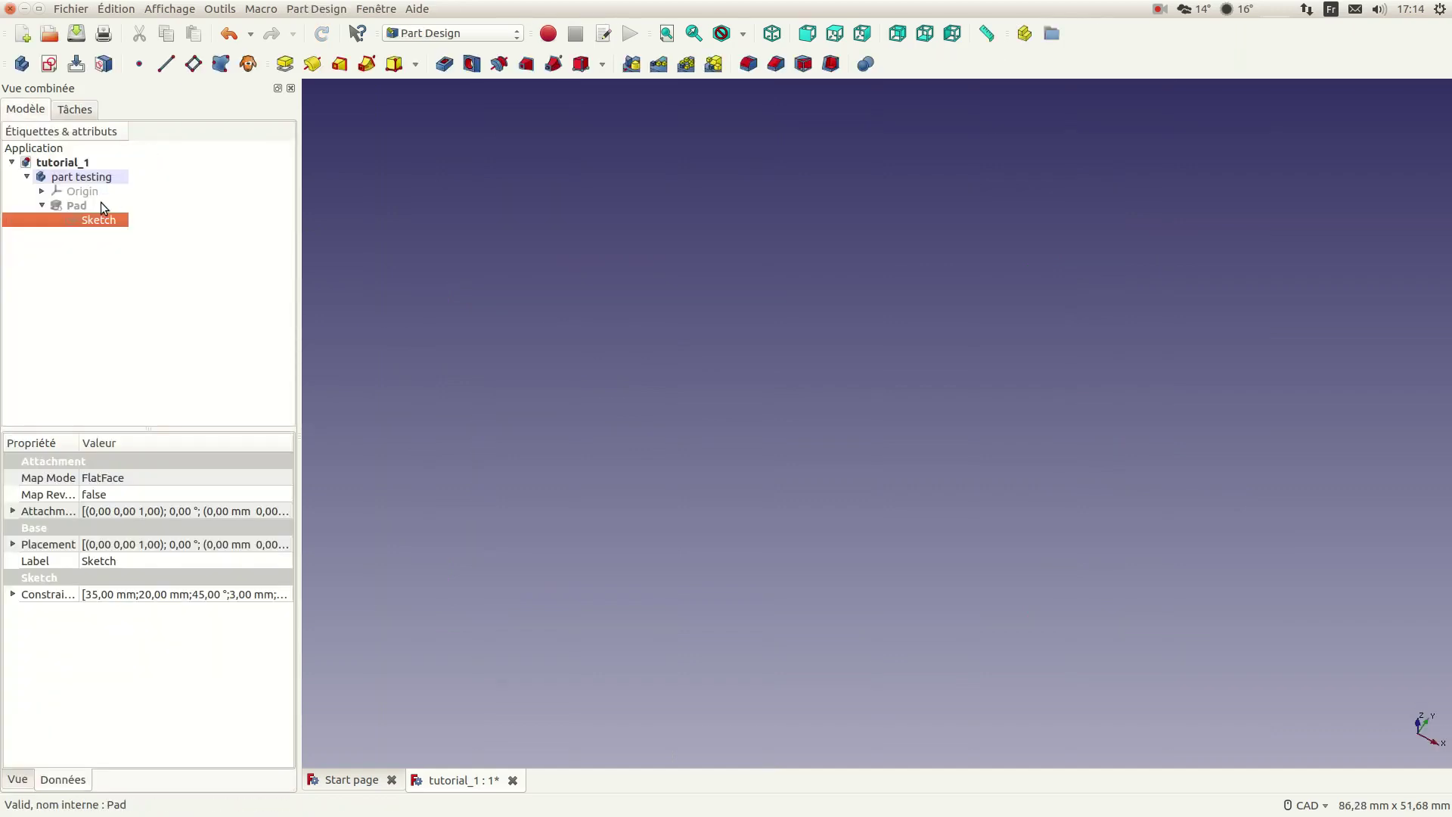
click(89, 202)
key(space)
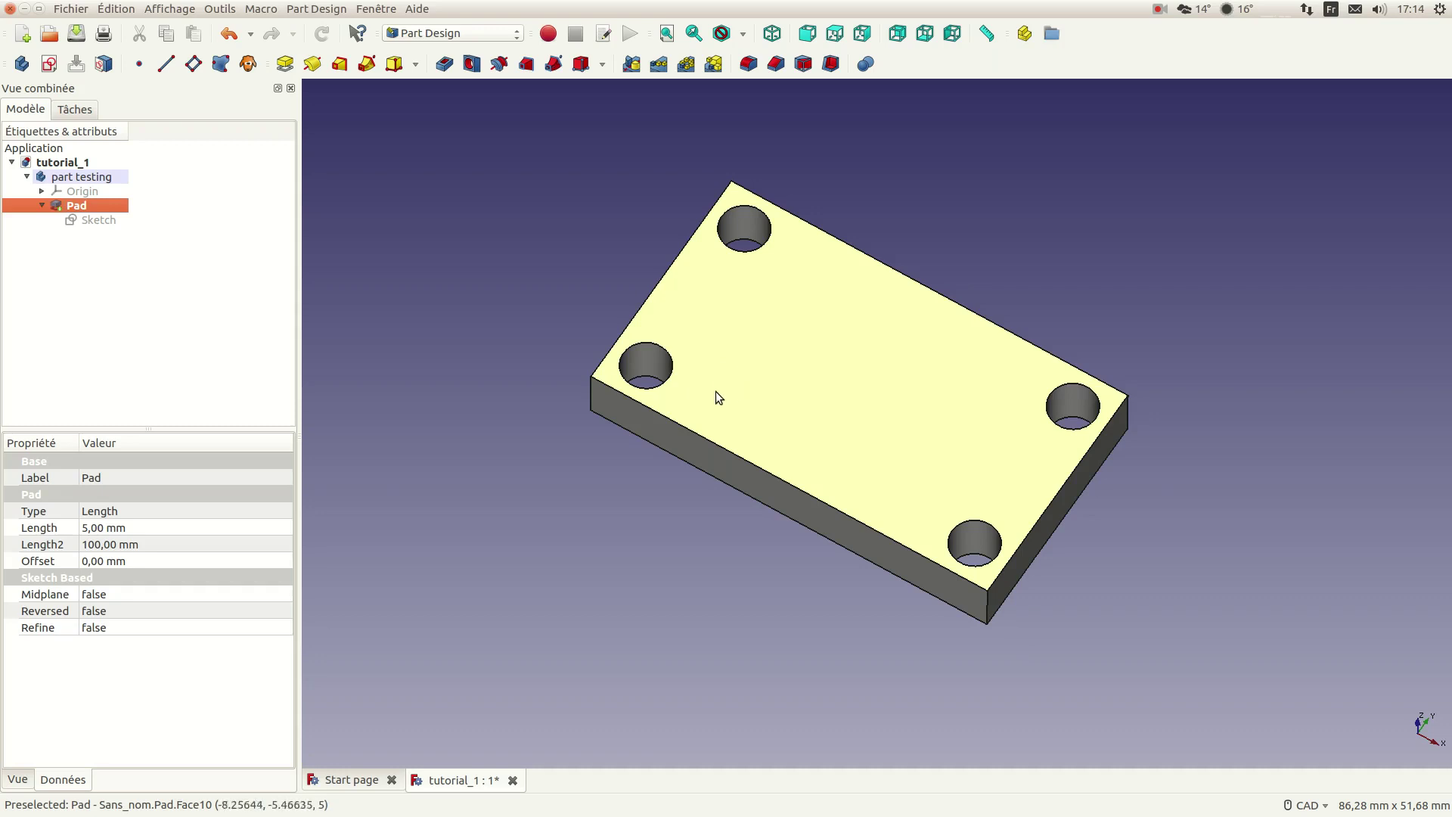
click(103, 221)
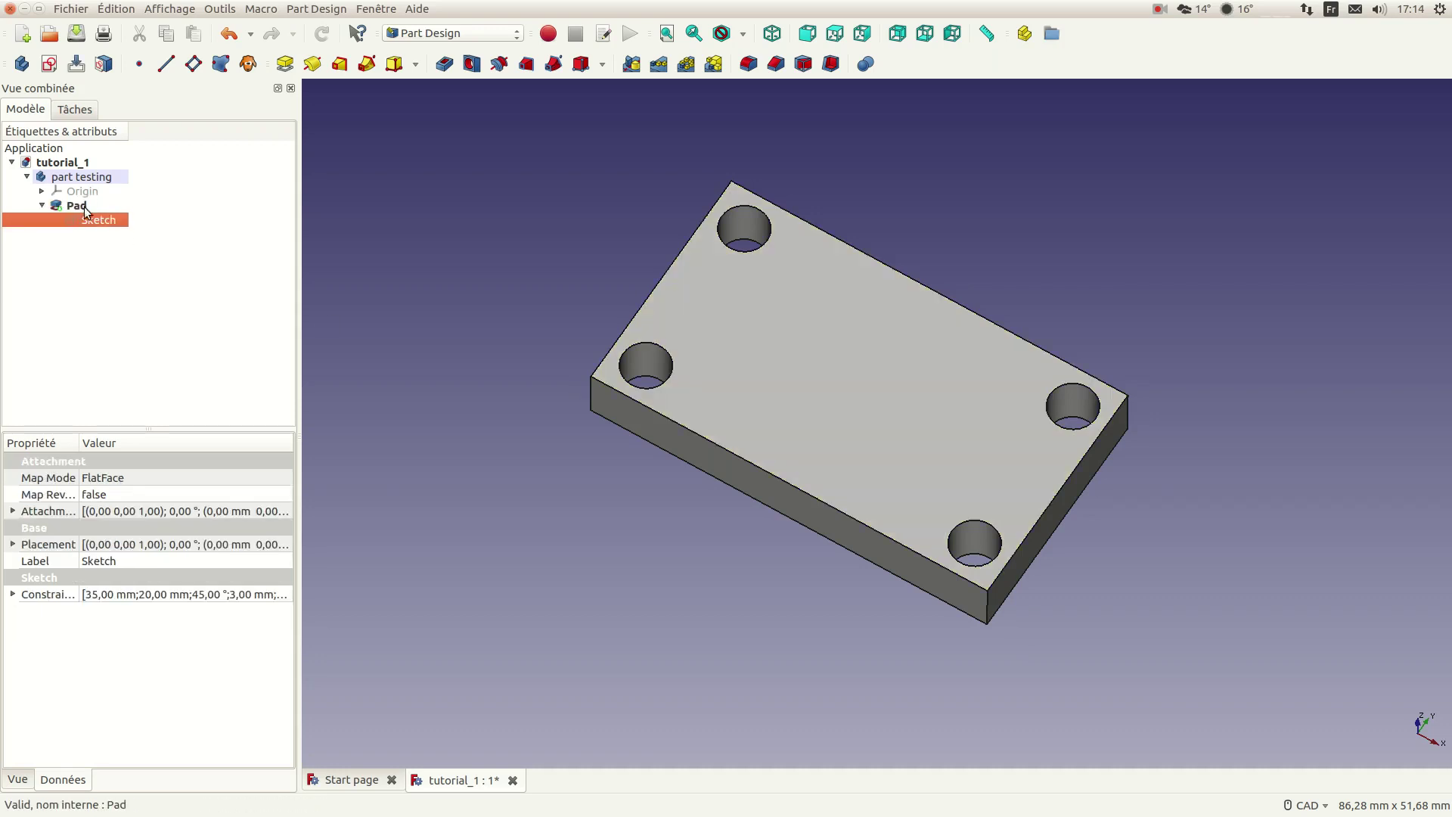
click(81, 205)
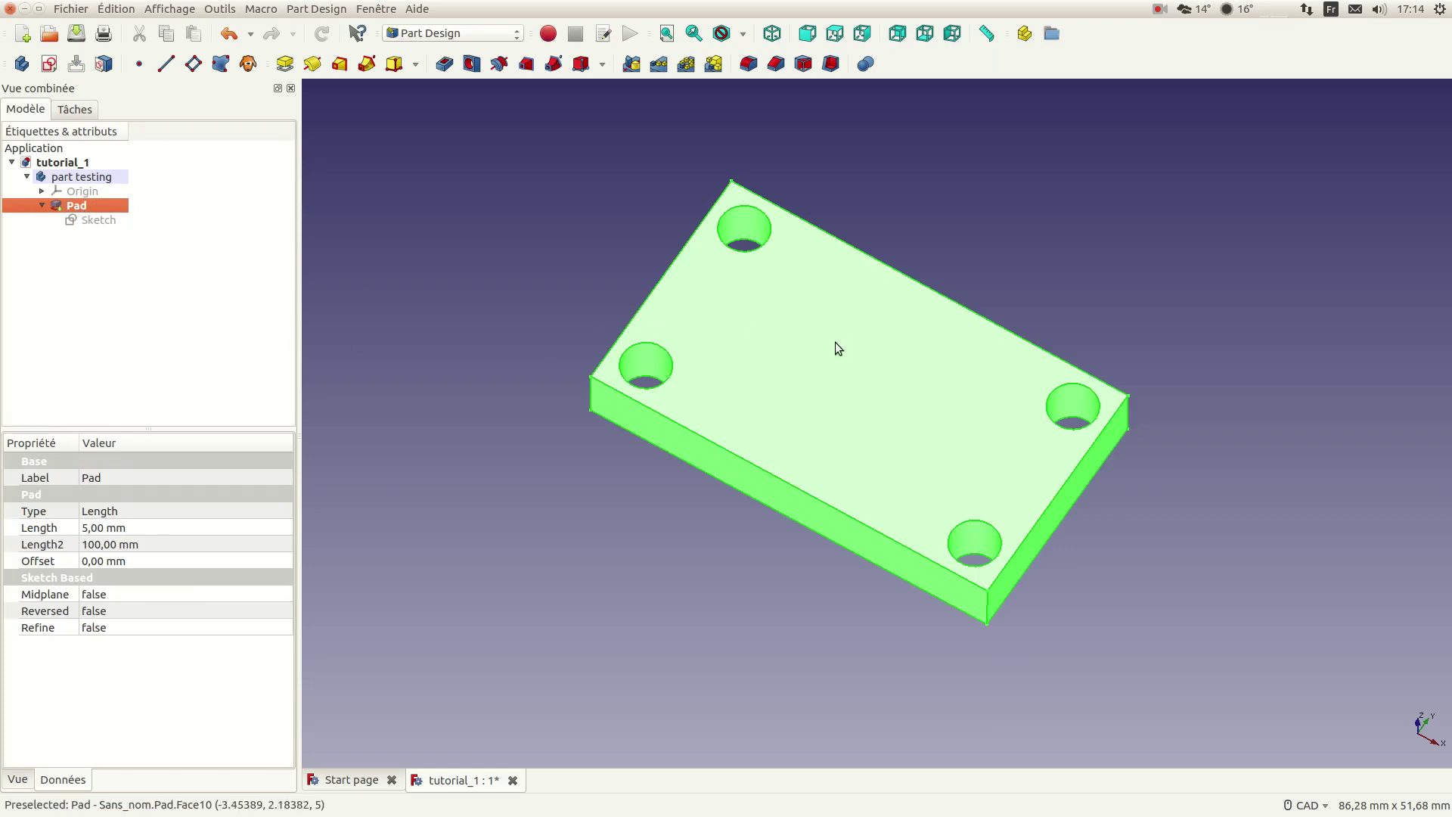
click(459, 277)
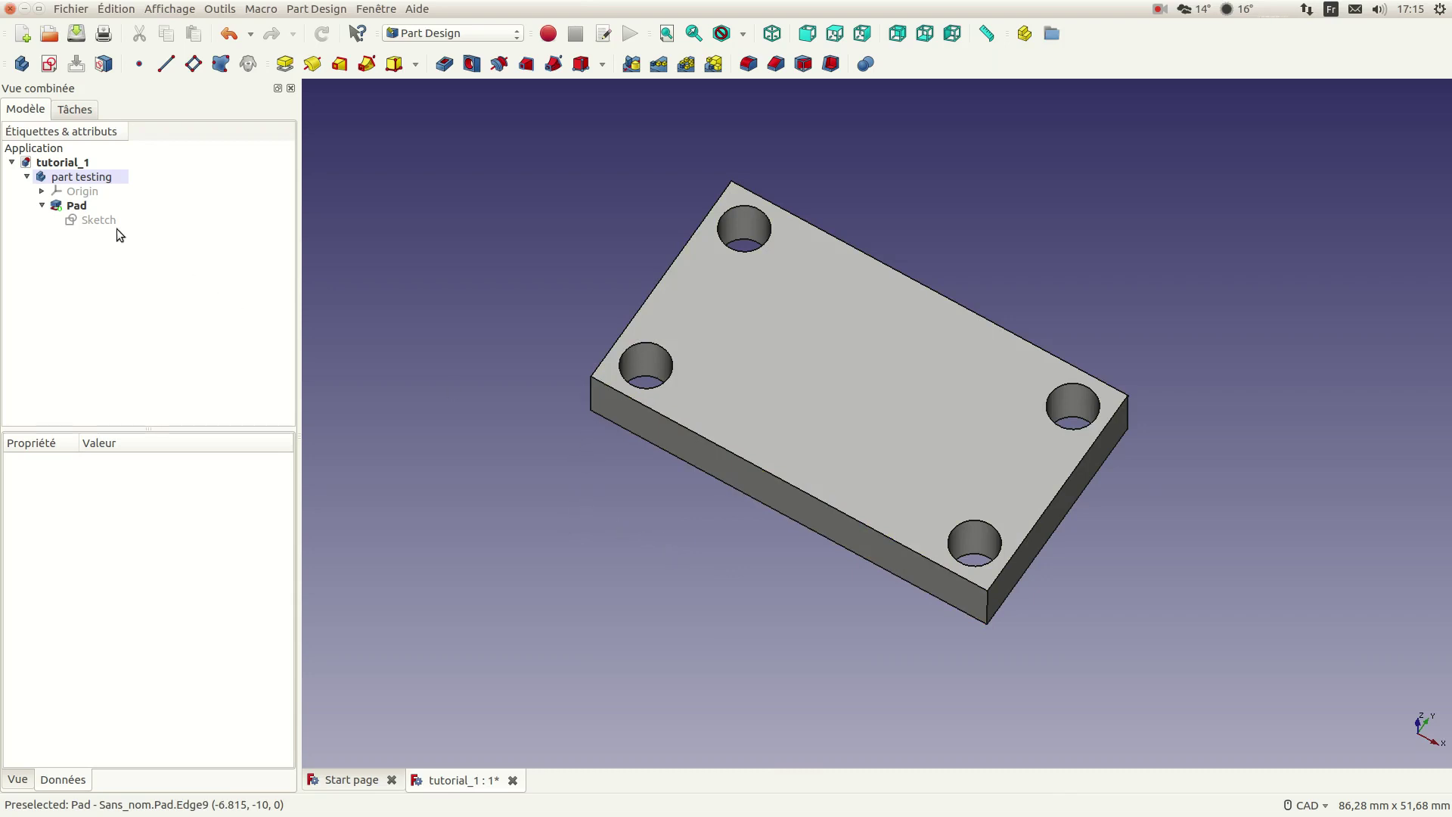
Step: Rename the pad feature as plate
click(85, 207)
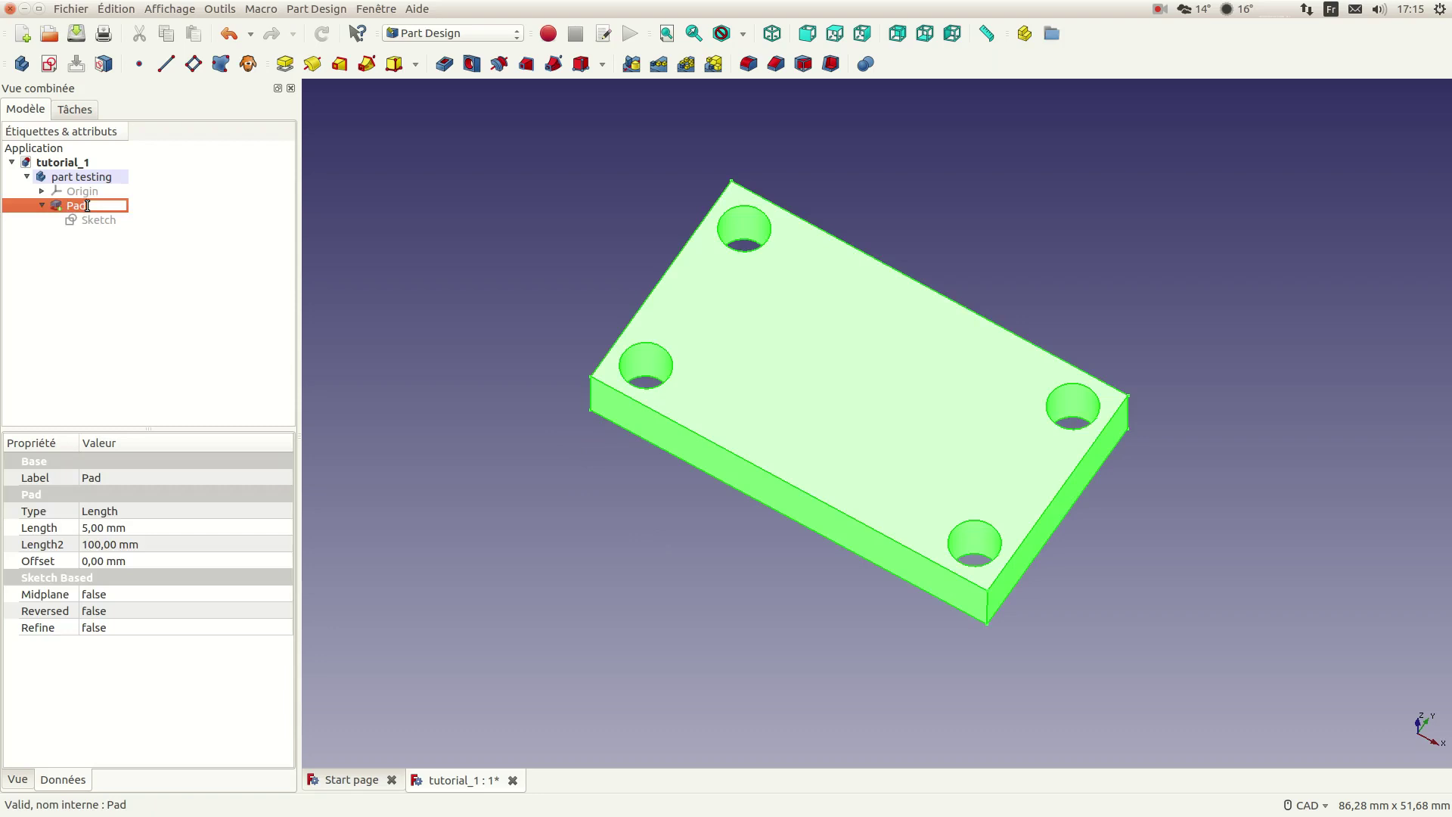
key(BackSpace)
text(plate)
key(Return)
click(592, 611)
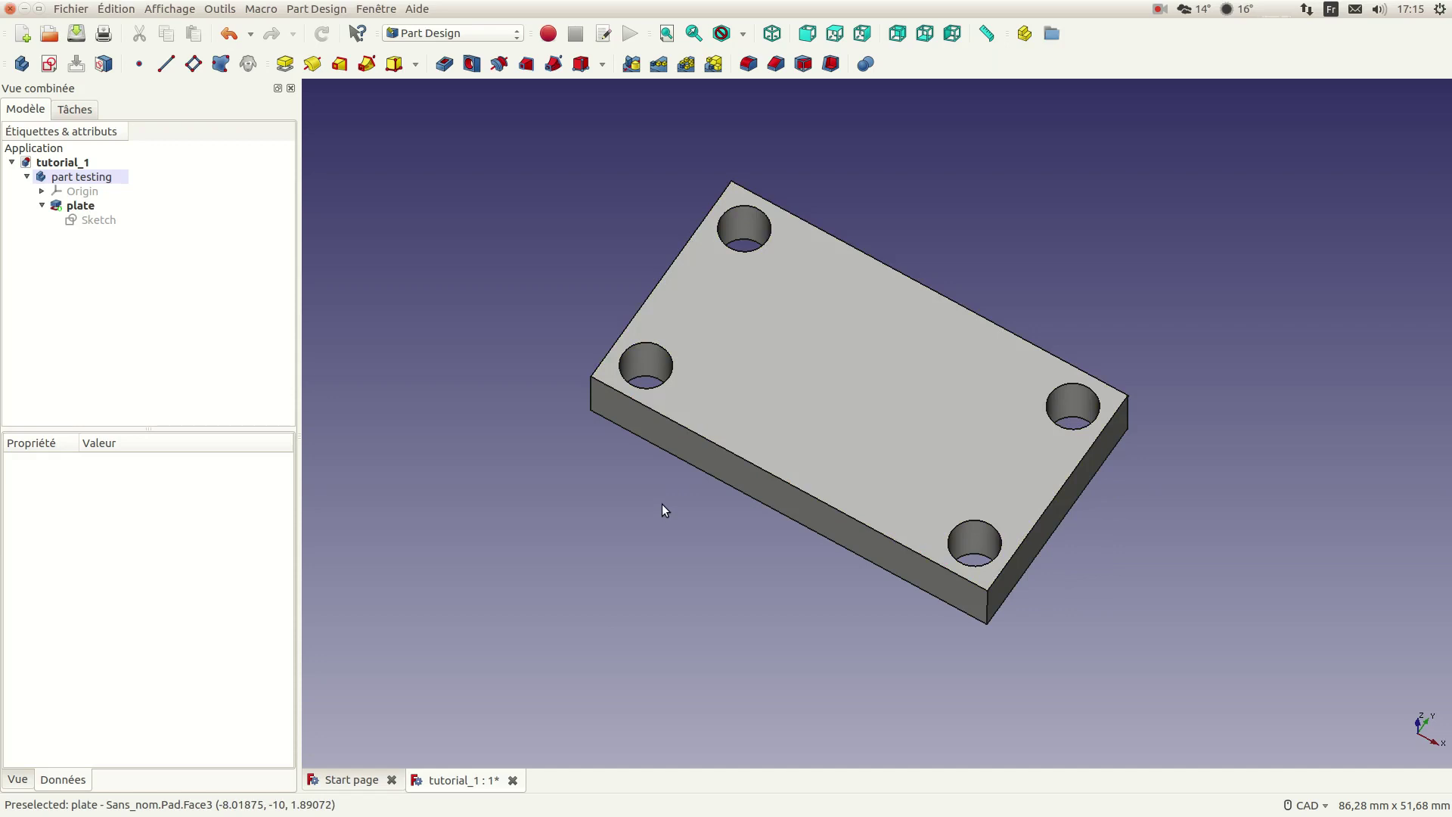
Step: Create a new sketch on the plate's large upper face
click(838, 388)
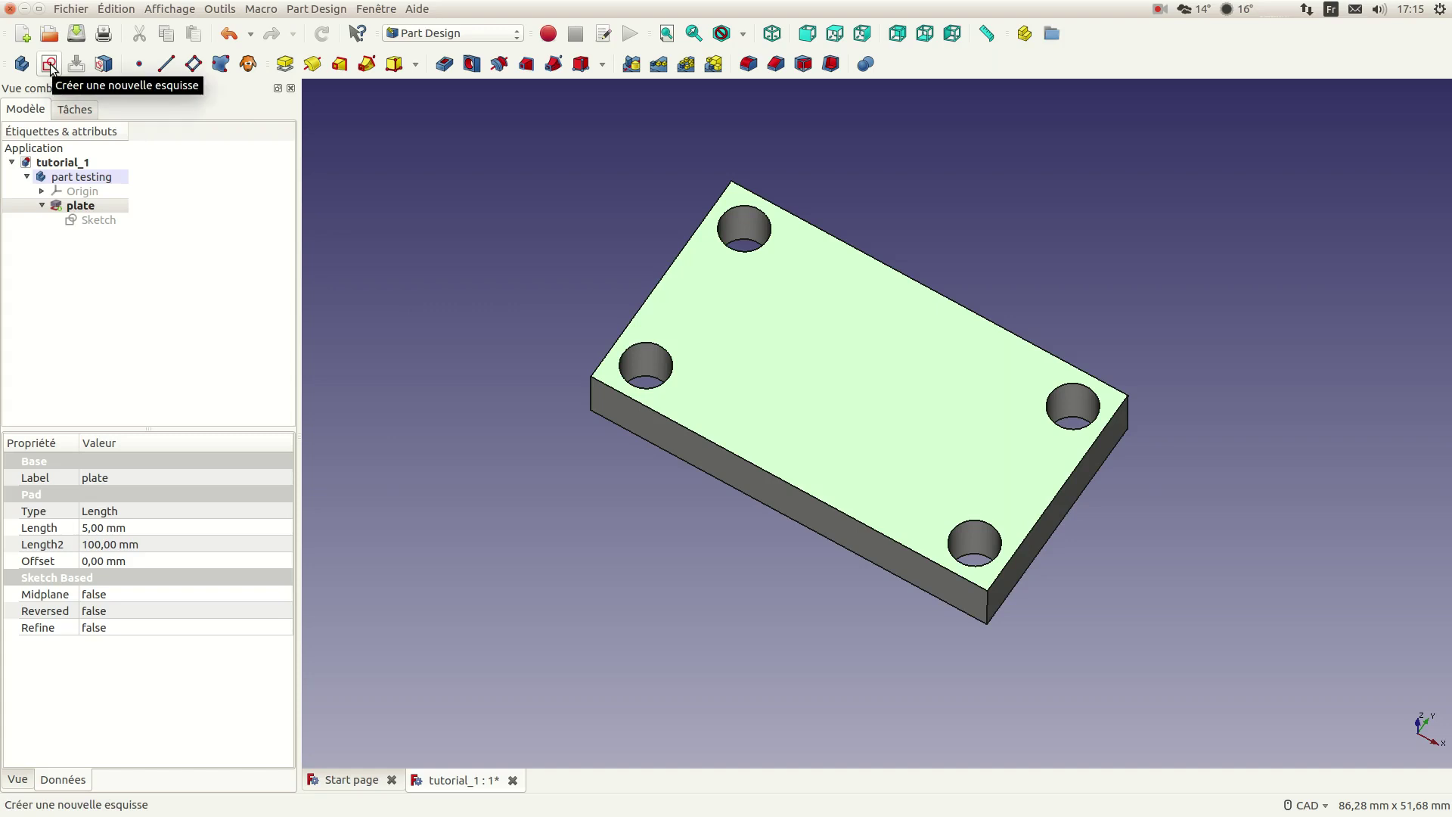
click(72, 110)
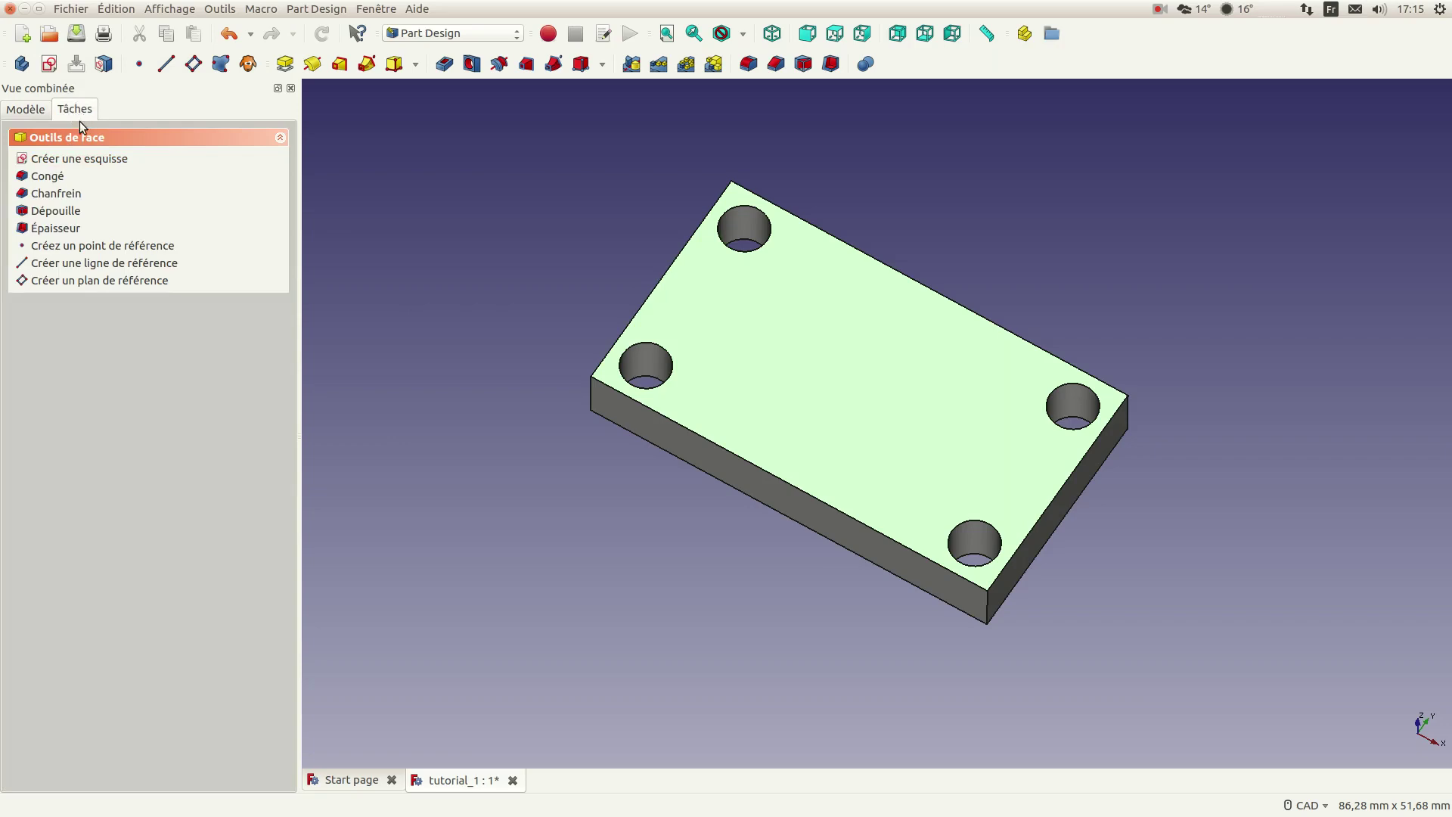
click(90, 160)
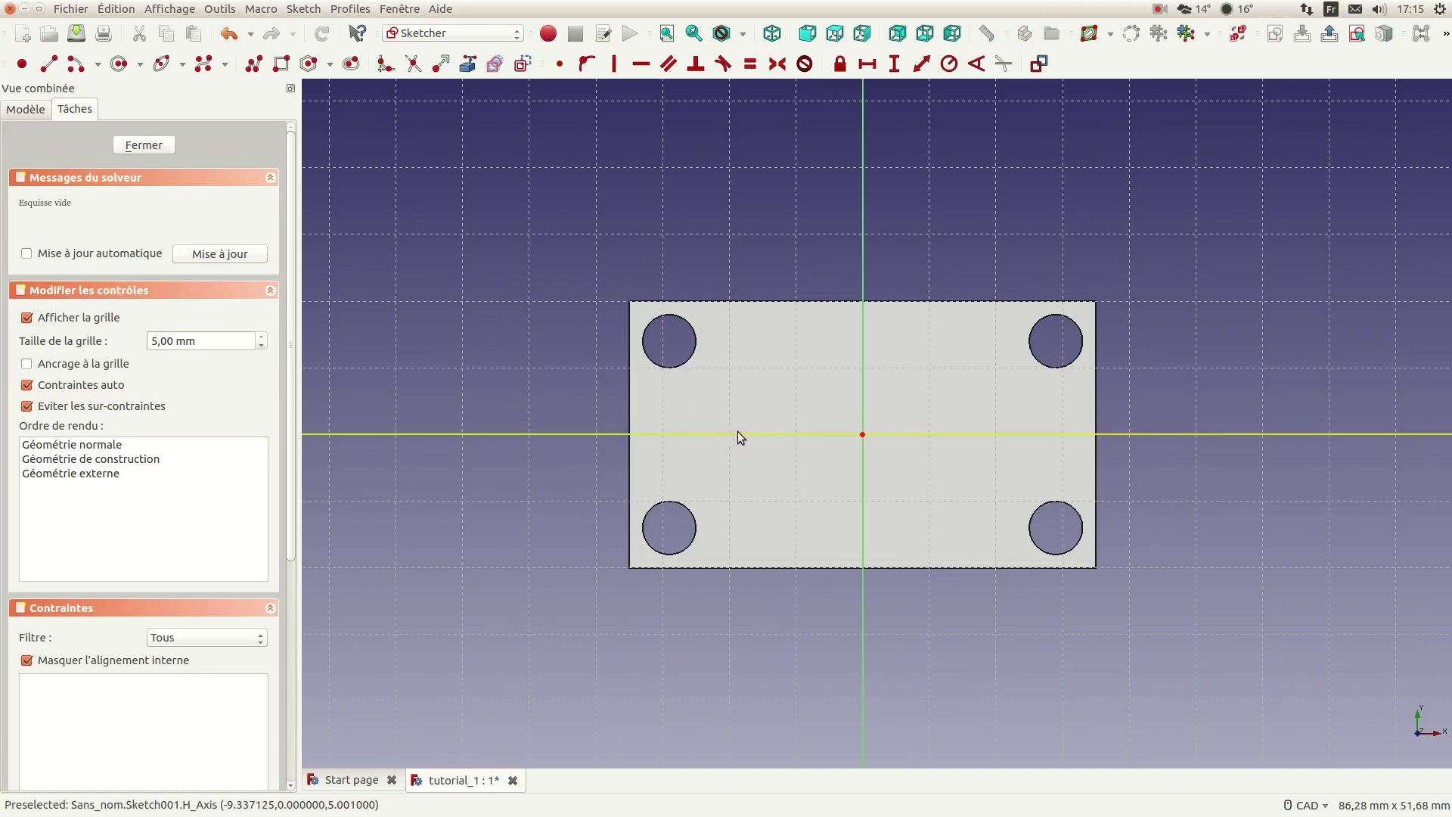
scroll(737, 431, down, 2)
scroll(738, 431, down, 2)
scroll(820, 434, up, 2)
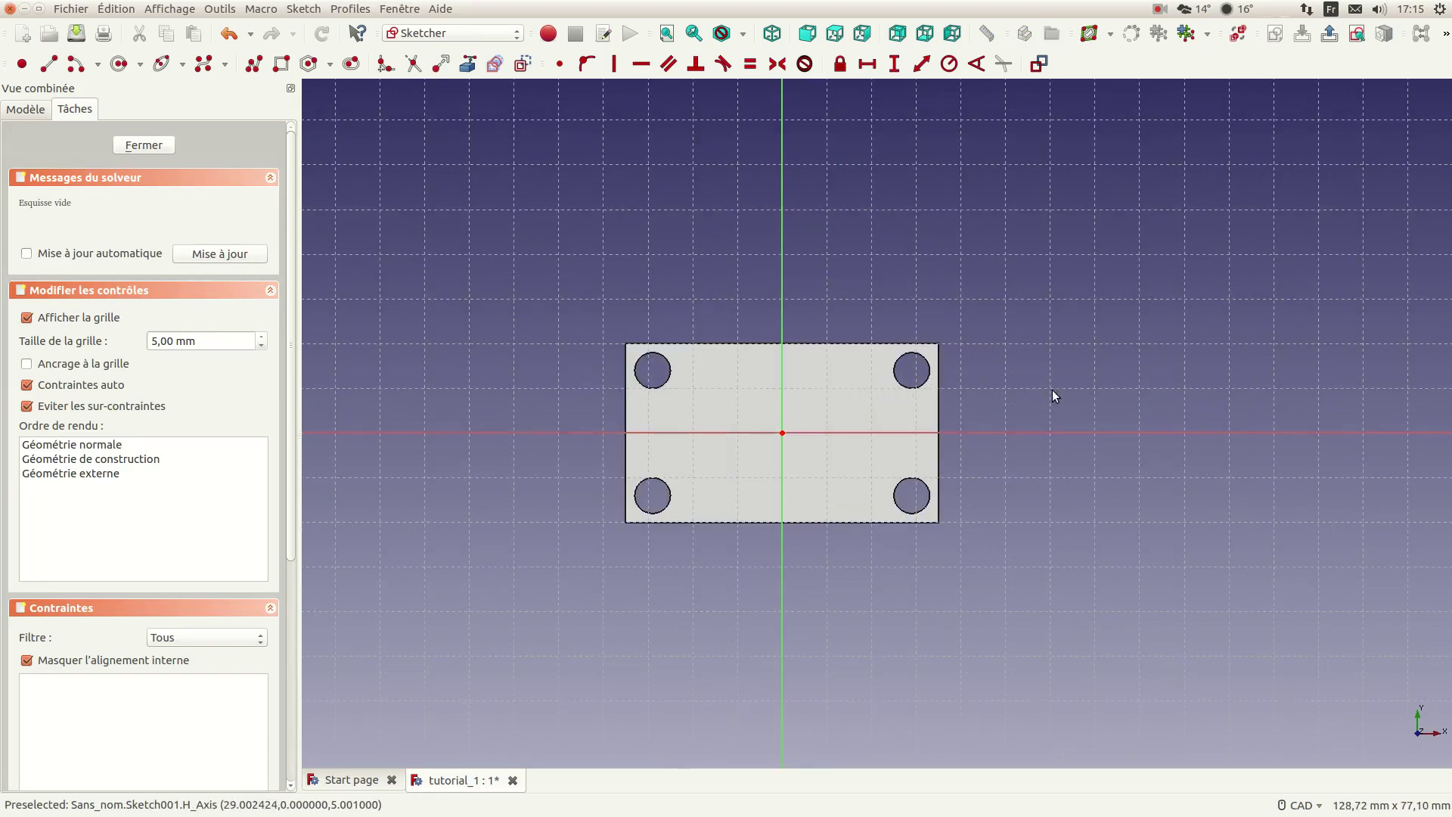
click(771, 33)
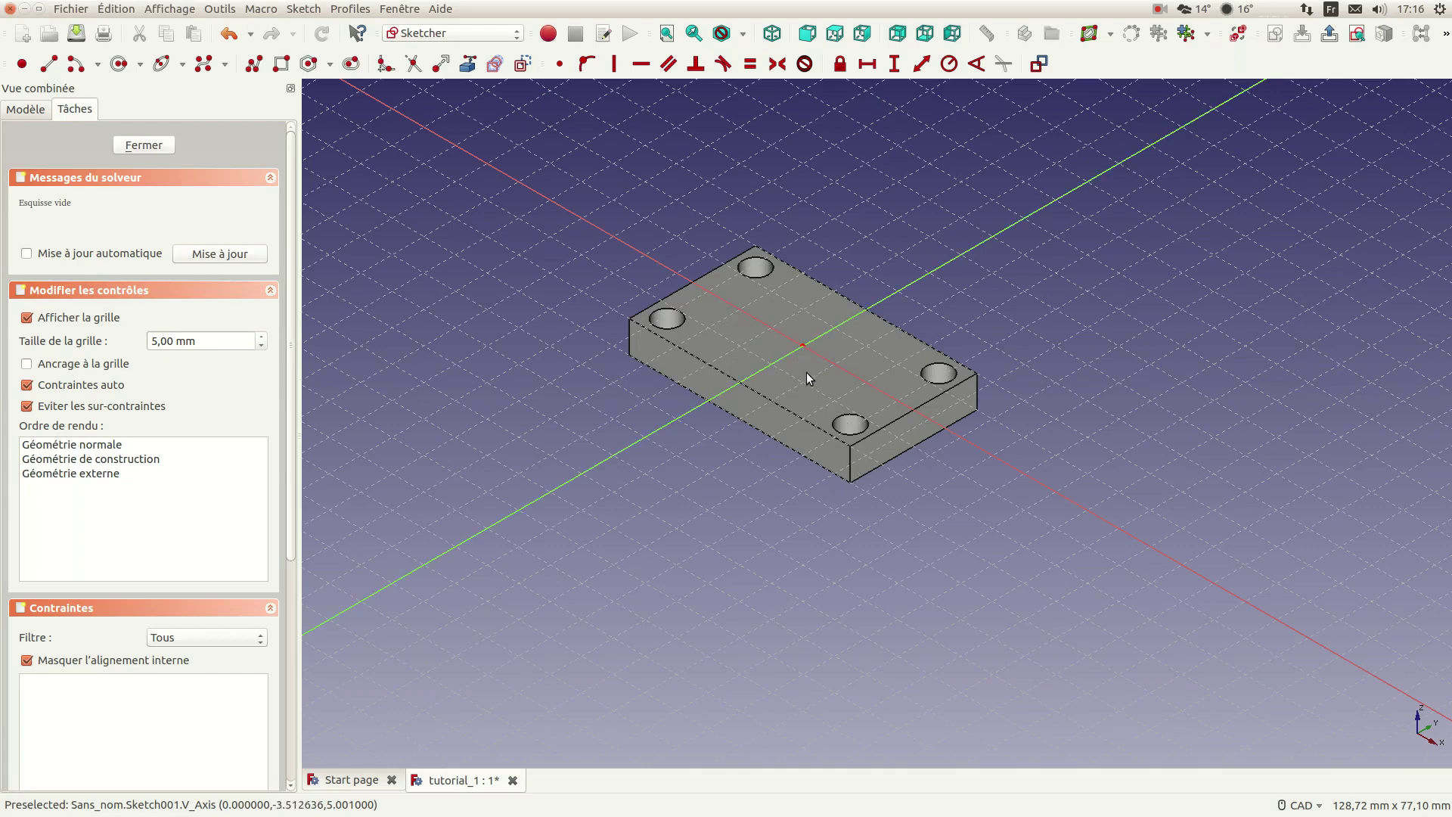
scroll(798, 380, down, 2)
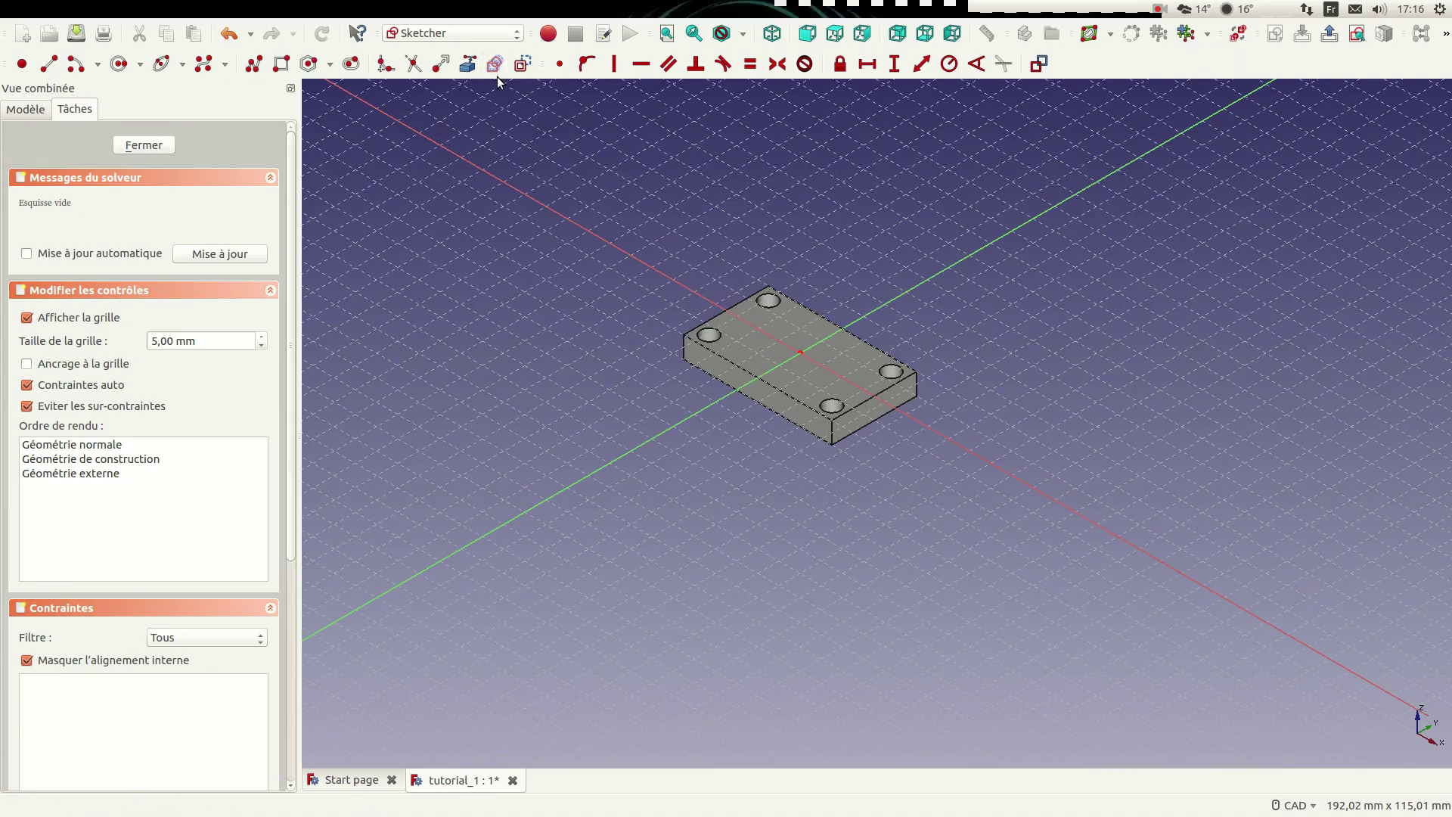
Step: Link the plate's upper long edge and left short edge into the sketch as external geometry
click(1357, 33)
scroll(806, 452, up, 4)
scroll(807, 452, down, 2)
middle_drag(806, 453, 866, 414)
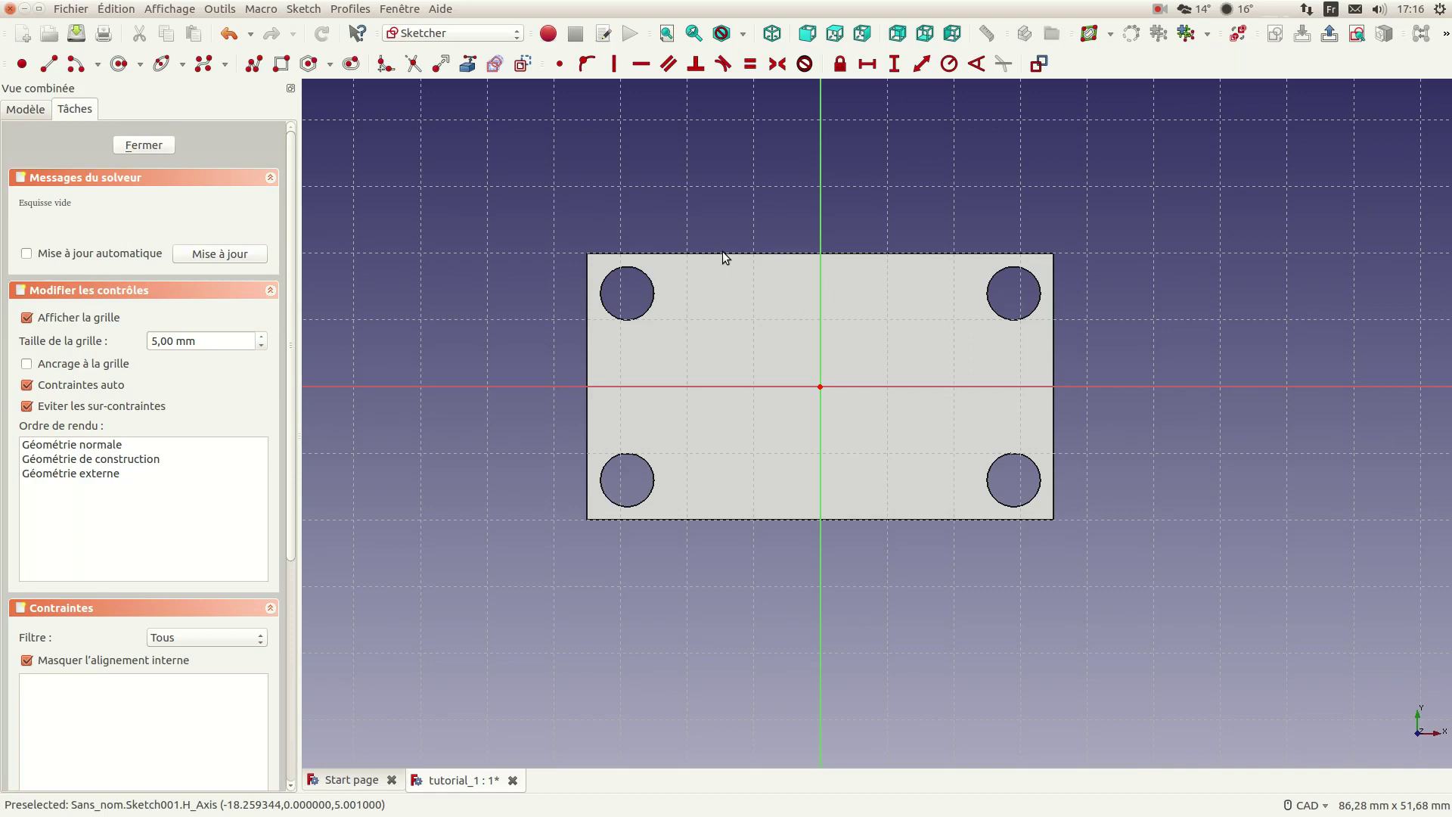
click(468, 65)
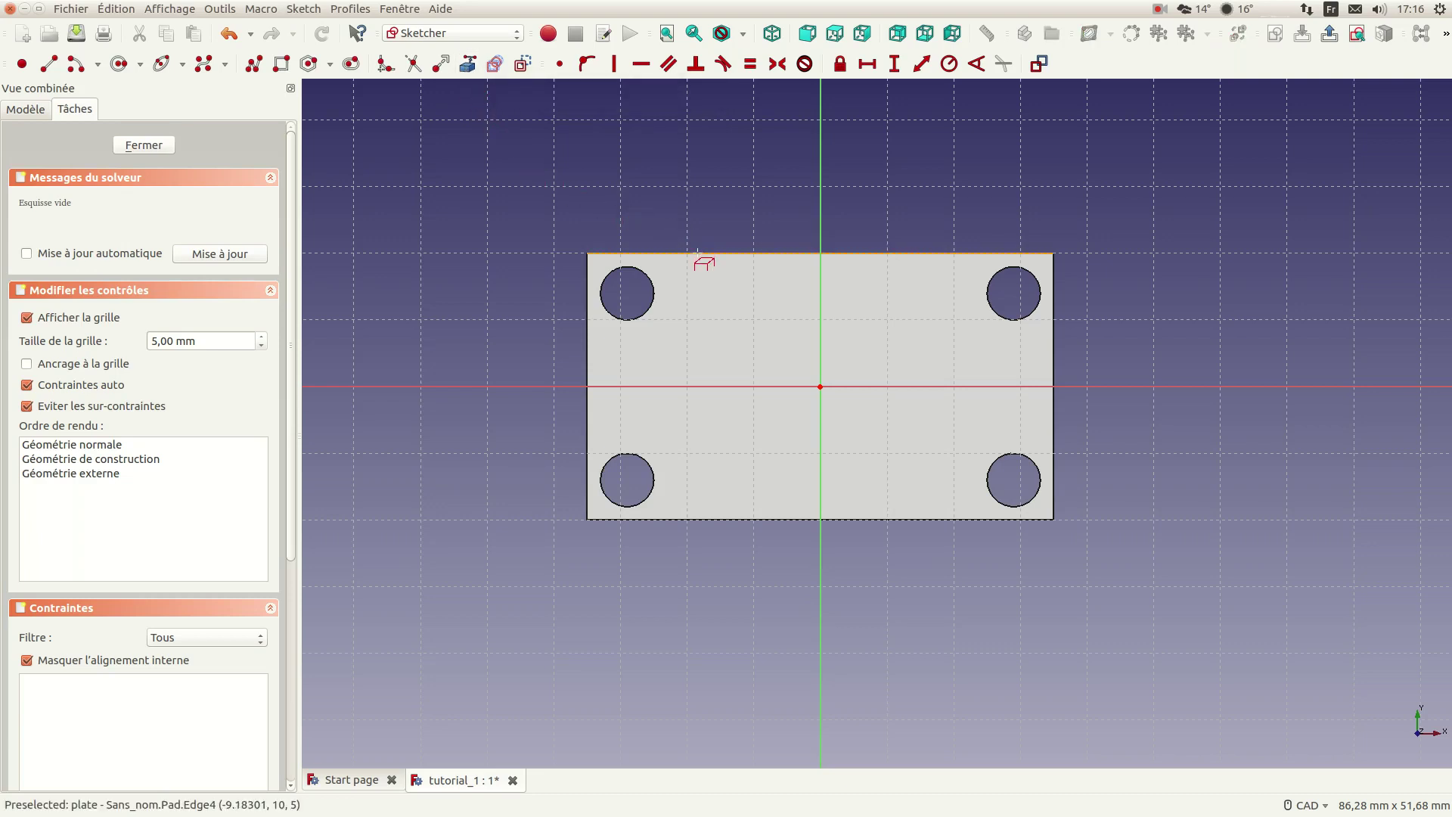
click(697, 252)
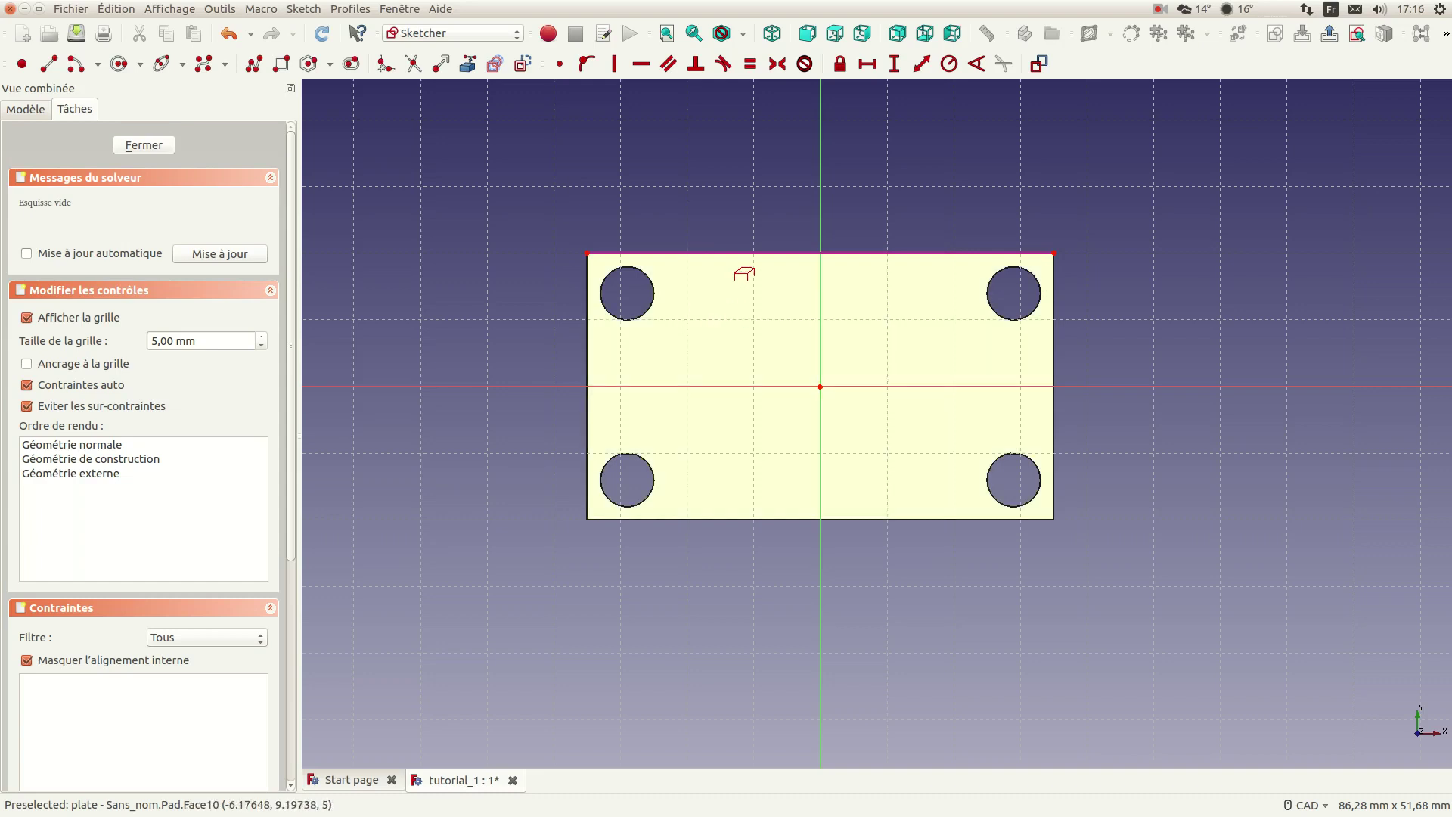
click(587, 343)
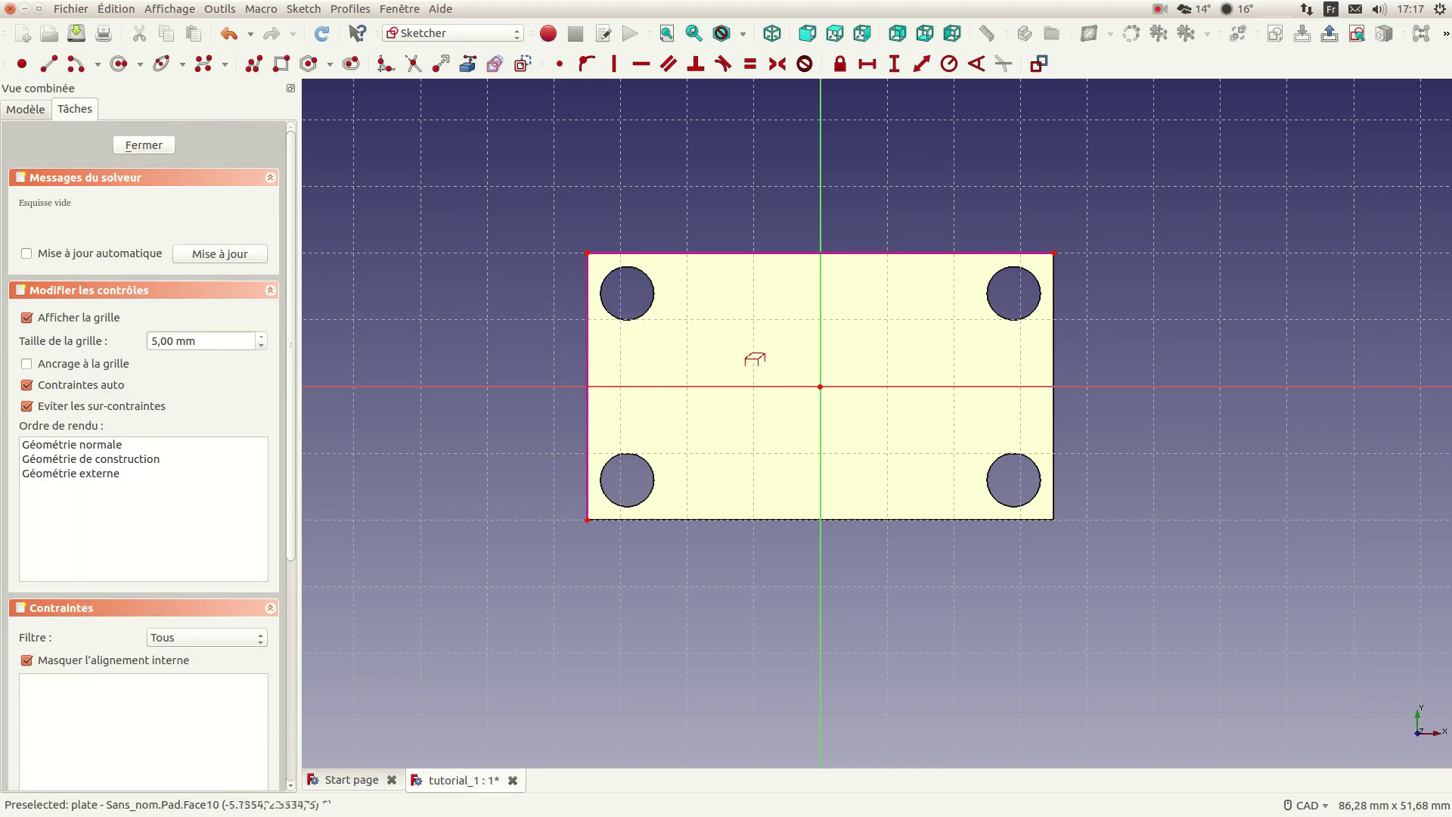
Step: Draw a horizontal slot near the middle of the plate's face, between the four corner holes
click(351, 64)
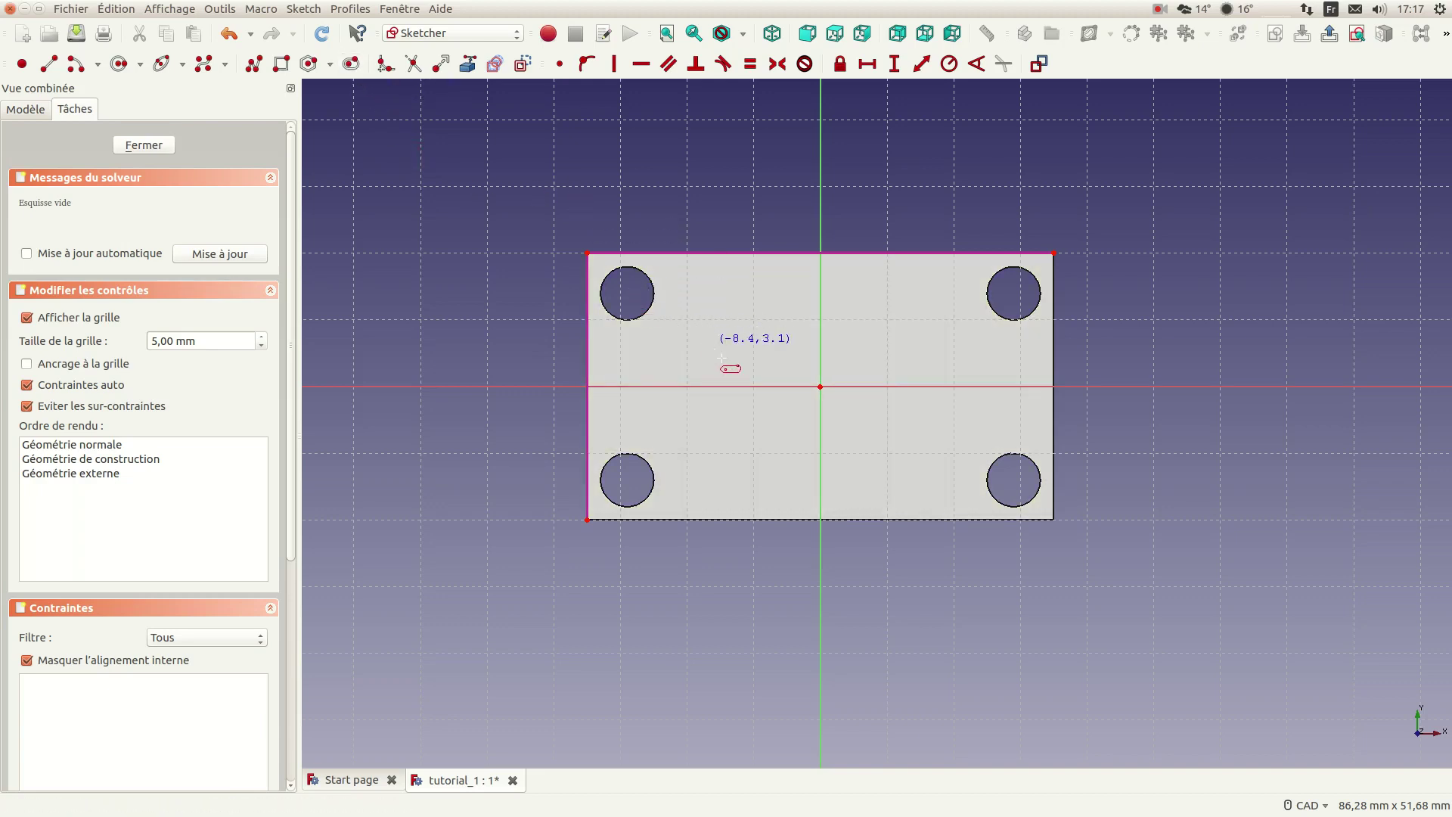
click(852, 405)
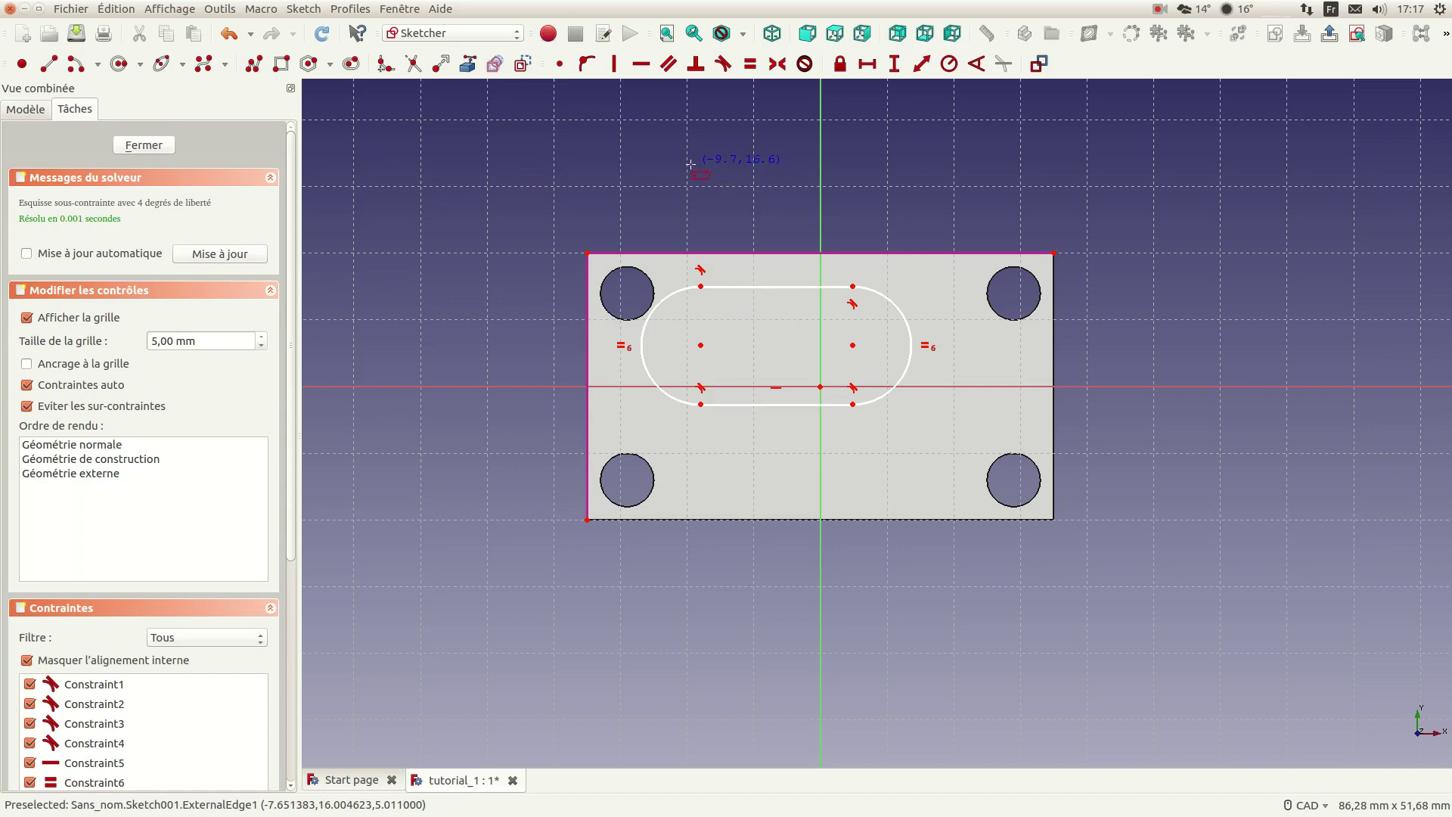
key(Escape)
Step: Constrain the slot's left arc centre onto the horizontal axis and reshape the slot to sit roughly centred on the plate
click(701, 345)
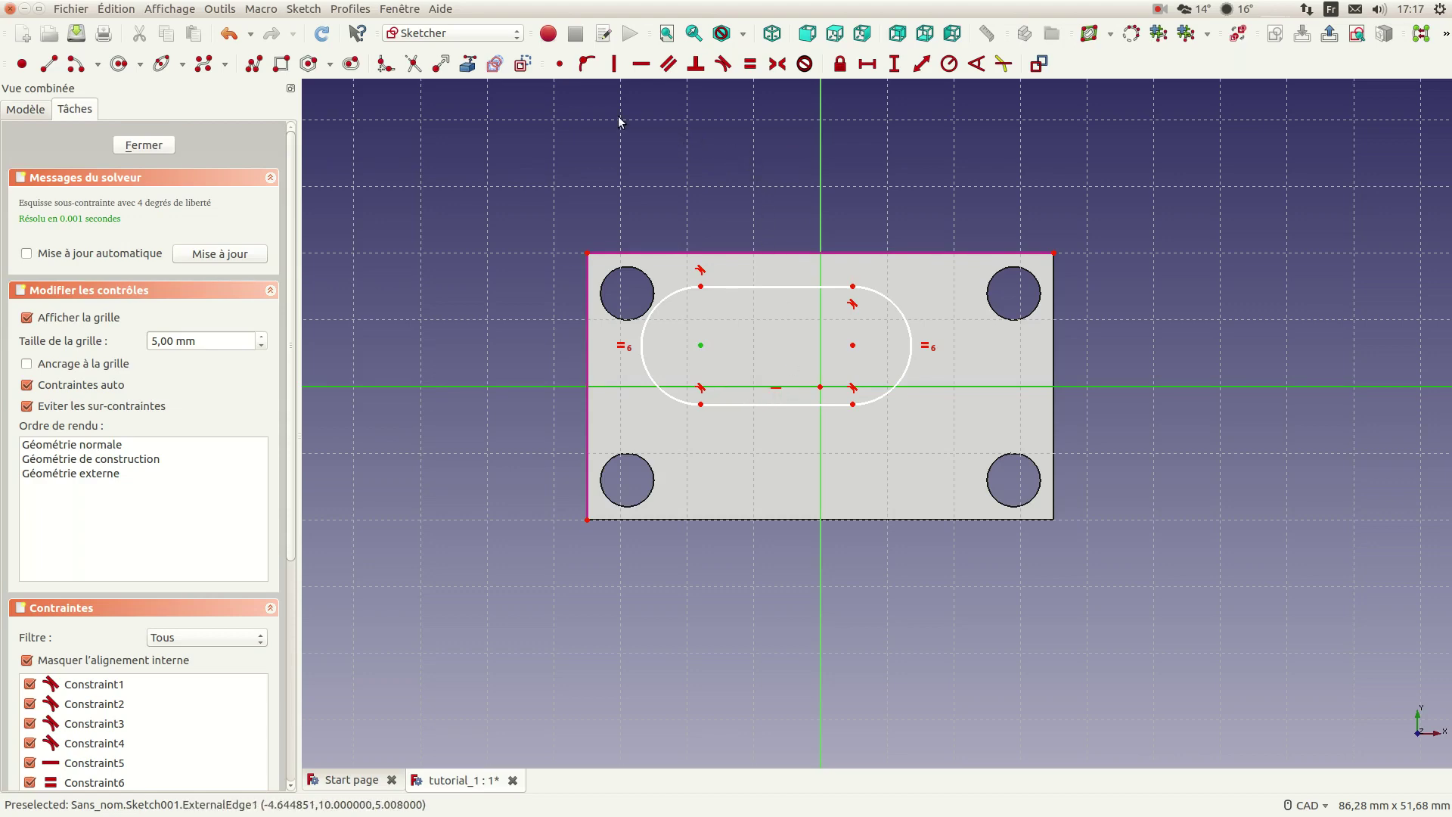
click(587, 64)
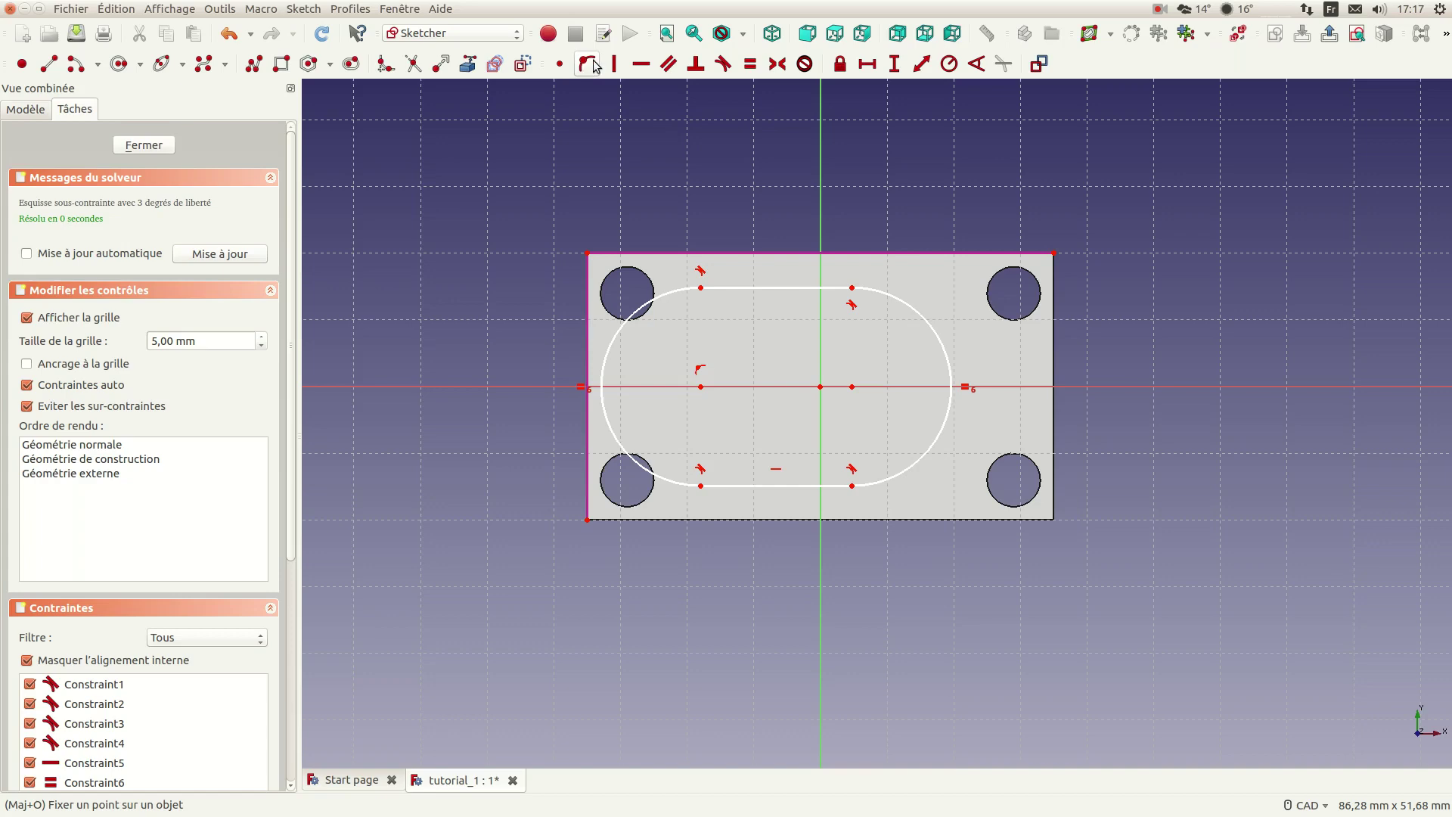
drag(732, 488, 782, 460)
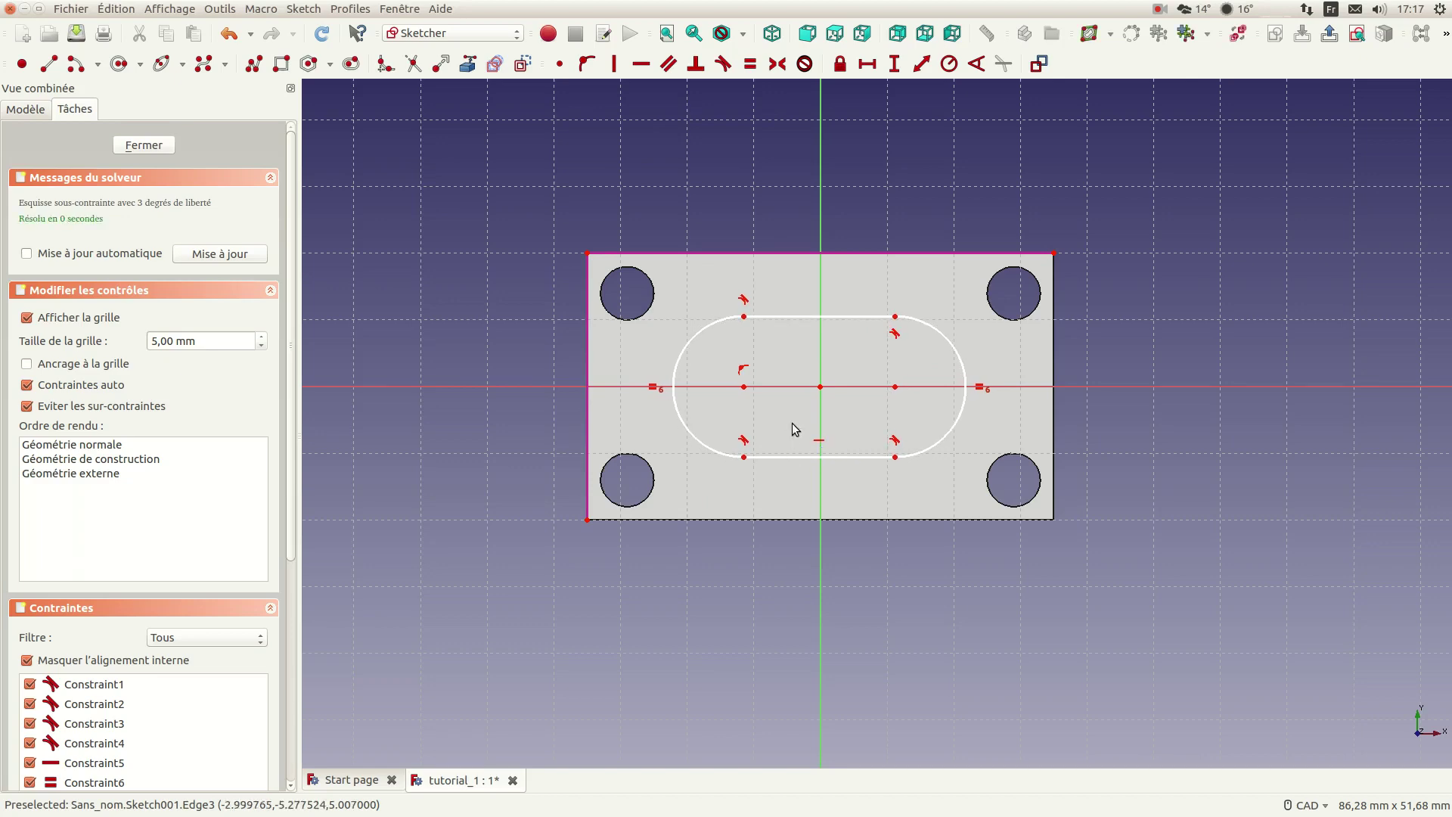
Step: Make the slot's two arc centres symmetric about the vertical axis
click(744, 387)
click(895, 387)
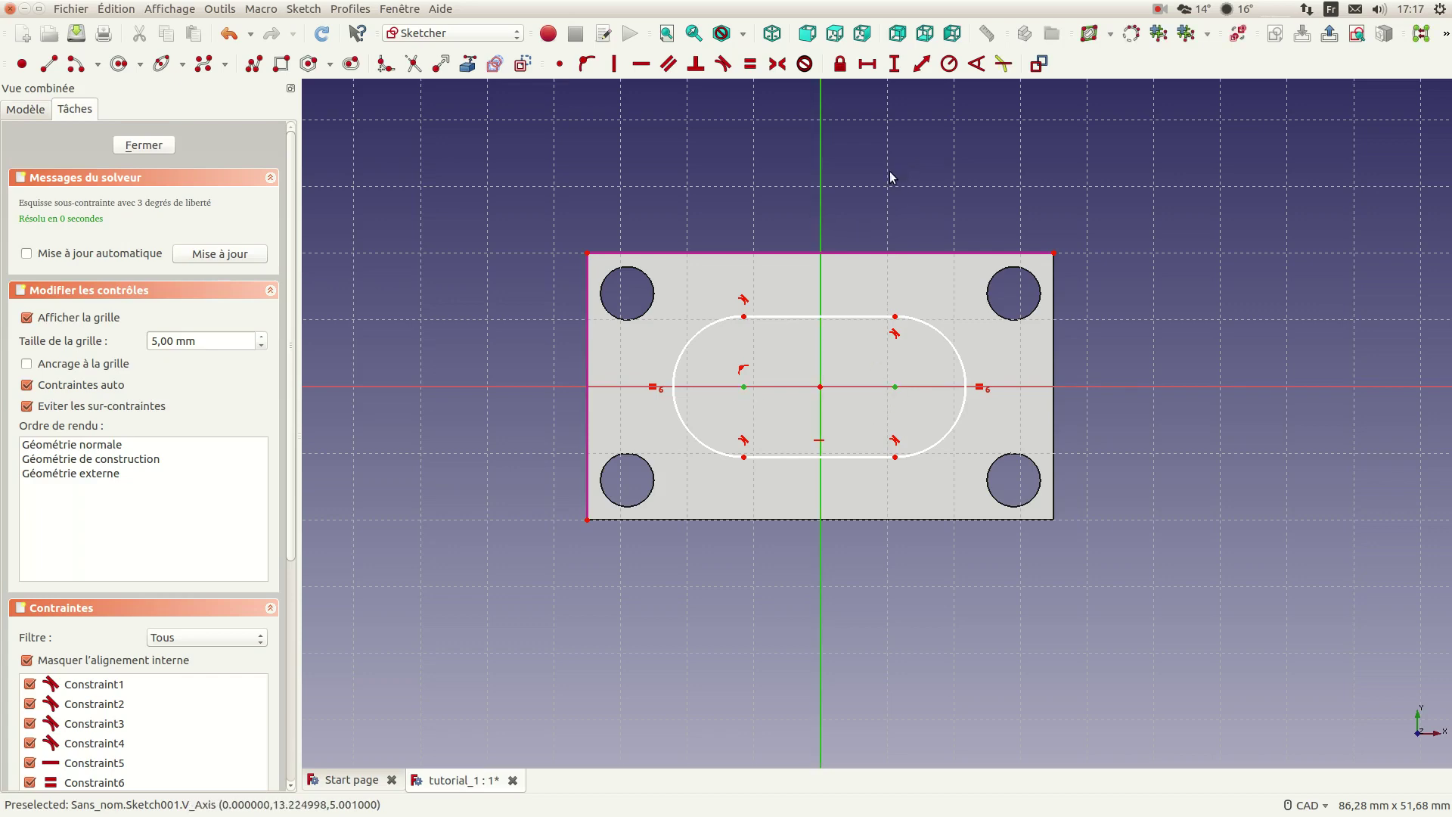
click(779, 65)
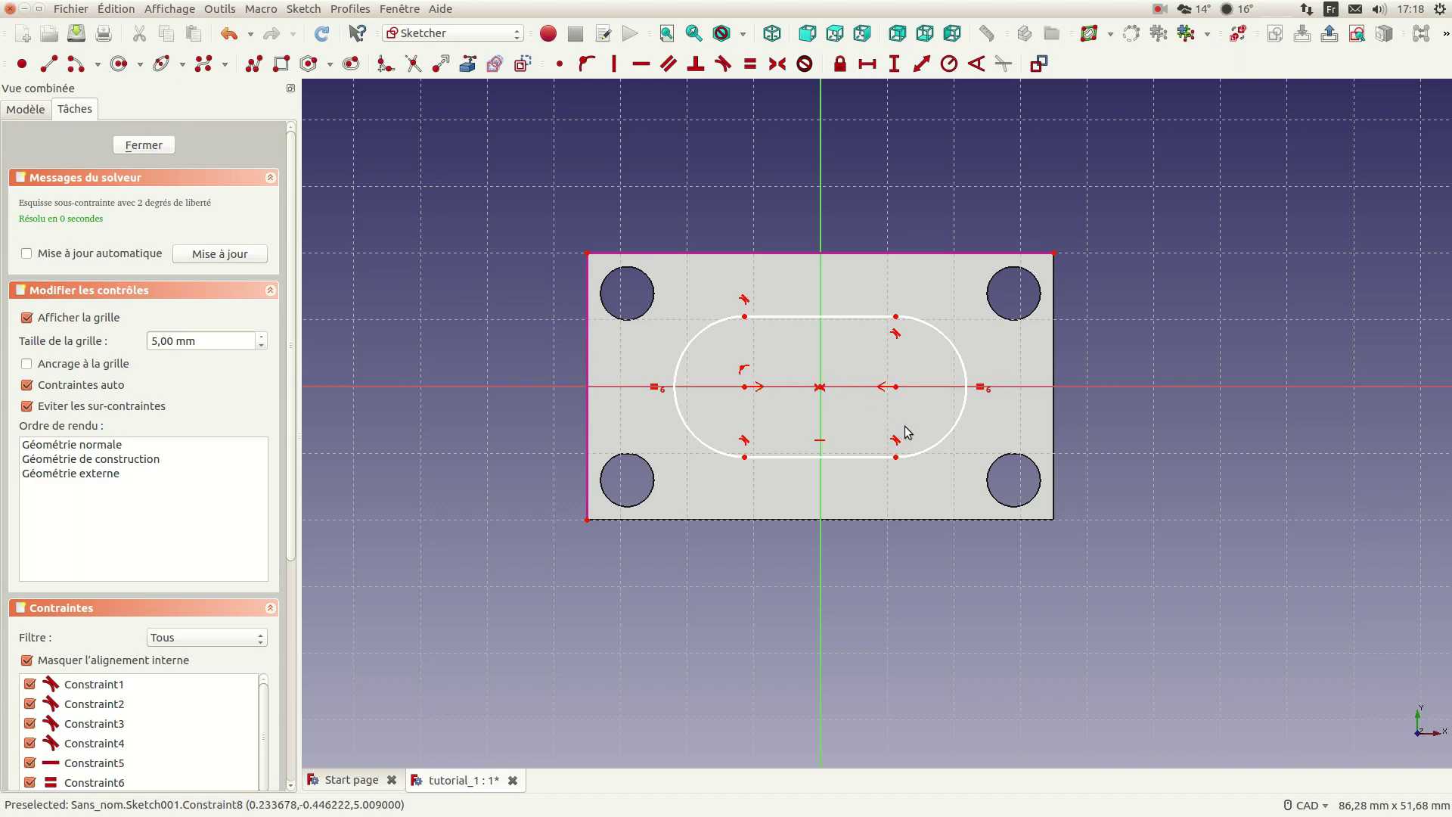
Step: Constrain the radius of the slot's right arc to 5 mm
click(942, 340)
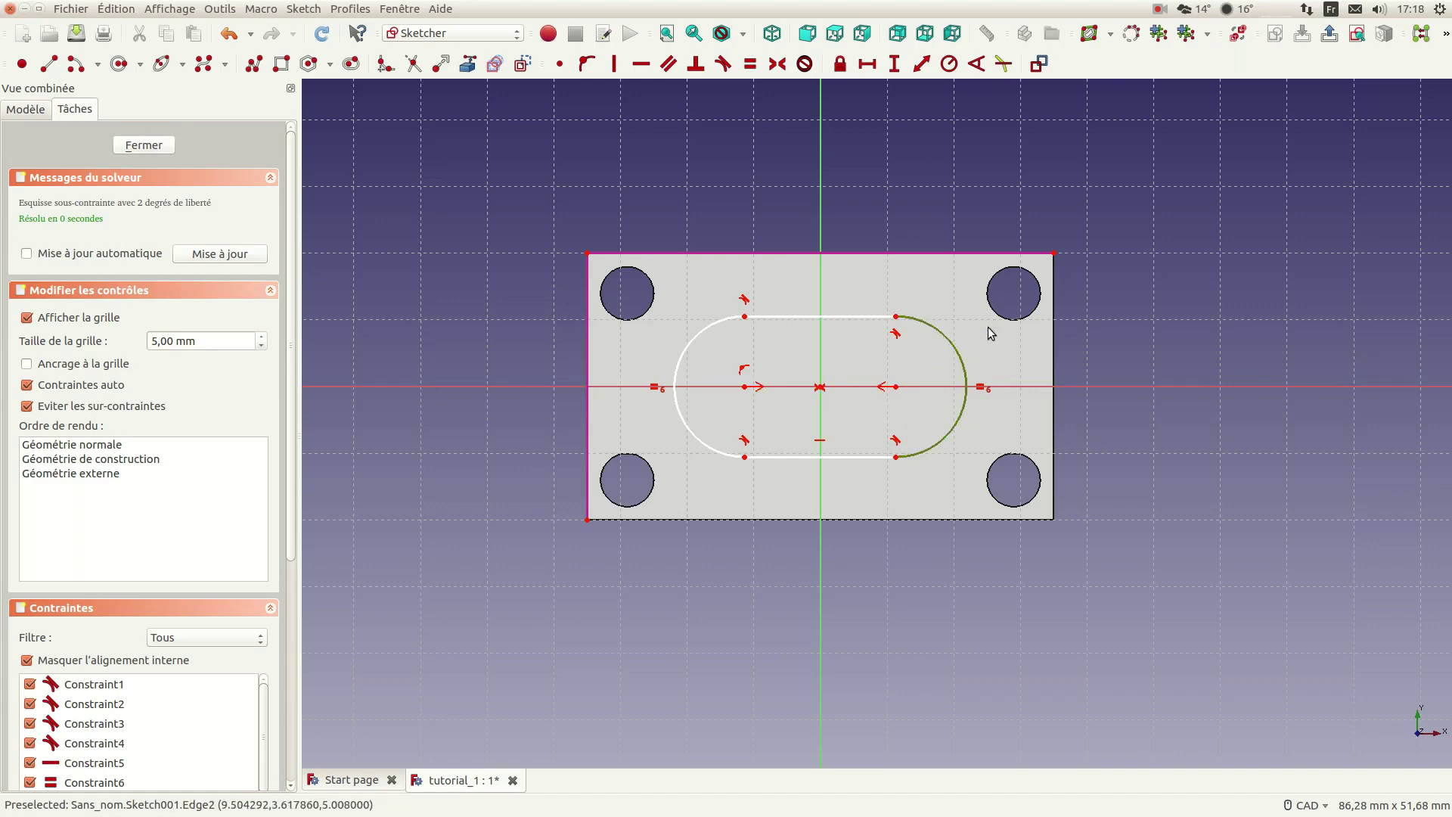
click(949, 65)
text(5)
key(Return)
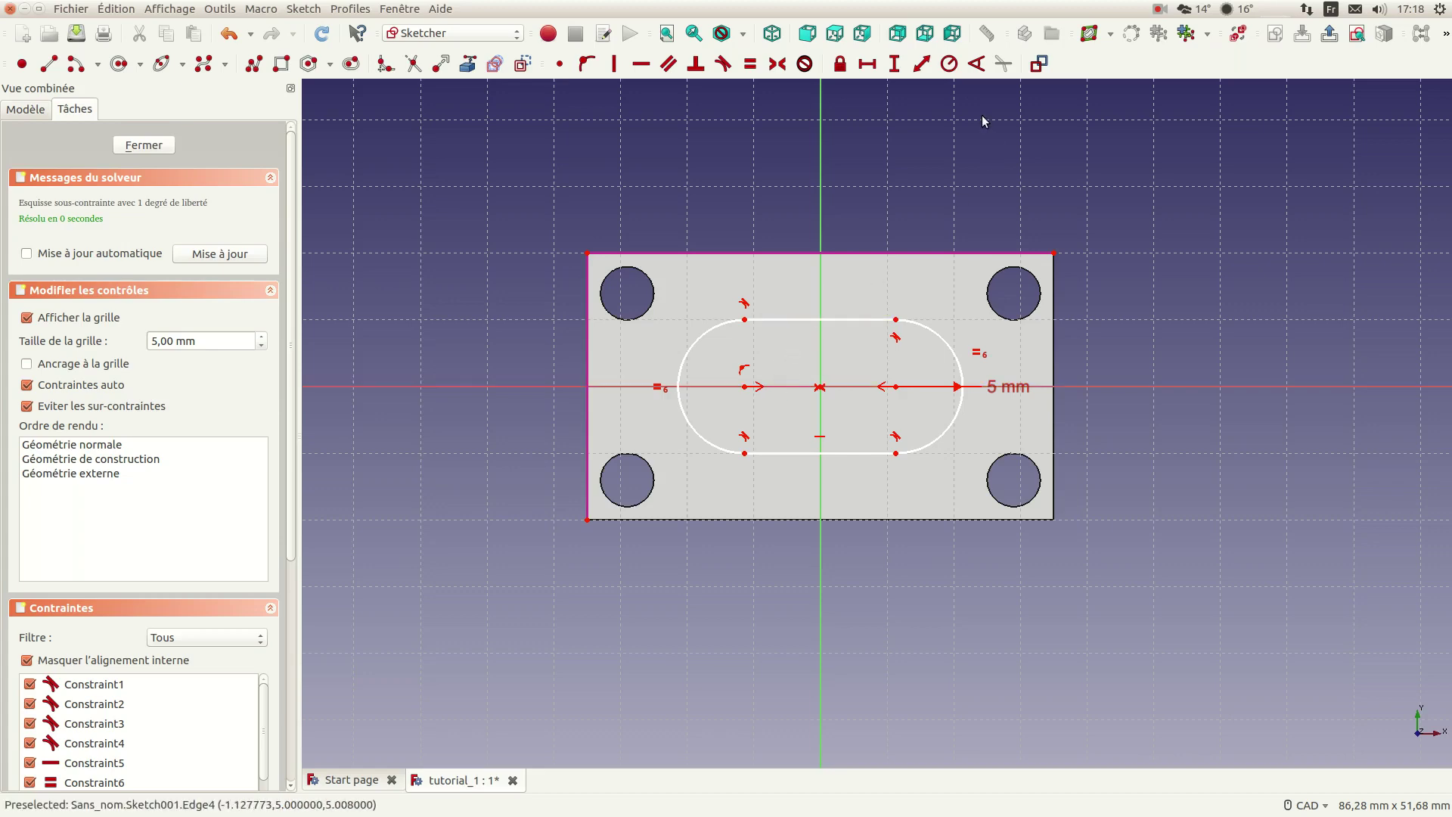
Step: Constrain the horizontal length of the slot's upper straight edge to 11 mm
click(846, 320)
click(868, 64)
text(11)
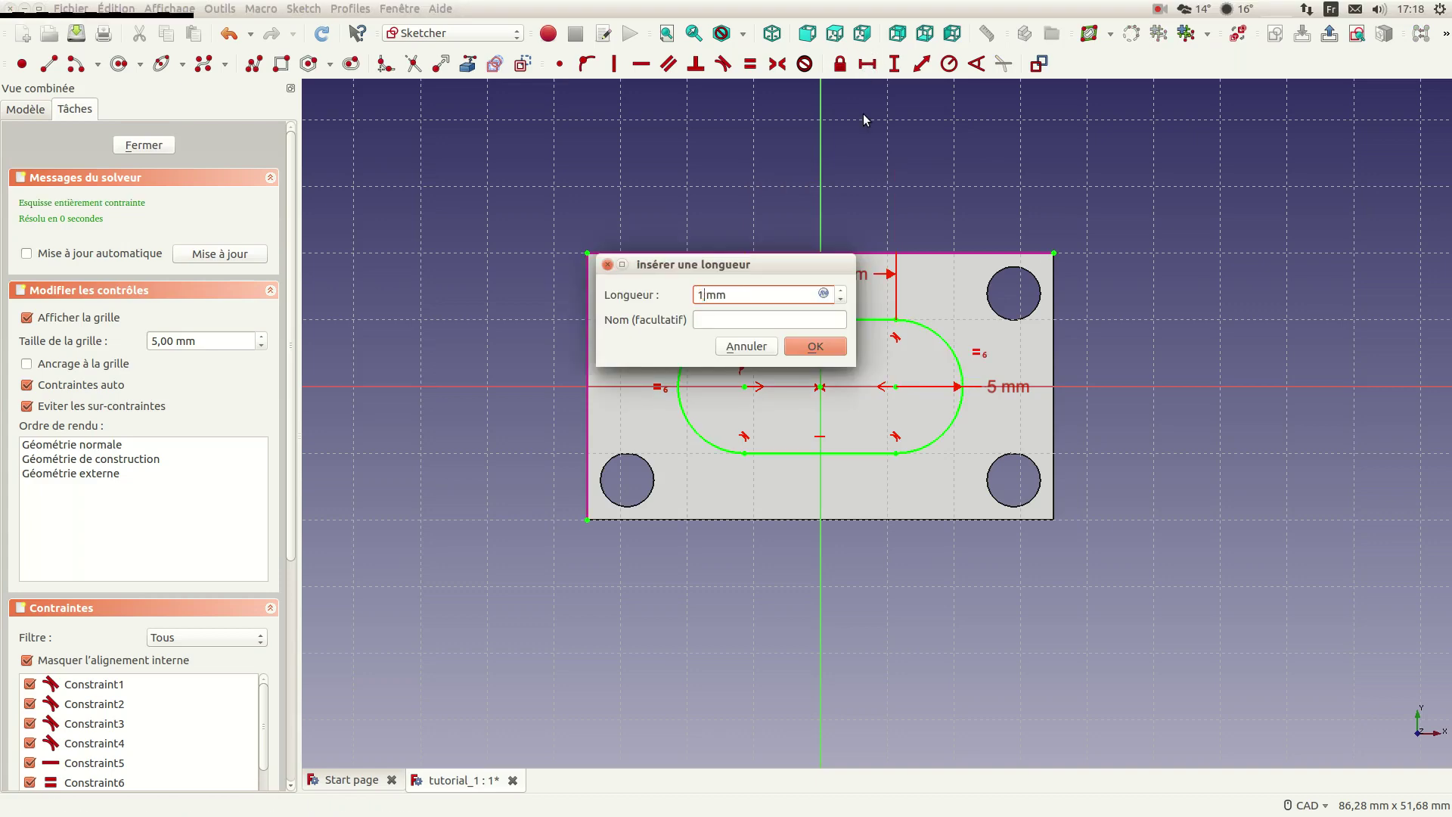
key(Return)
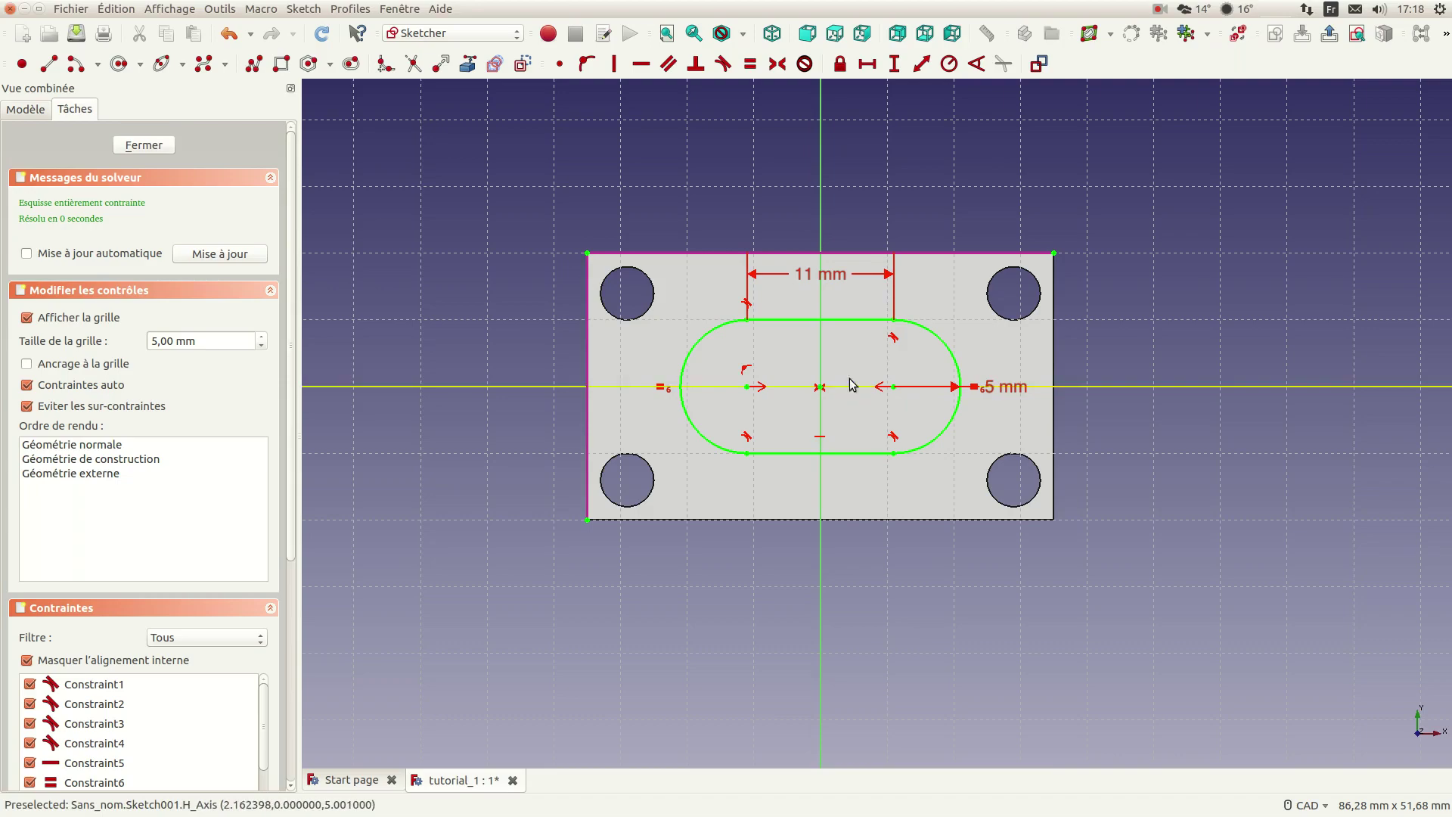
Step: Close the slot sketch and cut it into the plate as a pocket 3 mm deep
click(772, 33)
middle_drag(1033, 184, 952, 280)
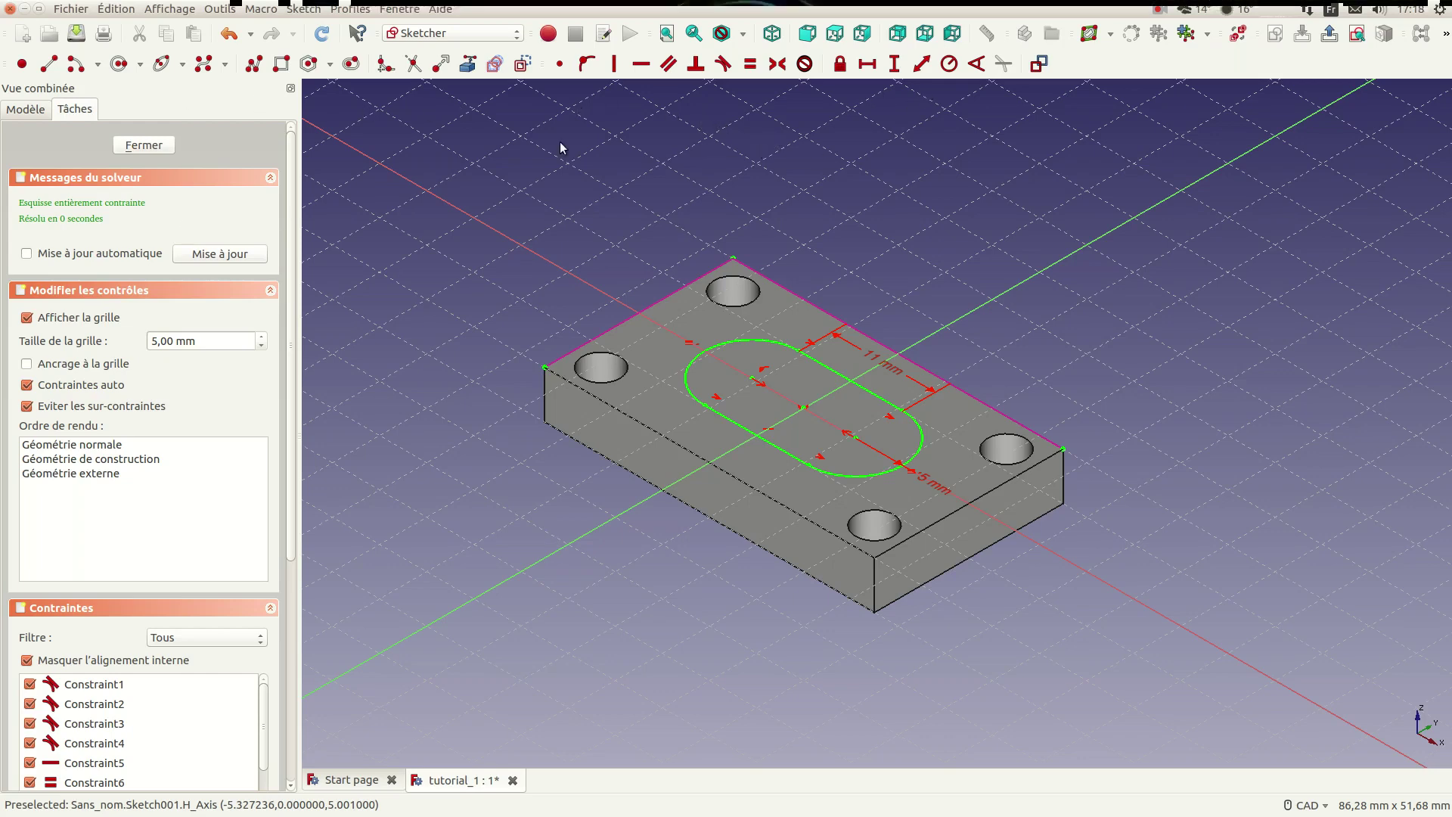
key(2)
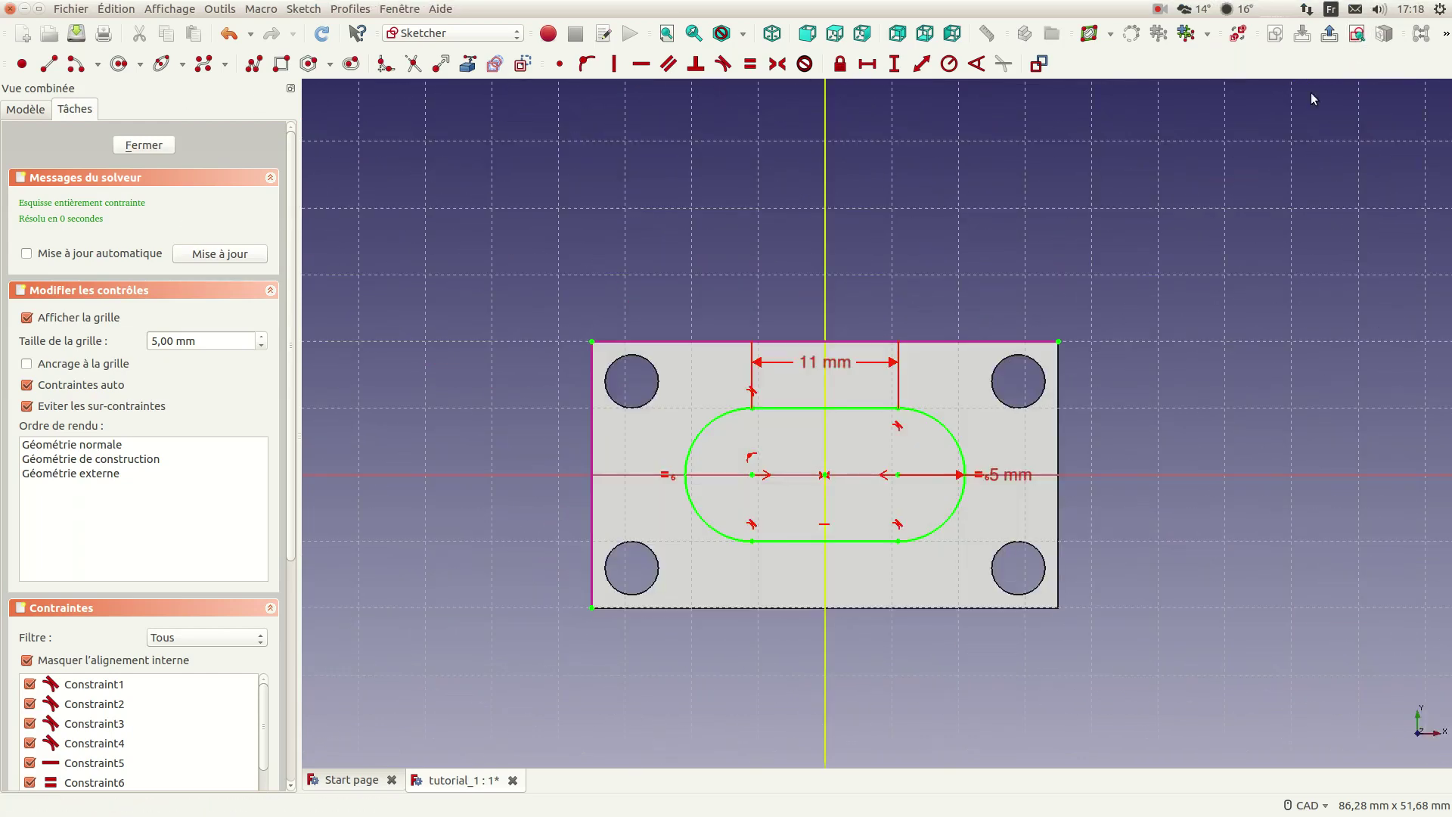
click(142, 146)
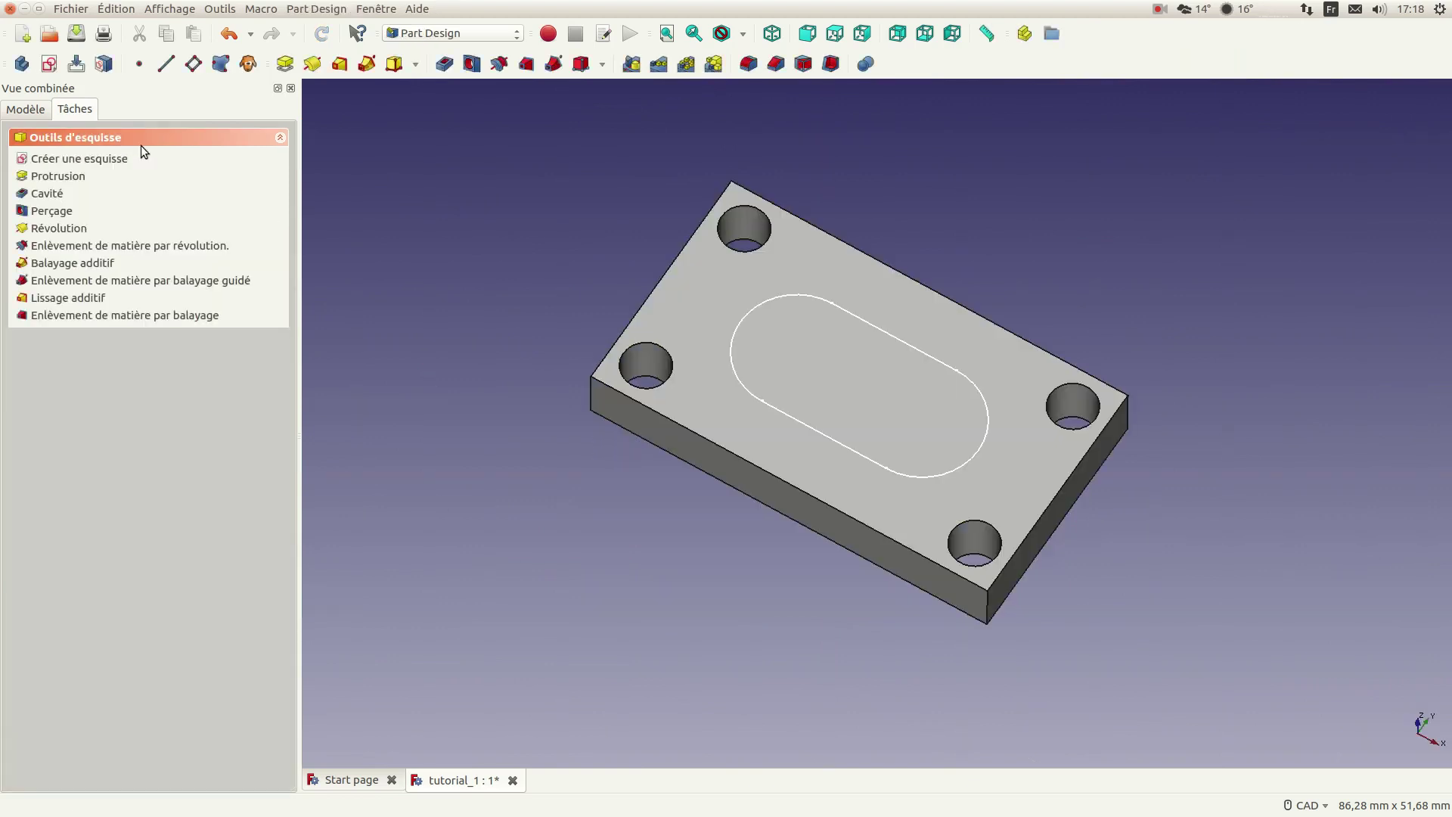
click(47, 194)
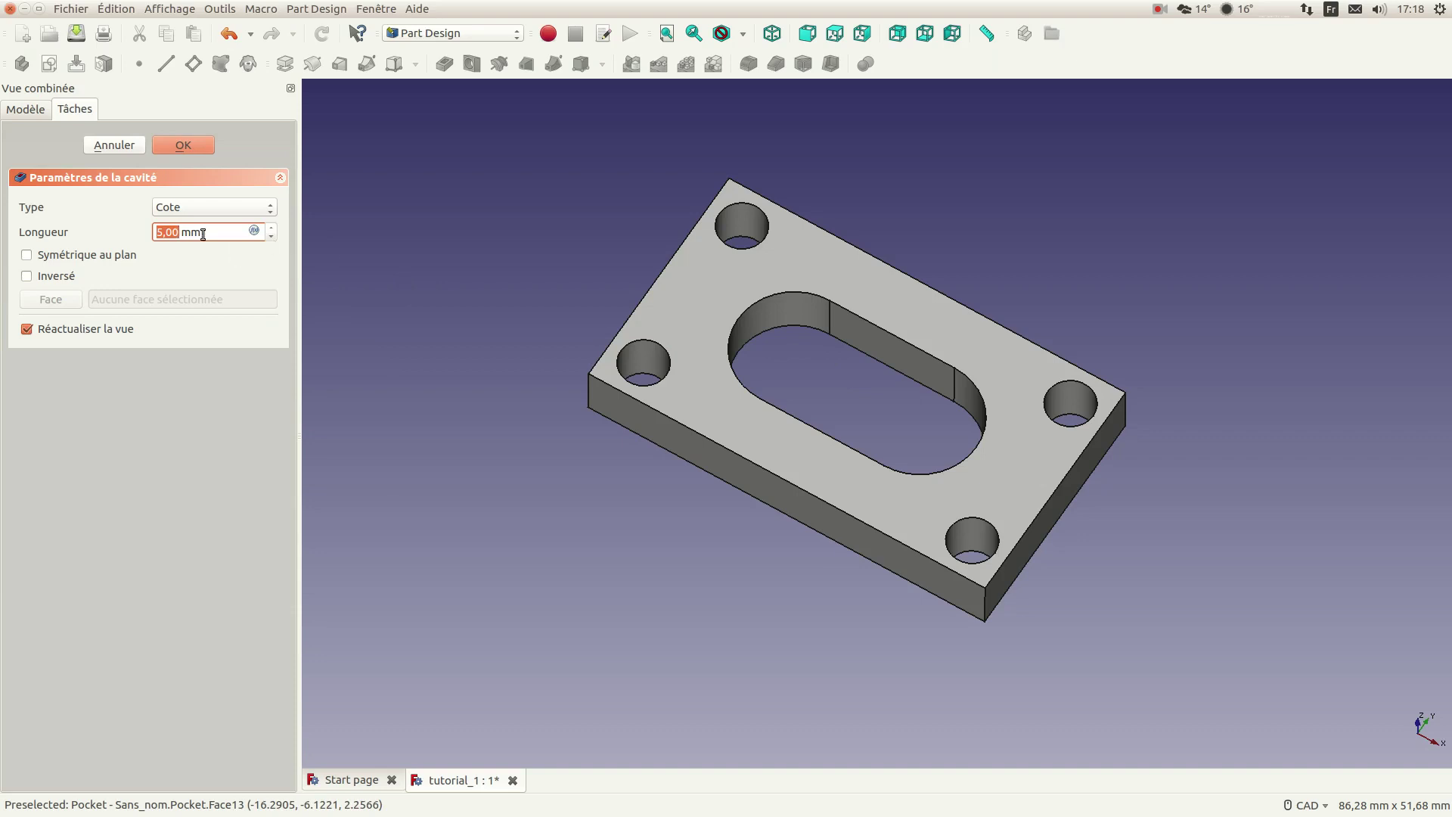
text(3)
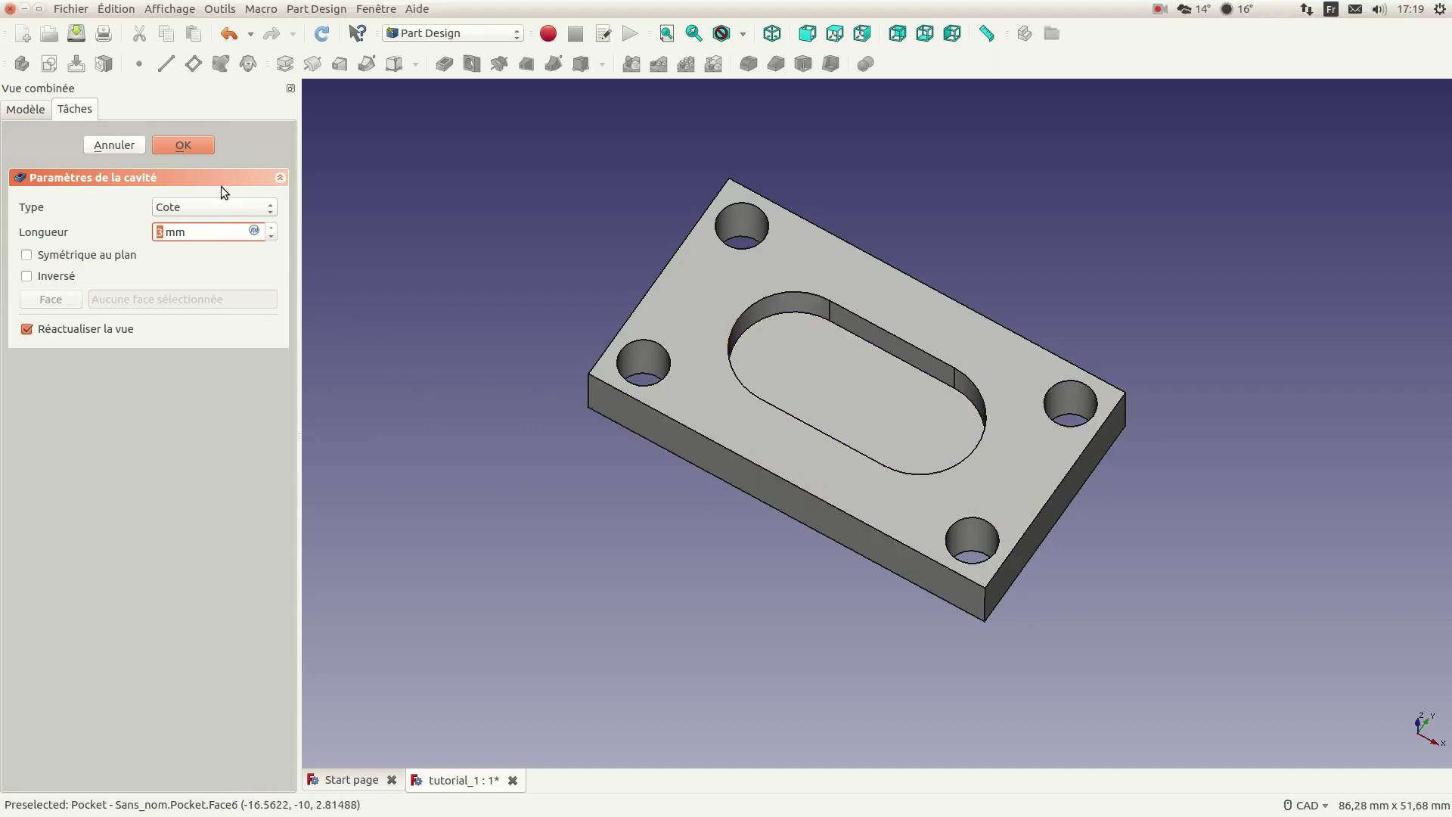
click(185, 146)
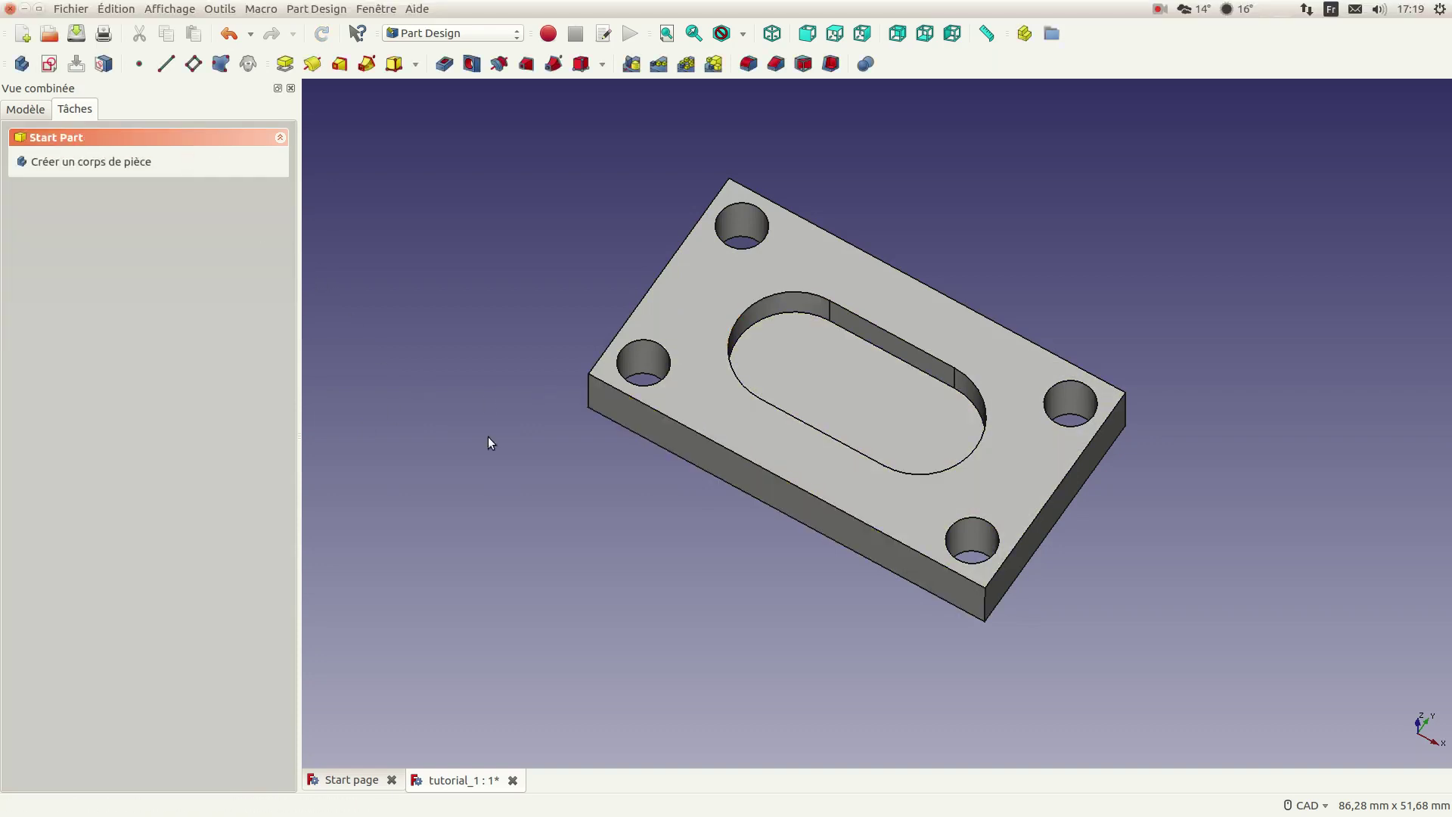
Step: Edit the pocket's sketch to set the slot's straight edge length to 6 mm, and close the sketch
click(25, 110)
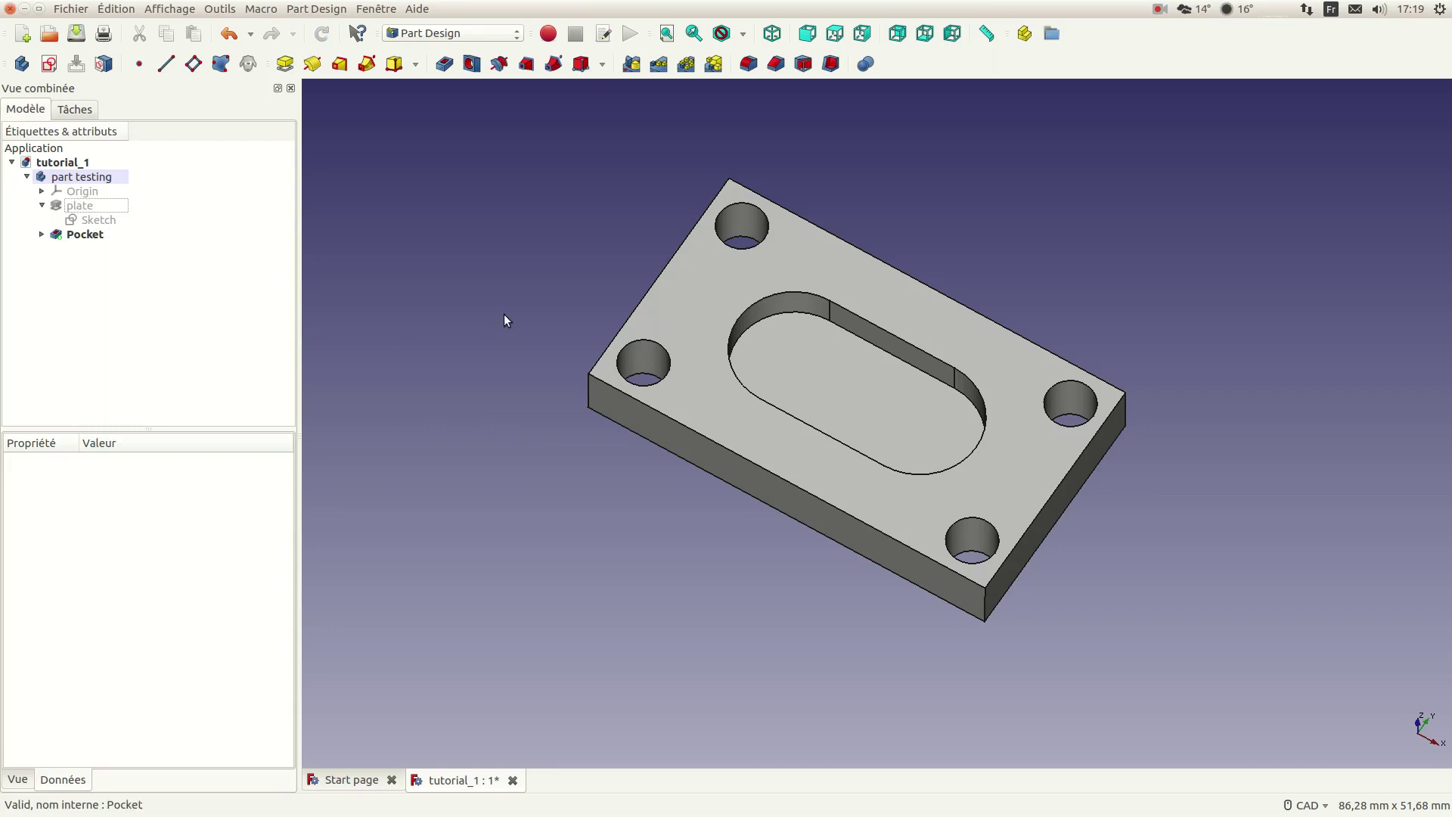
scroll(503, 314, down, 5)
scroll(503, 315, up, 3)
mouse_move(545, 302)
middle_down()
mouse_move(768, 243)
mouse_move(1028, 285)
mouse_move(665, 285)
mouse_move(567, 302)
mouse_move(559, 322)
middle_up()
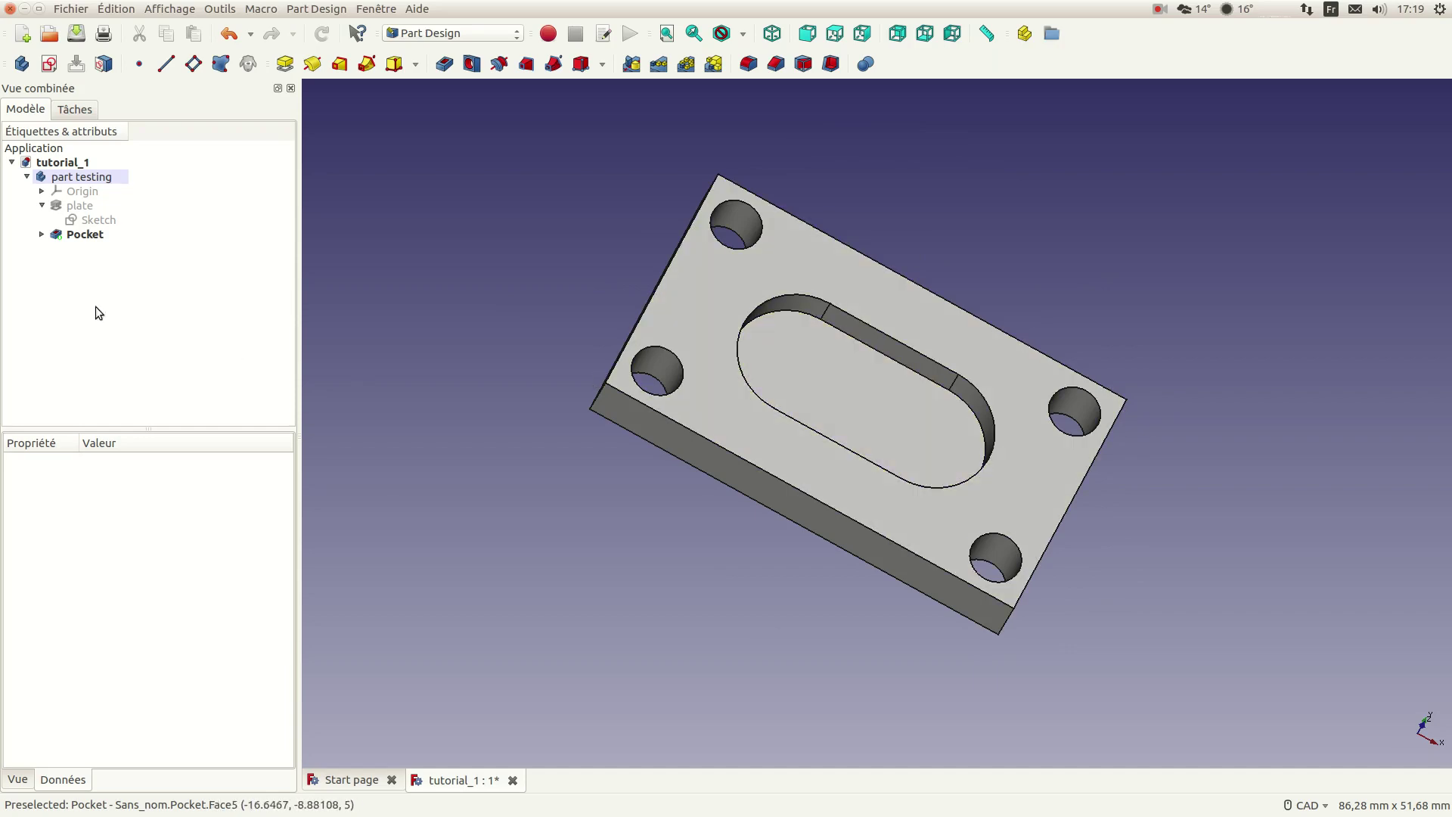
click(41, 234)
double_click(98, 249)
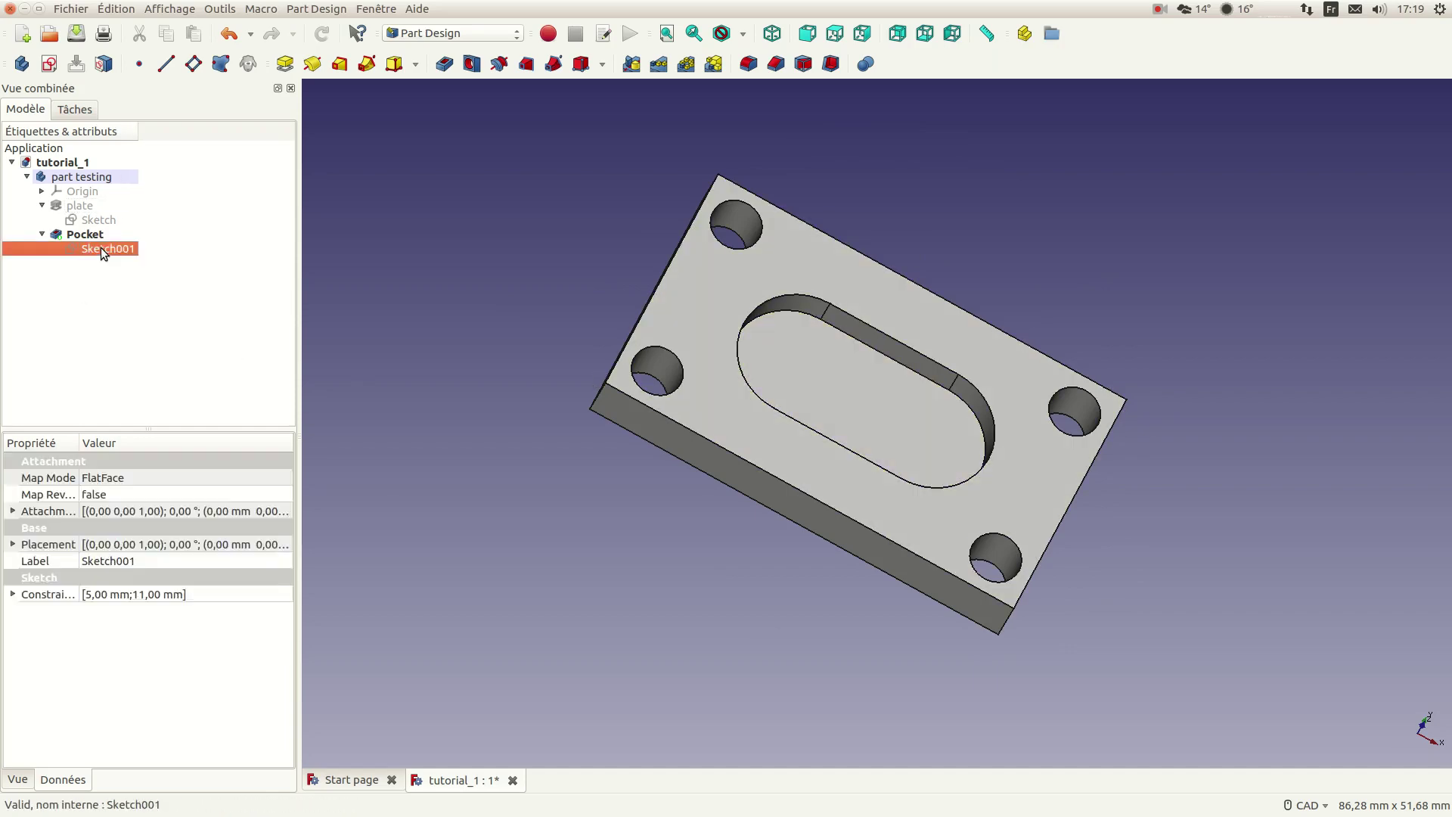
click(838, 312)
double_click(838, 310)
text(6)
key(Return)
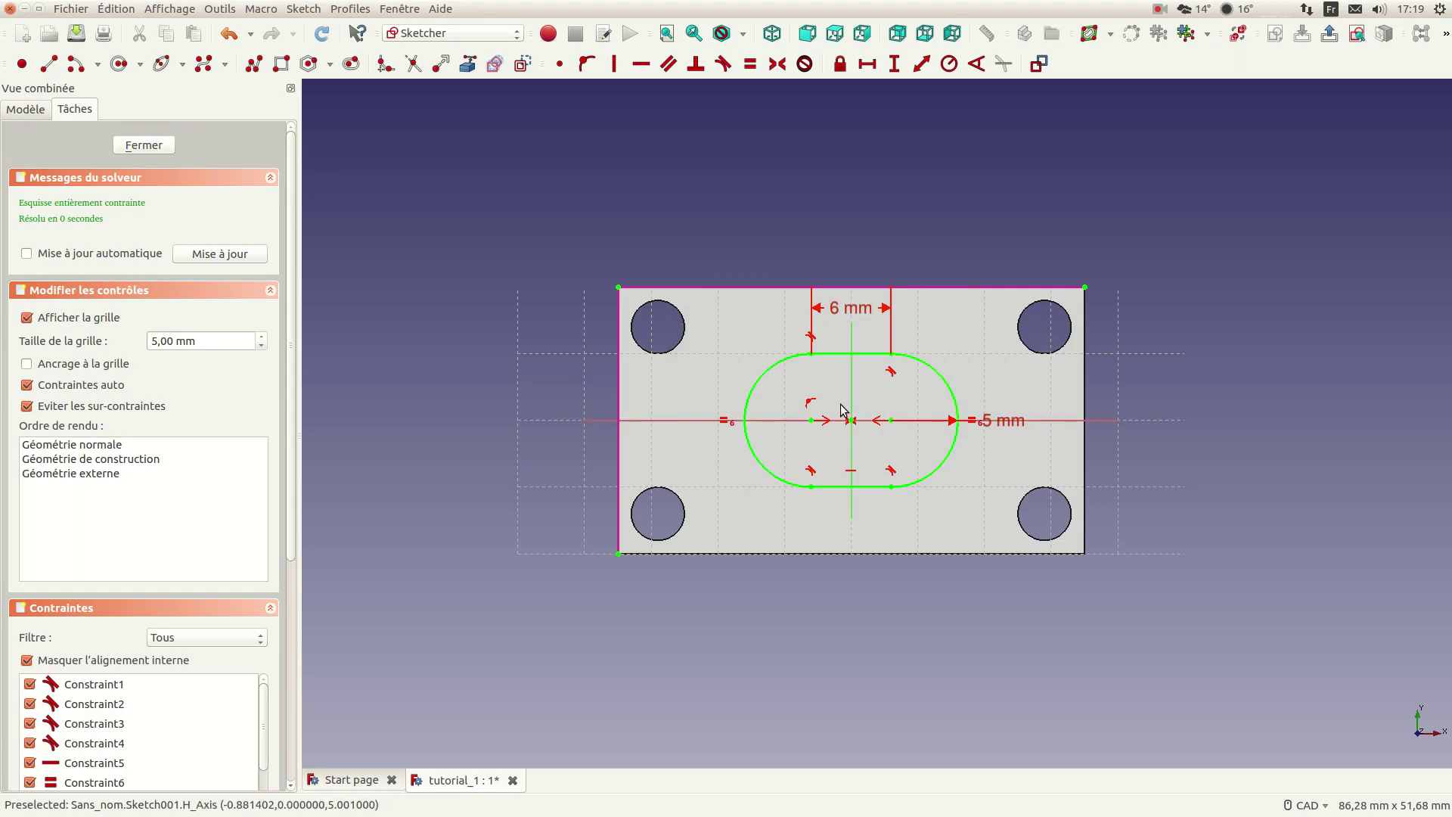
click(155, 145)
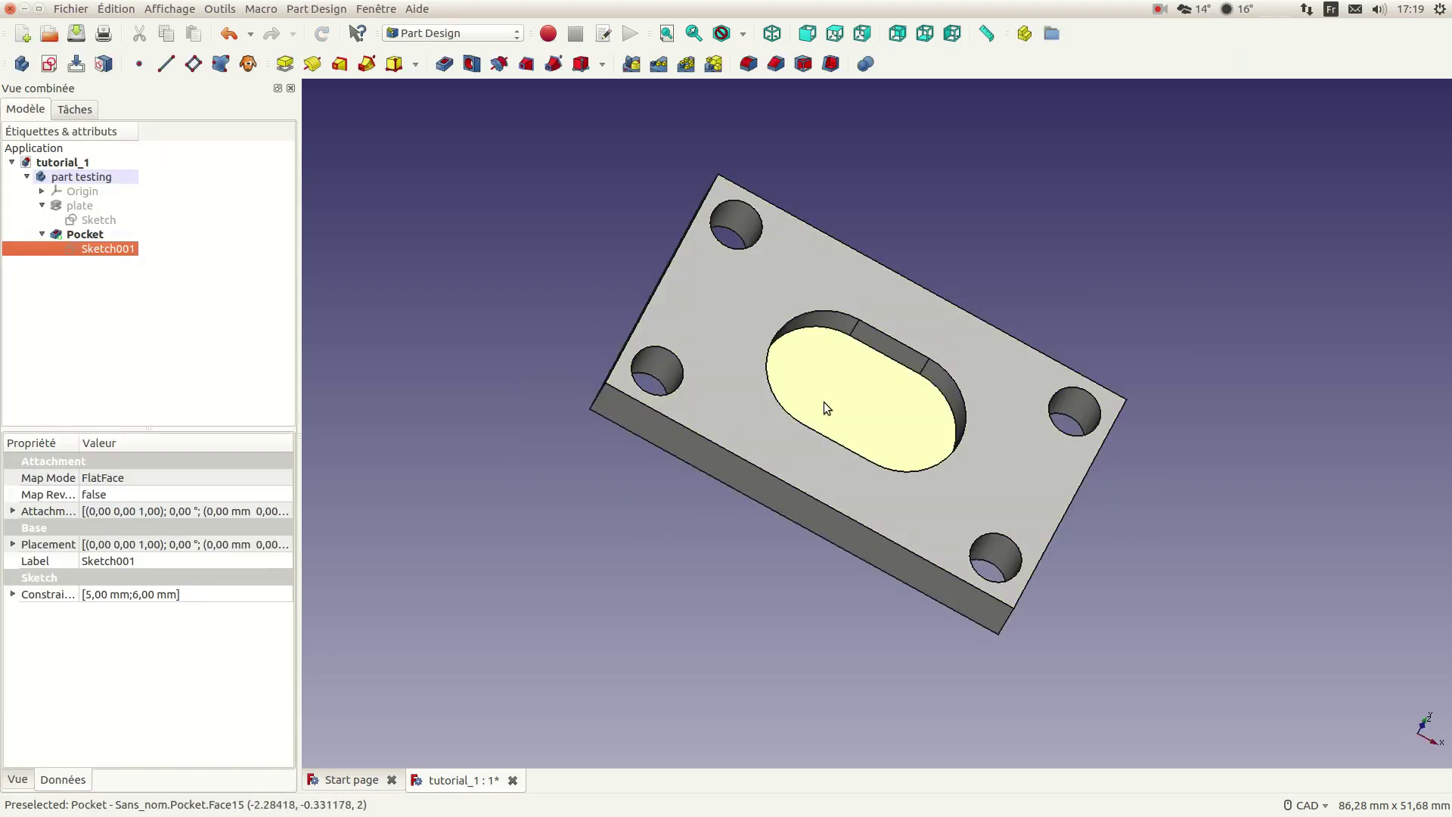
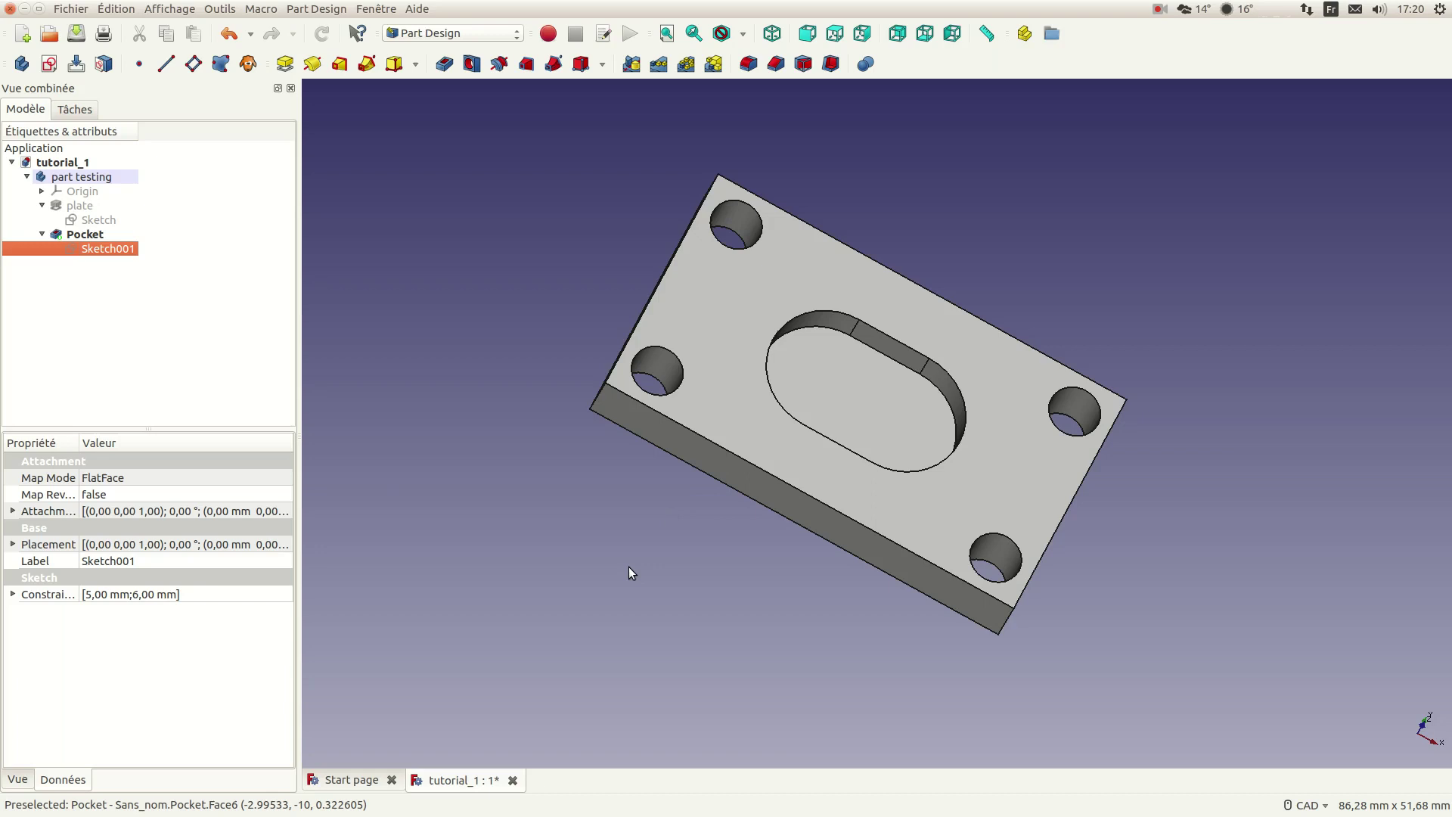
Step: Save the tutorial_1 document and quit the program
key(ctrl+s)
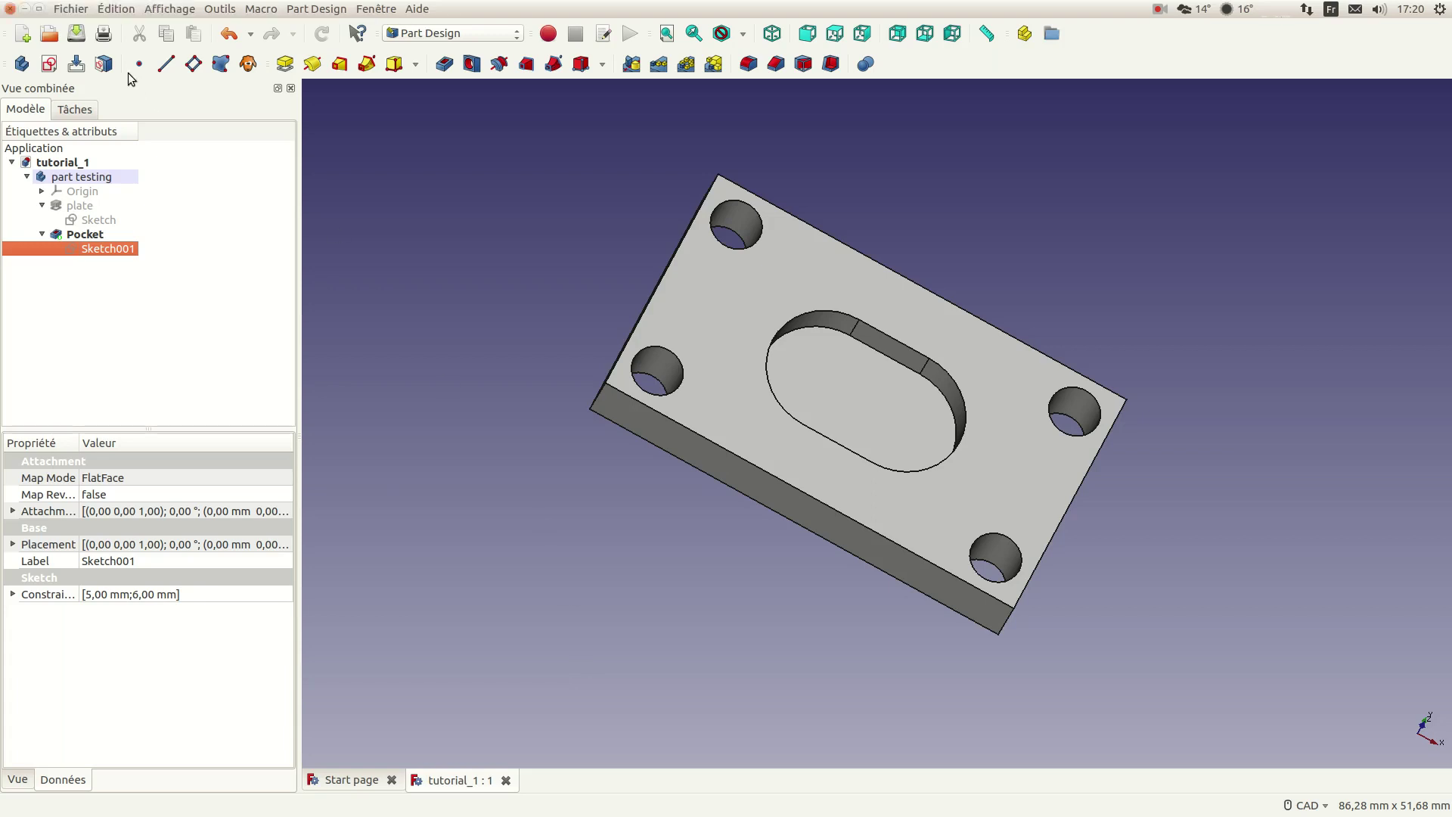
click(72, 11)
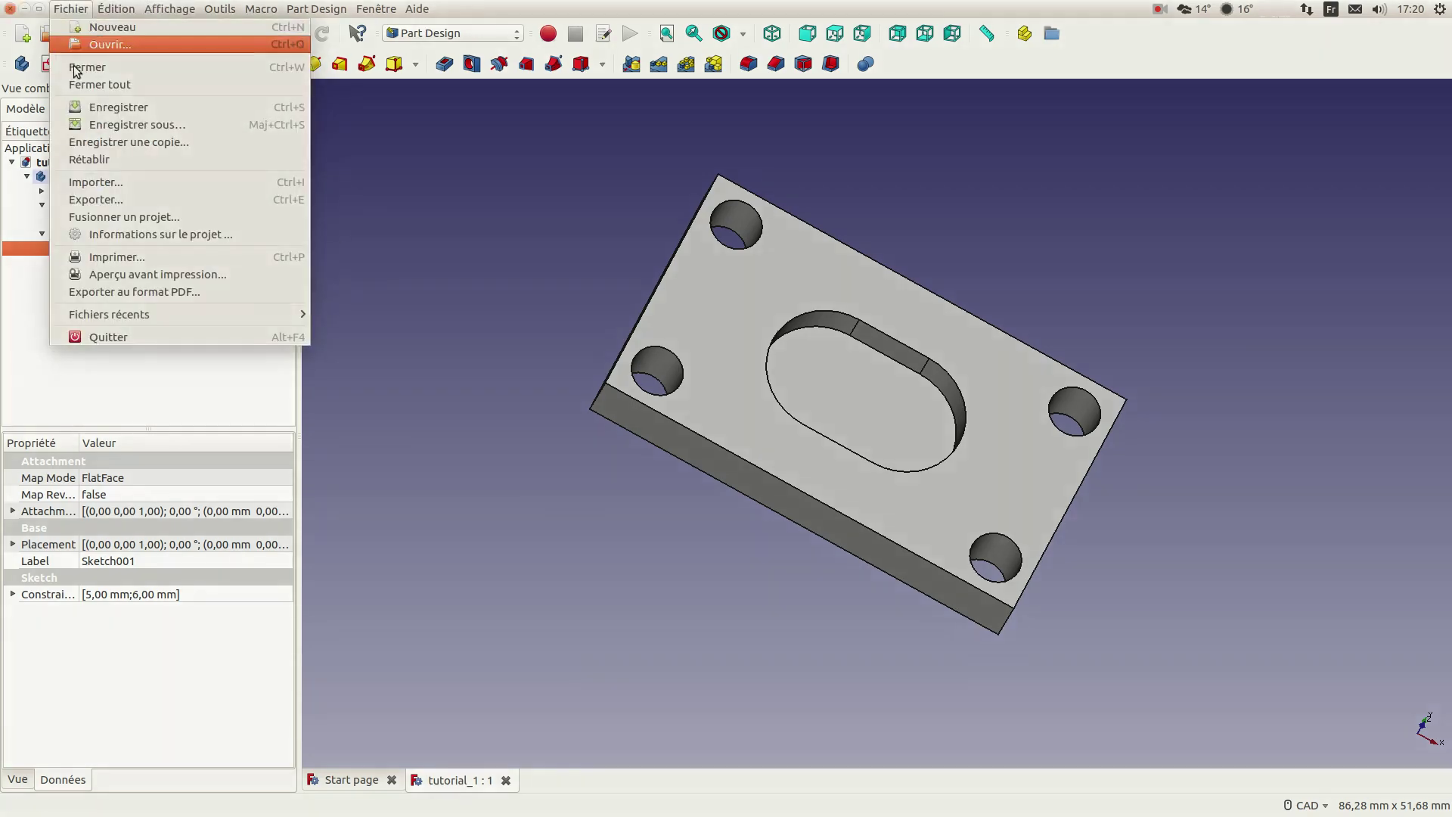
click(109, 337)
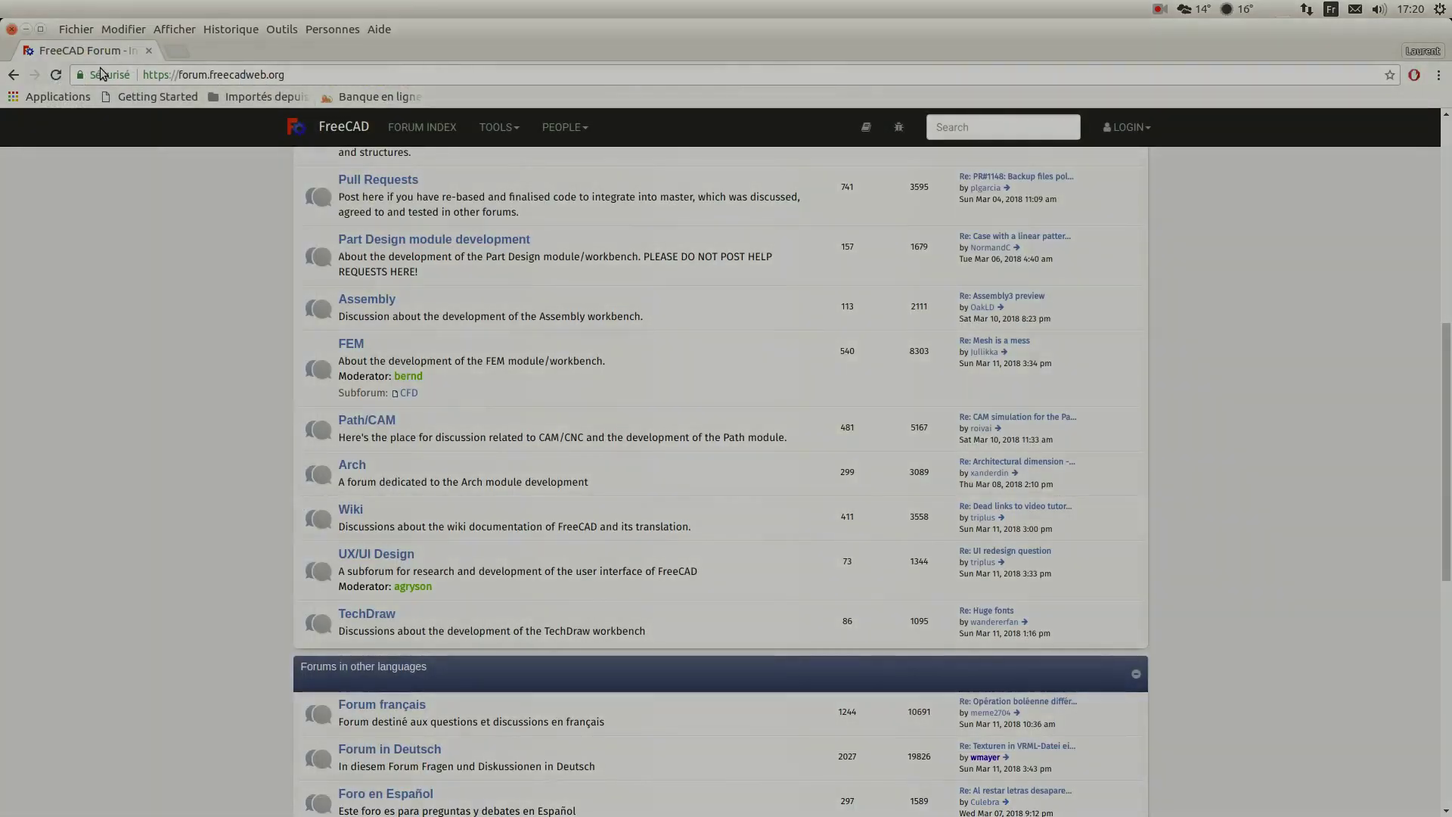
click(12, 30)
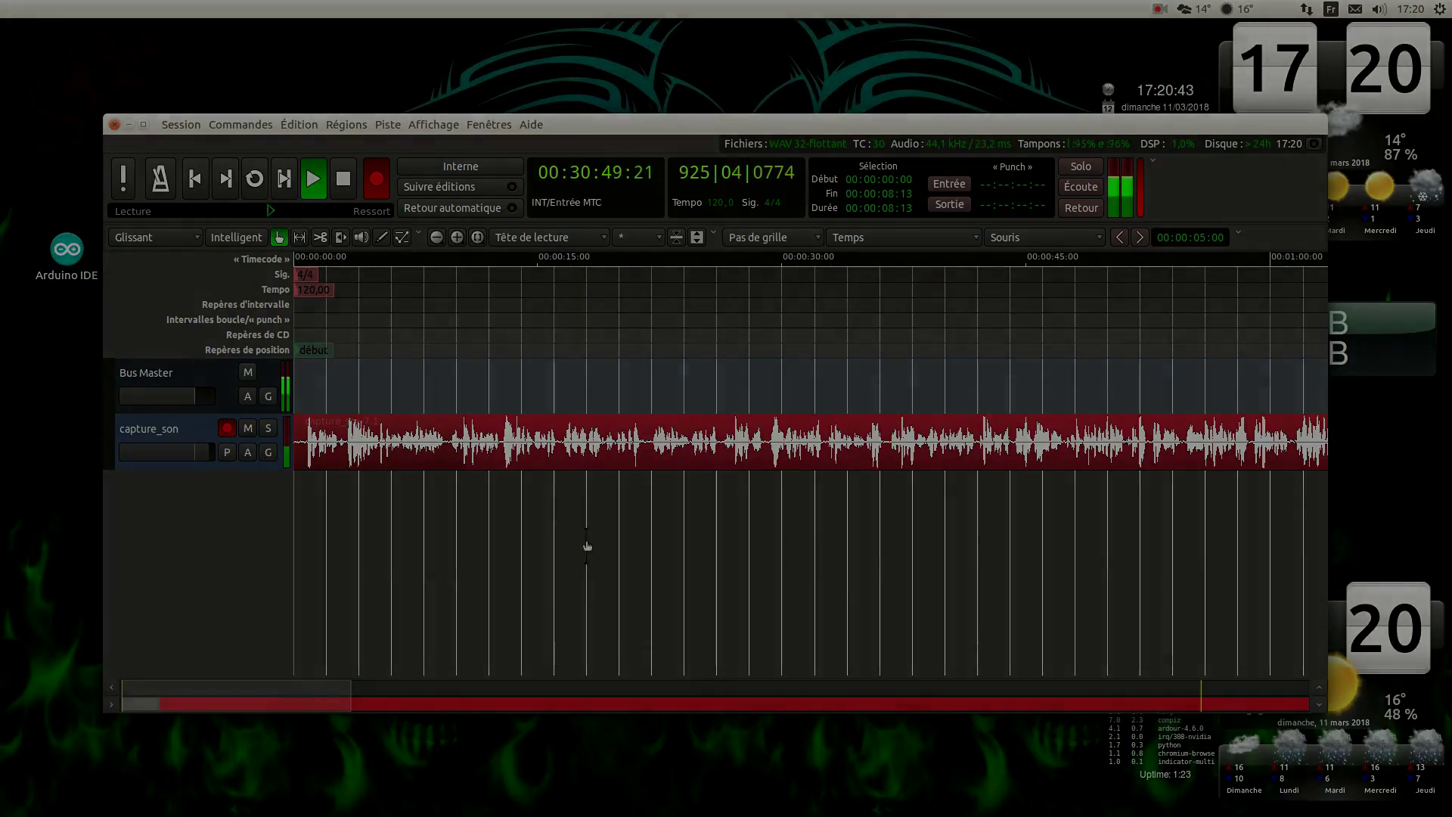
click(344, 180)
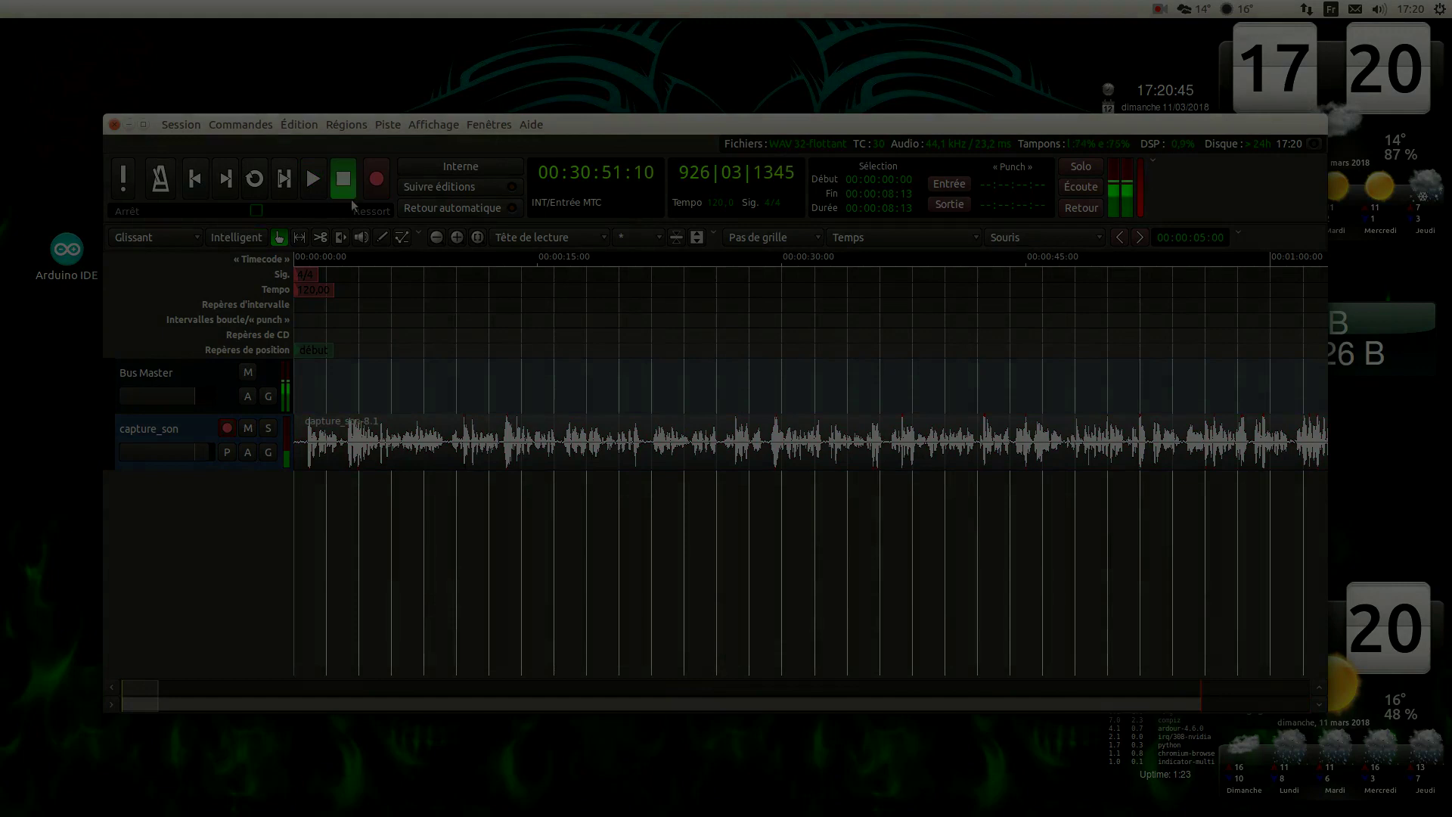
mouse_move(628, 813)
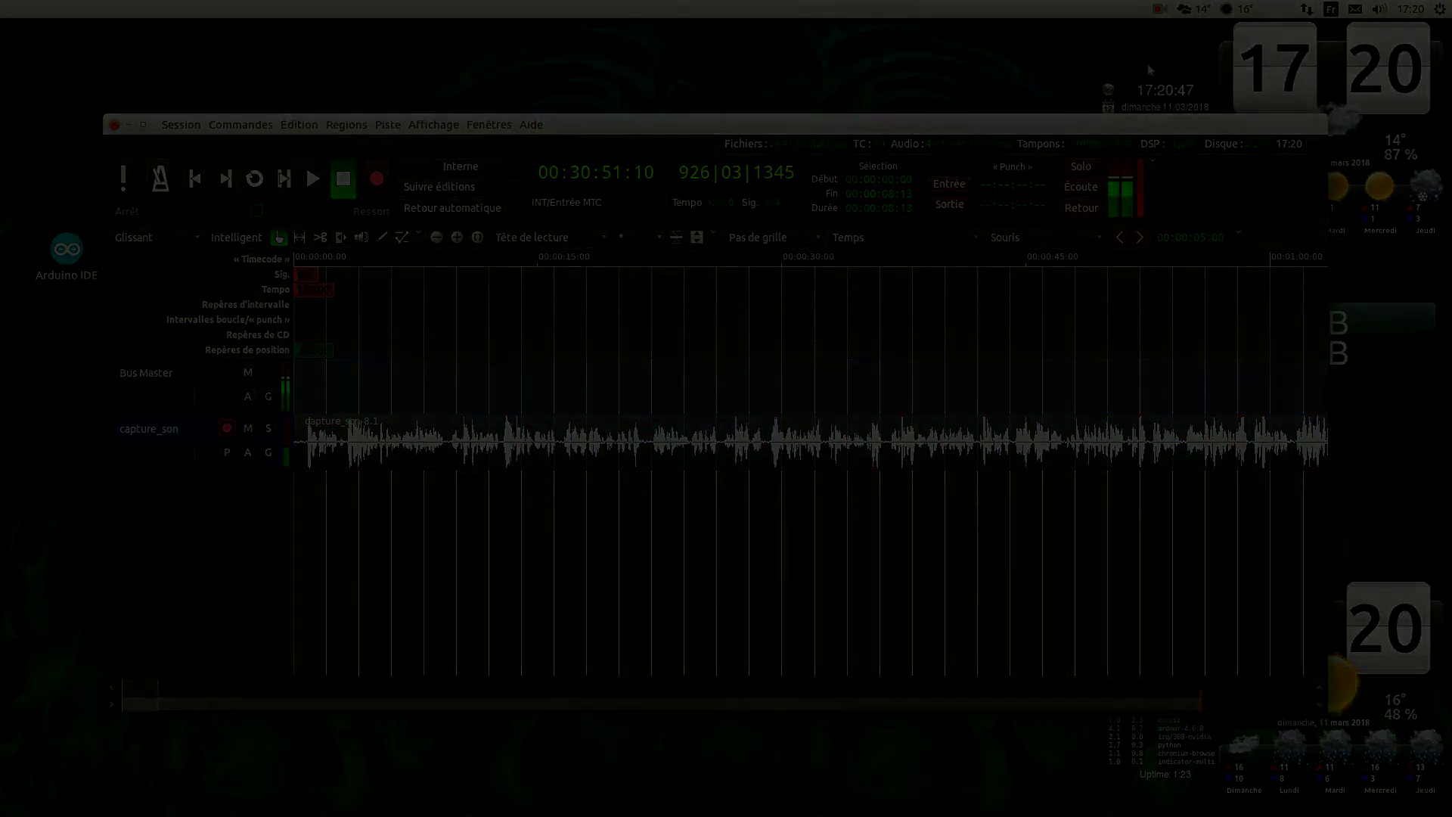